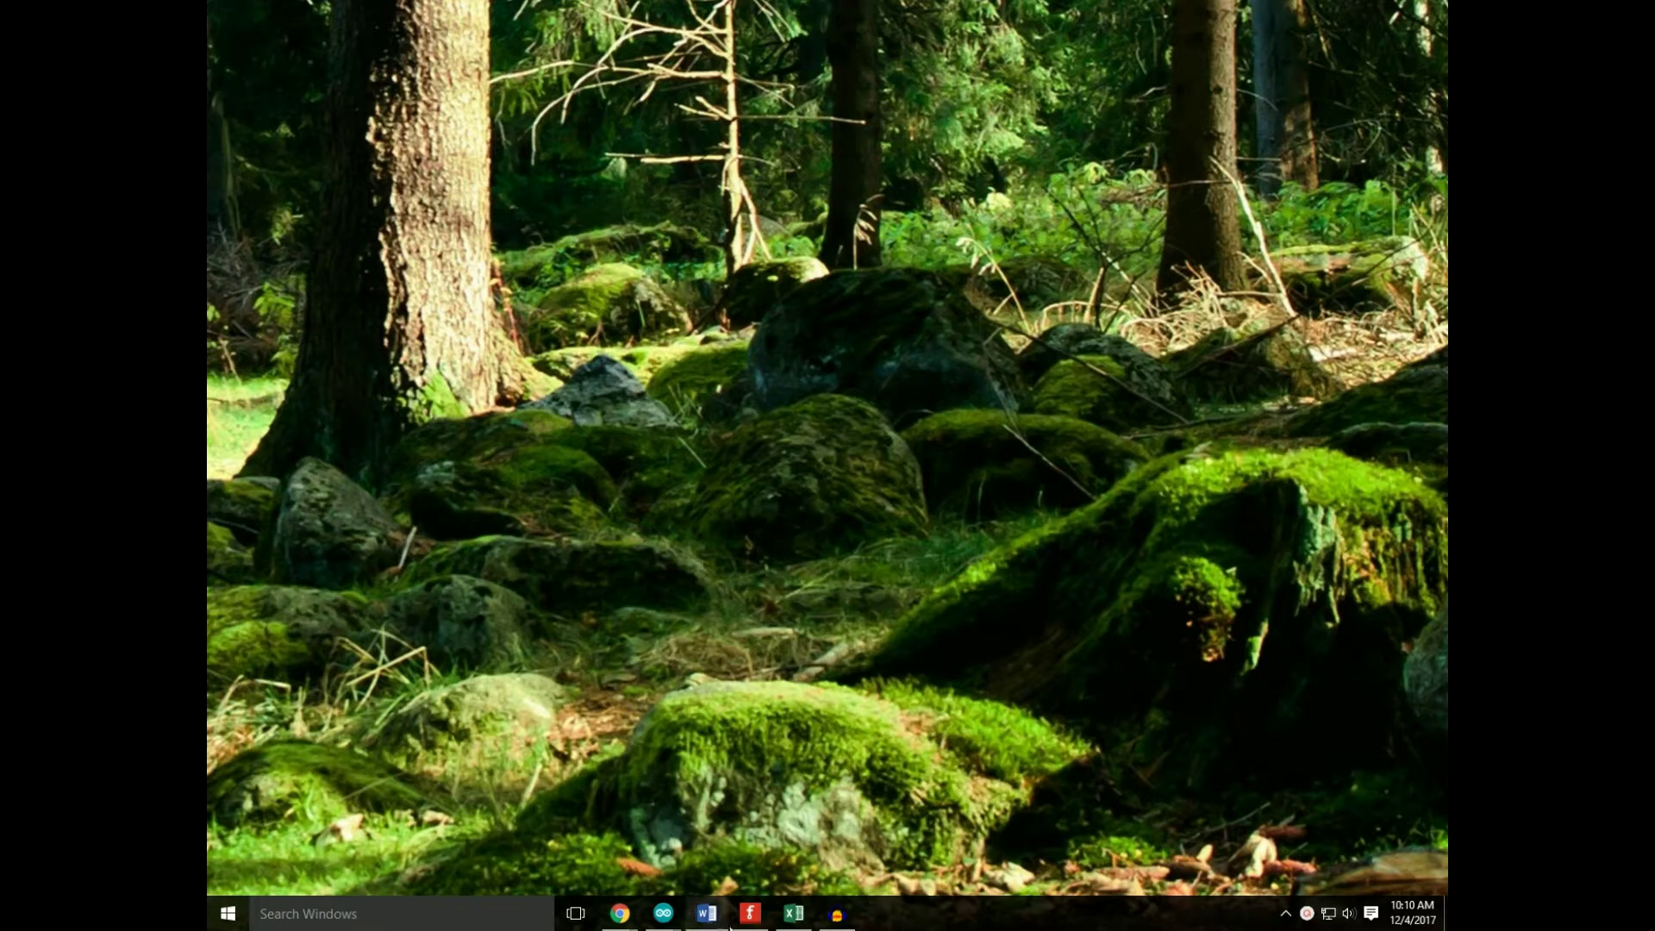
Step: Bring up Fritzing, check its version in Help > About, then minimize it
{"action": "left_click", "coordinate": [744, 920]}
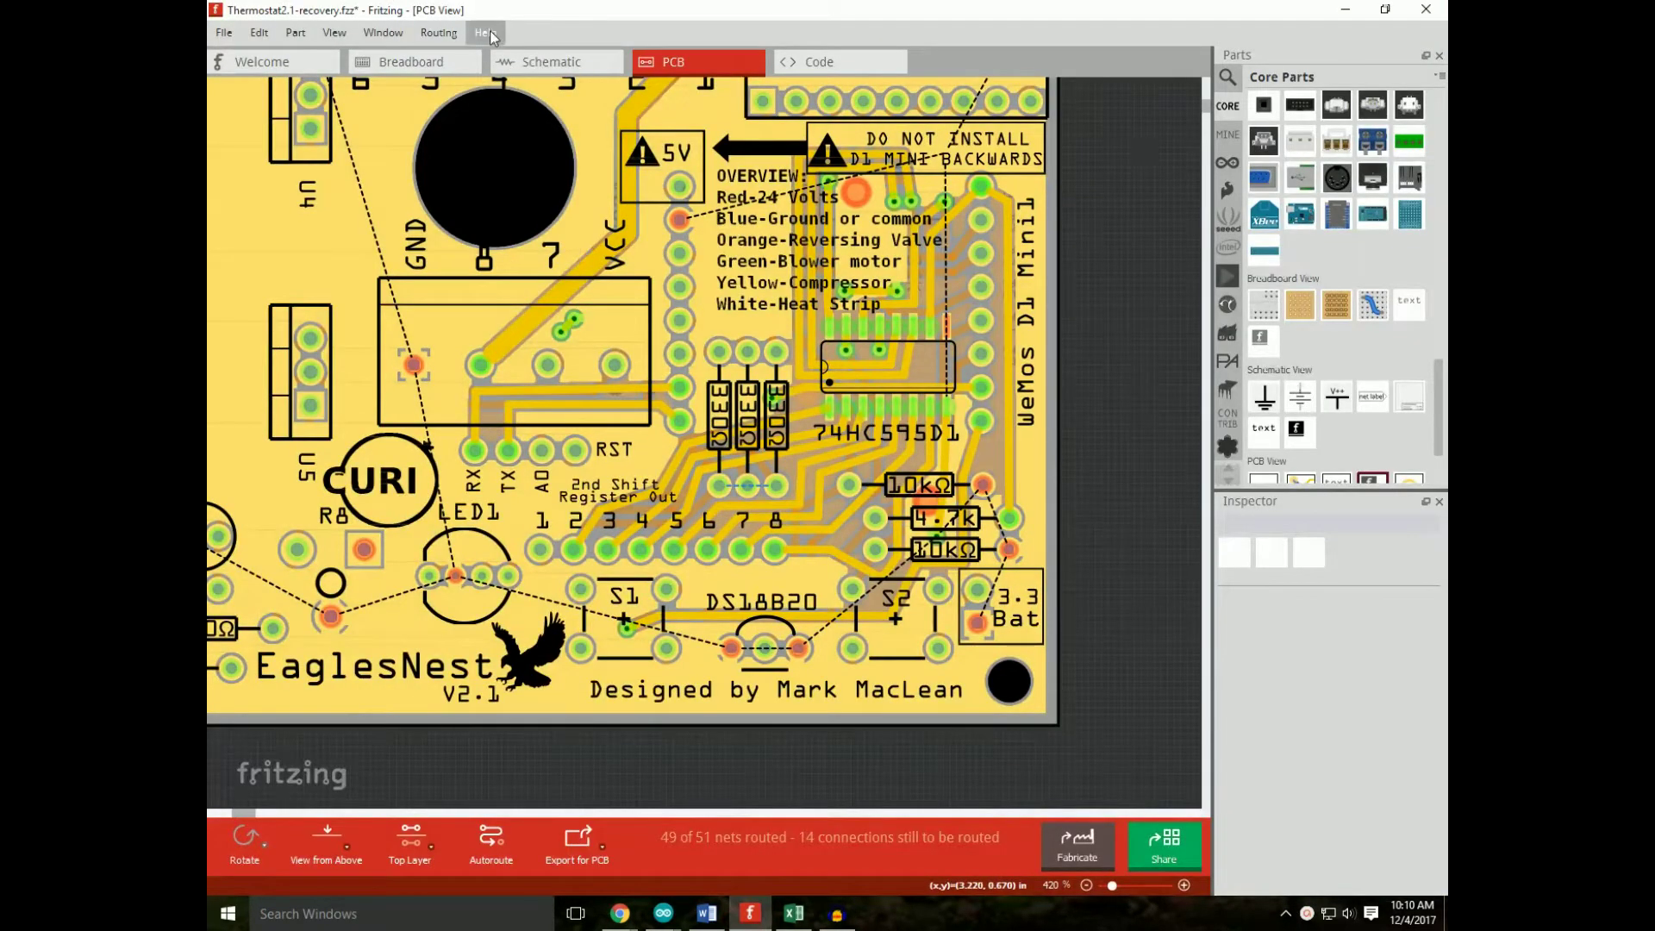
{"action": "left_click", "coordinate": [488, 34]}
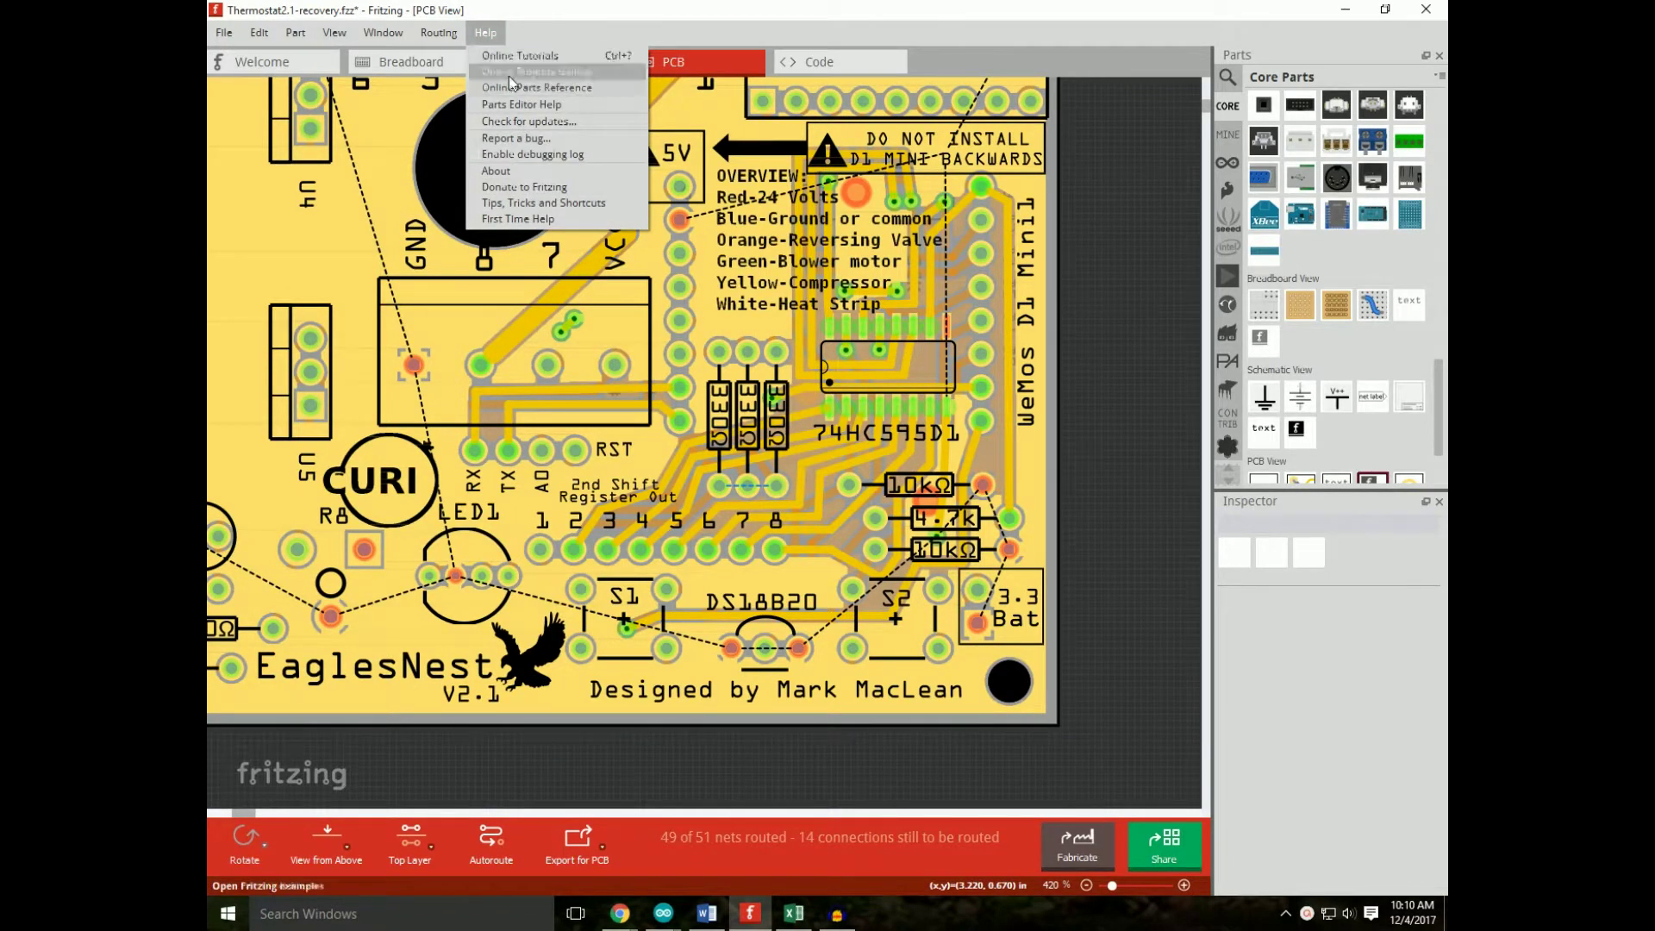
{"action": "left_click", "coordinate": [496, 170]}
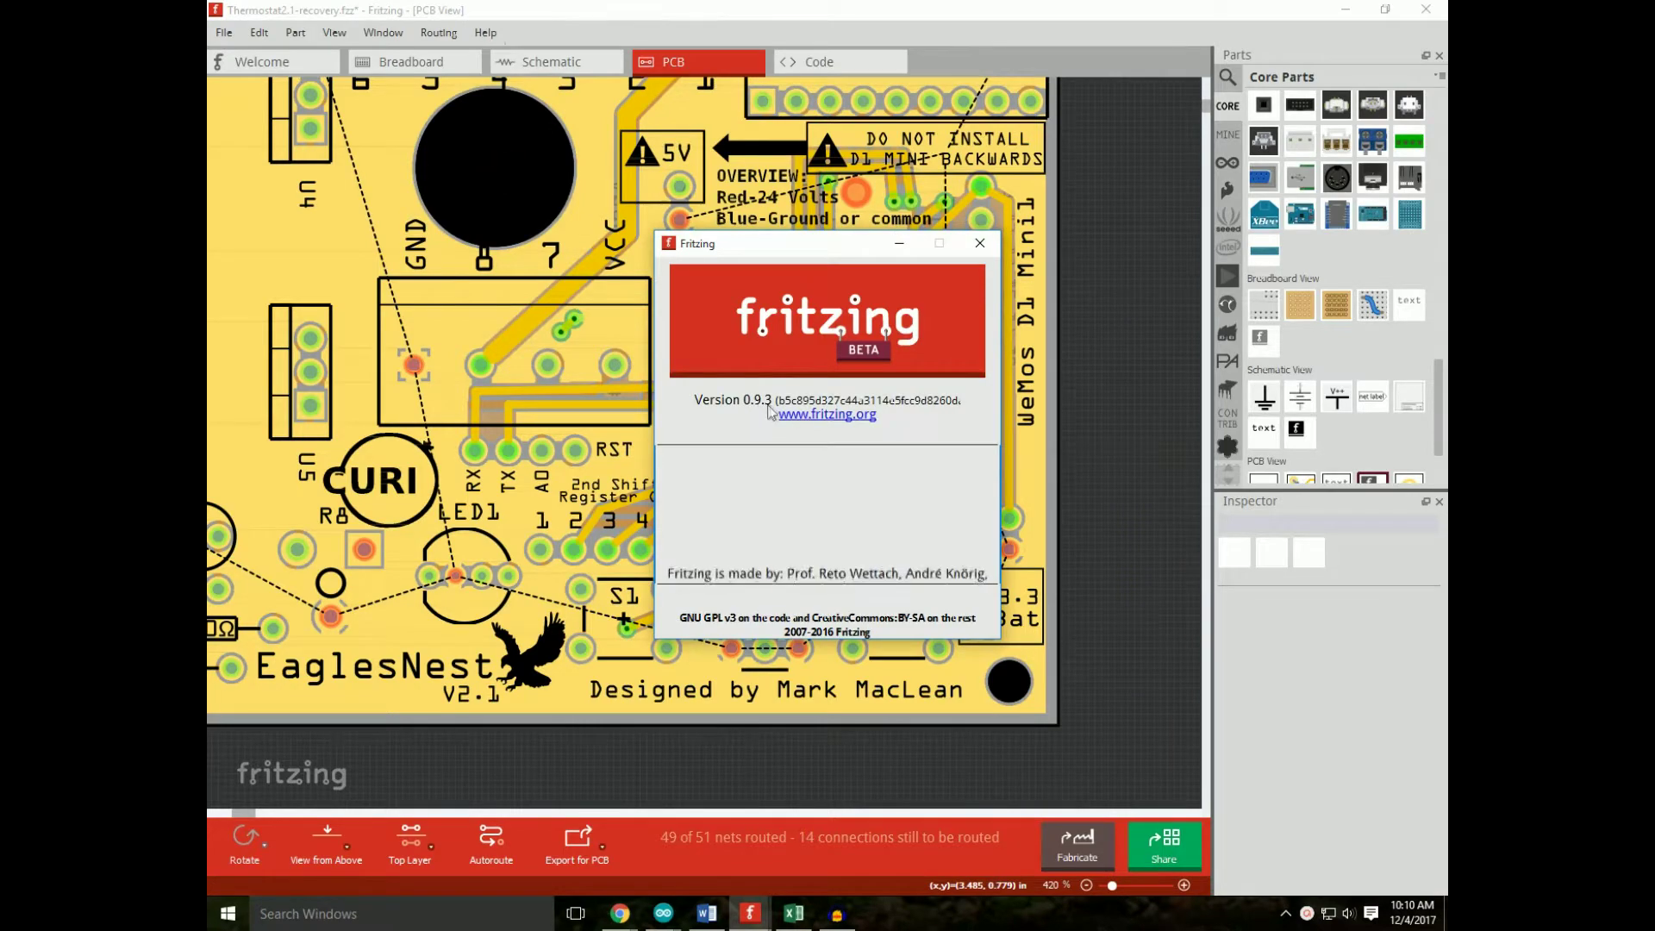
{"action": "left_click", "coordinate": [979, 243]}
{"action": "left_click", "coordinate": [1347, 12]}
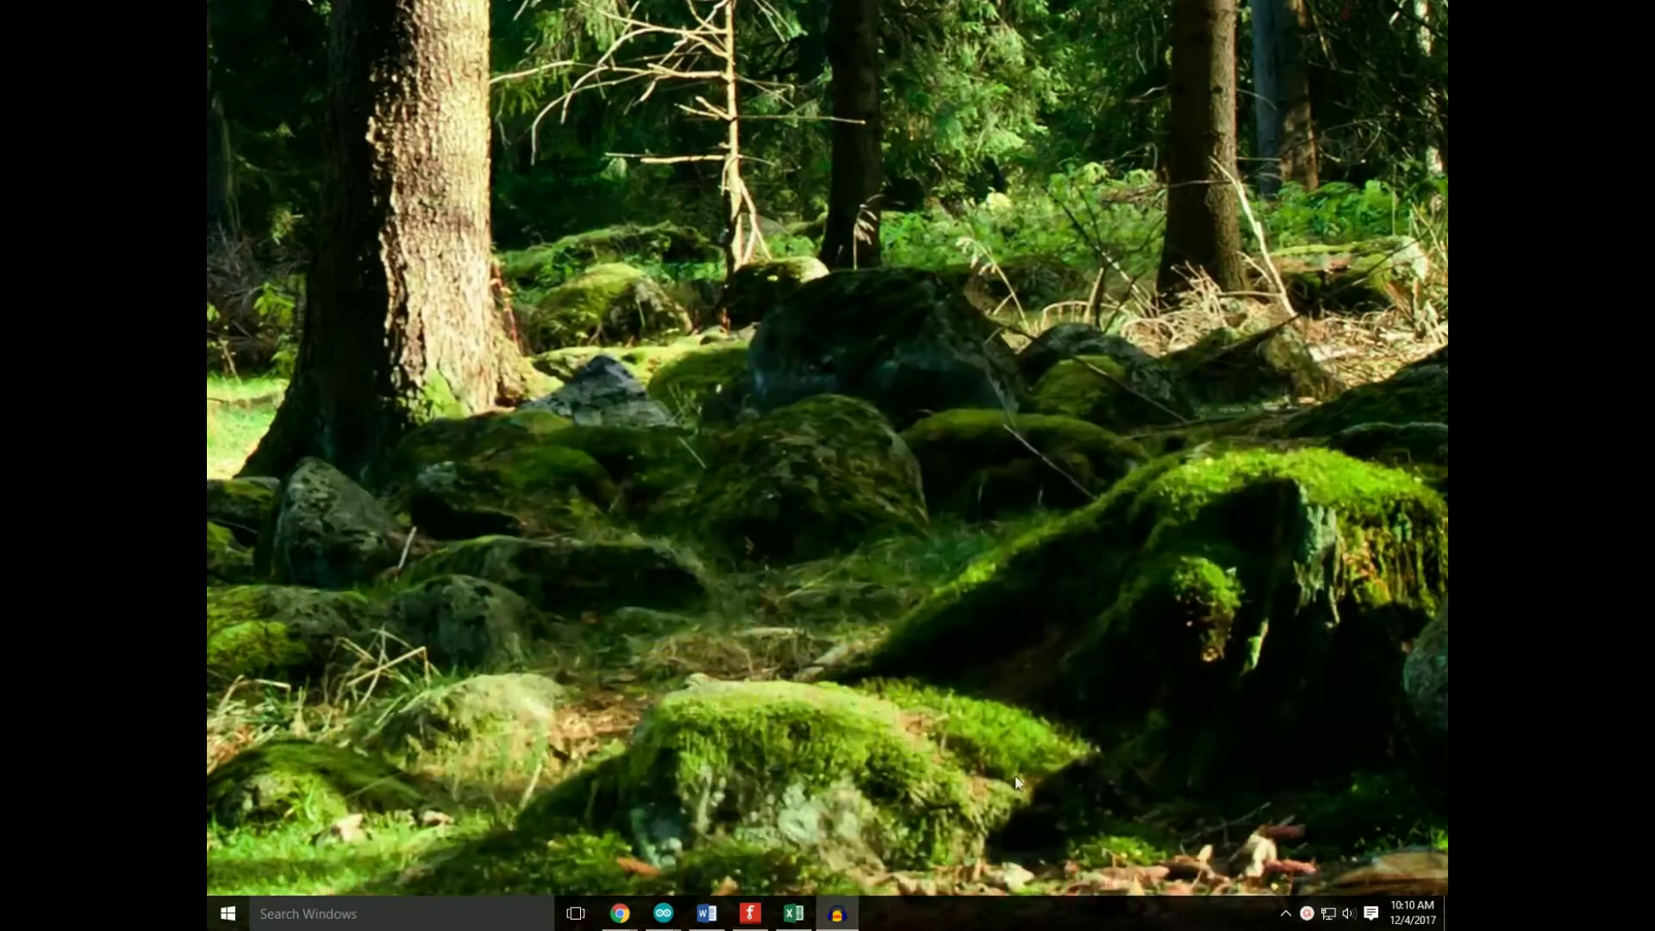
Step: Launch Inkscape from the Start menu, confirm version 0.91 in About Inkscape, and minimize it
{"action": "left_click", "coordinate": [842, 919]}
{"action": "key", "text": "super"}
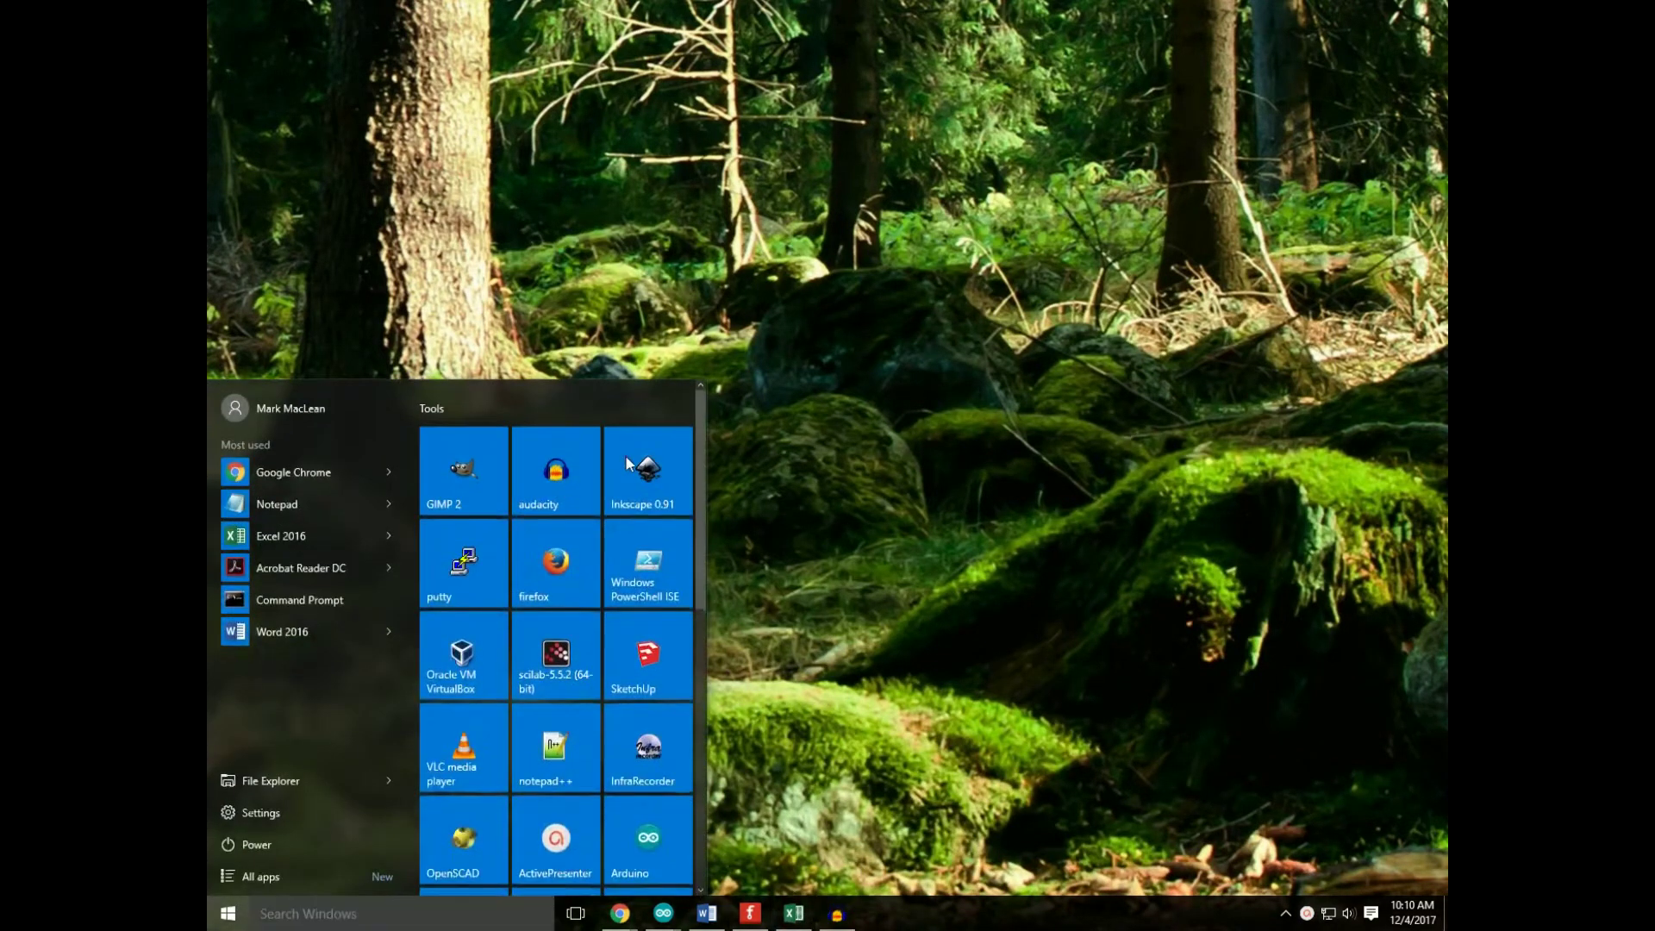
{"action": "left_click", "coordinate": [653, 469]}
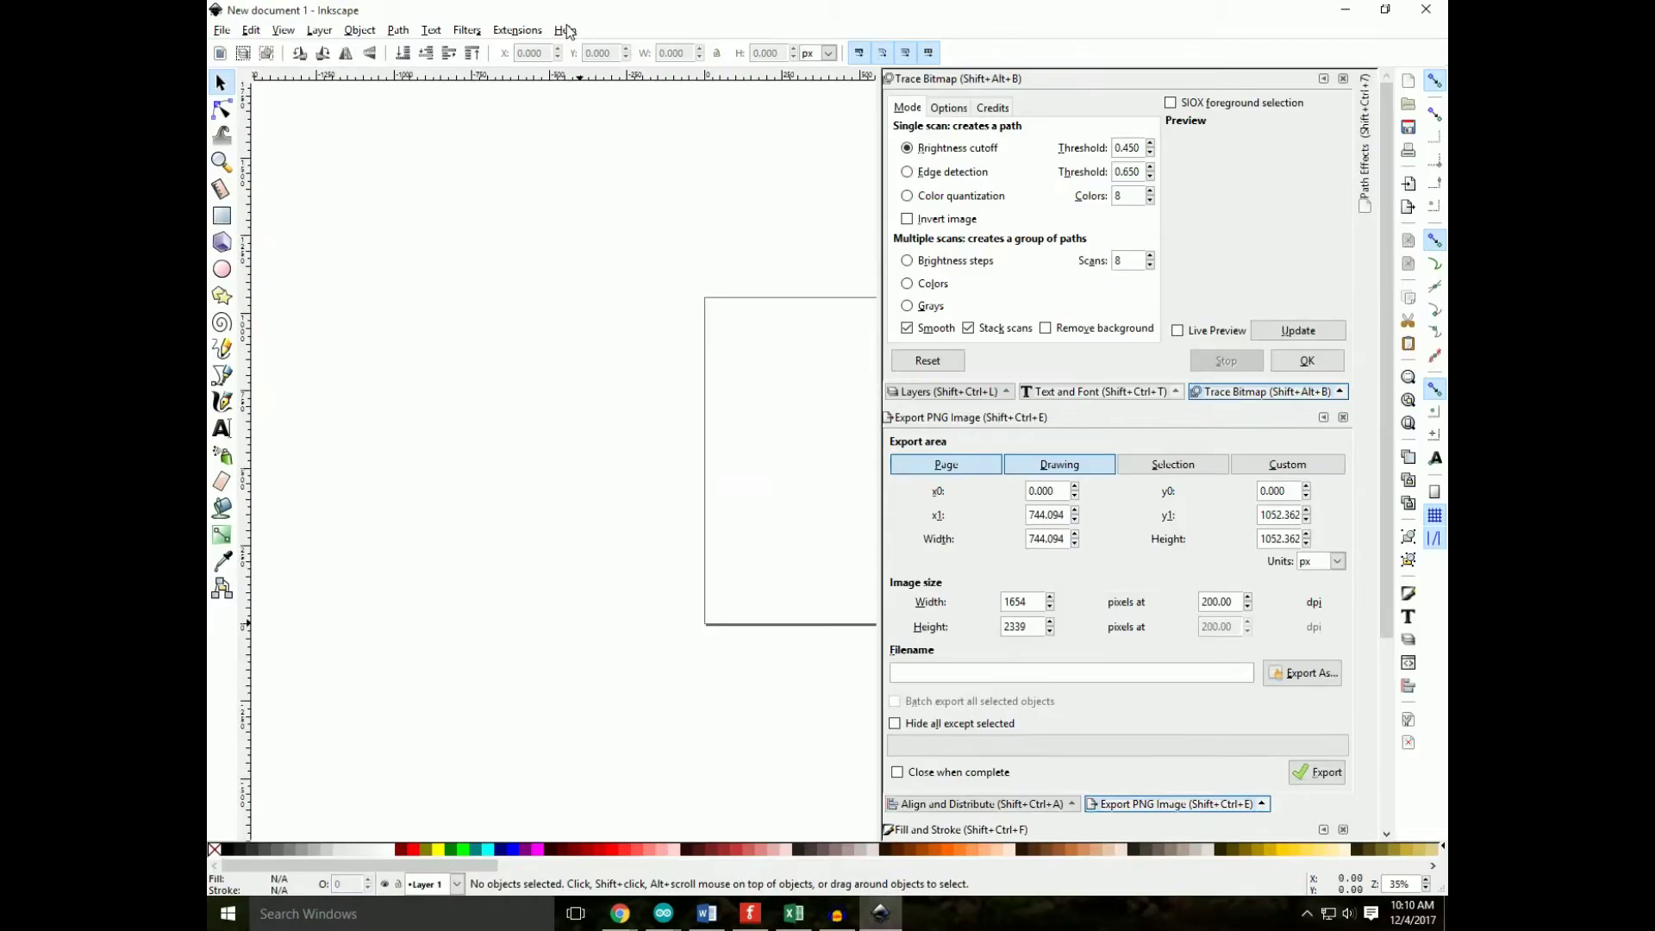
{"action": "left_click", "coordinate": [566, 30]}
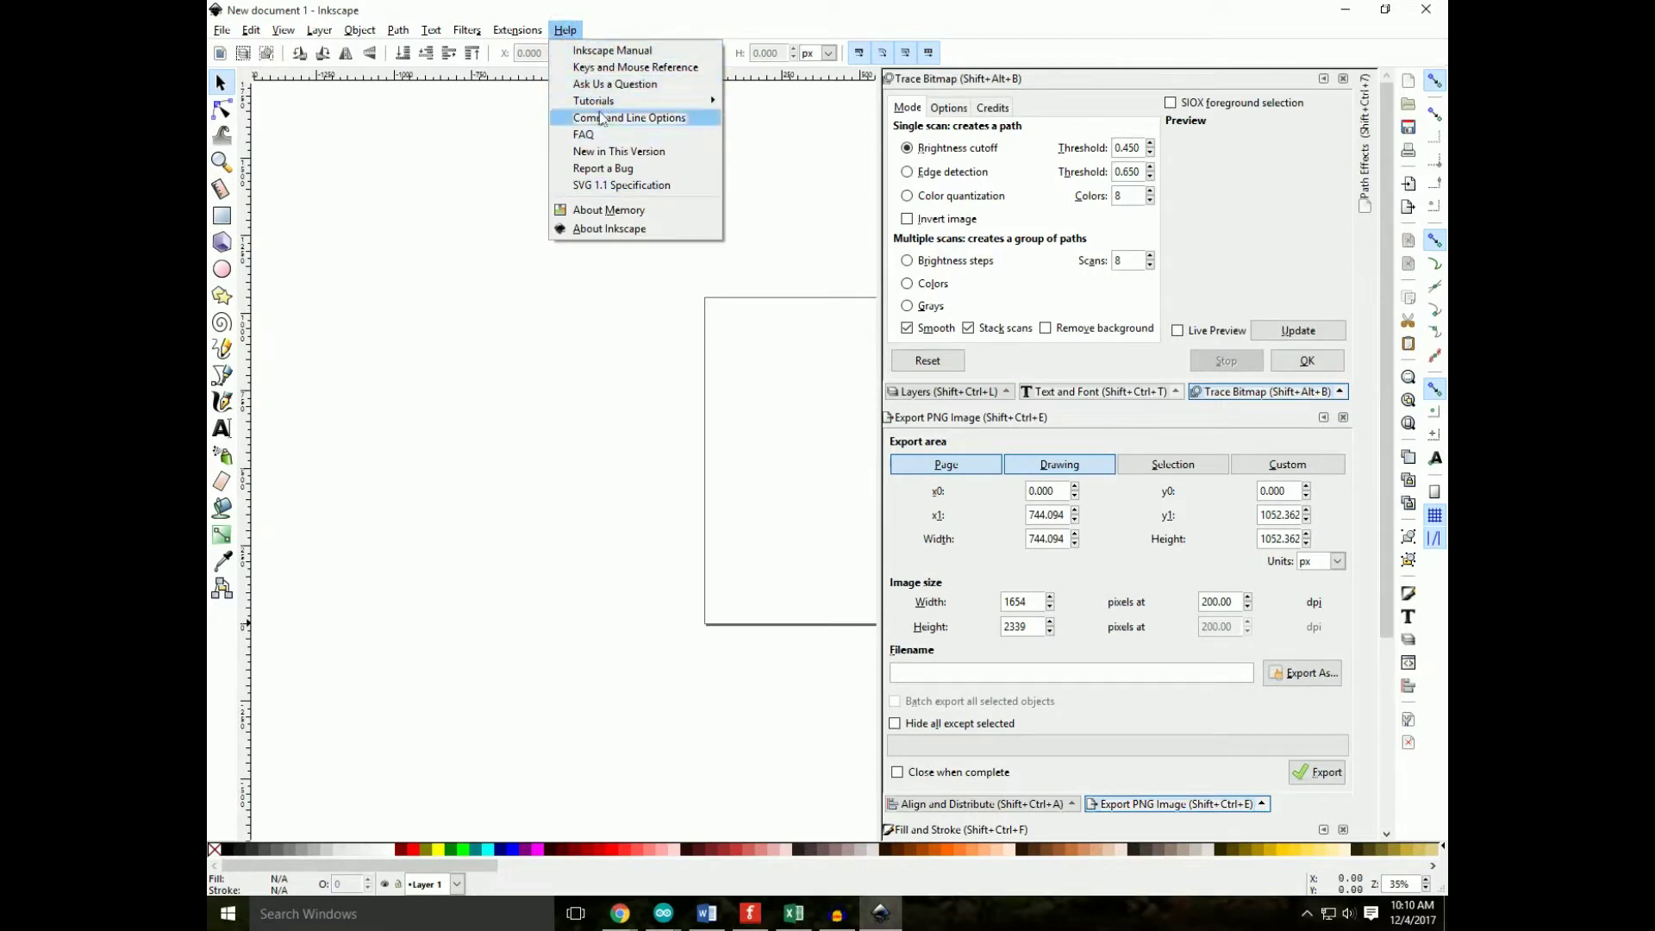
{"action": "left_click", "coordinate": [607, 227]}
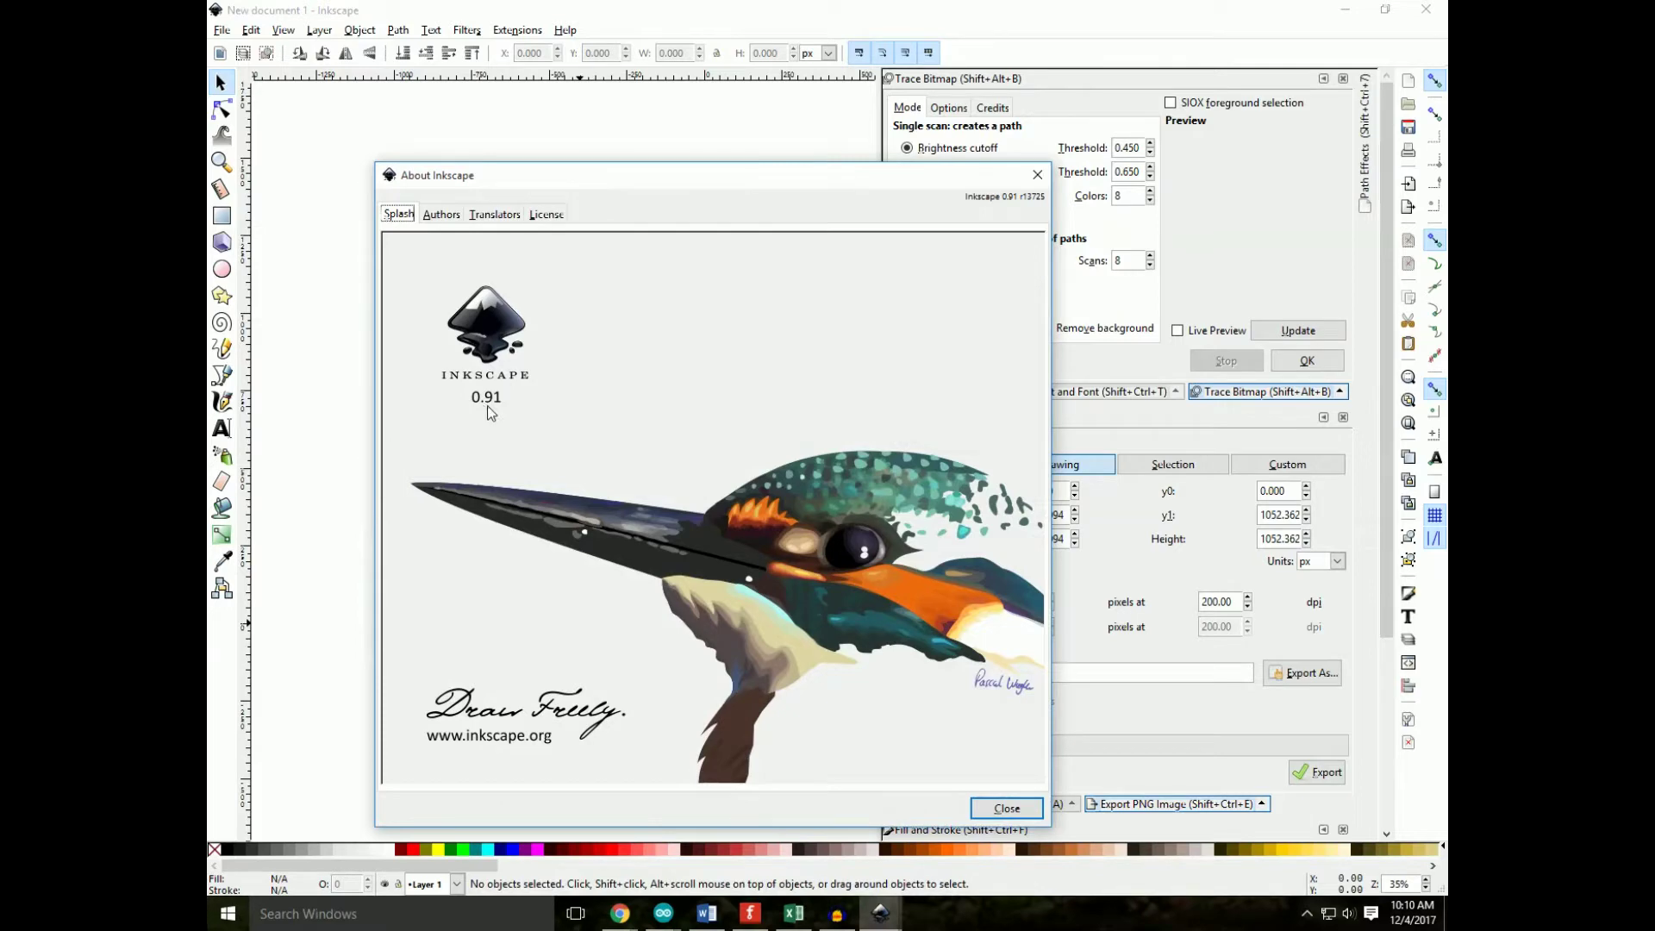
{"action": "left_click", "coordinate": [1037, 175]}
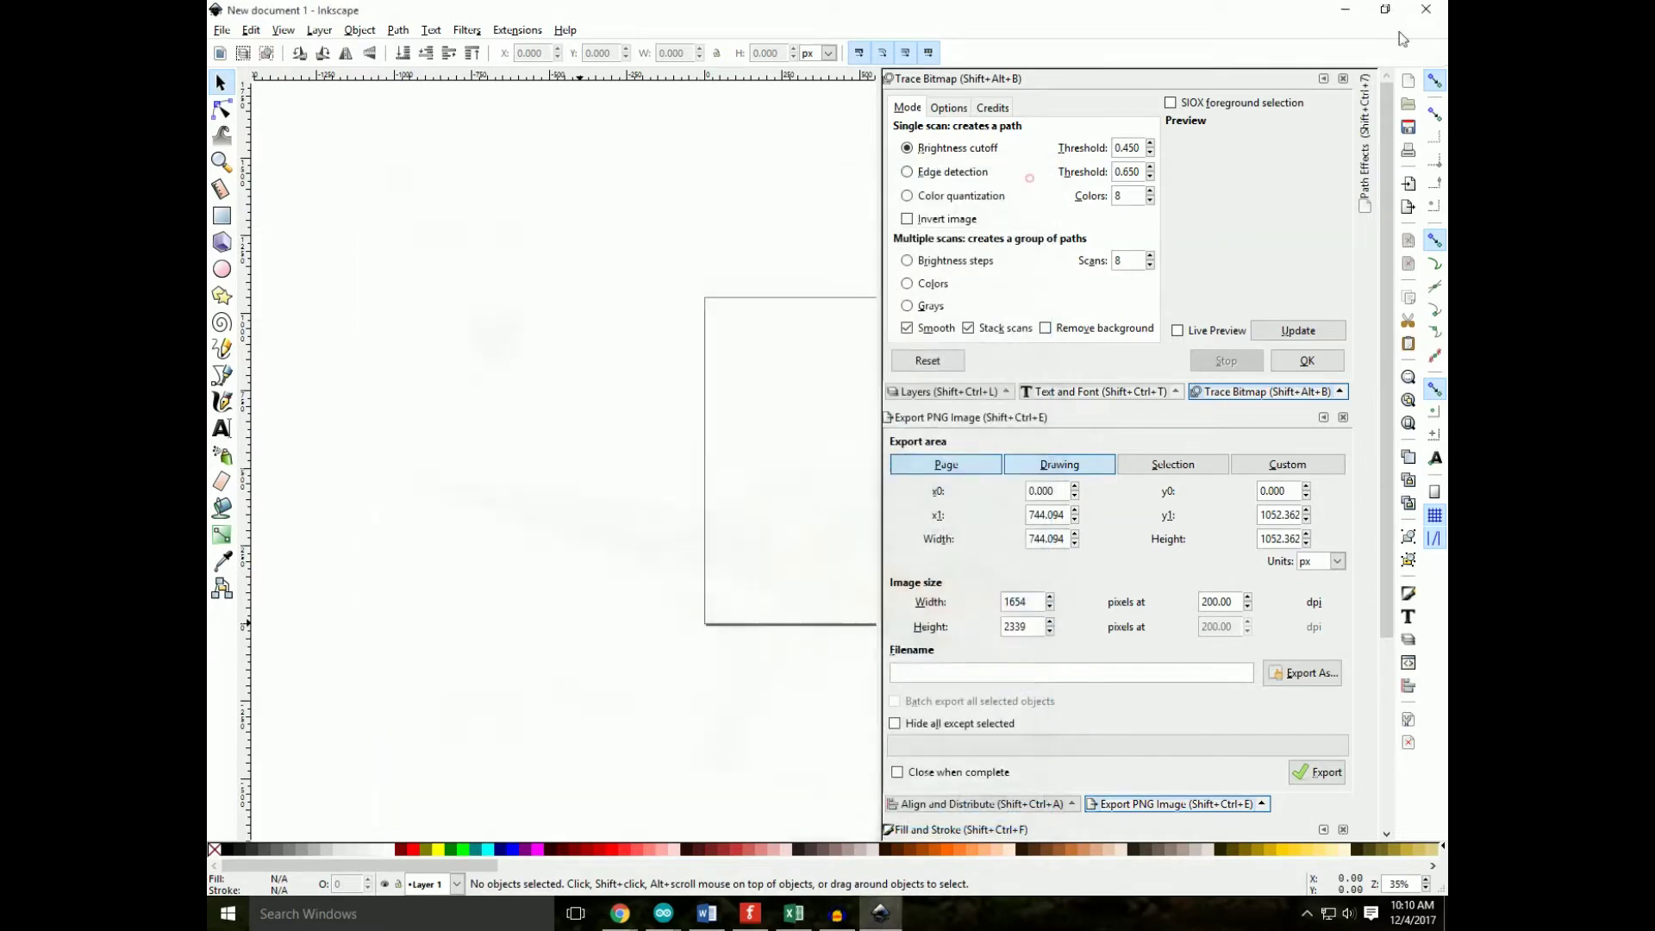
{"action": "left_click", "coordinate": [1348, 11]}
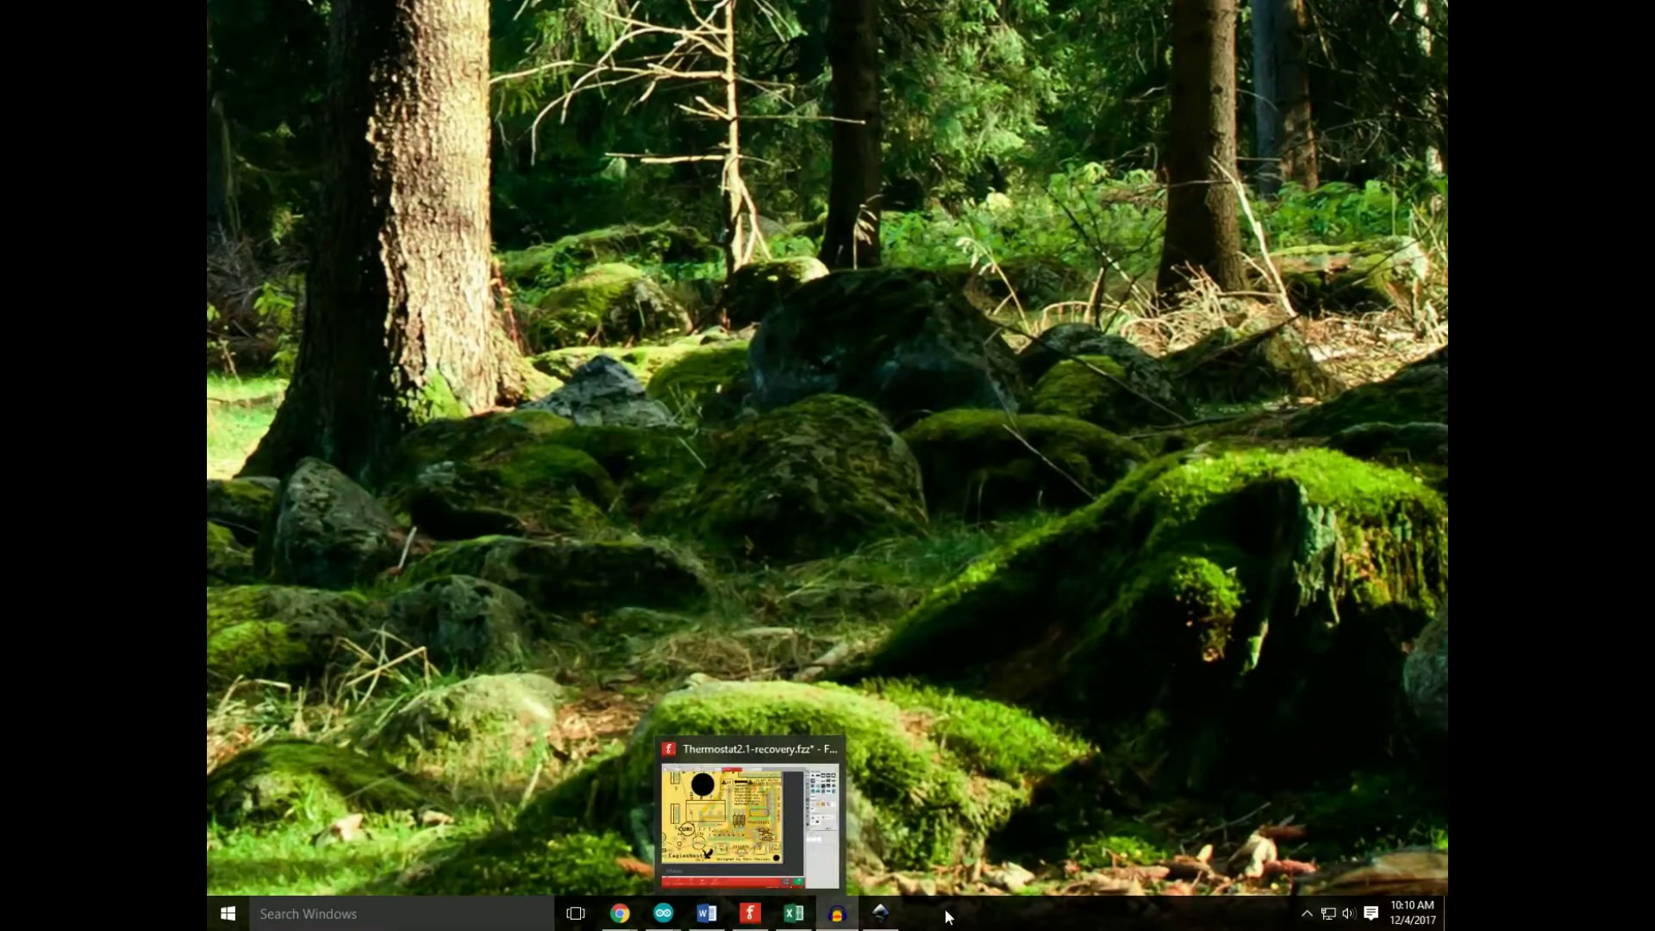
{"action": "left_click", "coordinate": [748, 915]}
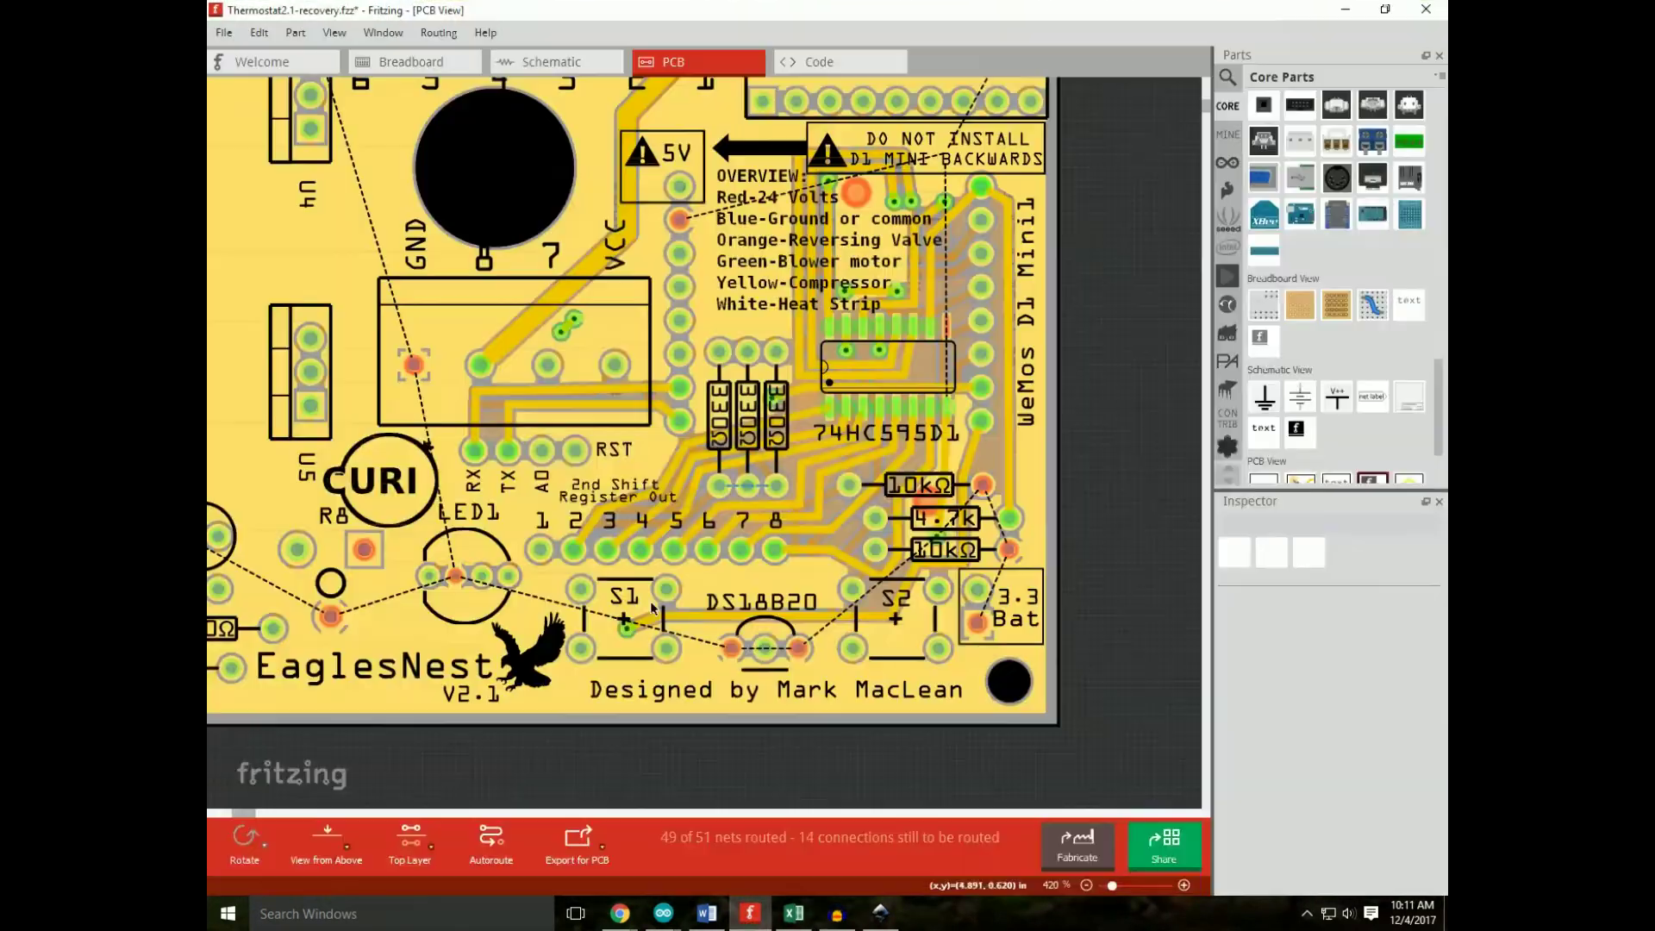
{"action": "scroll", "coordinate": [1177, 480], "scroll_direction": "down", "scroll_amount": 5}
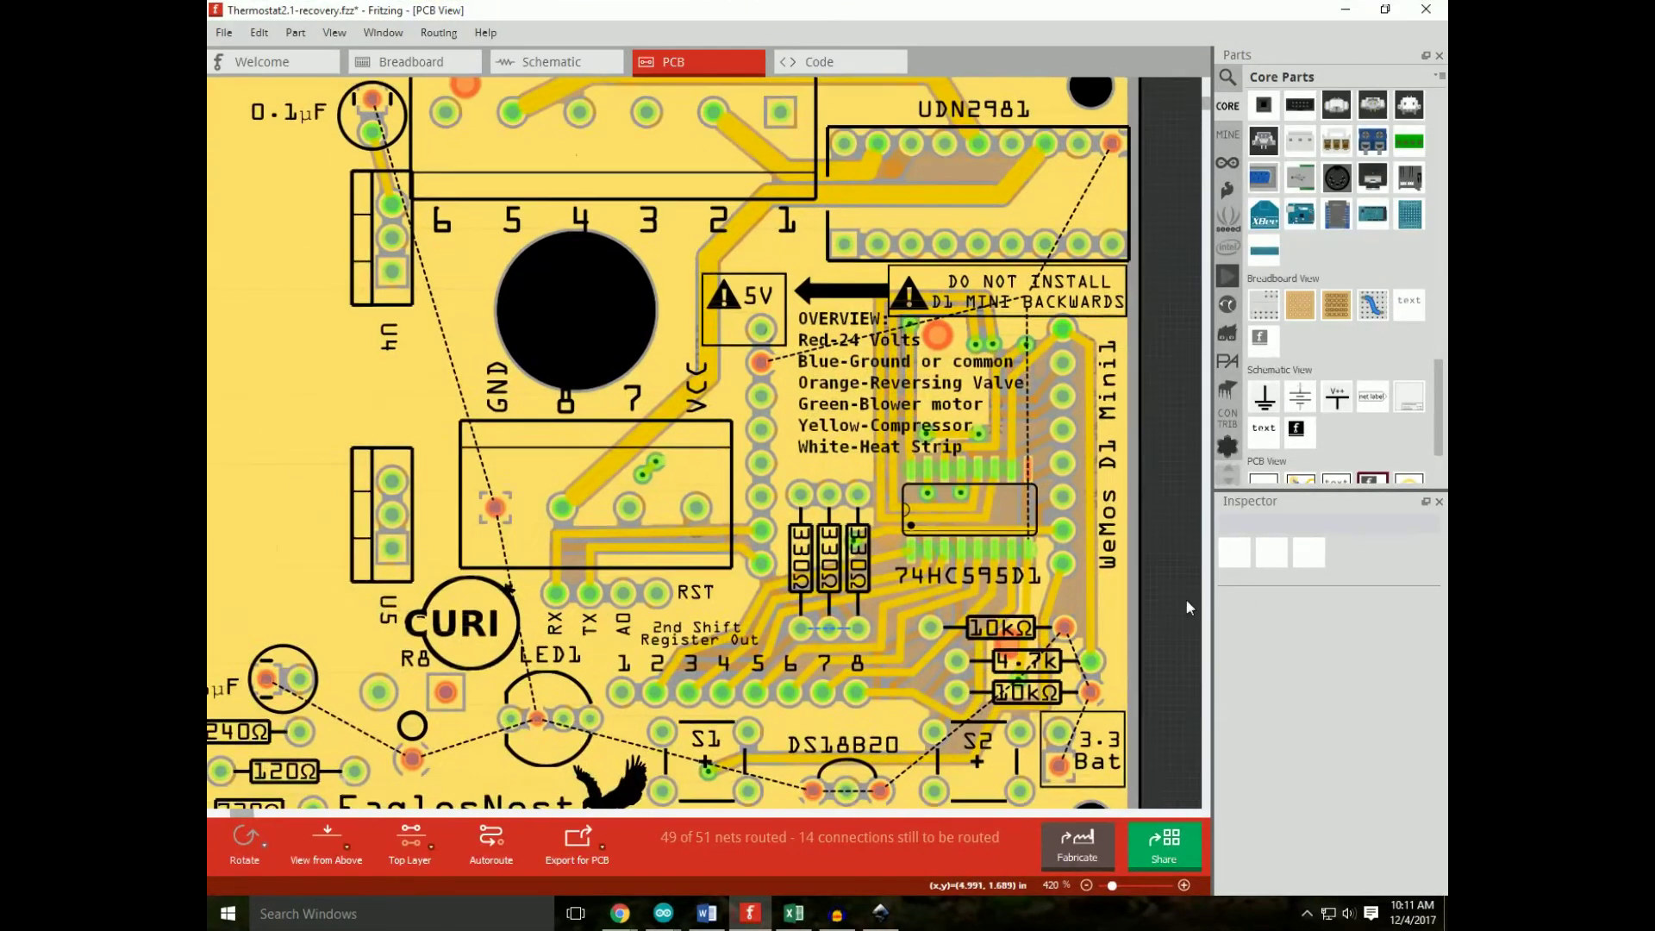
{"action": "scroll", "coordinate": [1162, 585], "scroll_direction": "down", "scroll_amount": 1}
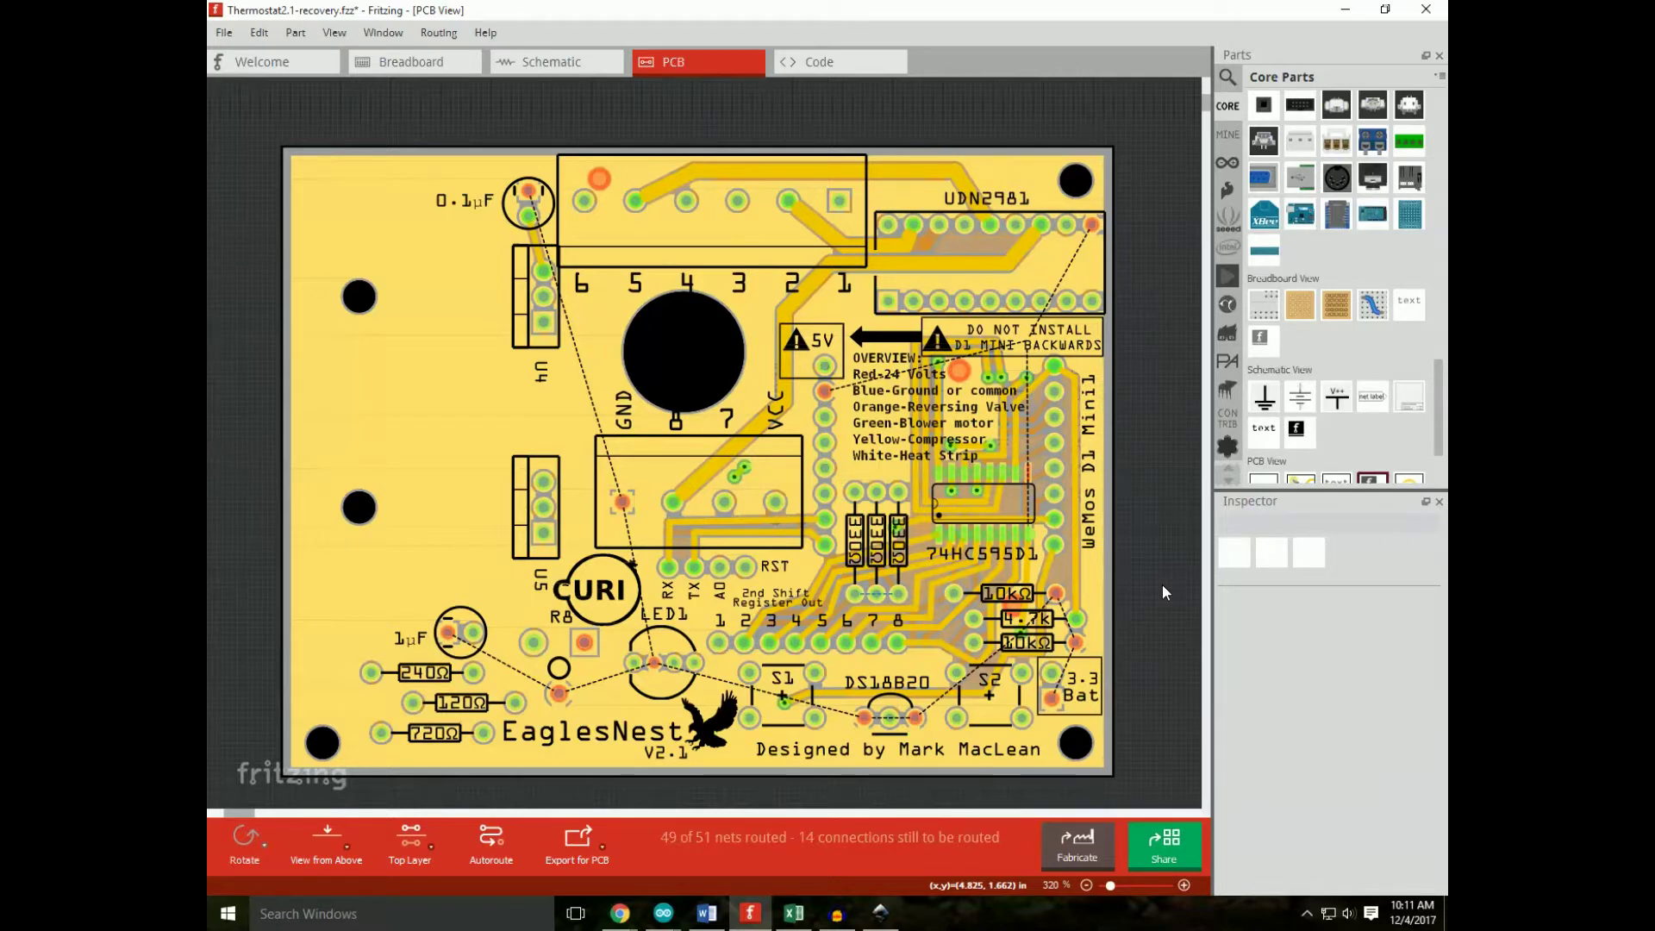
{"action": "key", "text": "super+d"}
Step: Restore Inkscape, zoom to 70%, and draw a rectangle over the lower half of the page
{"action": "left_click", "coordinate": [881, 913]}
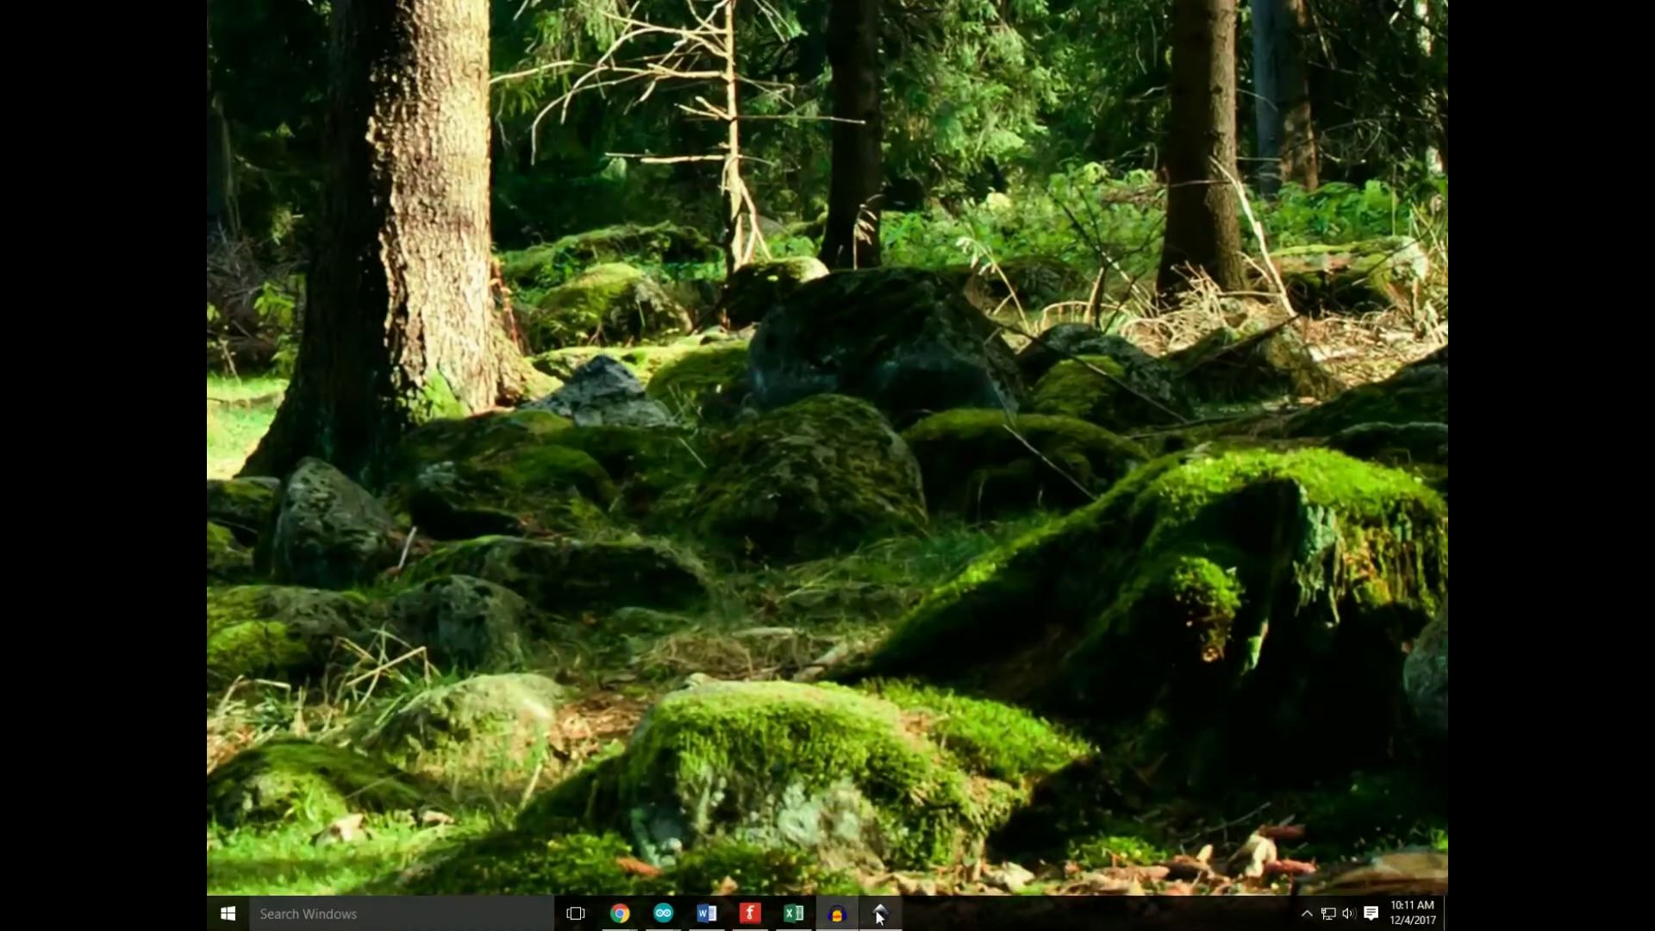
{"action": "left_click_drag", "start_coordinate": [625, 359], "coordinate": [401, 499]}
{"action": "scroll", "coordinate": [556, 480], "scroll_direction": "down", "scroll_amount": 2}
{"action": "scroll", "coordinate": [550, 478], "scroll_direction": "up", "scroll_amount": 2}
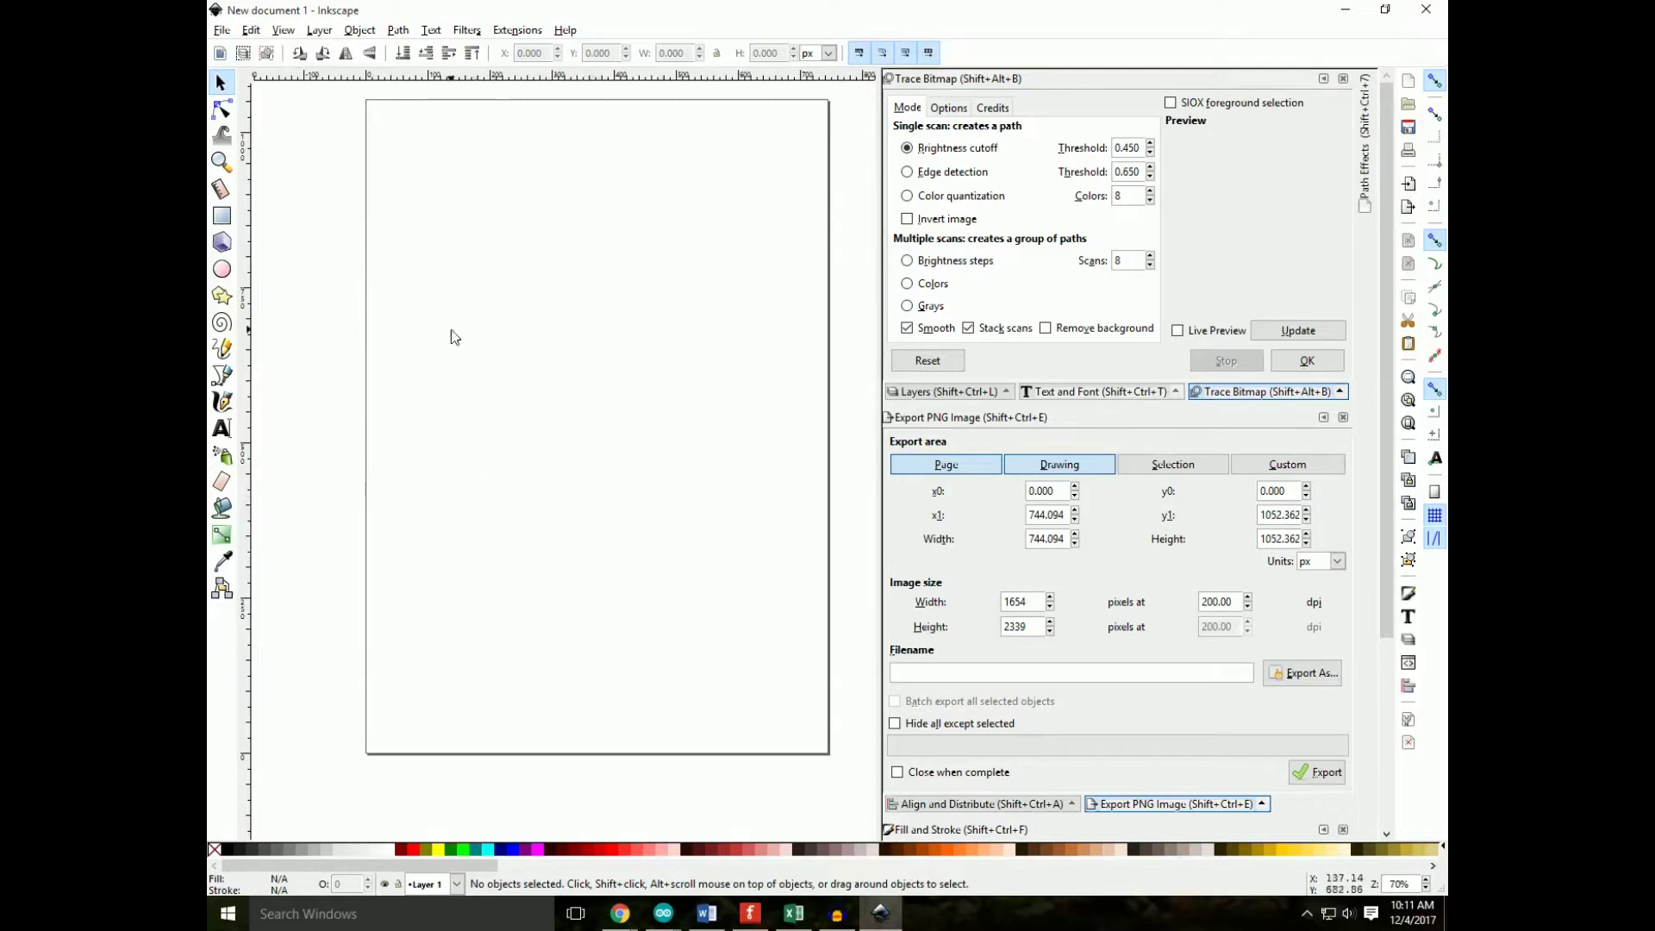
{"action": "left_click", "coordinate": [221, 214]}
{"action": "left_click_drag", "start_coordinate": [458, 453], "coordinate": [771, 694]}
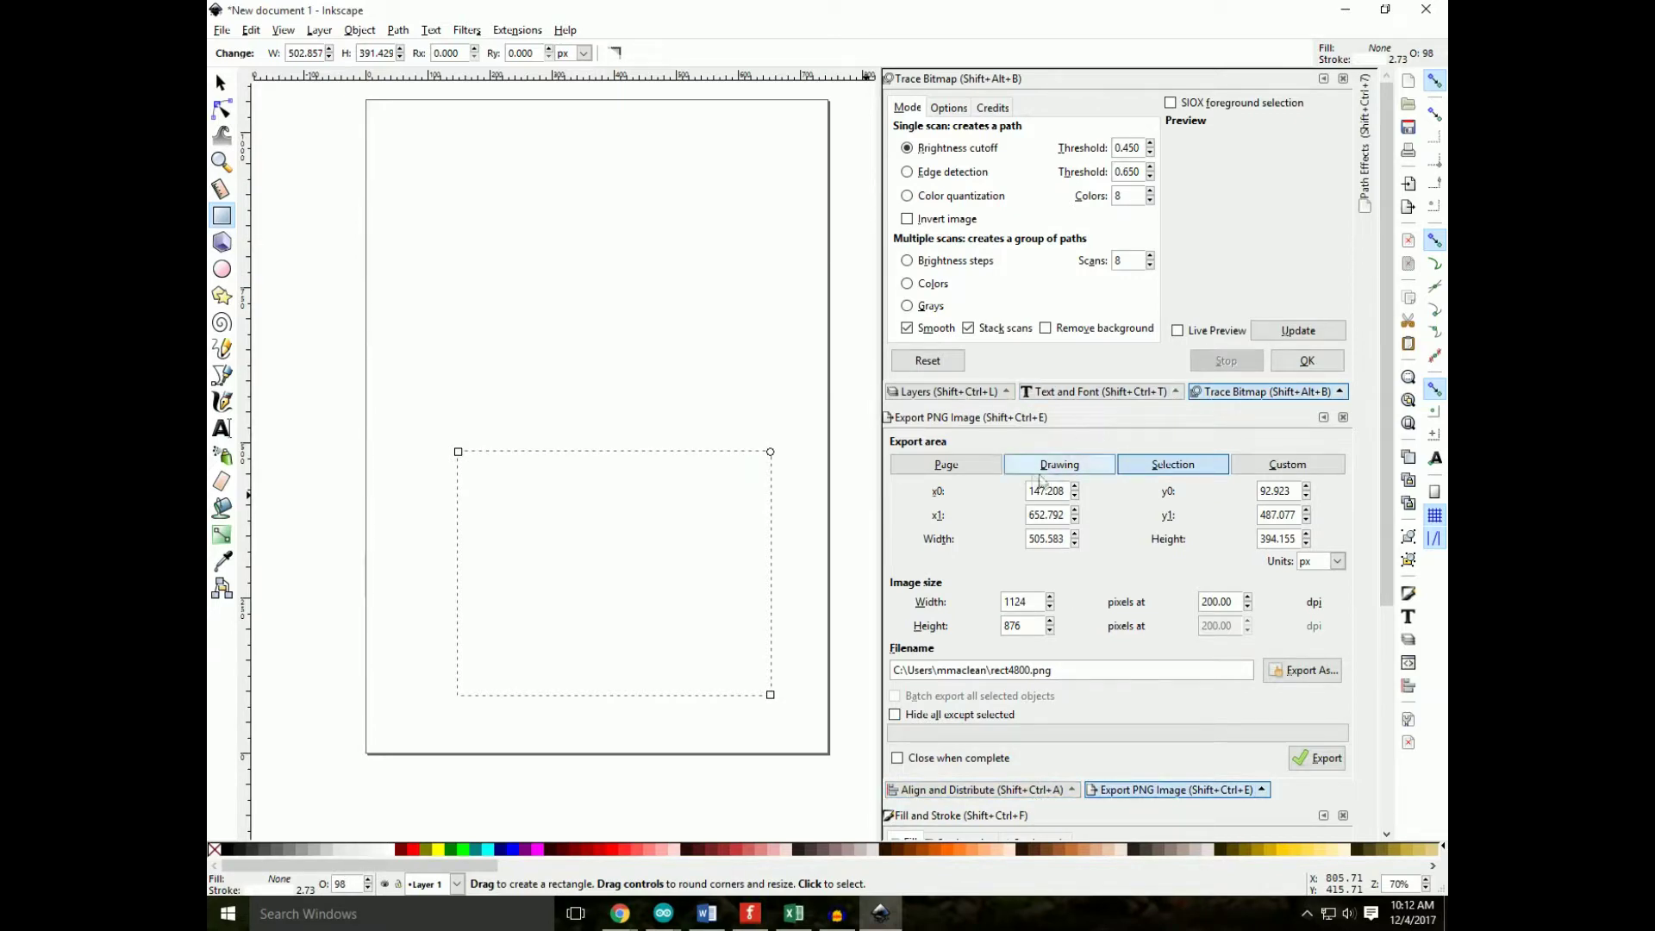
{"action": "left_click_drag", "start_coordinate": [1387, 275], "coordinate": [1412, 536]}
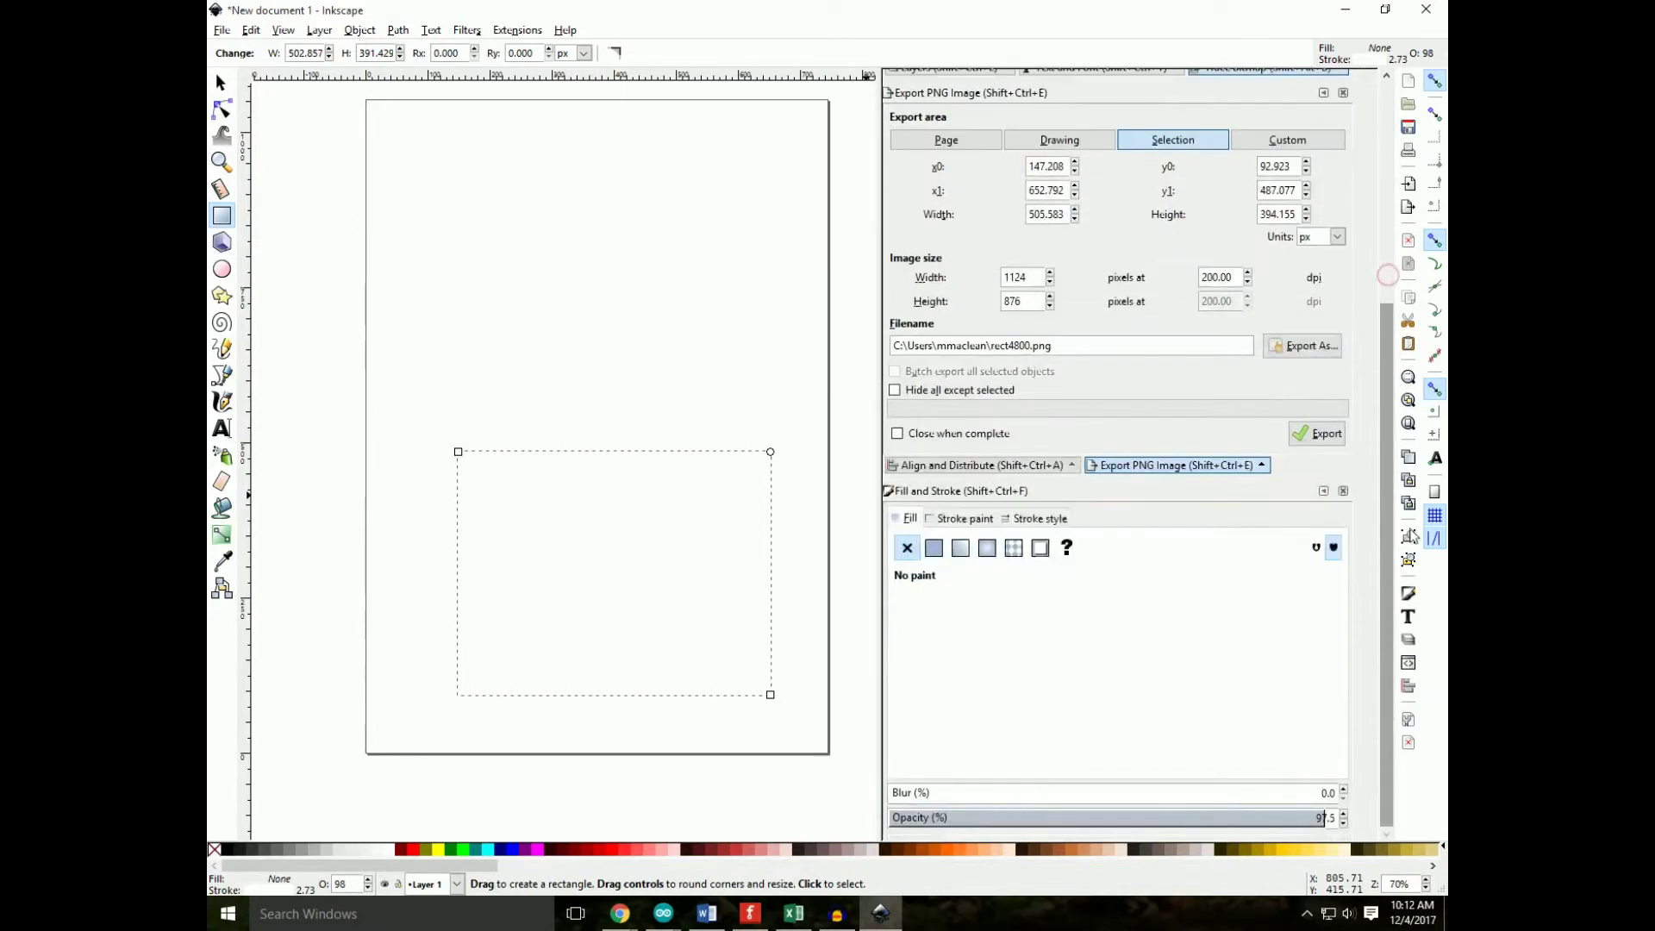
Step: Give the rectangle a flat green #008000 fill and set its stroke to no paint
{"action": "left_click", "coordinate": [933, 552]}
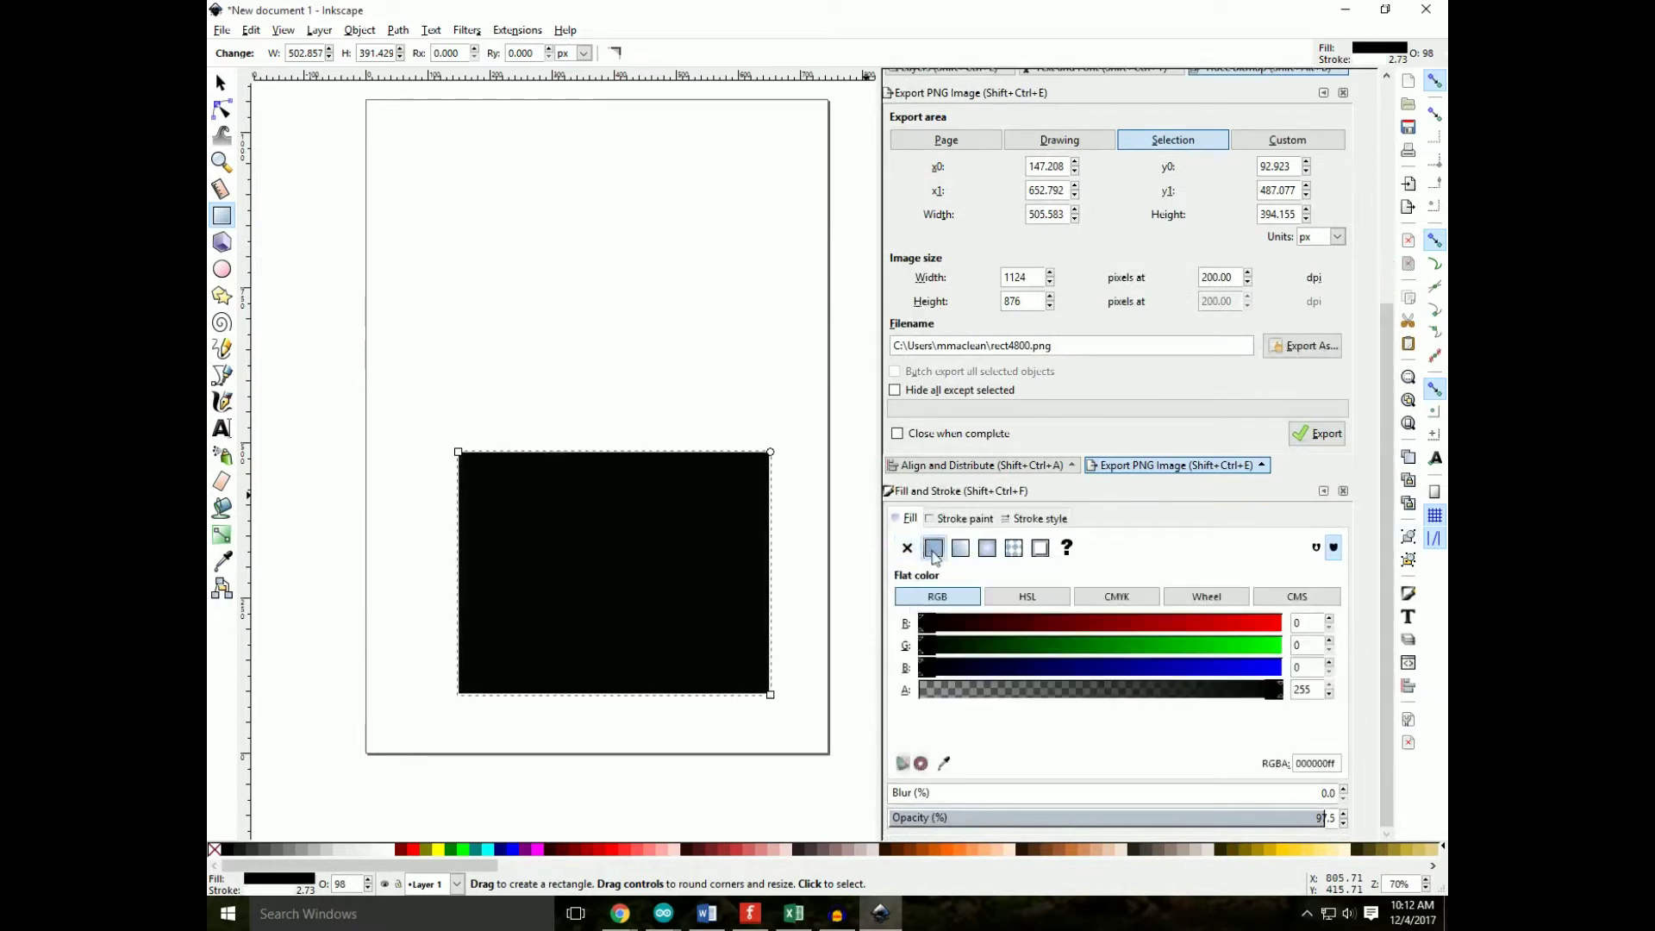
{"action": "left_click", "coordinate": [452, 852]}
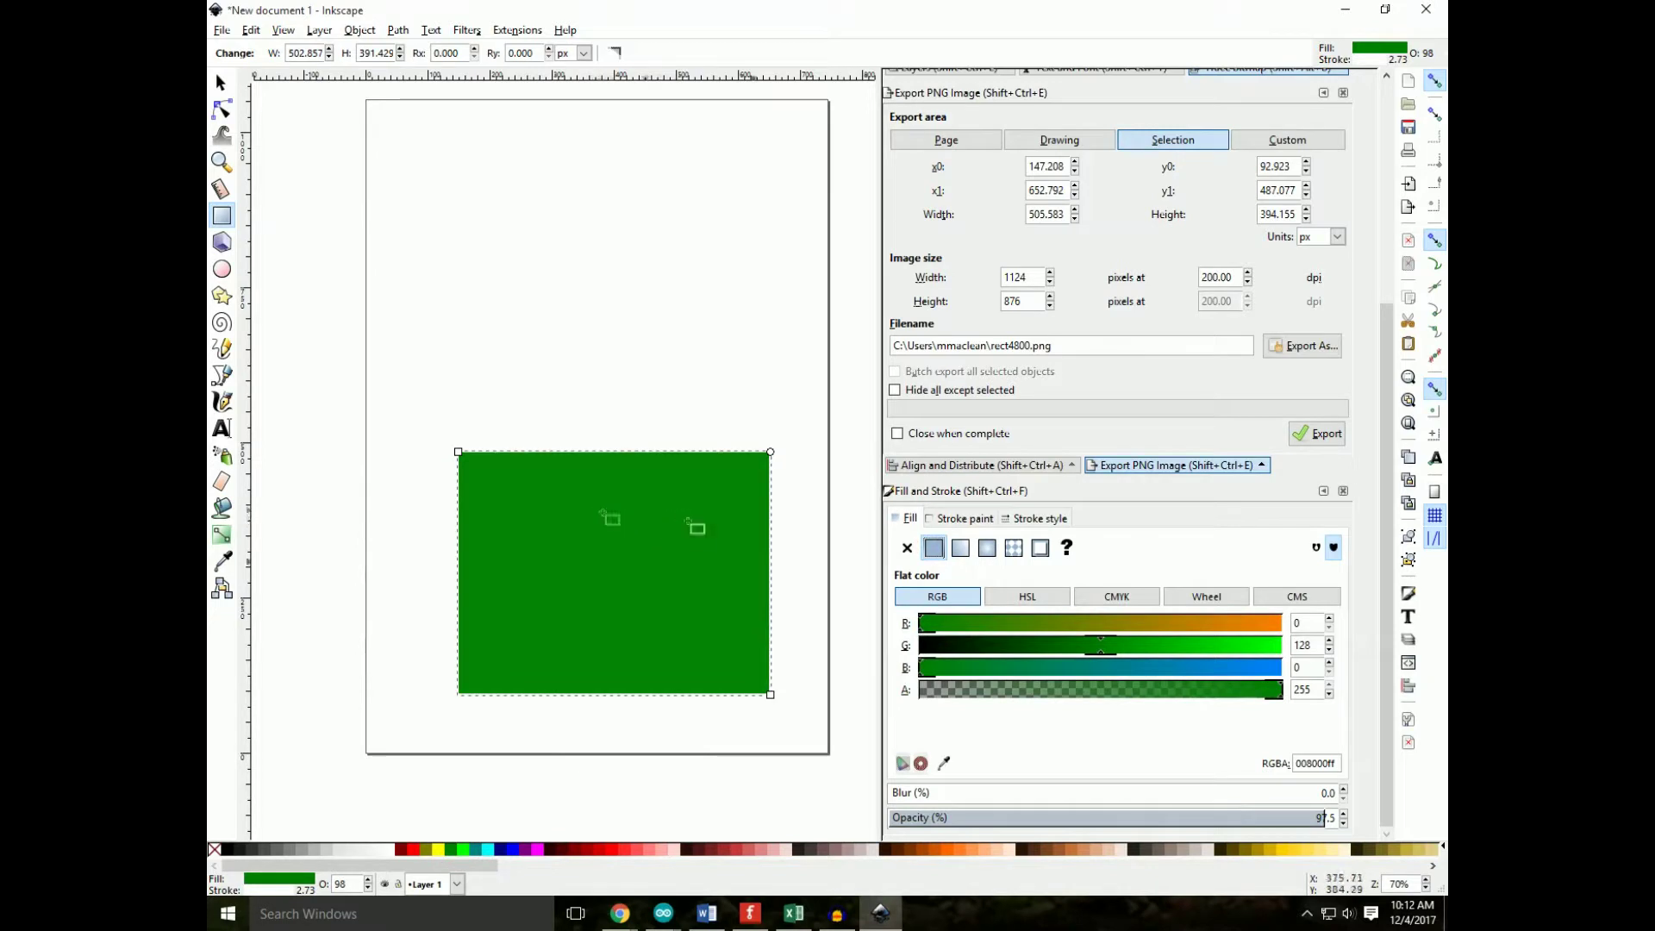
{"action": "left_click", "coordinate": [962, 518]}
{"action": "left_click", "coordinate": [907, 547]}
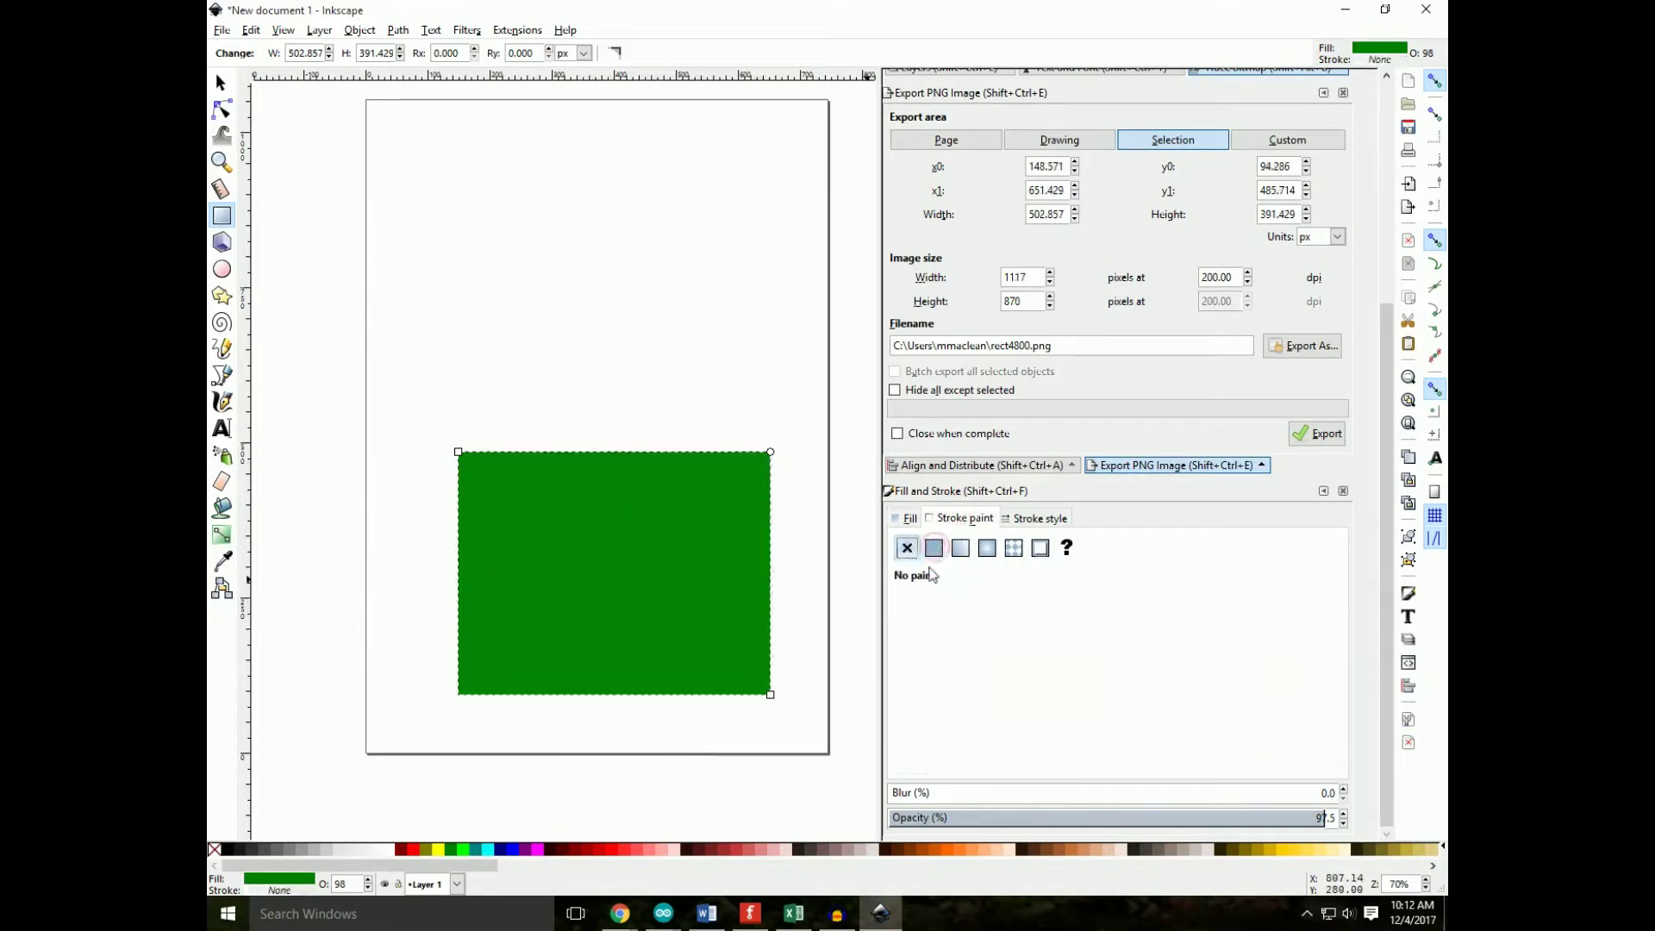
{"action": "left_click", "coordinate": [907, 518]}
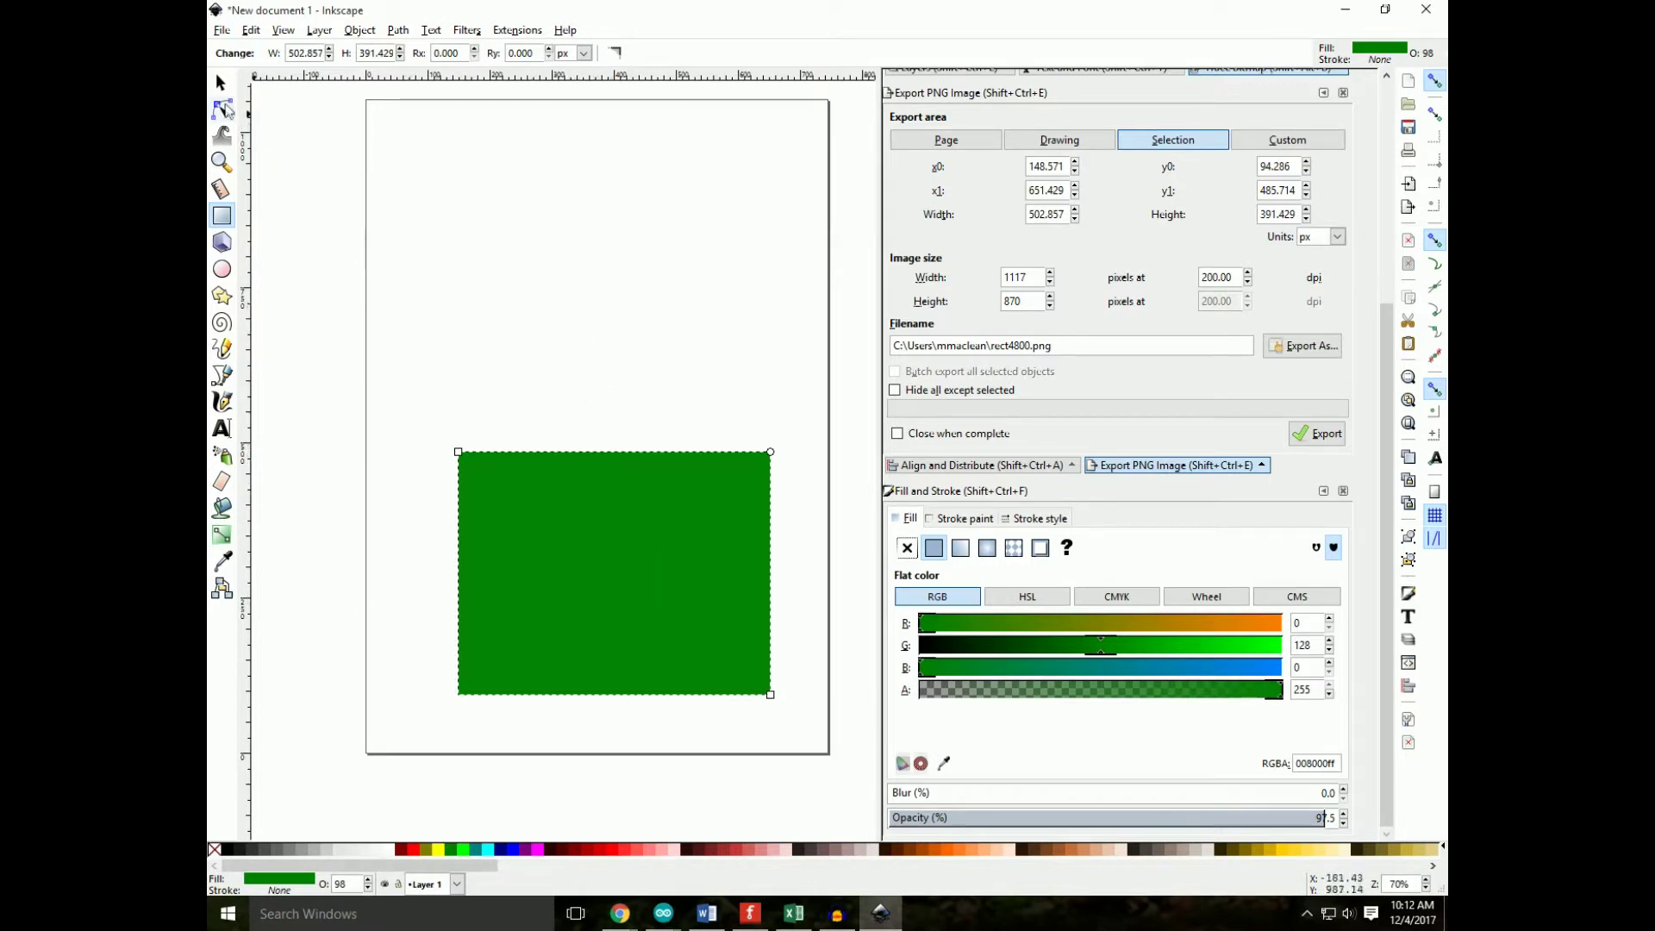
Step: Select the green rectangle and set its width to 500
{"action": "key", "text": "s"}
{"action": "left_click", "coordinate": [639, 589]}
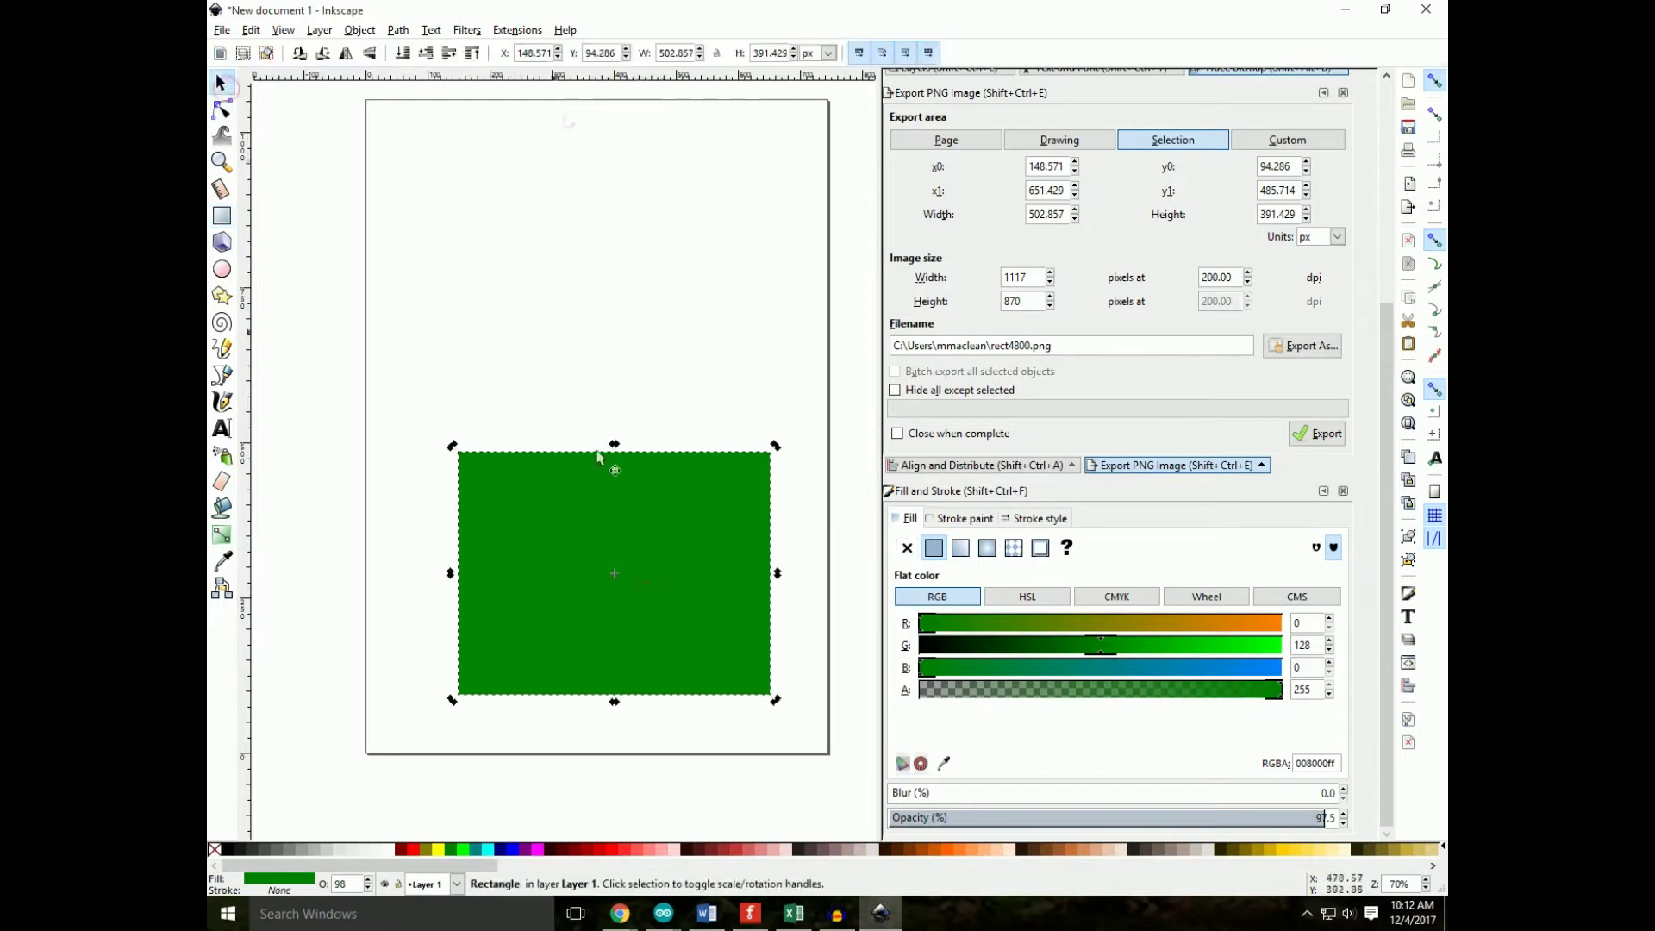
{"action": "double_click", "coordinate": [669, 54]}
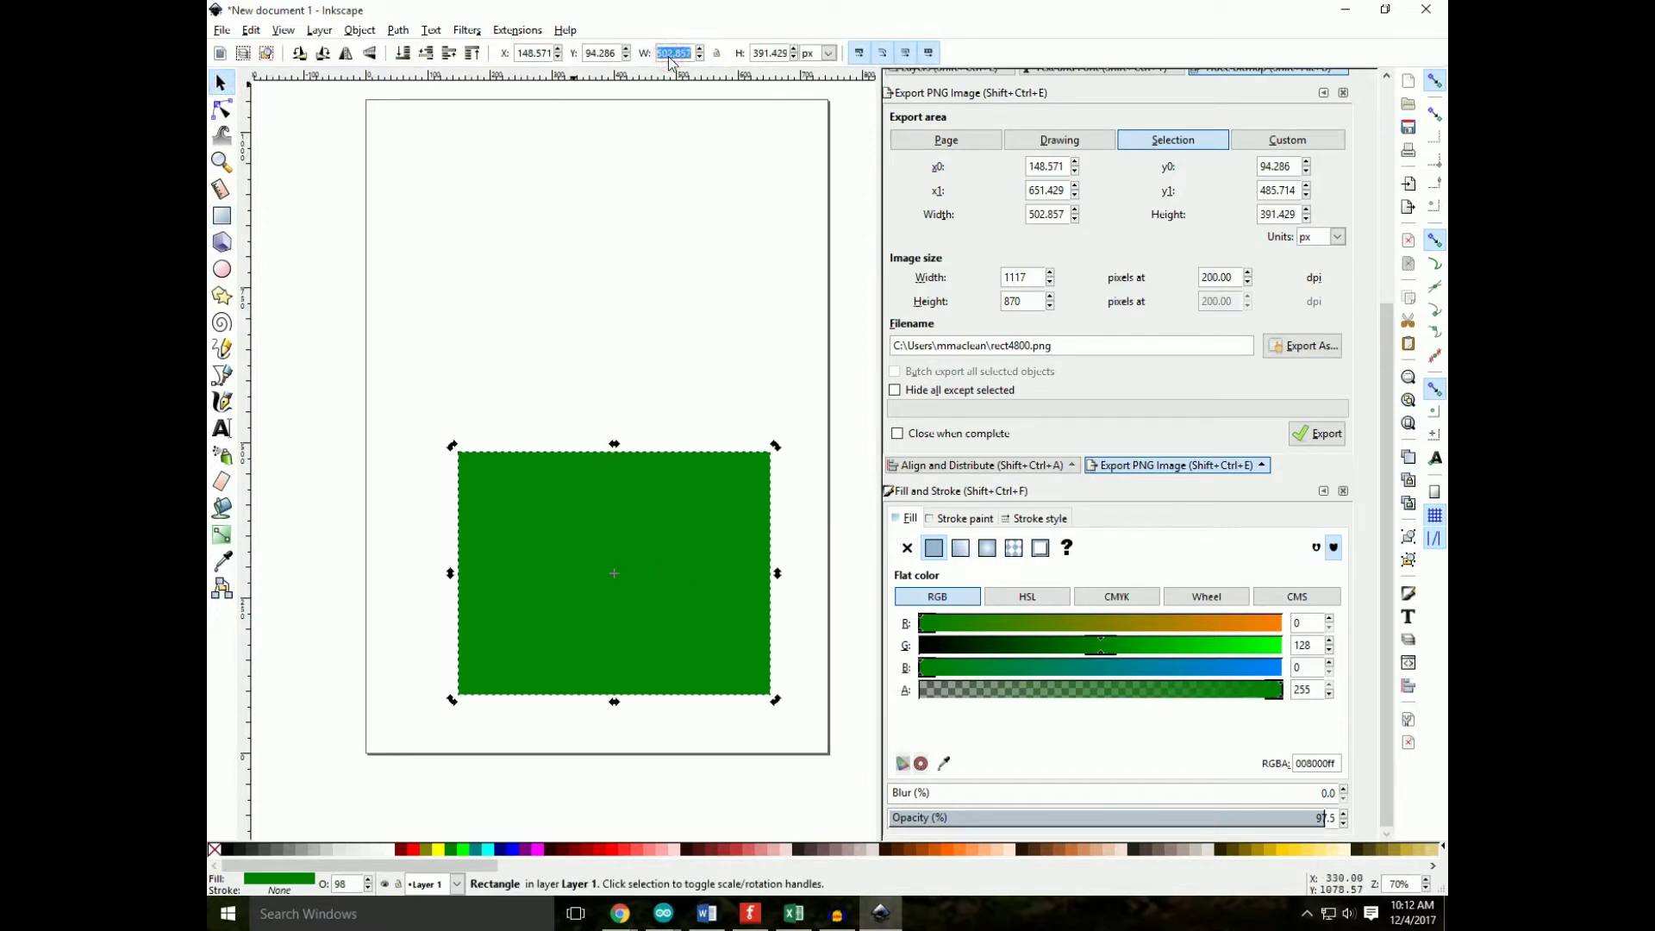
{"action": "type", "text": "500"}
{"action": "key", "text": "Return"}
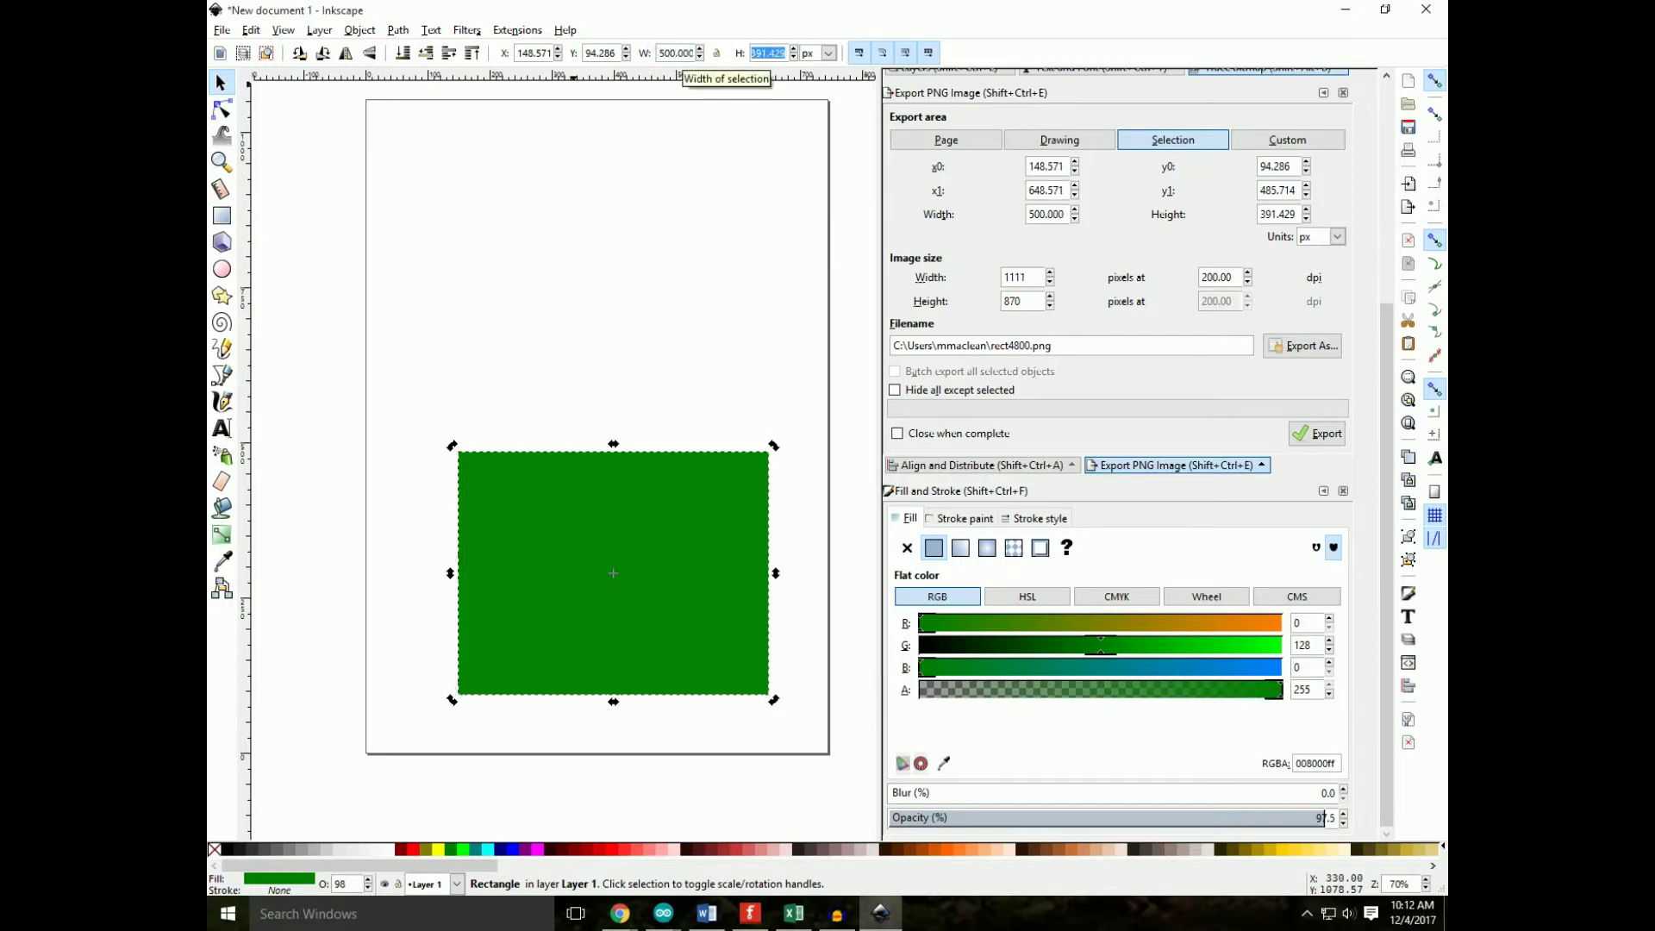
Step: Switch the toolbar units to mm and size the rectangle to 100 × 70 mm
{"action": "left_click", "coordinate": [829, 53]}
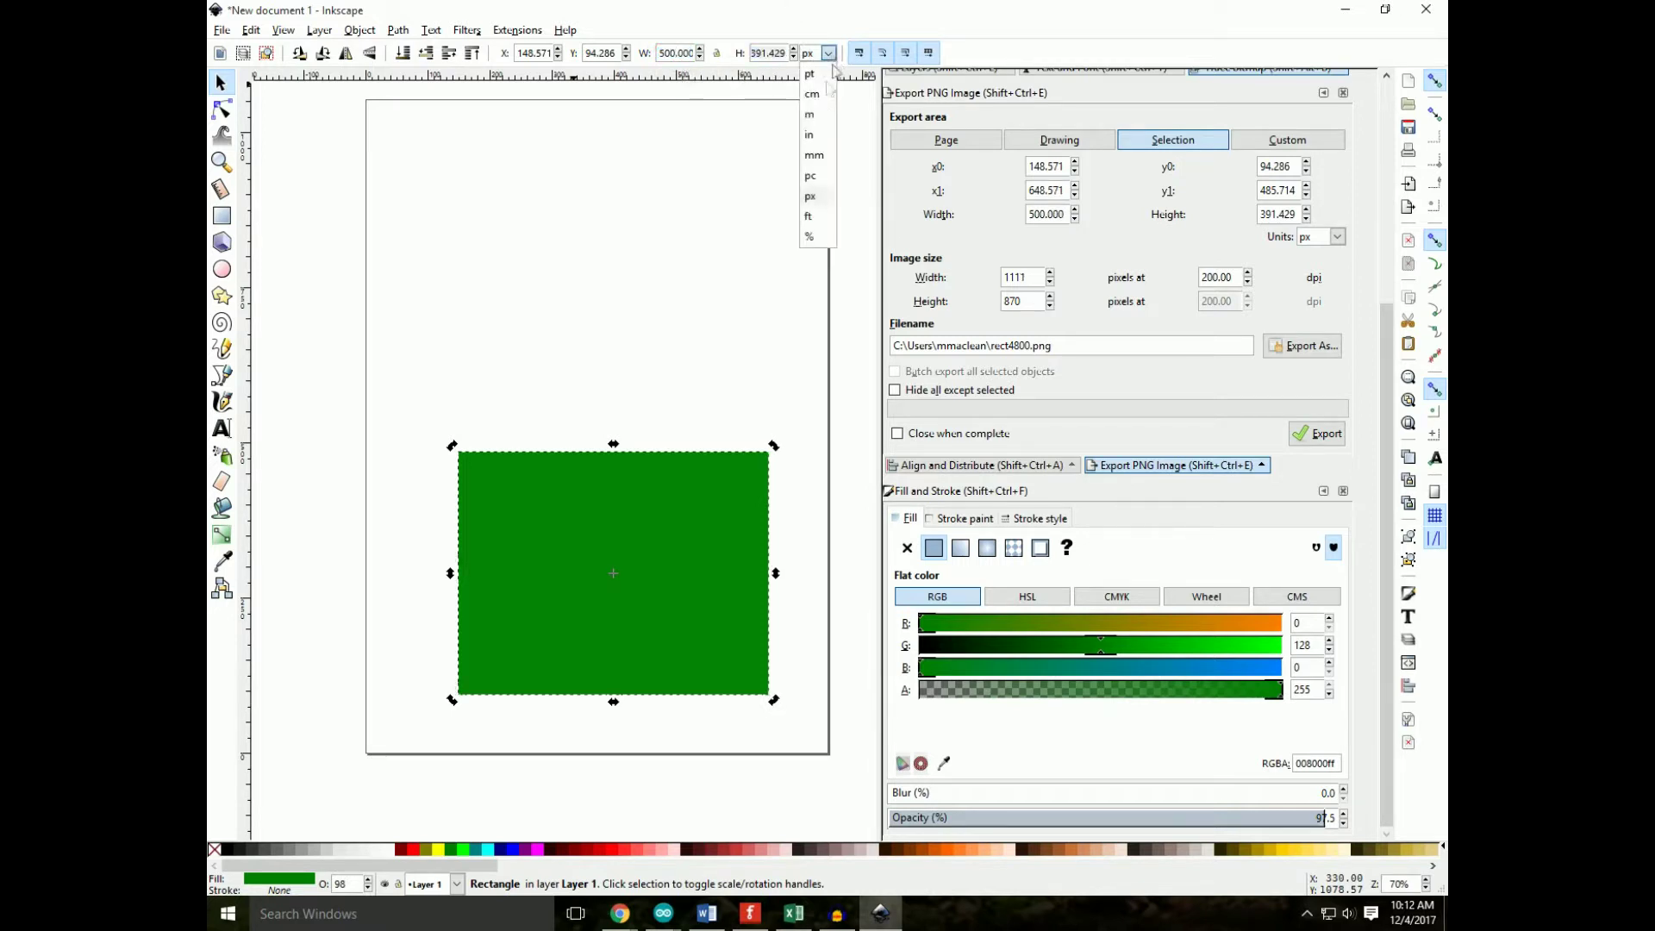
{"action": "left_click", "coordinate": [815, 156]}
{"action": "double_click", "coordinate": [669, 53]}
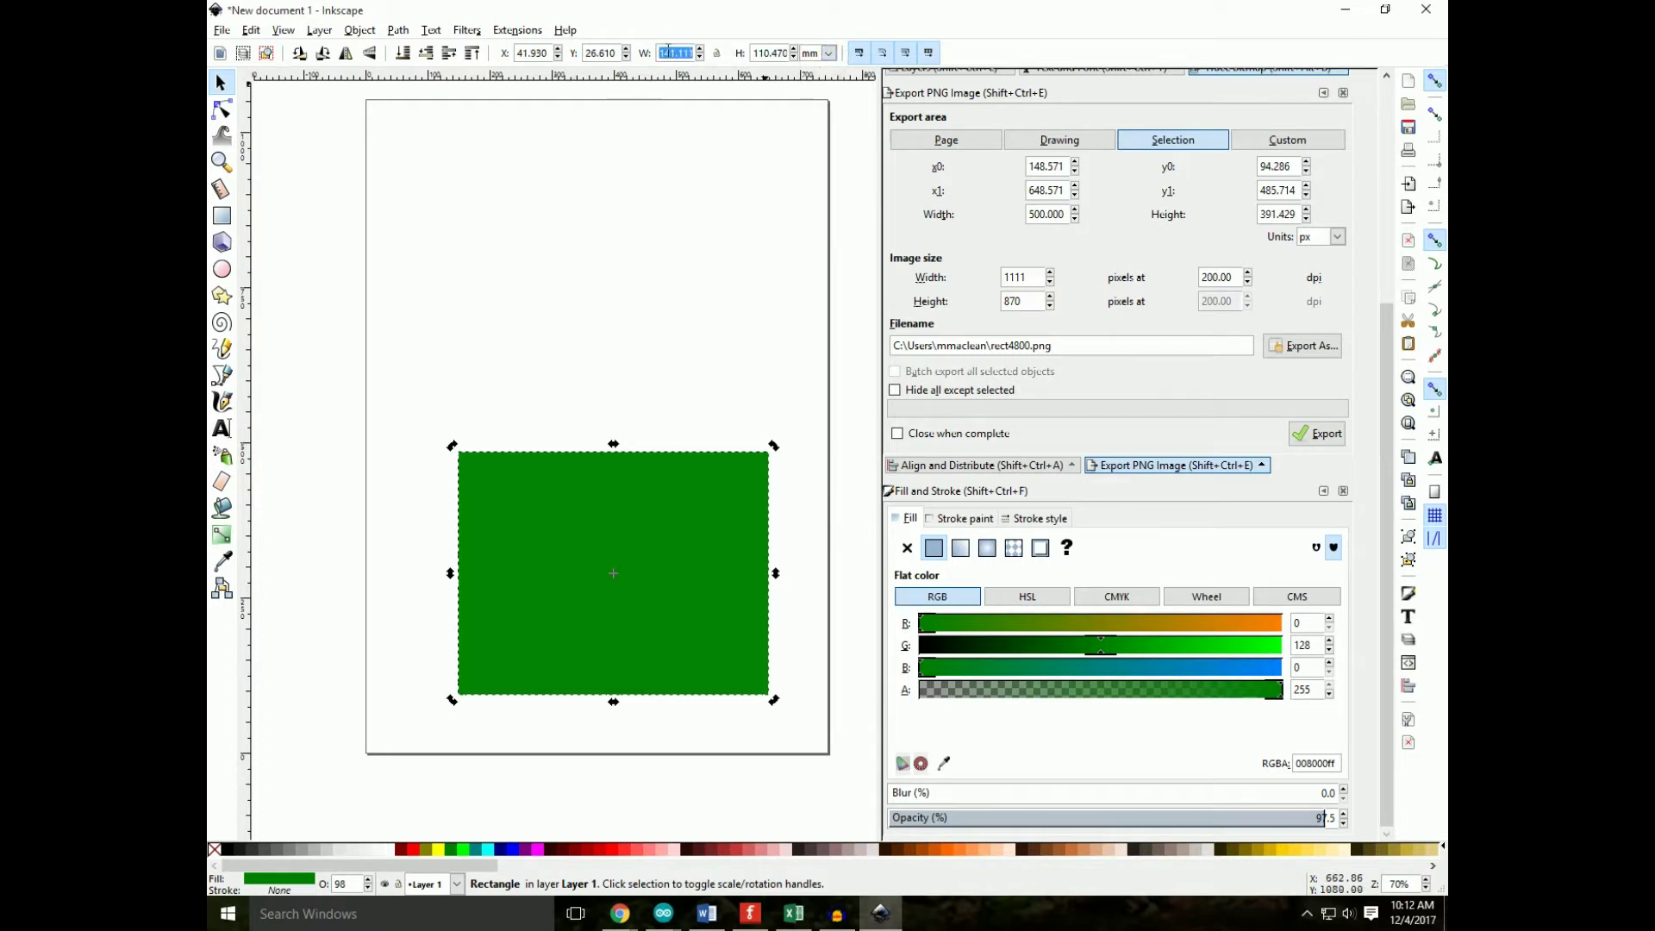
{"action": "type", "text": "100"}
{"action": "key", "text": "Tab"}
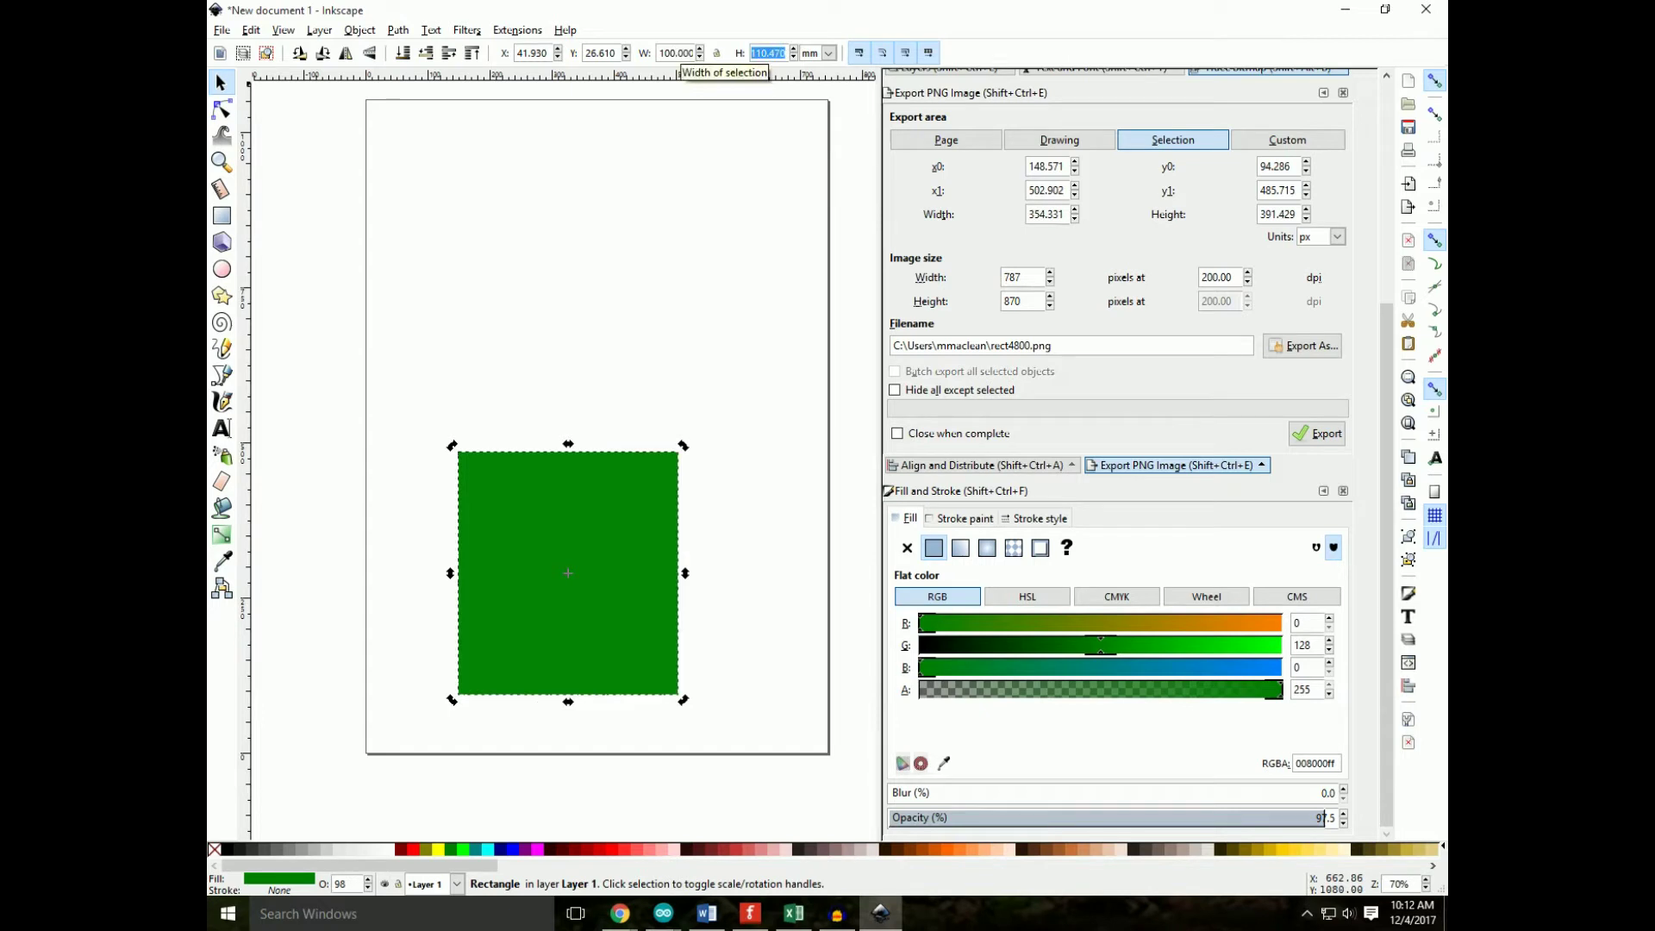
{"action": "type", "text": "70"}
{"action": "key", "text": "Return"}
Step: Draw a circle in the middle of the green rectangle with the Ellipse tool
{"action": "left_click", "coordinate": [403, 230]}
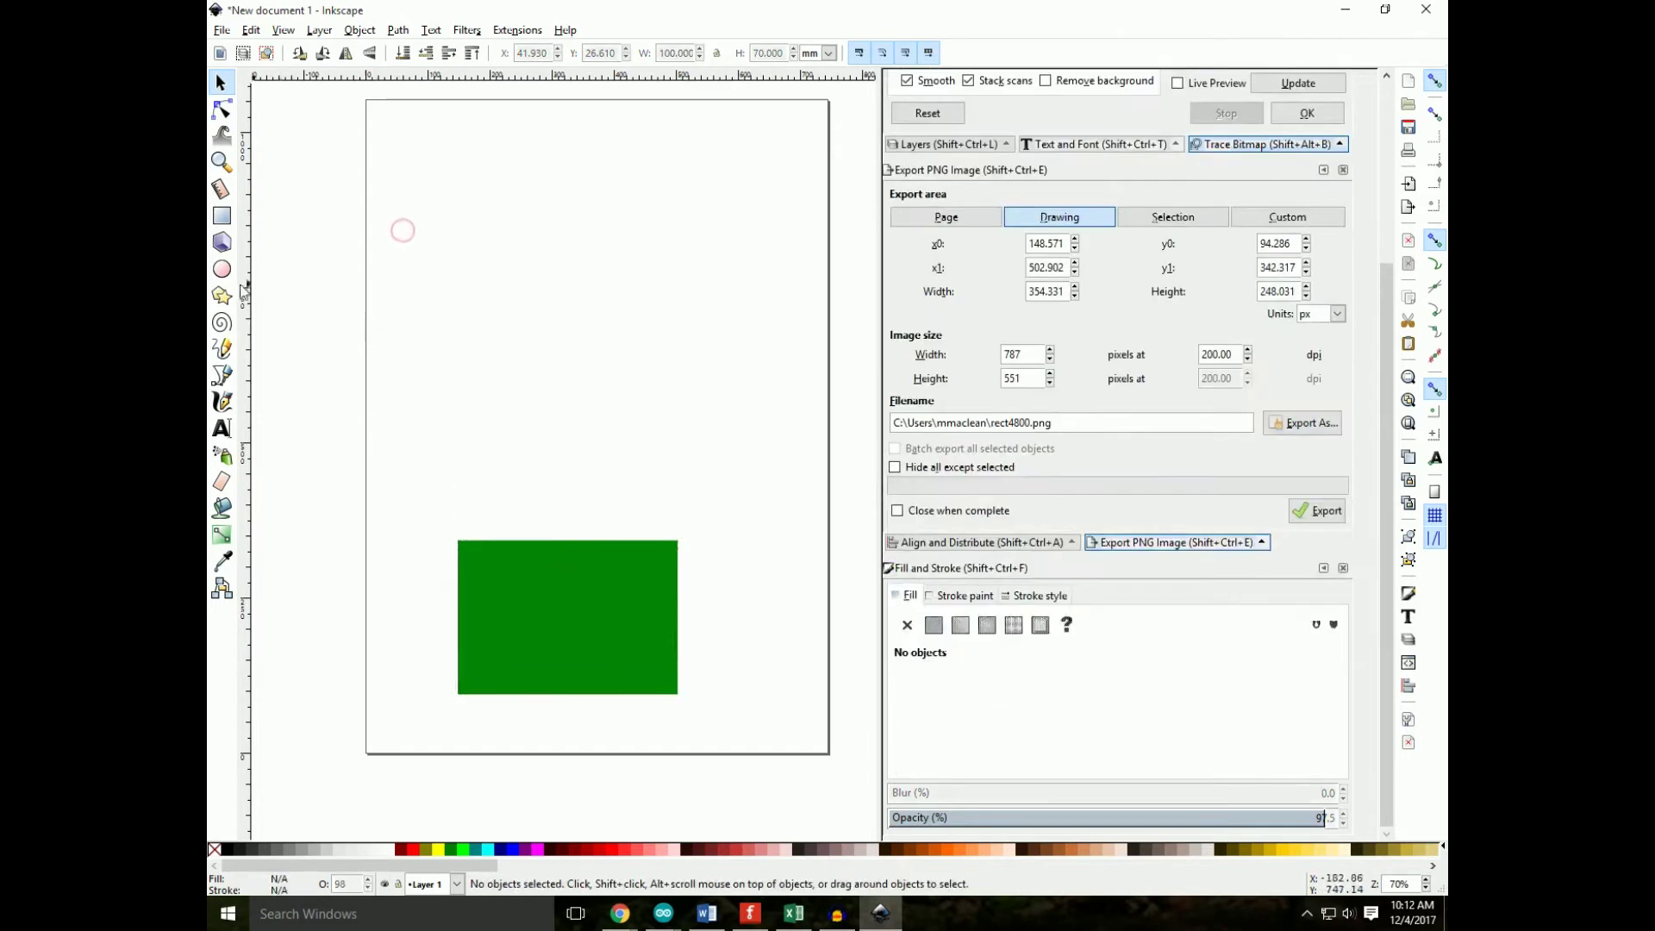
{"action": "left_click", "coordinate": [221, 268]}
{"action": "scroll", "coordinate": [569, 446], "scroll_direction": "up", "scroll_amount": 2}
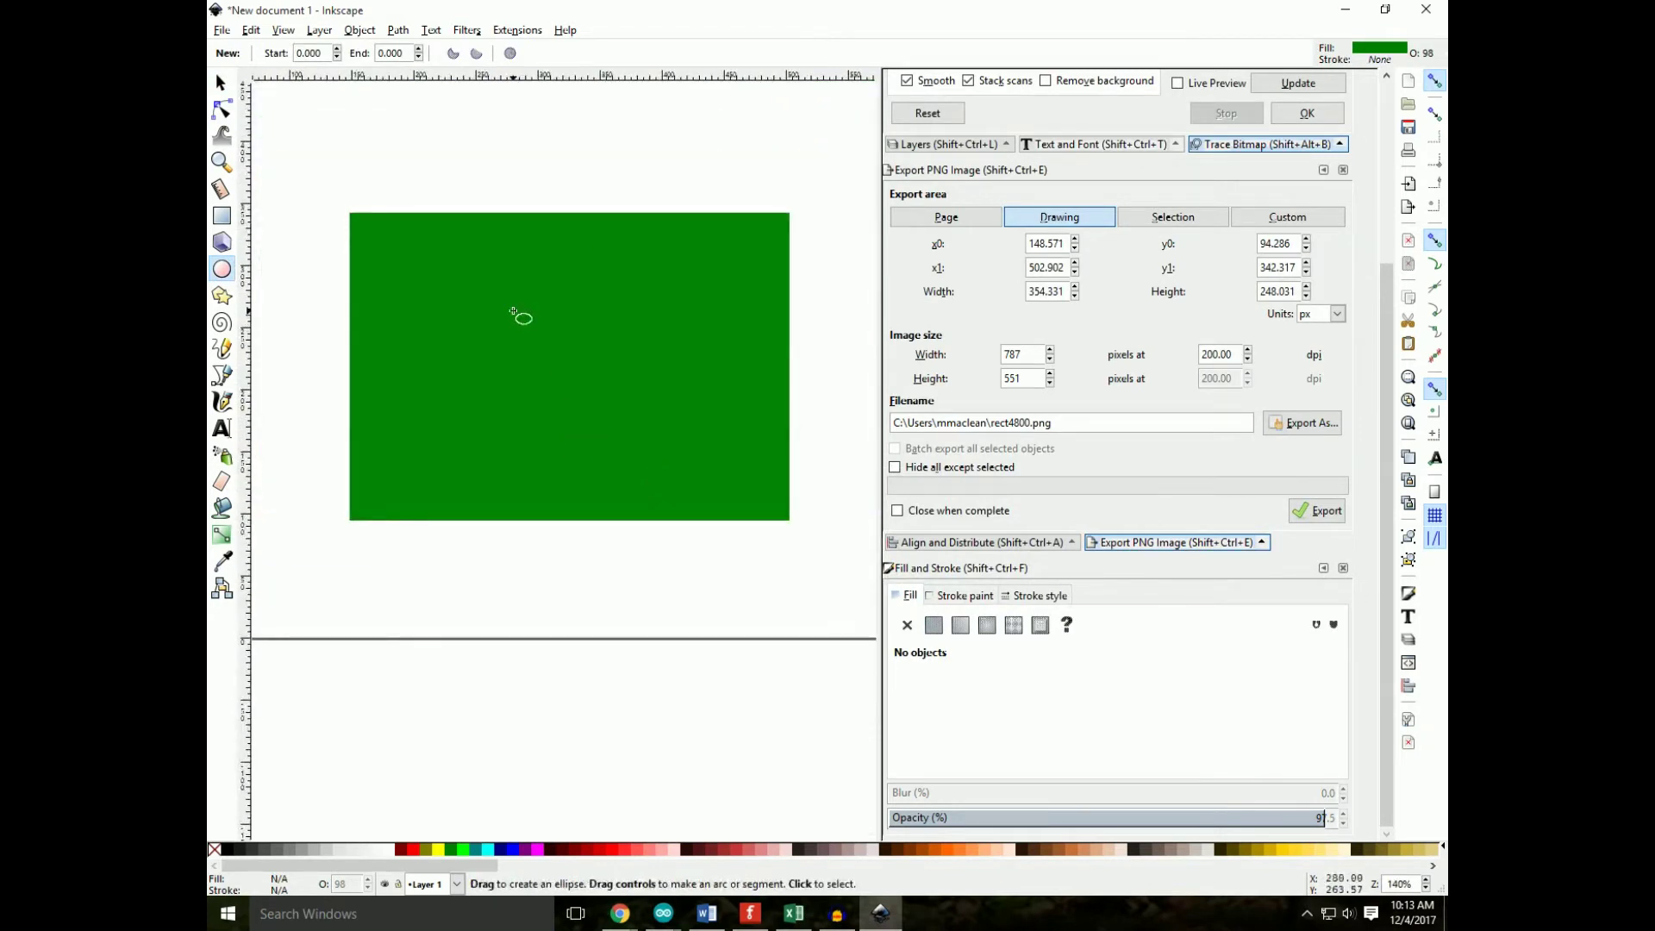
{"action": "left_click_drag", "start_coordinate": [514, 312], "coordinate": [650, 447]}
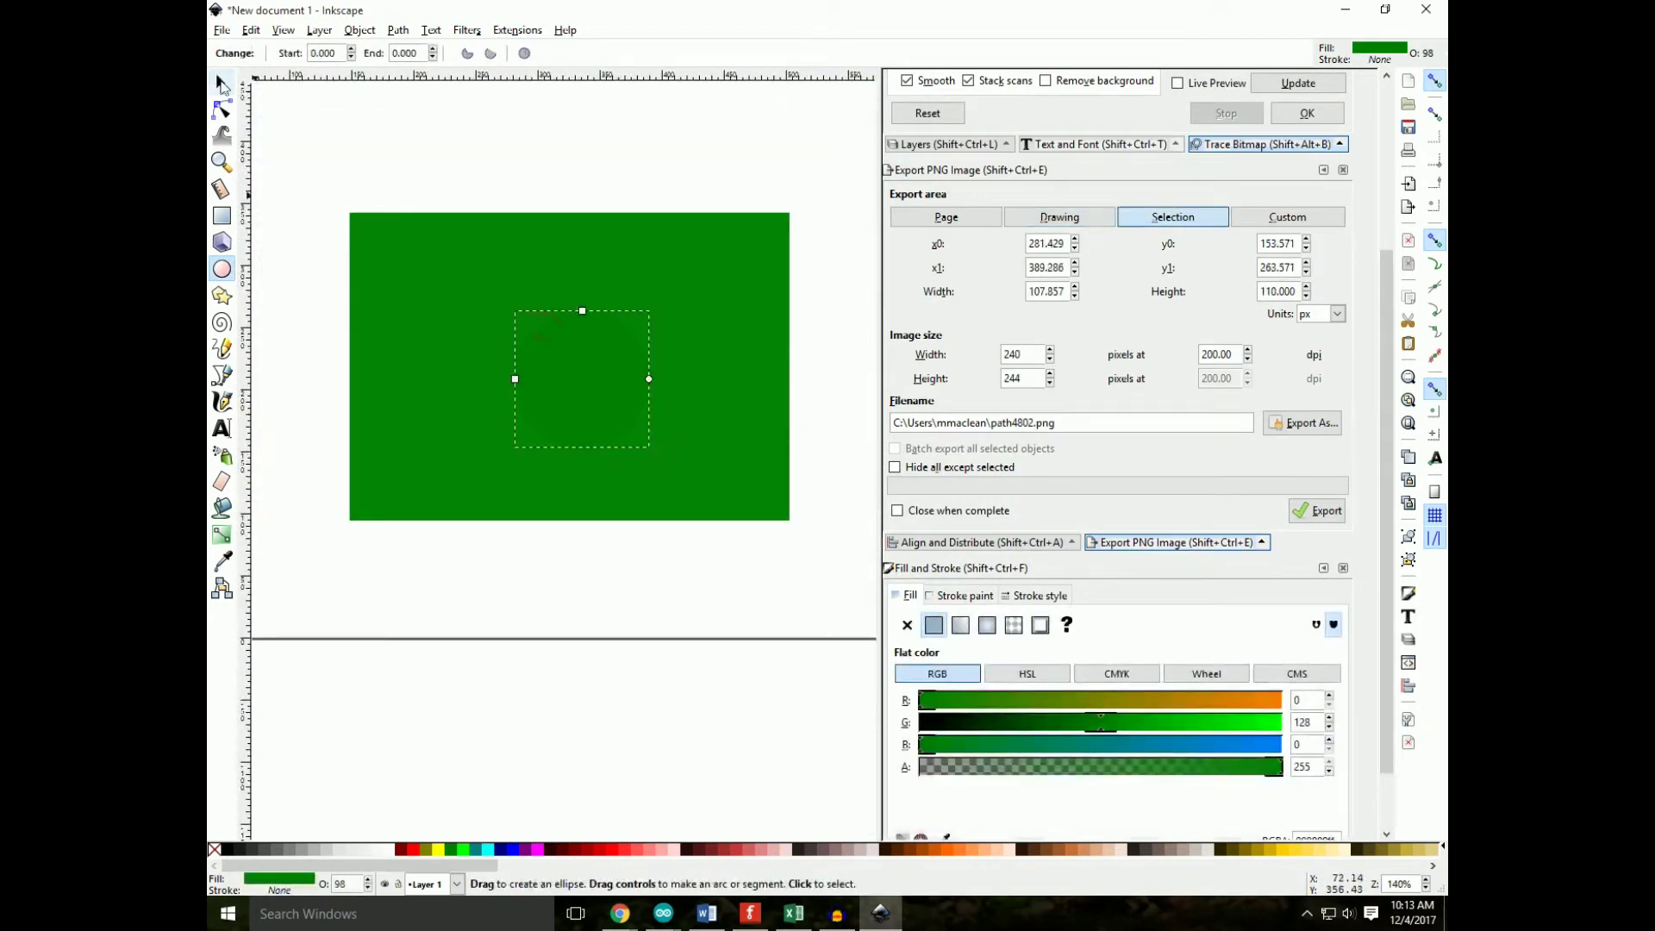
Step: Select the circle and rectangle together and subtract the circle with Path > Difference
{"action": "left_click", "coordinate": [222, 84]}
{"action": "left_click", "coordinate": [599, 341], "text": "shift"}
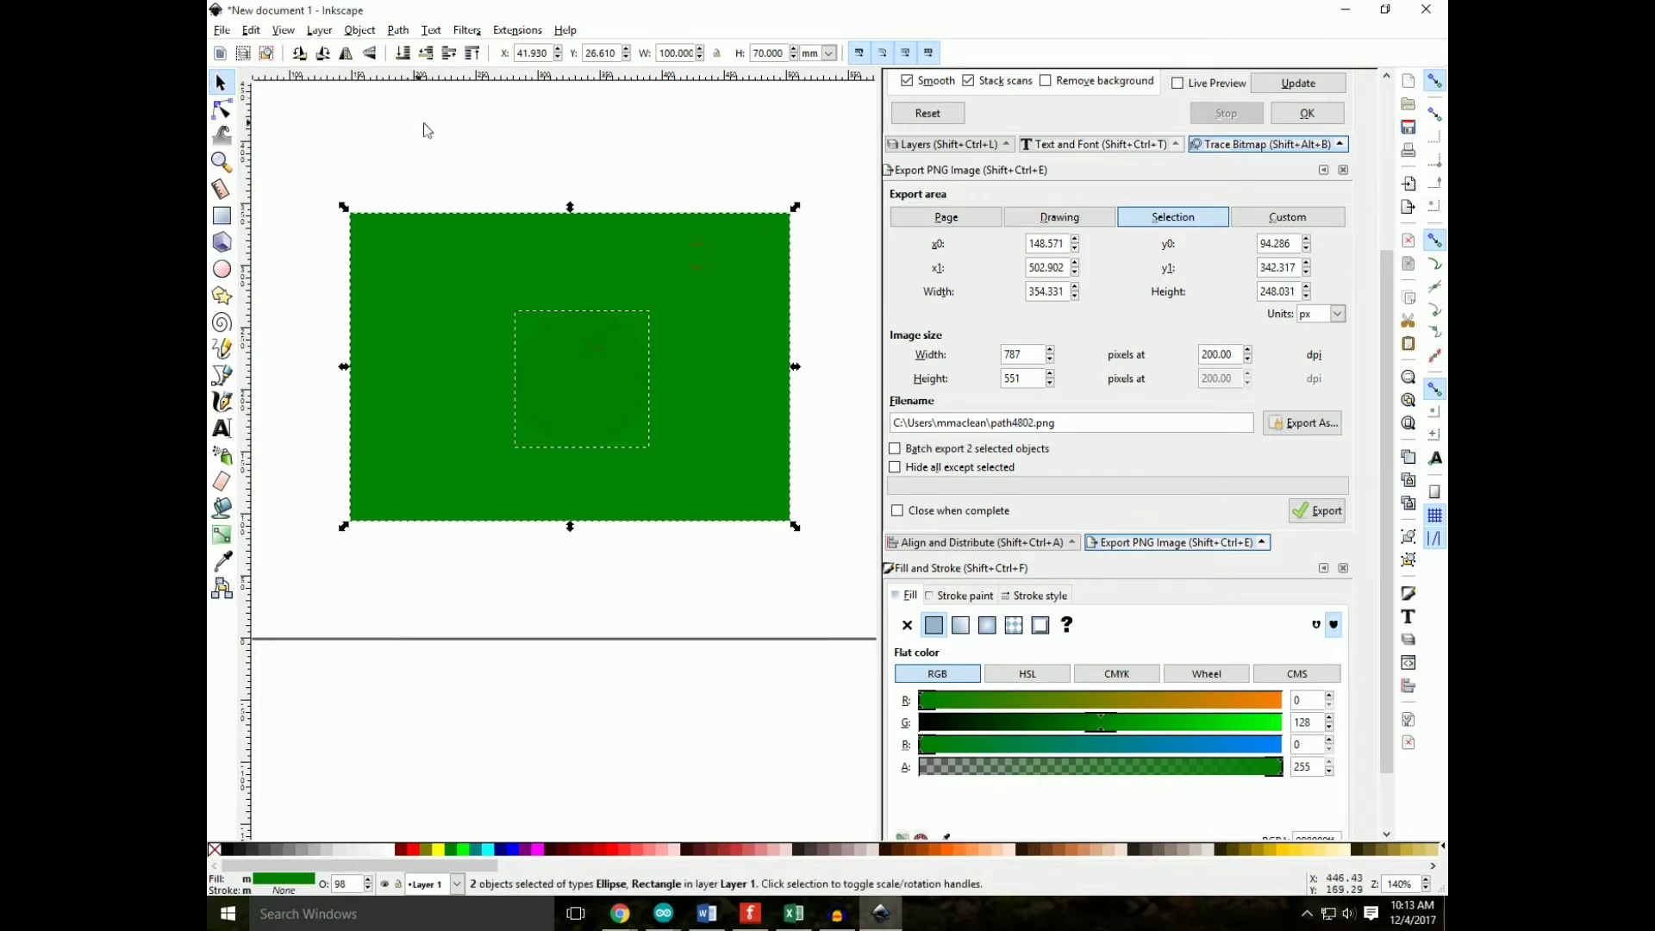
{"action": "left_click", "coordinate": [430, 30]}
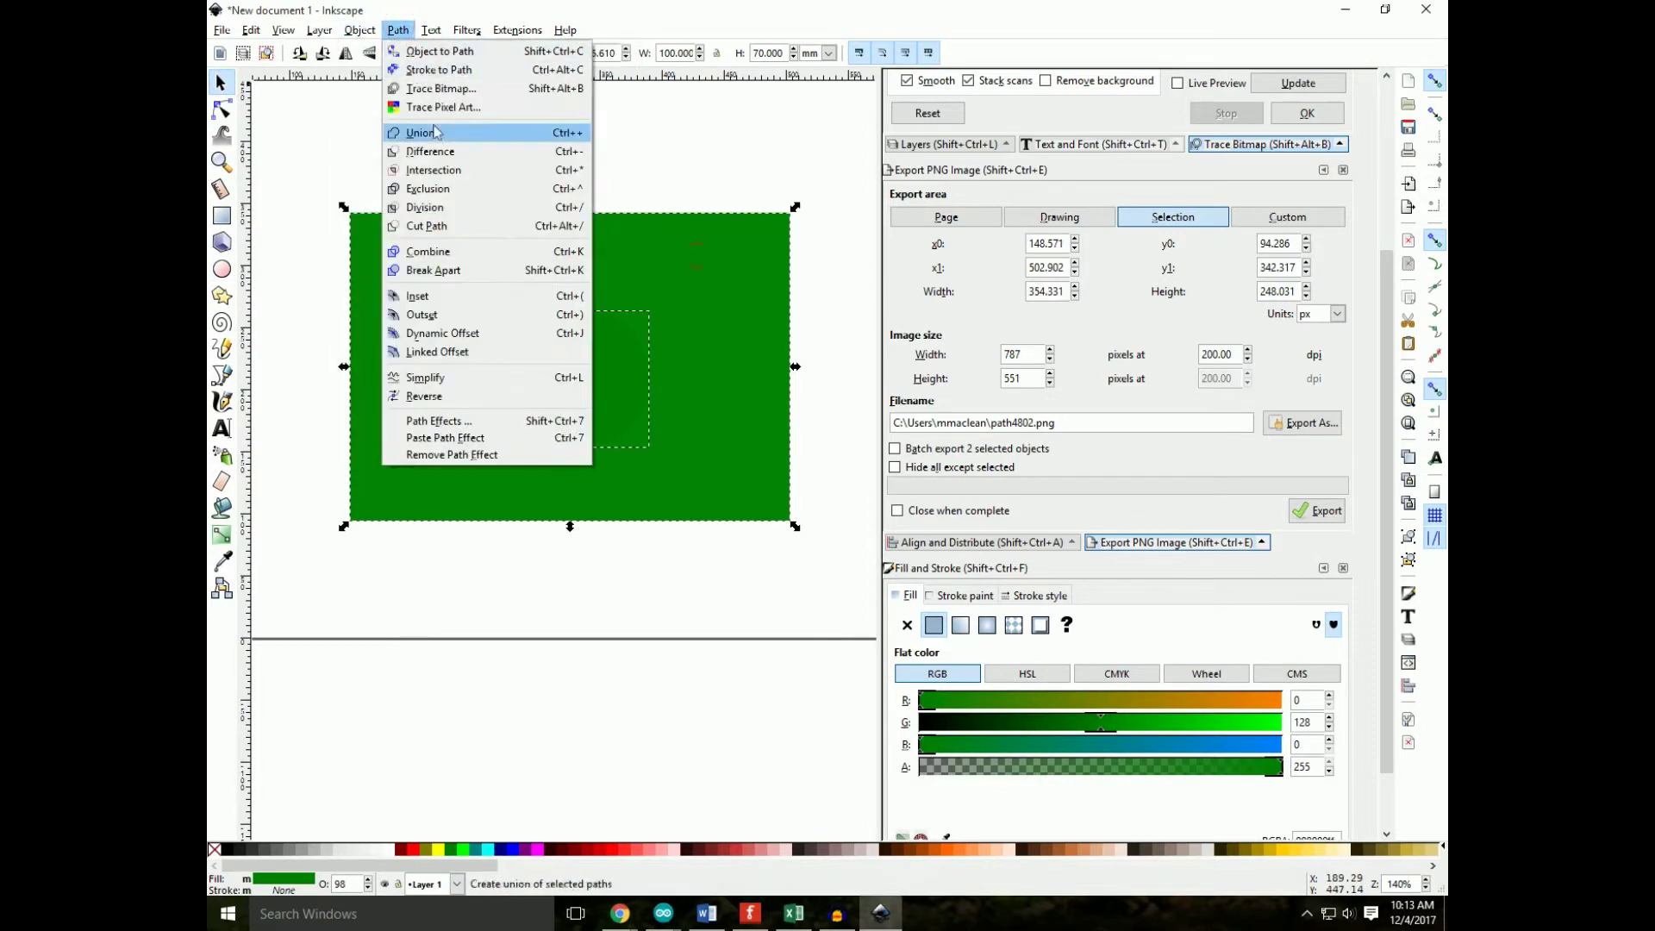
{"action": "left_click", "coordinate": [435, 150]}
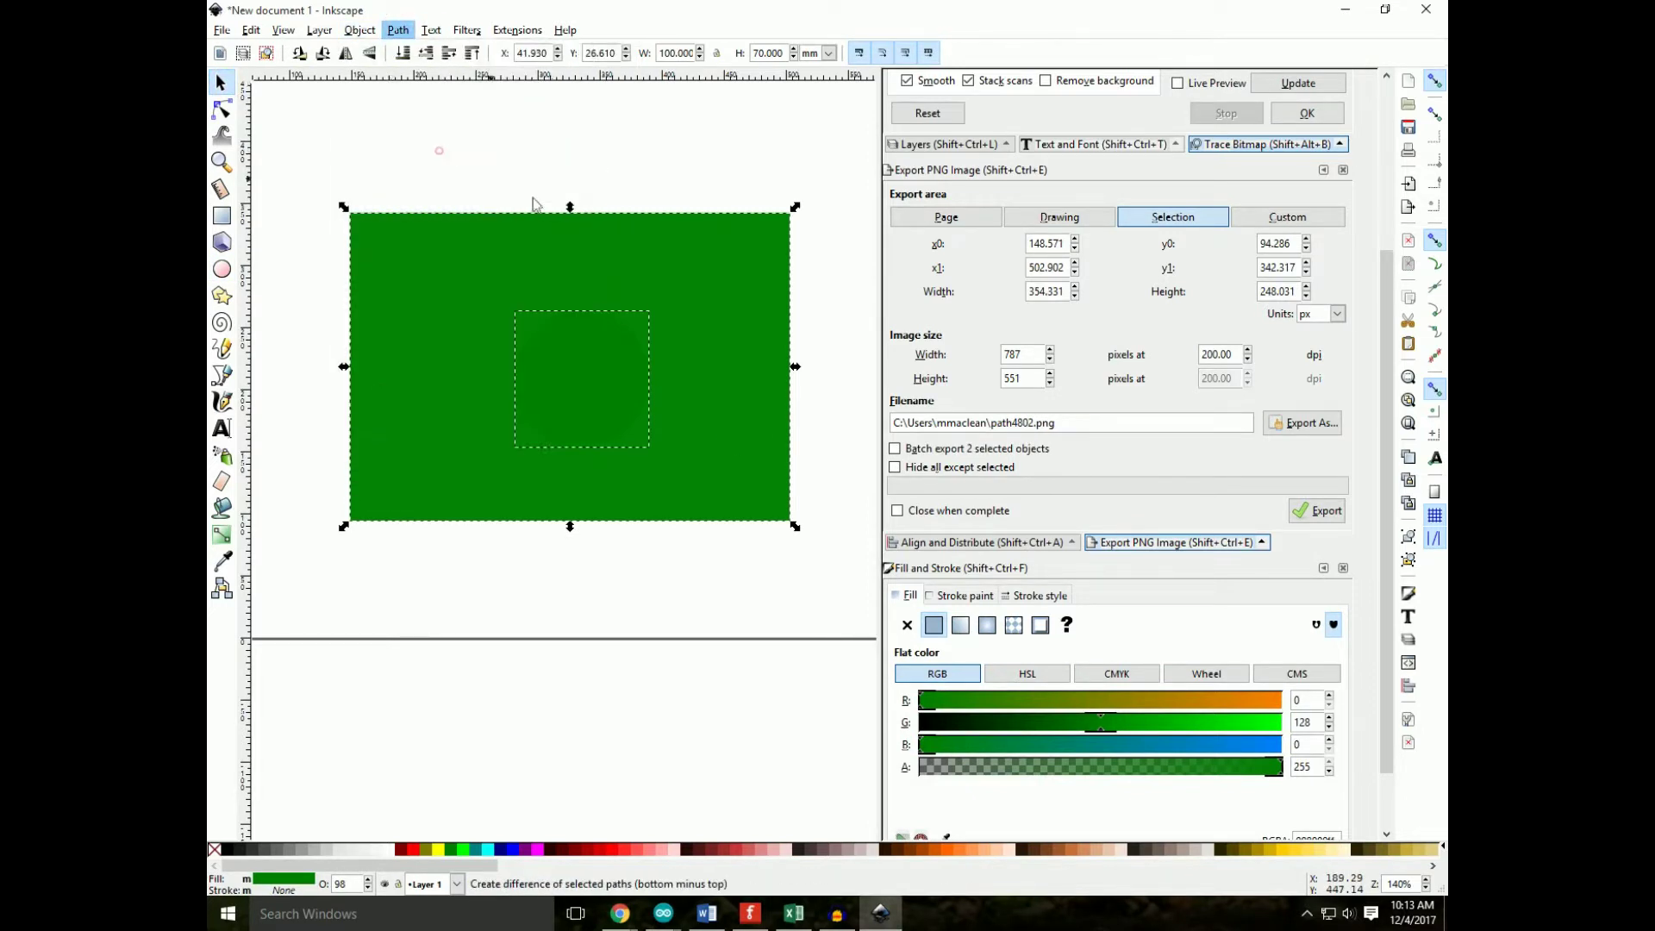
{"action": "left_click", "coordinate": [669, 163]}
{"action": "left_click", "coordinate": [737, 257]}
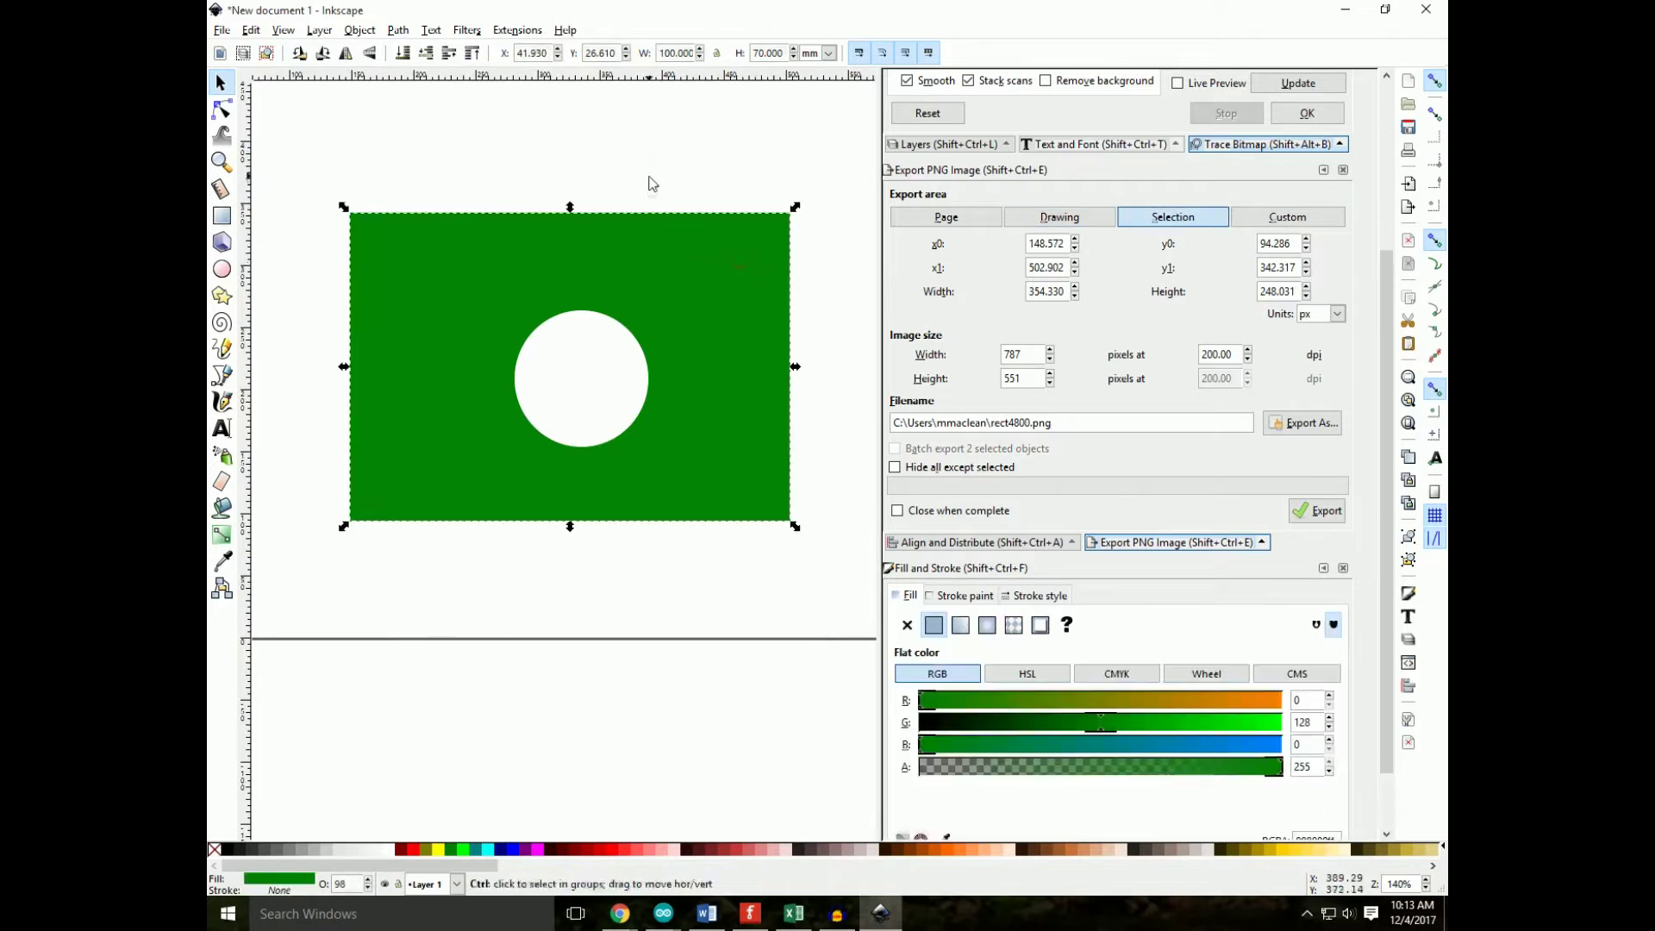
{"action": "scroll", "coordinate": [651, 183], "scroll_direction": "down", "scroll_amount": 1}
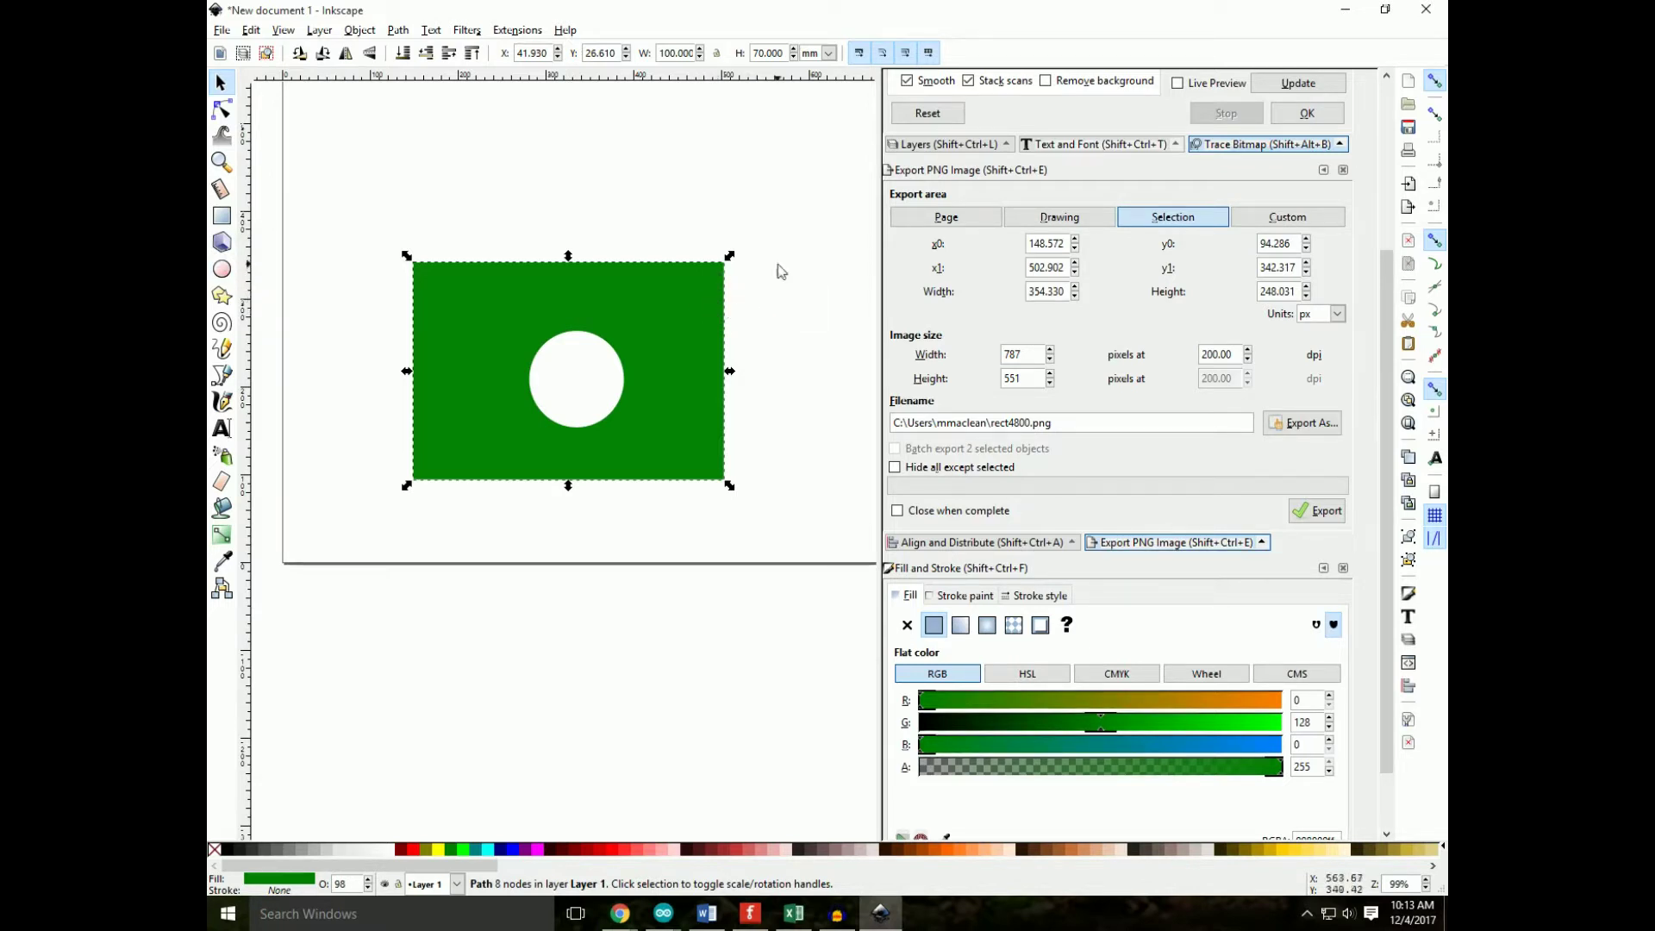
Step: Draw a thin tall bar and move it onto the board's right side
{"action": "left_click", "coordinate": [777, 264]}
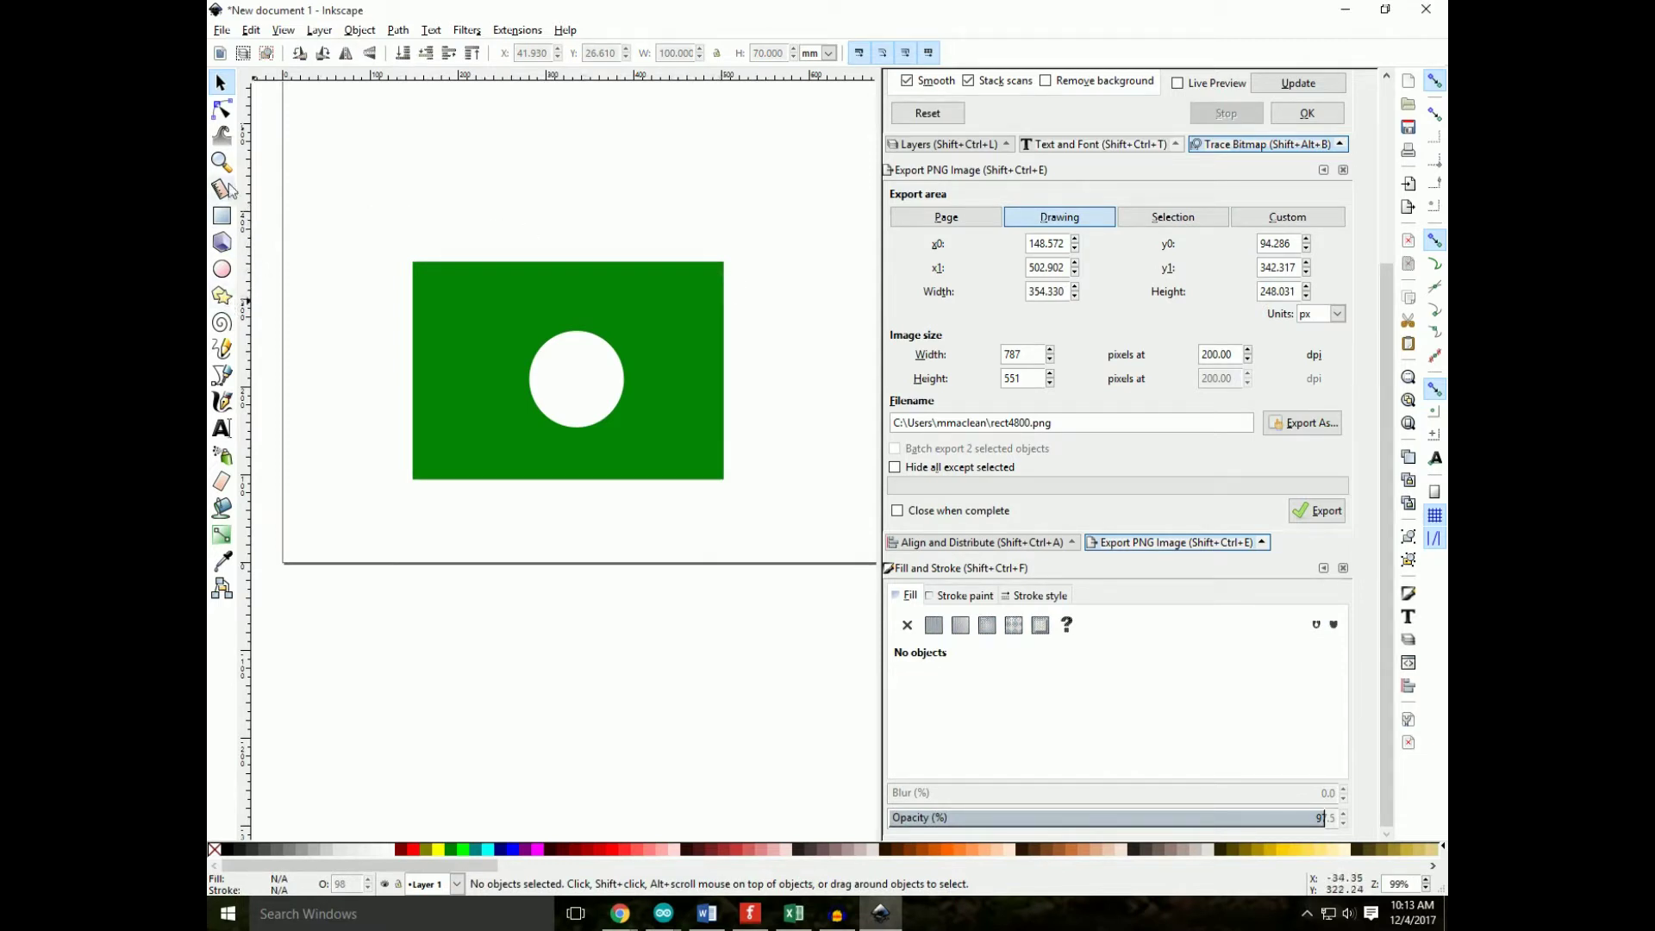
{"action": "left_click", "coordinate": [221, 216]}
{"action": "mouse_move", "coordinate": [676, 202]}
{"action": "left_mouse_down"}
{"action": "mouse_move", "coordinate": [696, 468]}
{"action": "mouse_move", "coordinate": [686, 329]}
{"action": "left_mouse_up"}
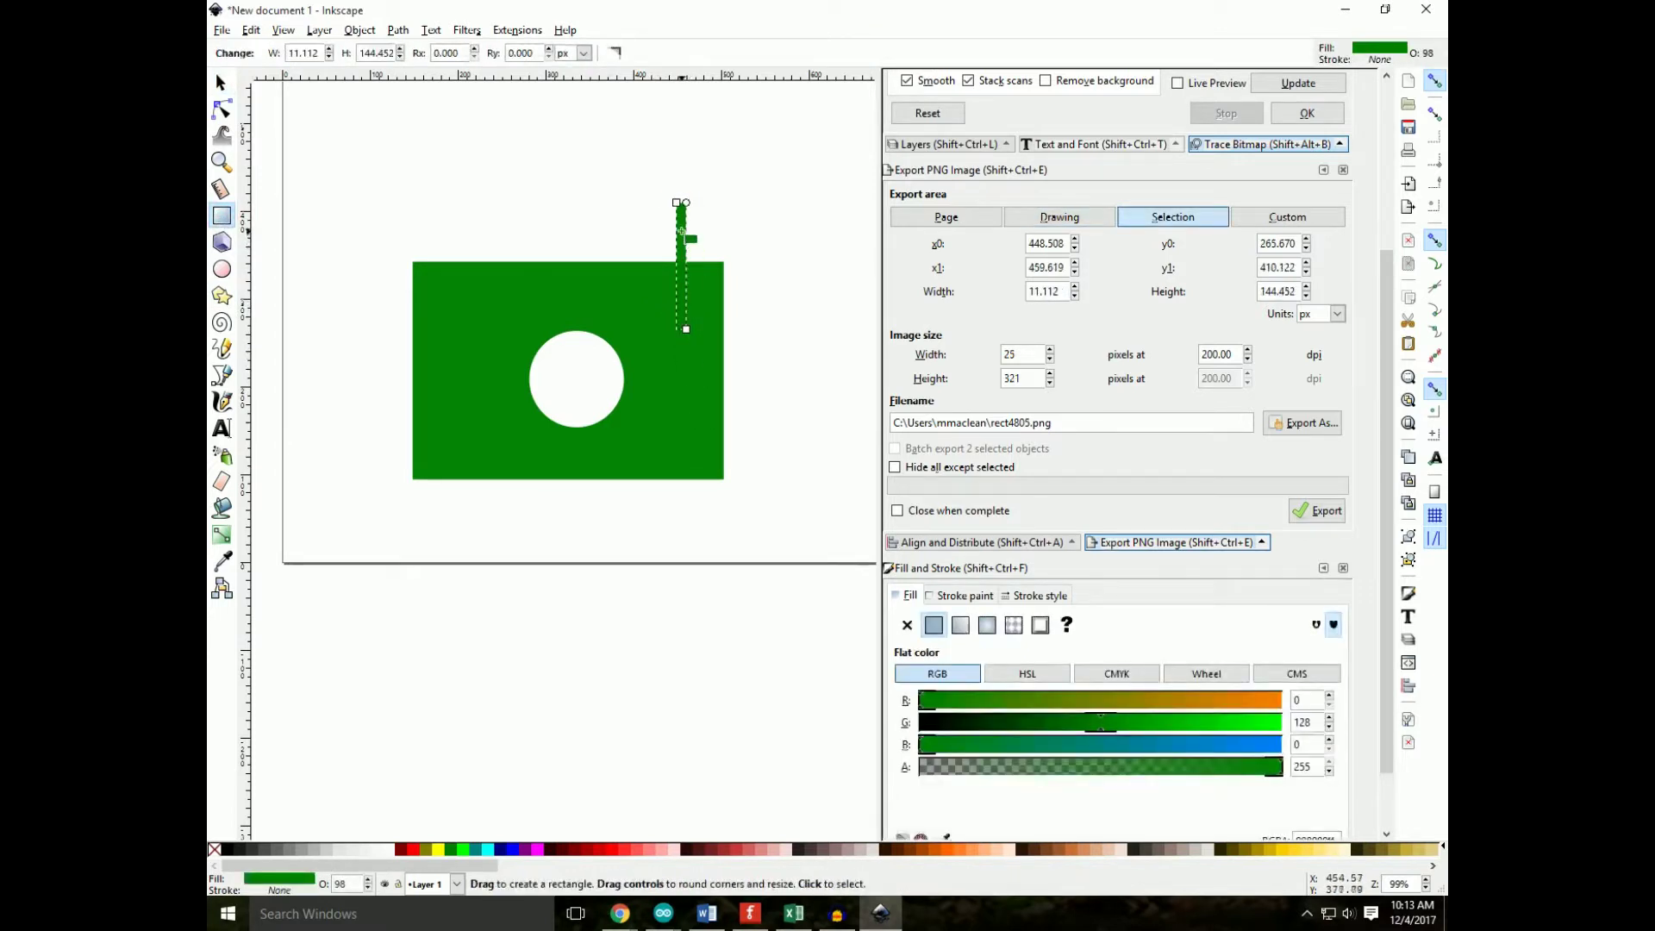
{"action": "left_click", "coordinate": [220, 82]}
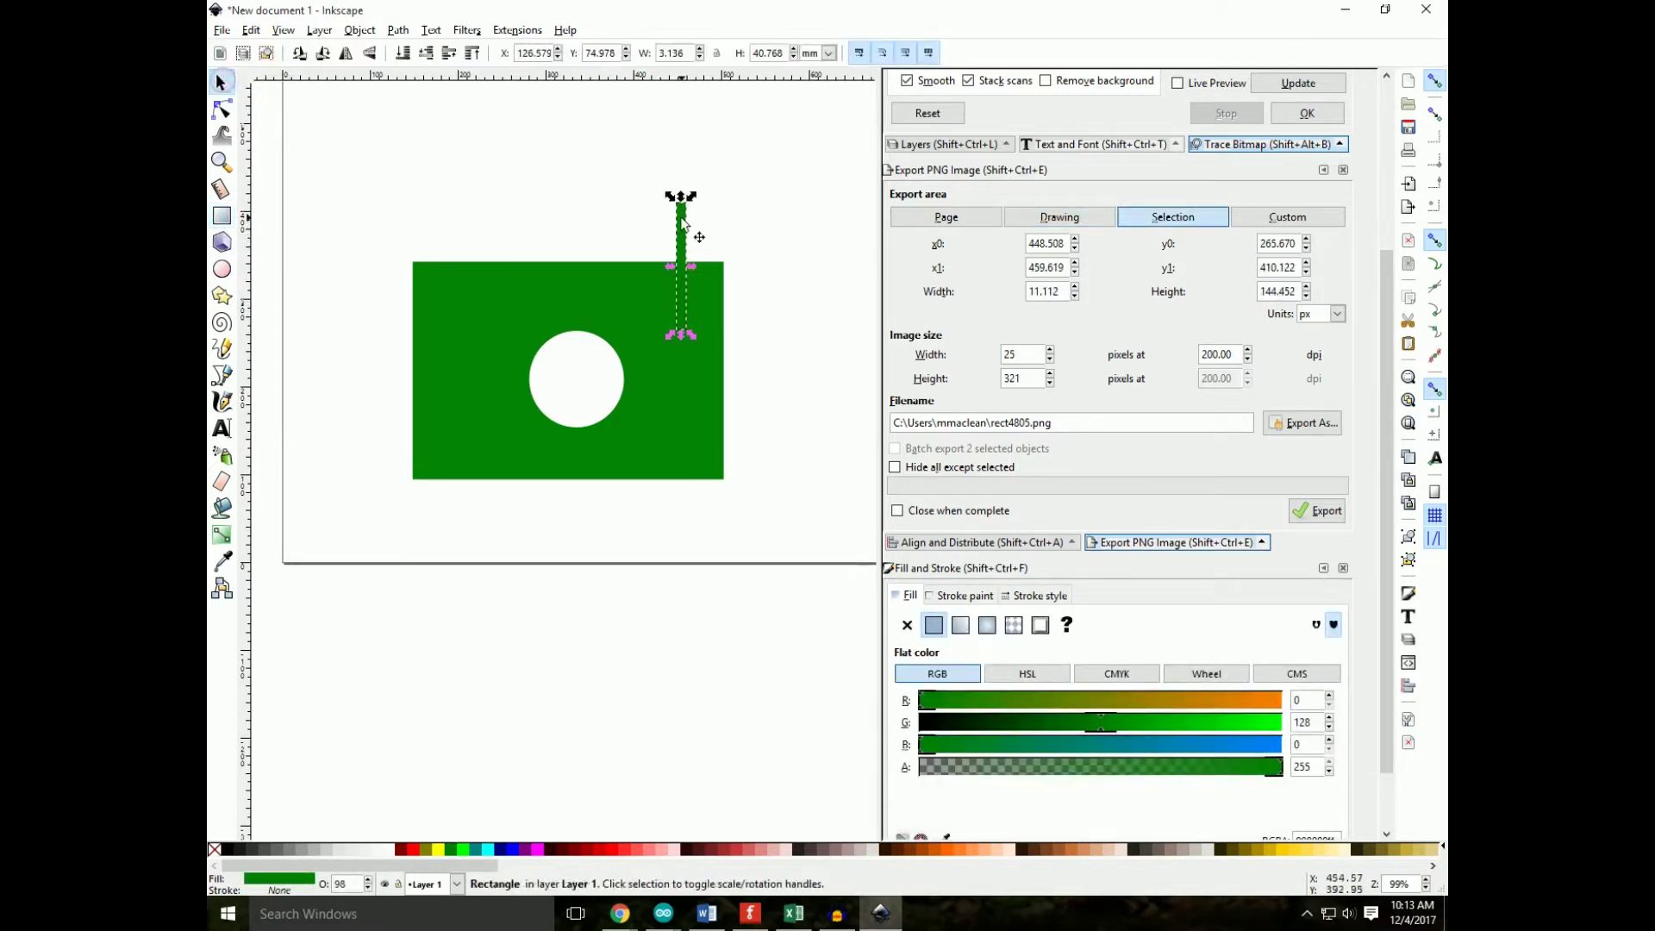
{"action": "left_click_drag", "start_coordinate": [681, 217], "coordinate": [695, 319]}
Step: Select the board and bar and subtract the bar as a slot with Path > Difference
{"action": "left_click", "coordinate": [600, 268], "text": "shift"}
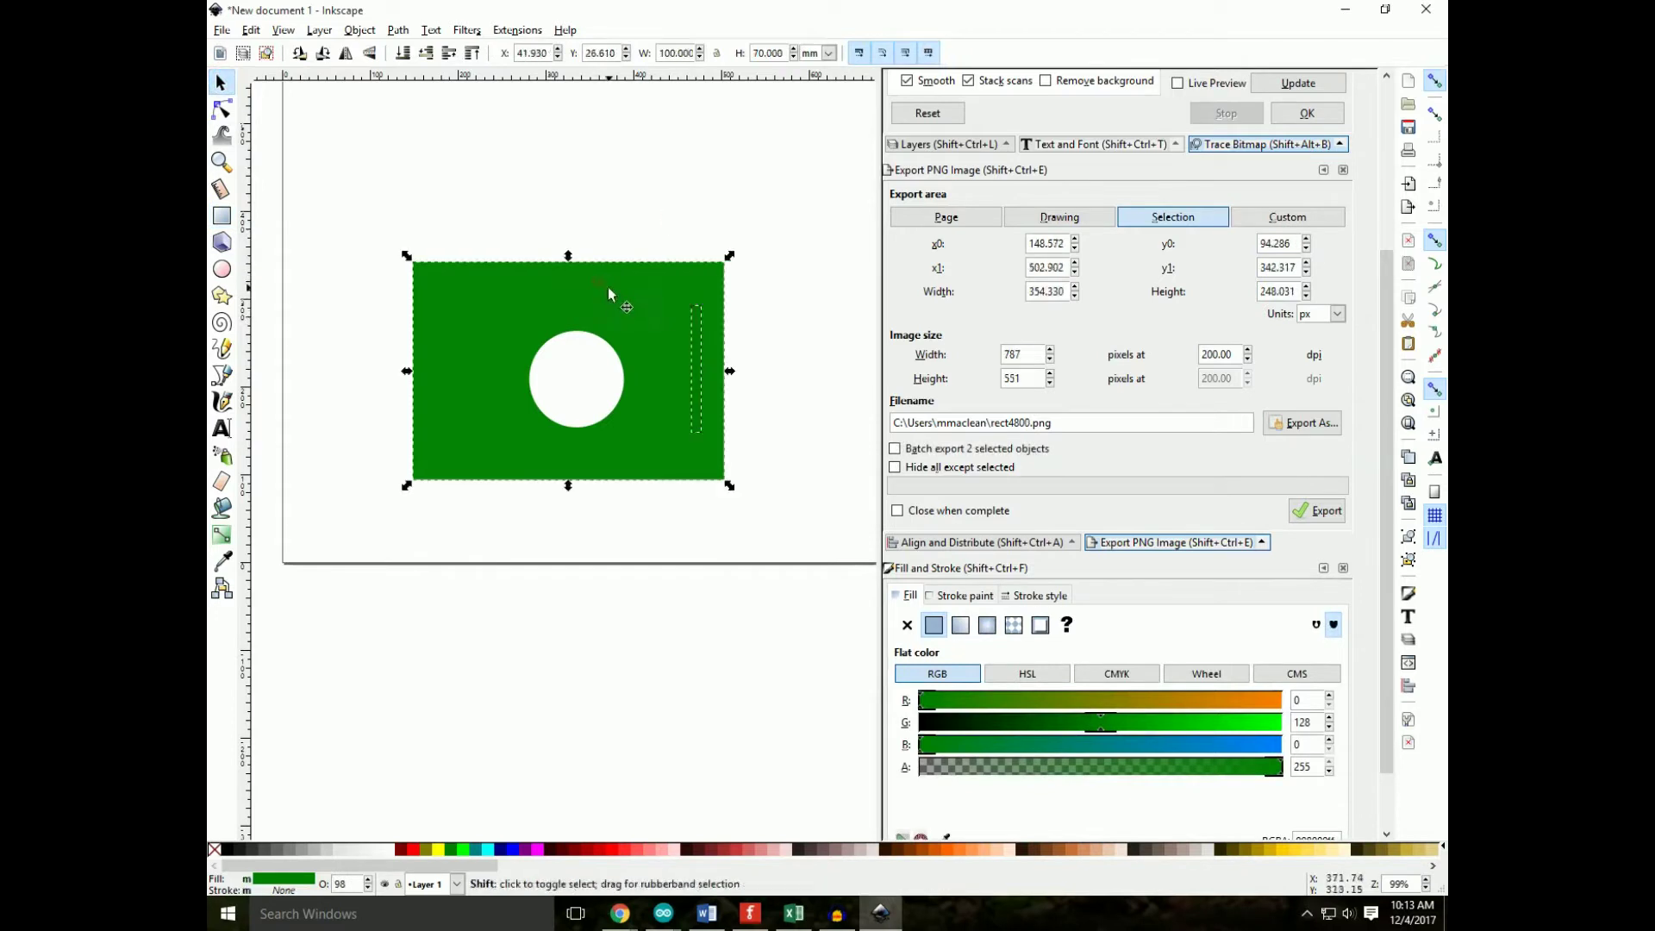
{"action": "key", "text": "Escape"}
{"action": "left_click", "coordinate": [700, 324], "text": "shift"}
{"action": "left_click", "coordinate": [698, 323], "text": "shift"}
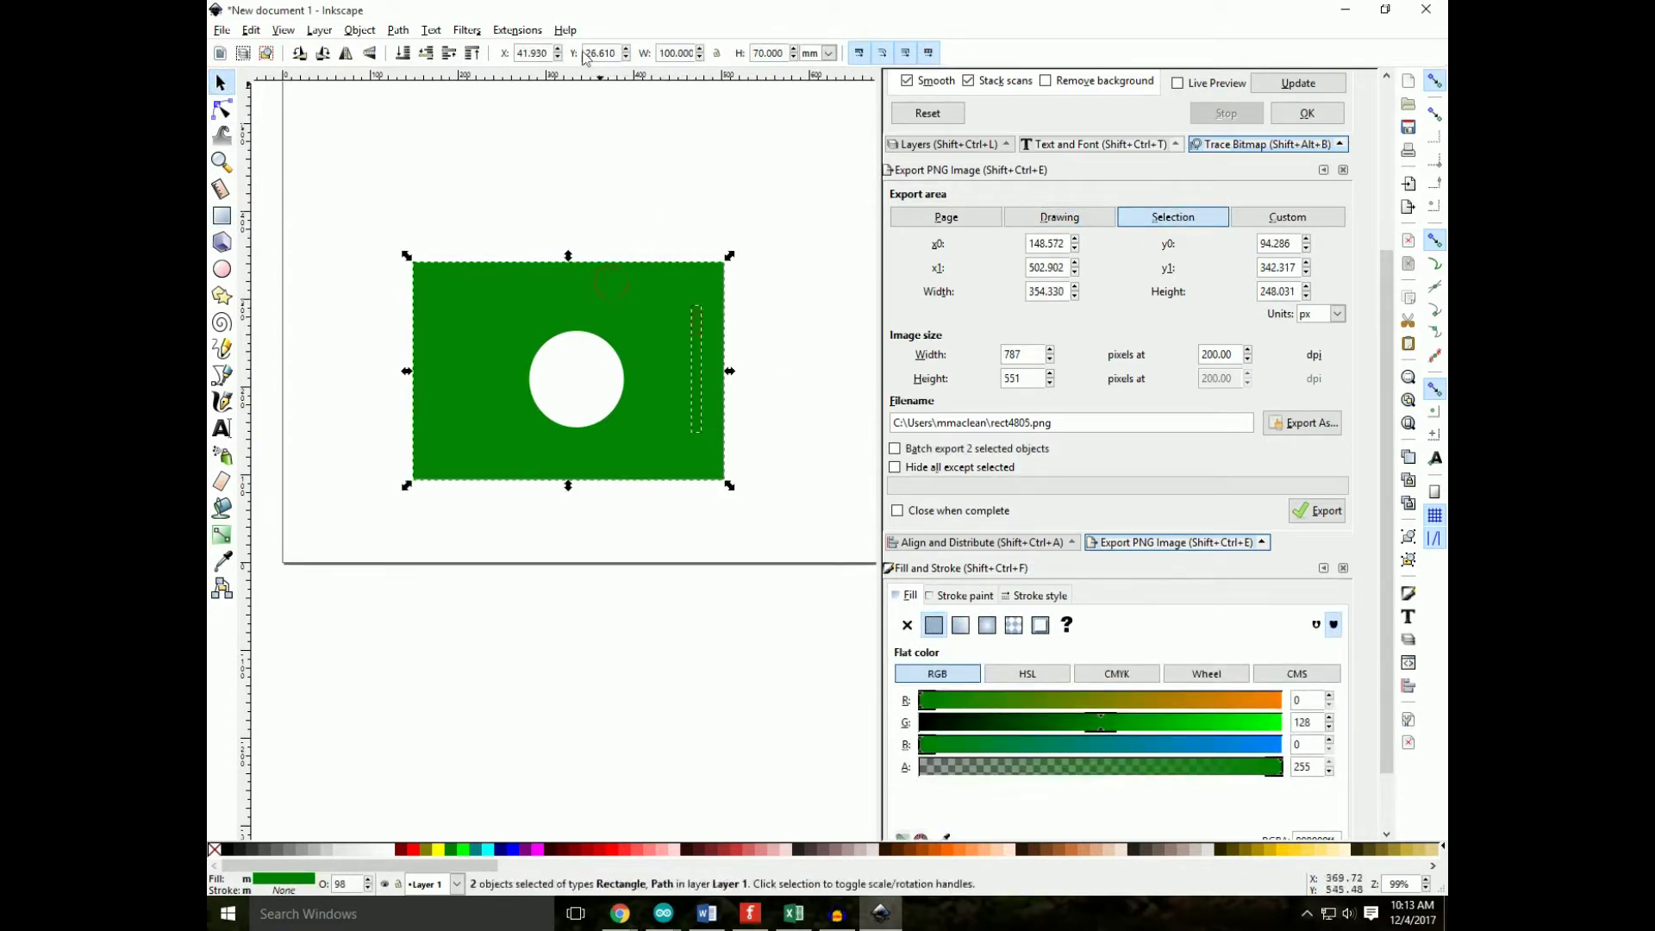
{"action": "left_click", "coordinate": [399, 30]}
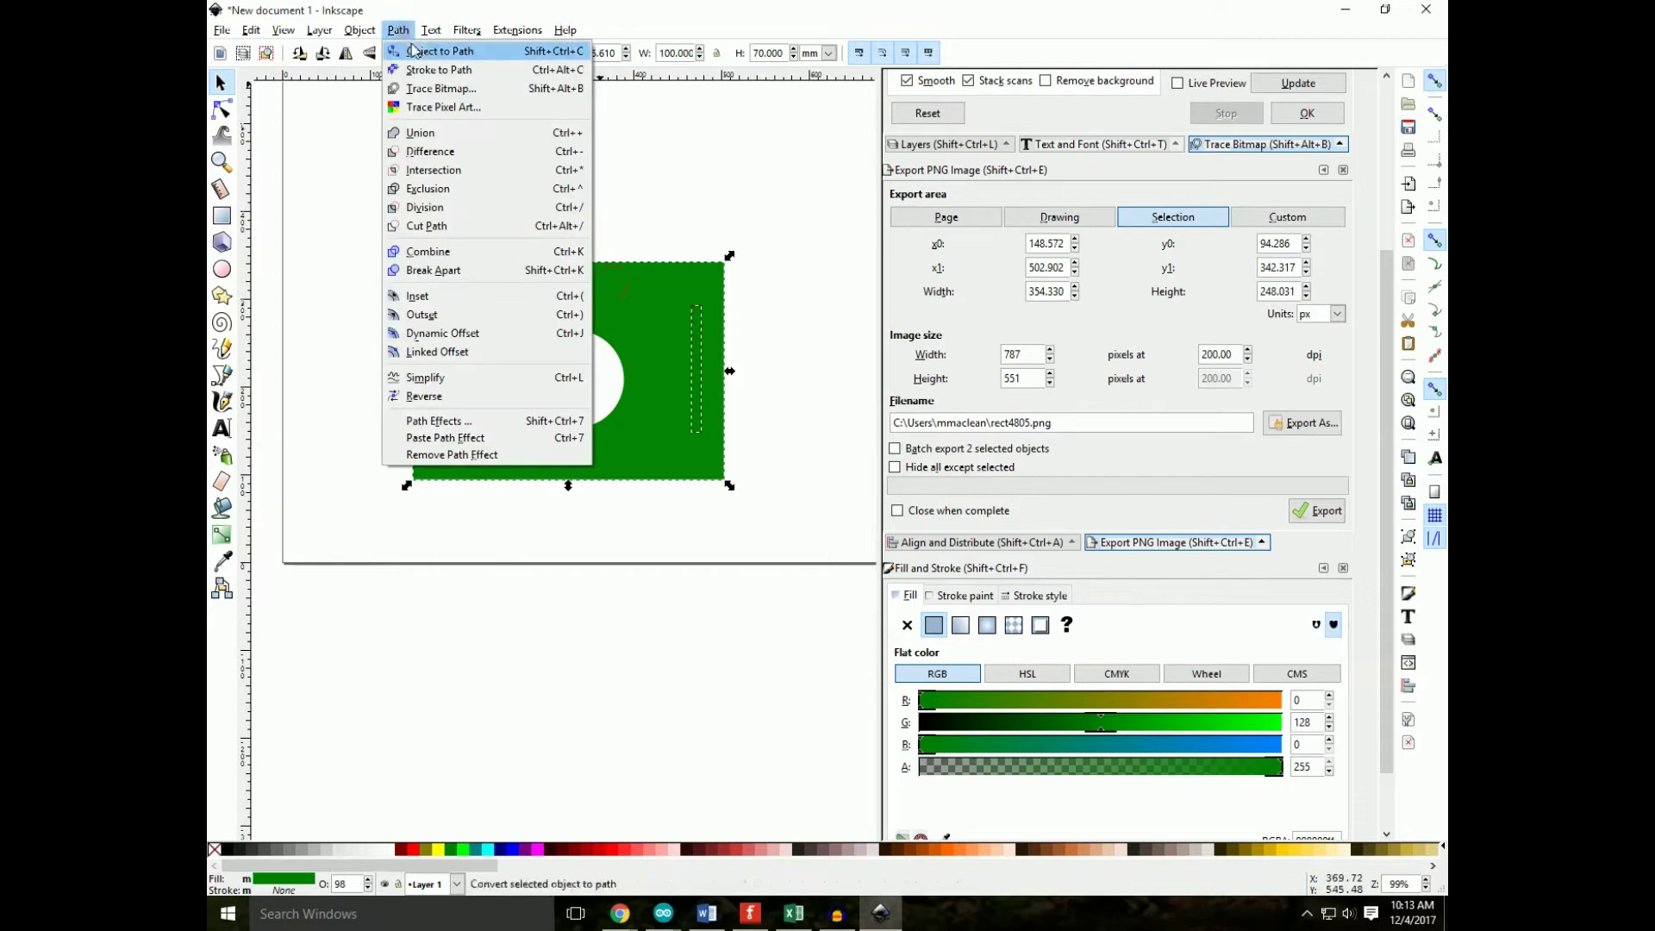
{"action": "left_click", "coordinate": [419, 160]}
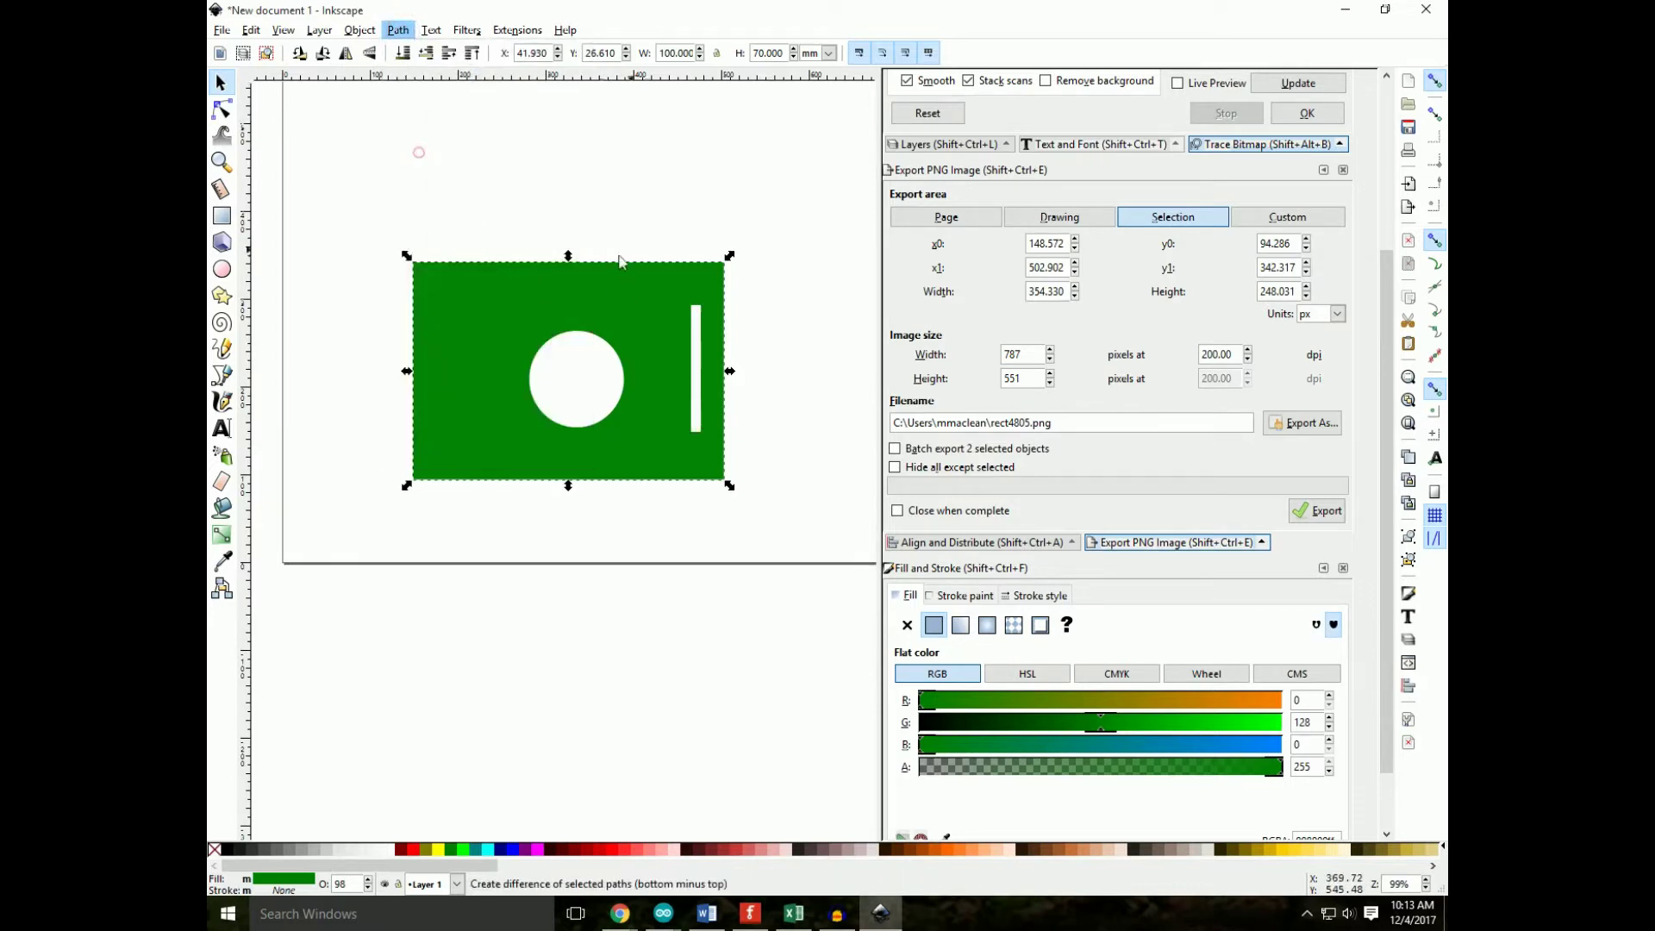
{"action": "left_click", "coordinate": [418, 153]}
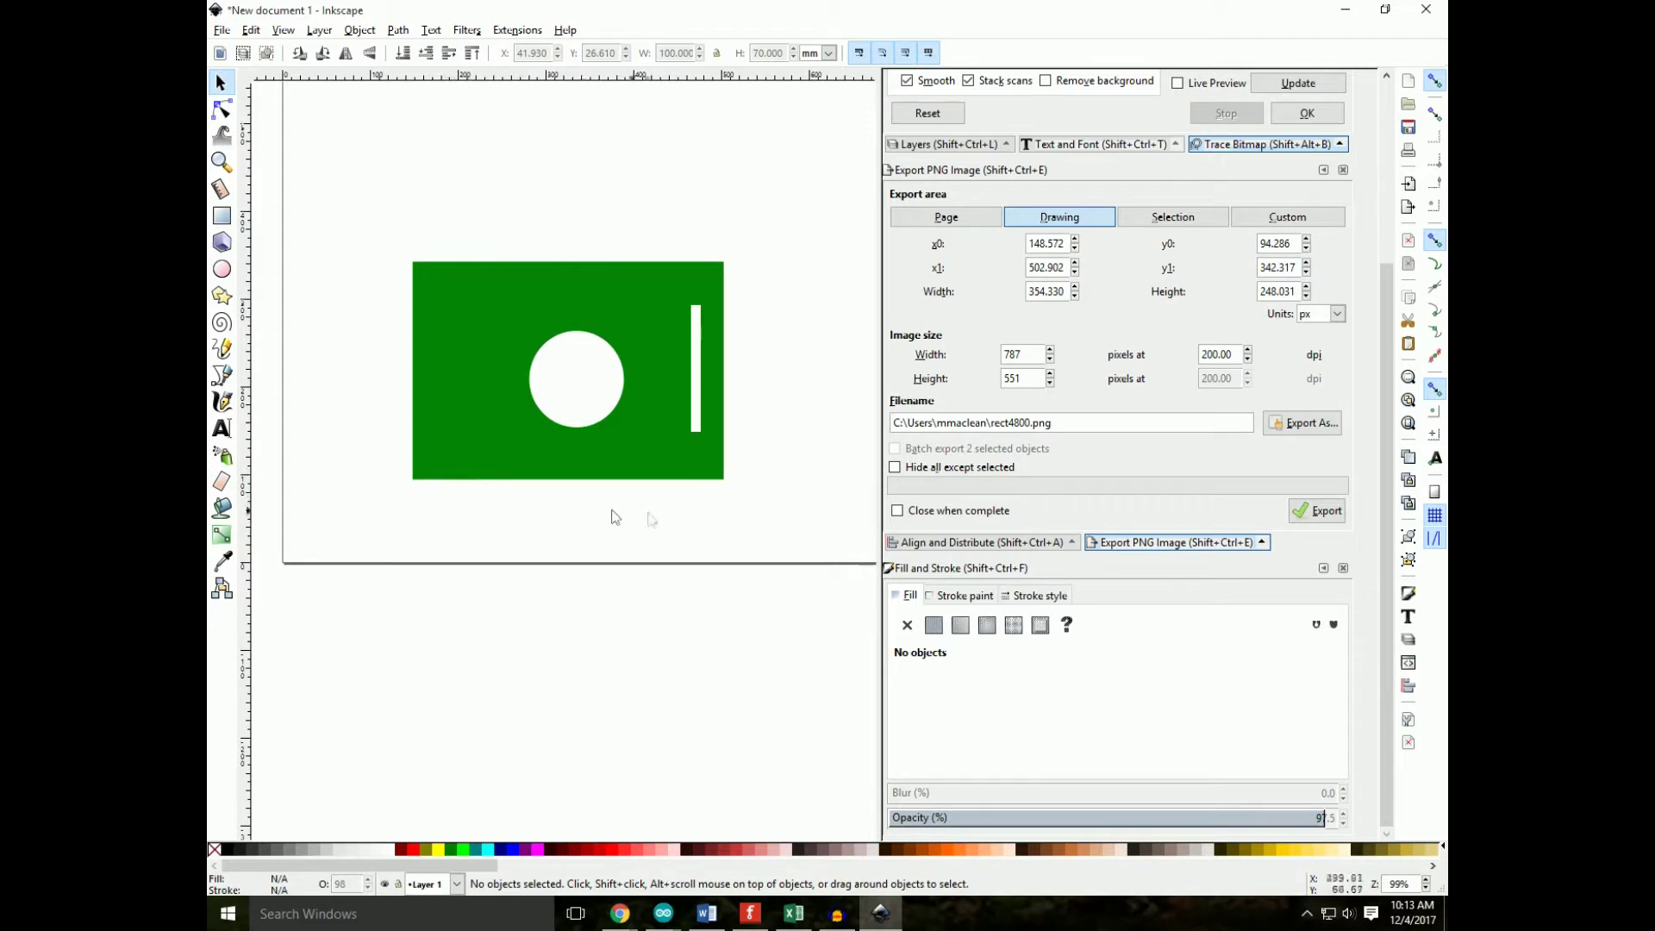
Step: Move the slotted board toward the lower left of the page
{"action": "left_click", "coordinate": [496, 306]}
{"action": "left_click_drag", "start_coordinate": [496, 304], "coordinate": [428, 395]}
{"action": "left_click", "coordinate": [493, 281]}
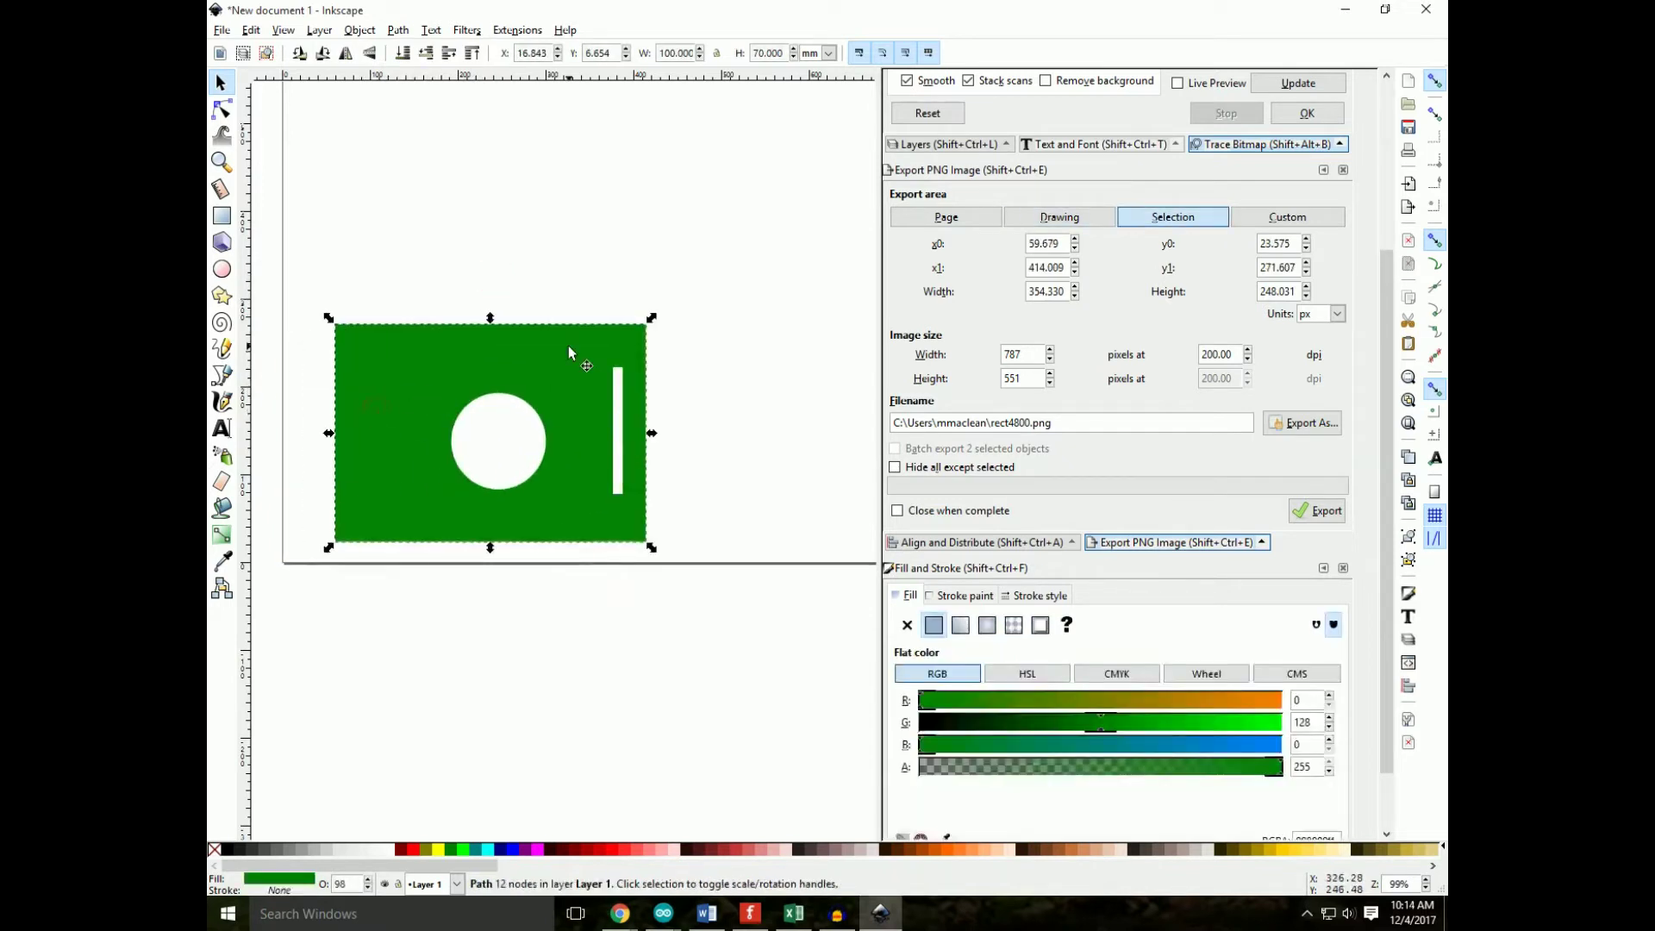
Step: Set the page size to 100 × 70 mm in Document Properties
{"action": "left_click", "coordinate": [221, 30]}
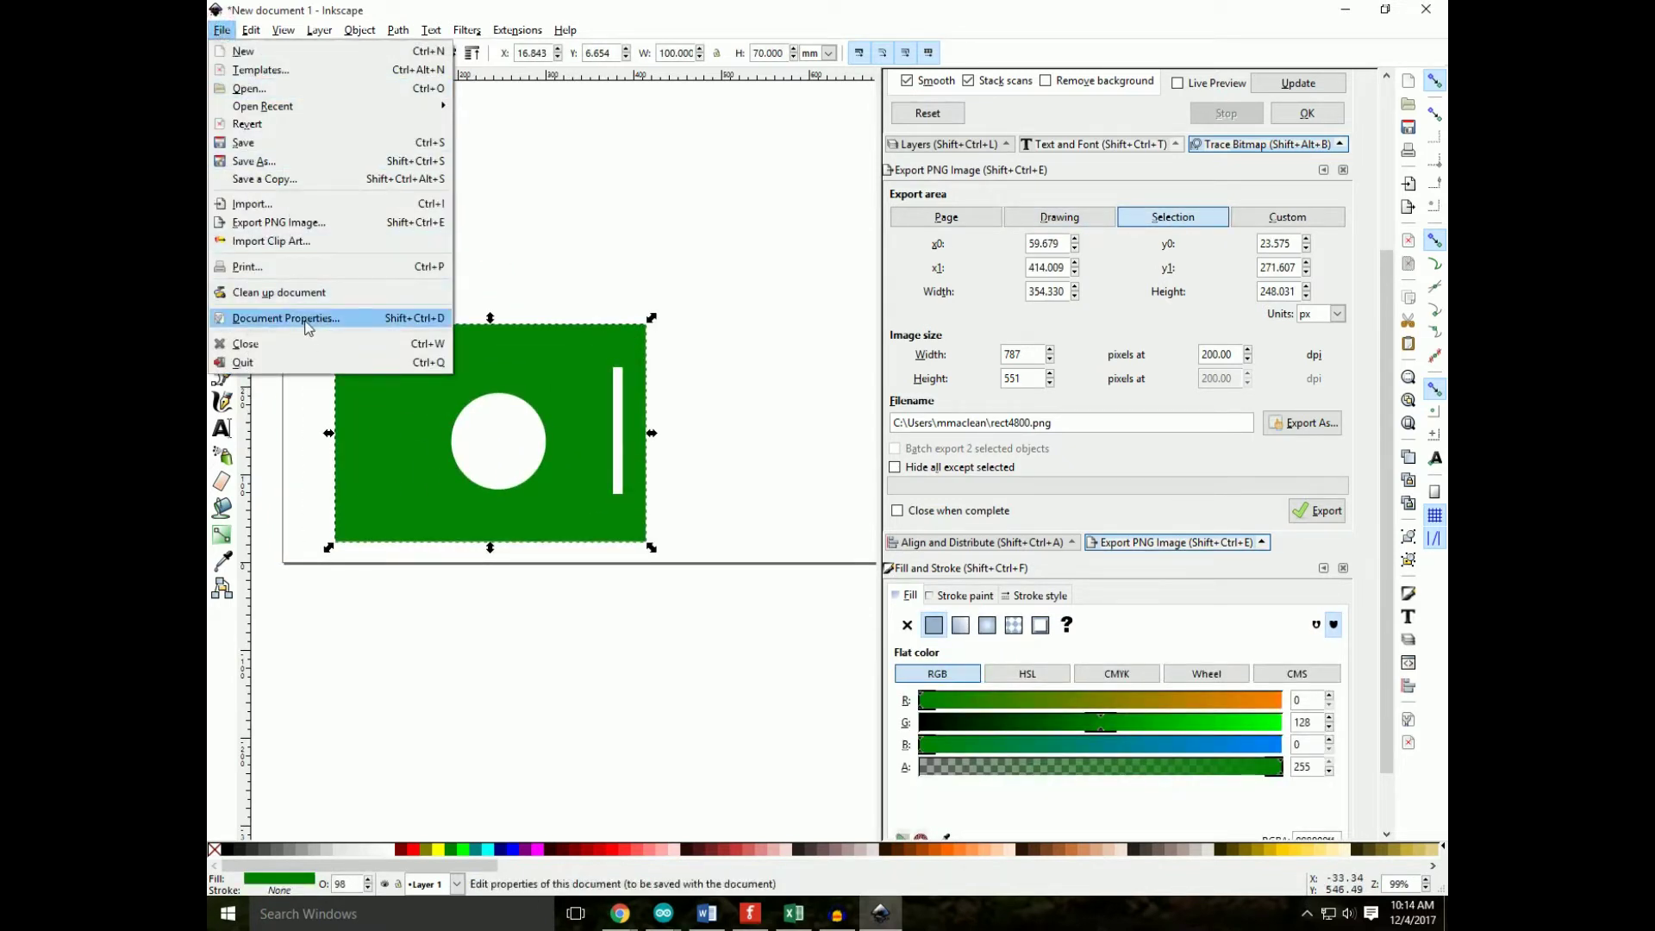
{"action": "left_click", "coordinate": [286, 318]}
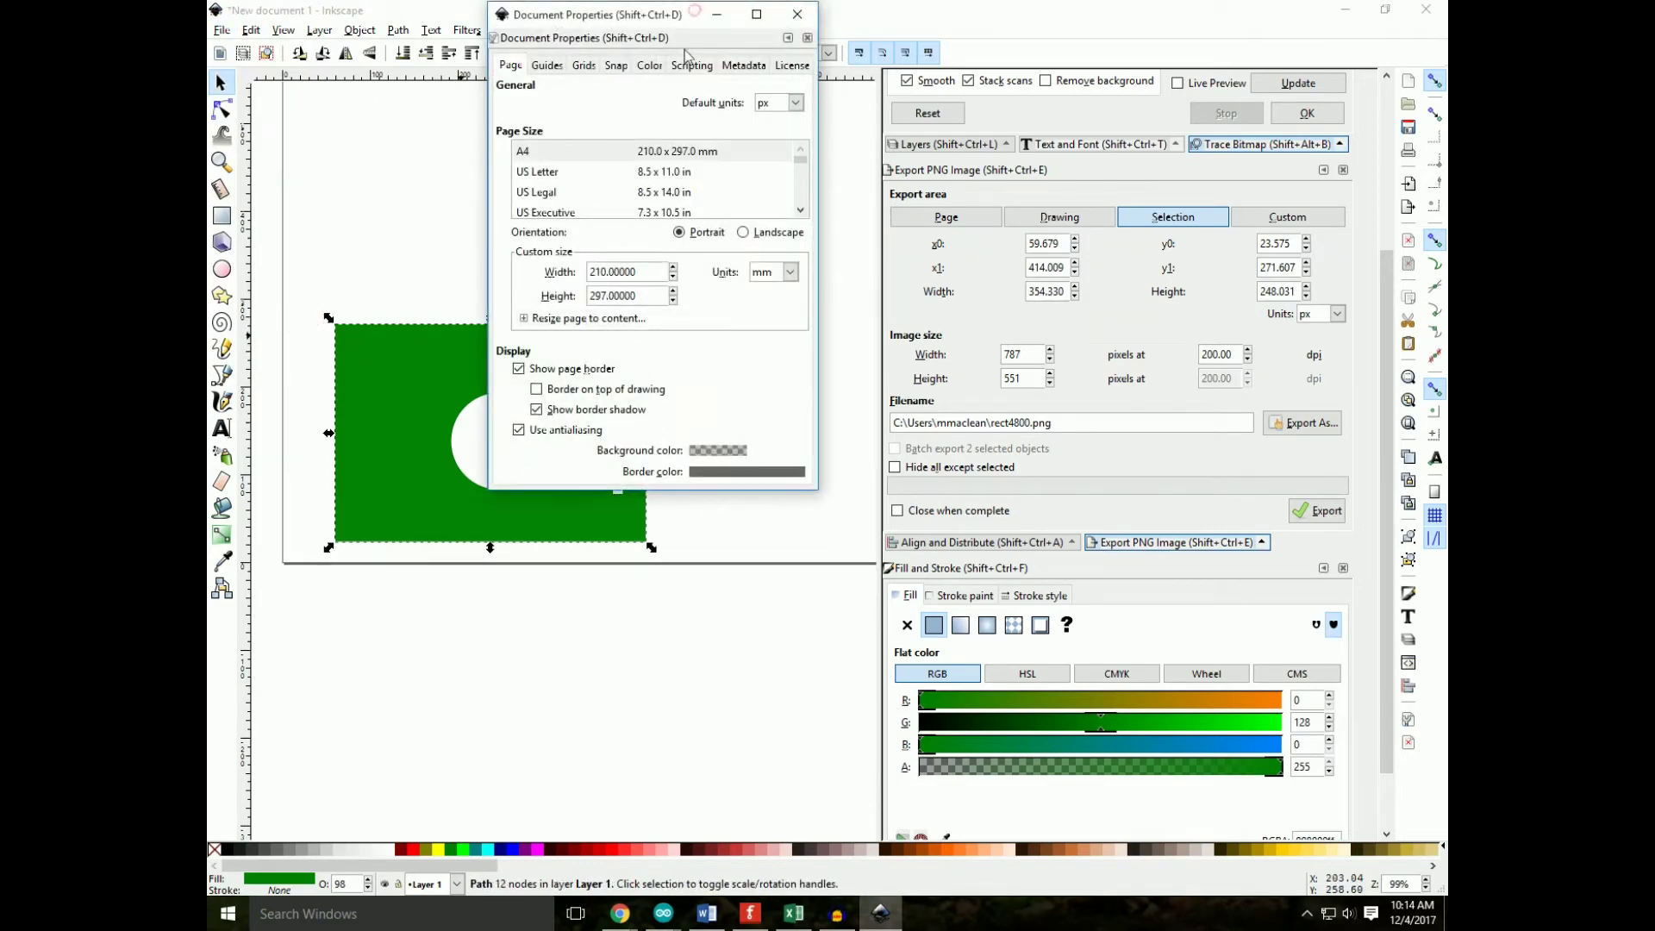
{"action": "left_click_drag", "start_coordinate": [680, 15], "coordinate": [1051, 162]}
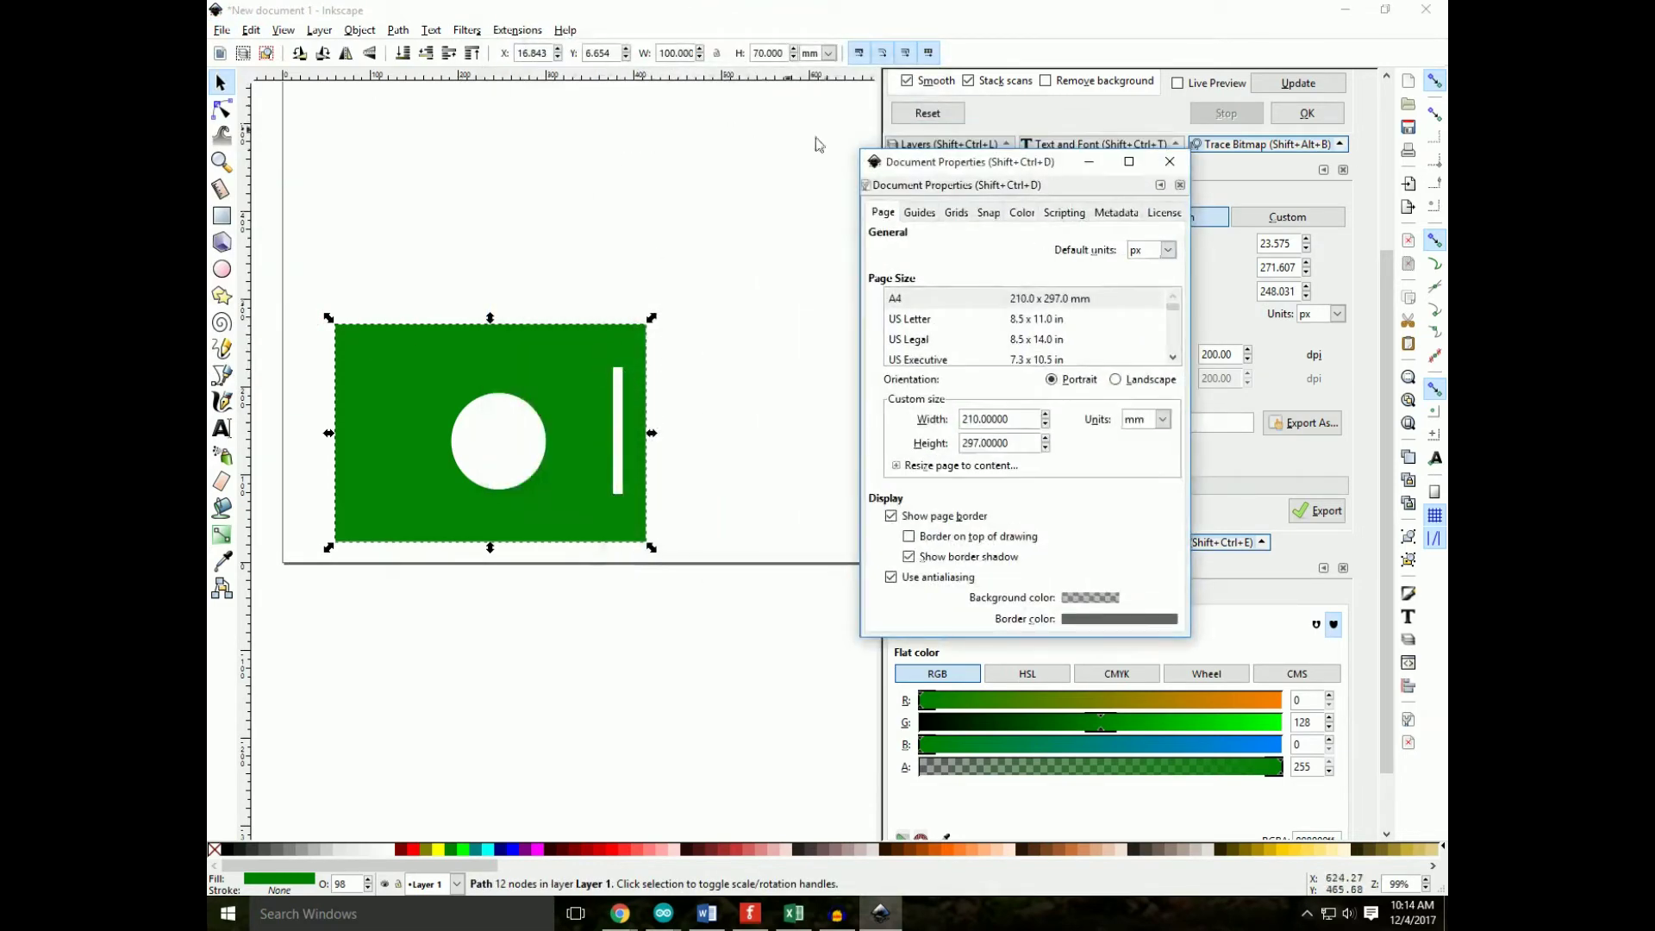
{"action": "double_click", "coordinate": [982, 418]}
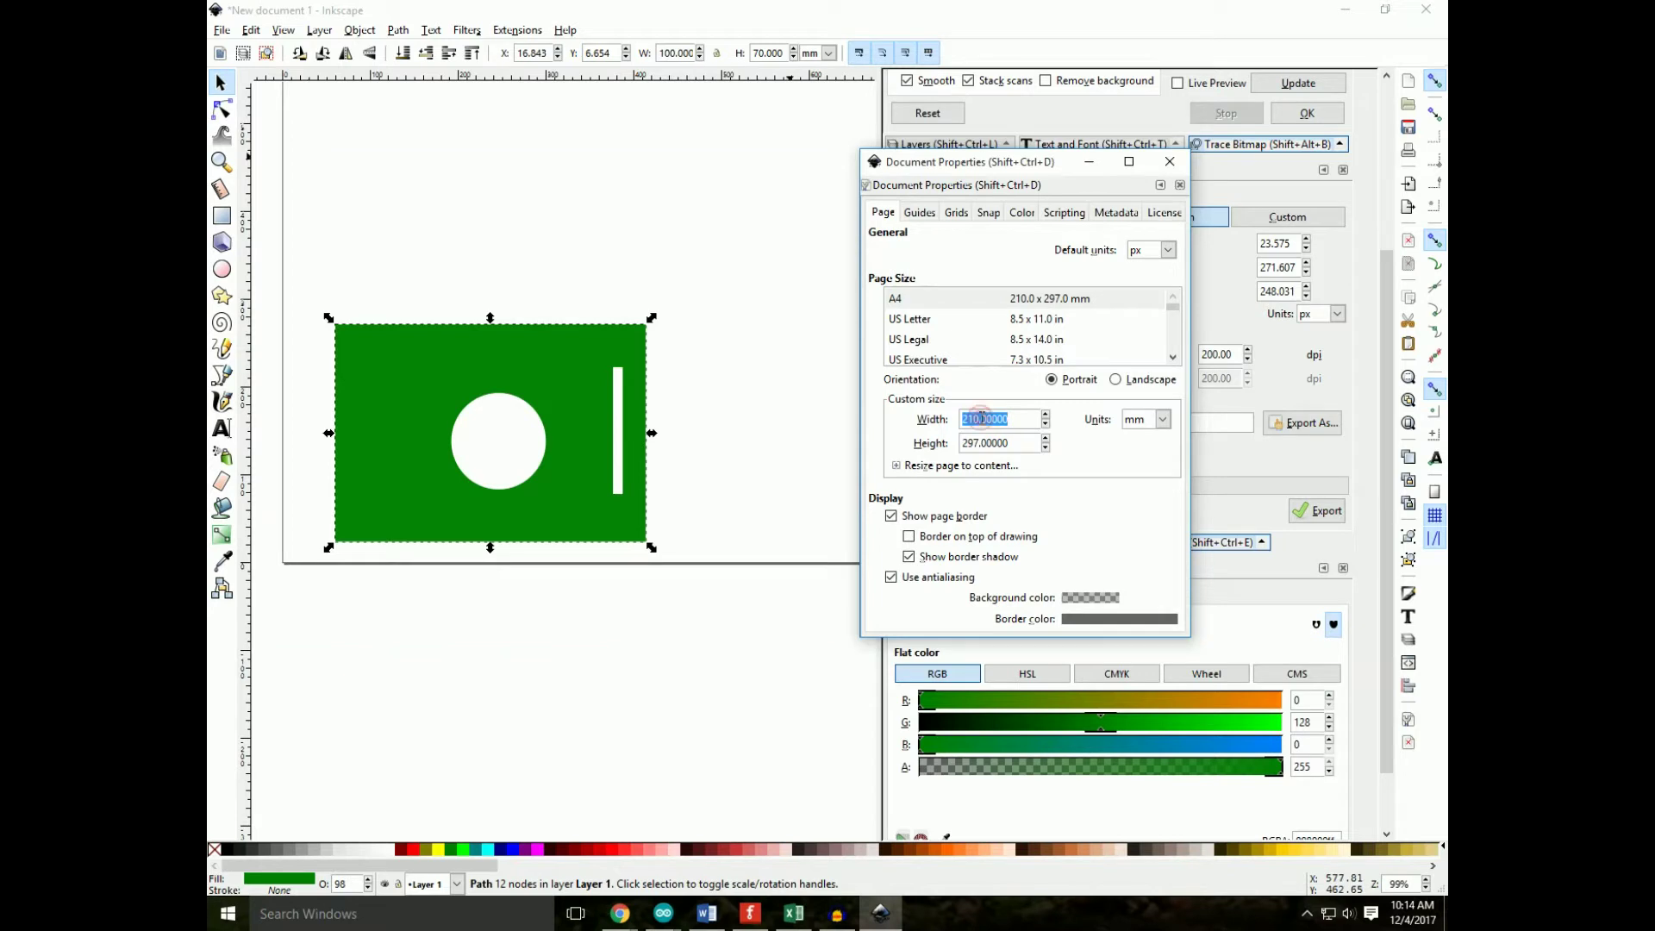
{"action": "type", "text": "100"}
{"action": "double_click", "coordinate": [985, 443]}
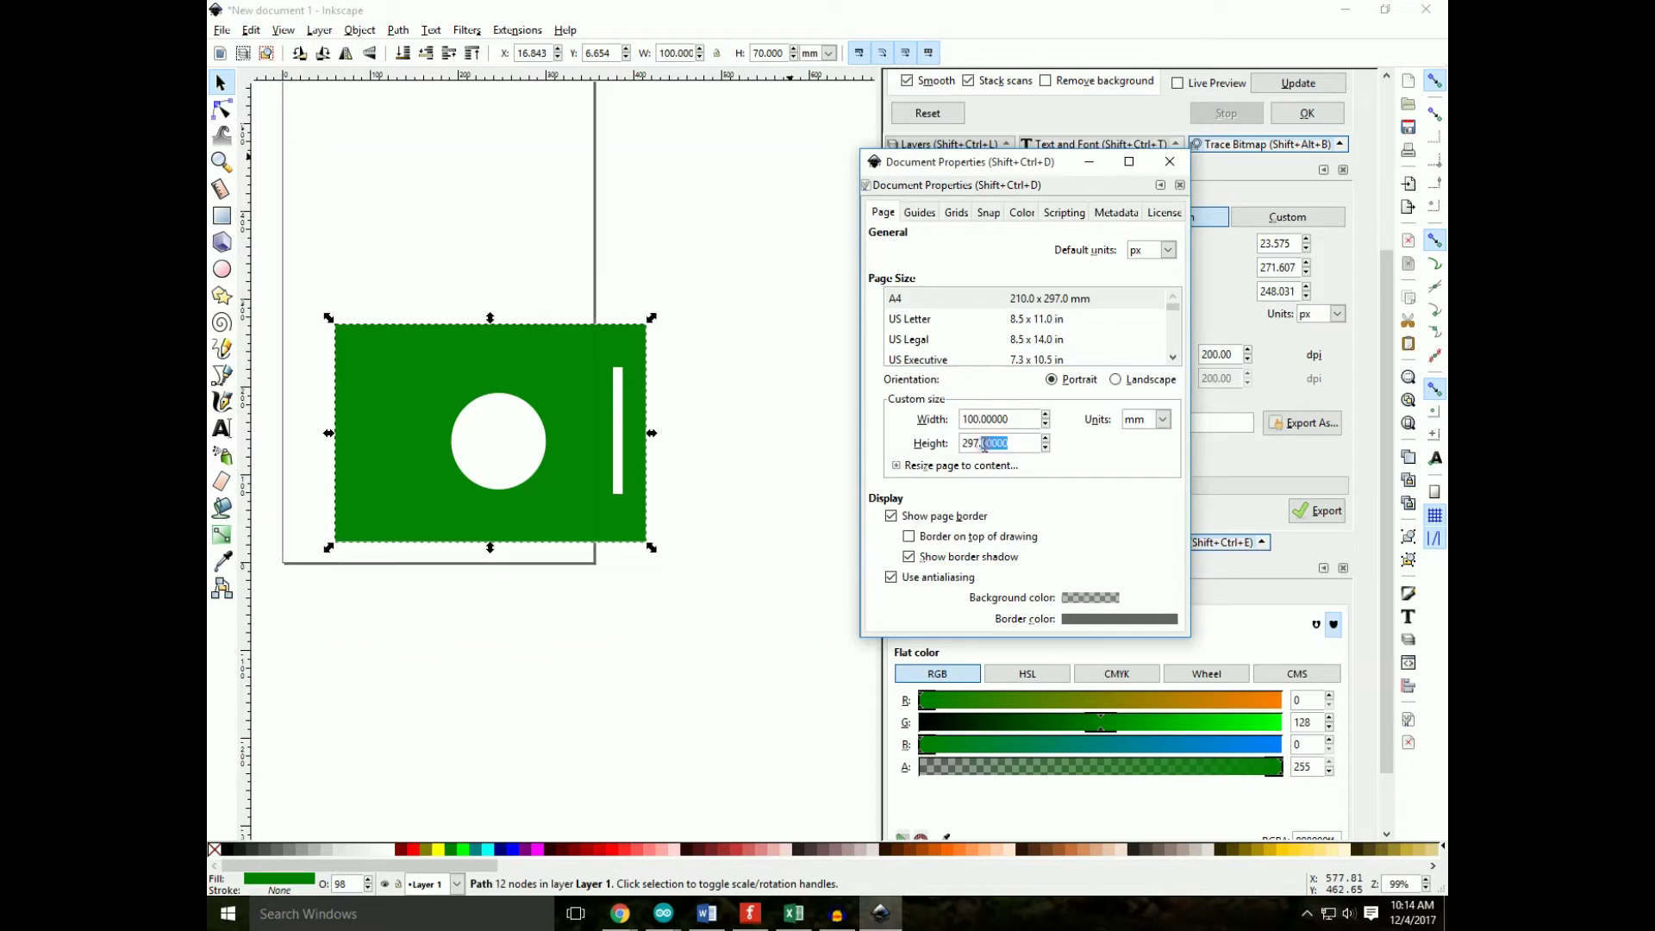
{"action": "triple_click", "coordinate": [984, 443]}
{"action": "type", "text": "70"}
{"action": "key", "text": "Return"}
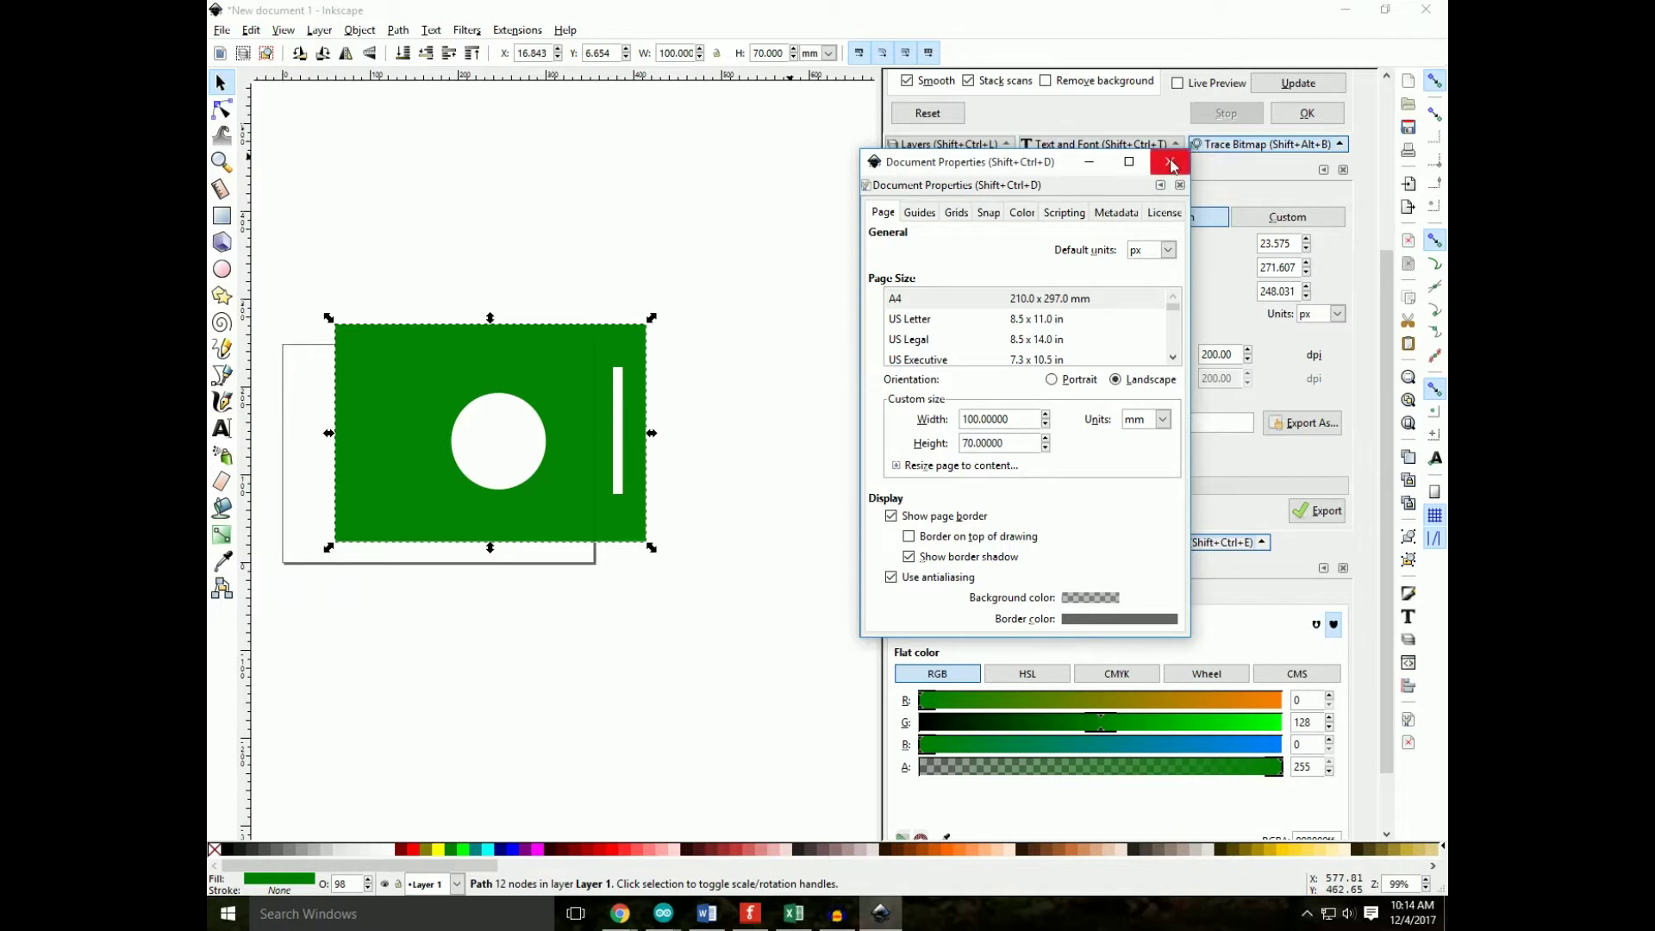
{"action": "left_click", "coordinate": [1171, 164]}
Step: Drag the green board so it snaps onto the page corner
{"action": "left_click", "coordinate": [695, 281]}
{"action": "left_click_drag", "start_coordinate": [564, 365], "coordinate": [613, 438]}
{"action": "left_click", "coordinate": [739, 302]}
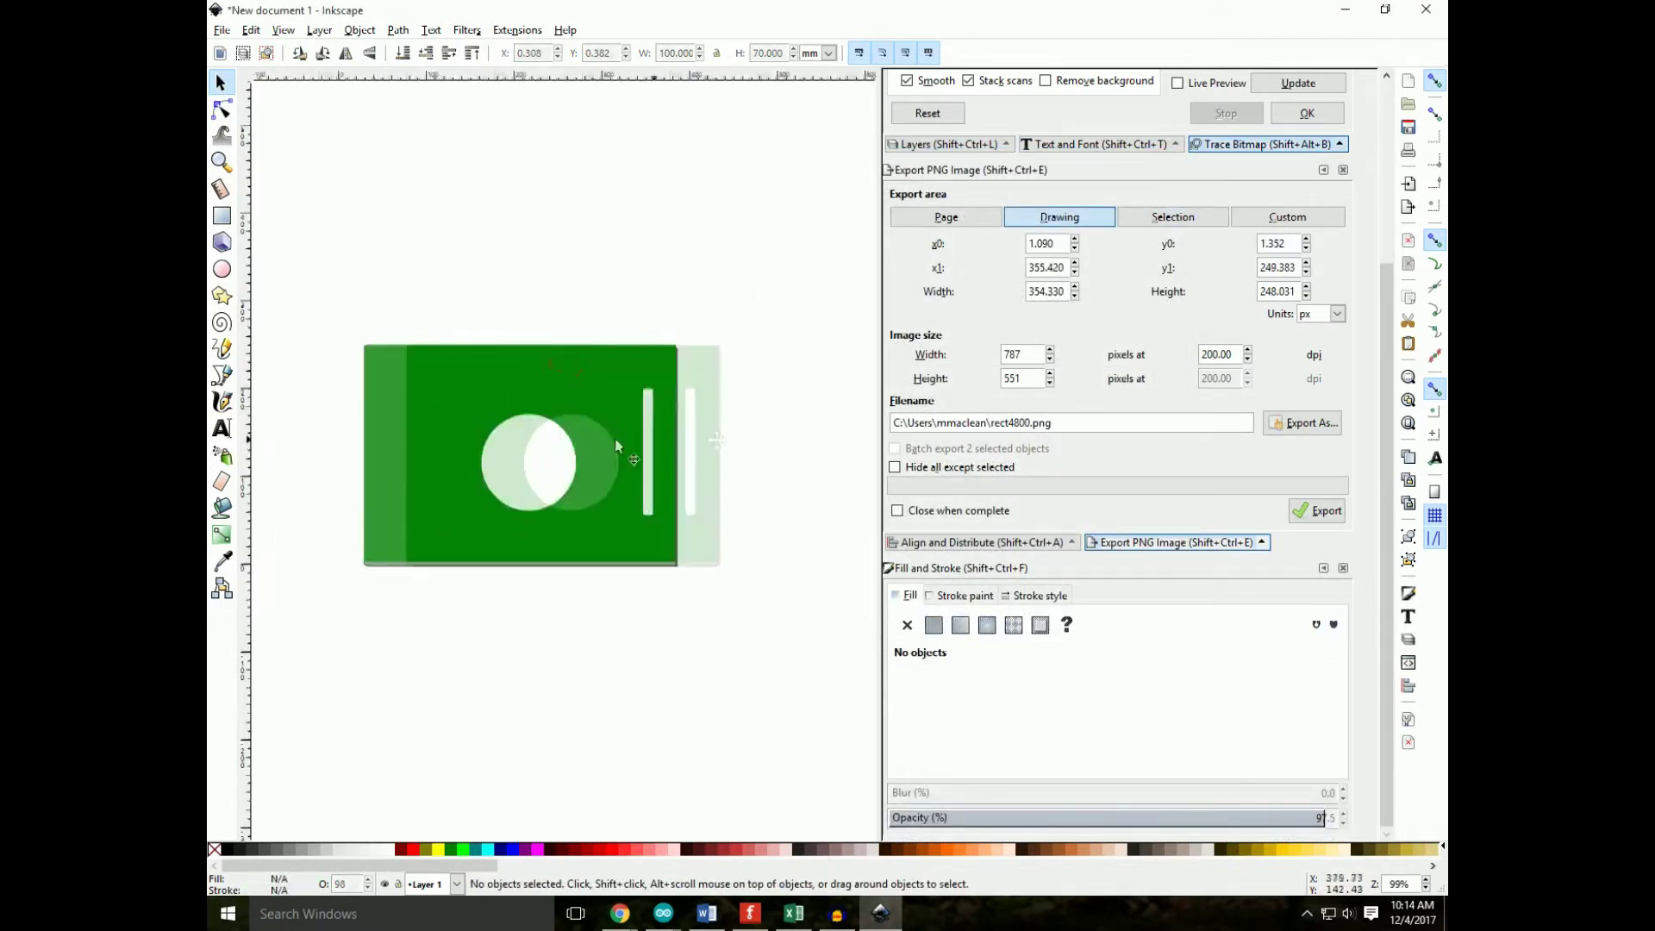
{"action": "scroll", "coordinate": [673, 439], "scroll_direction": "up", "scroll_amount": 1}
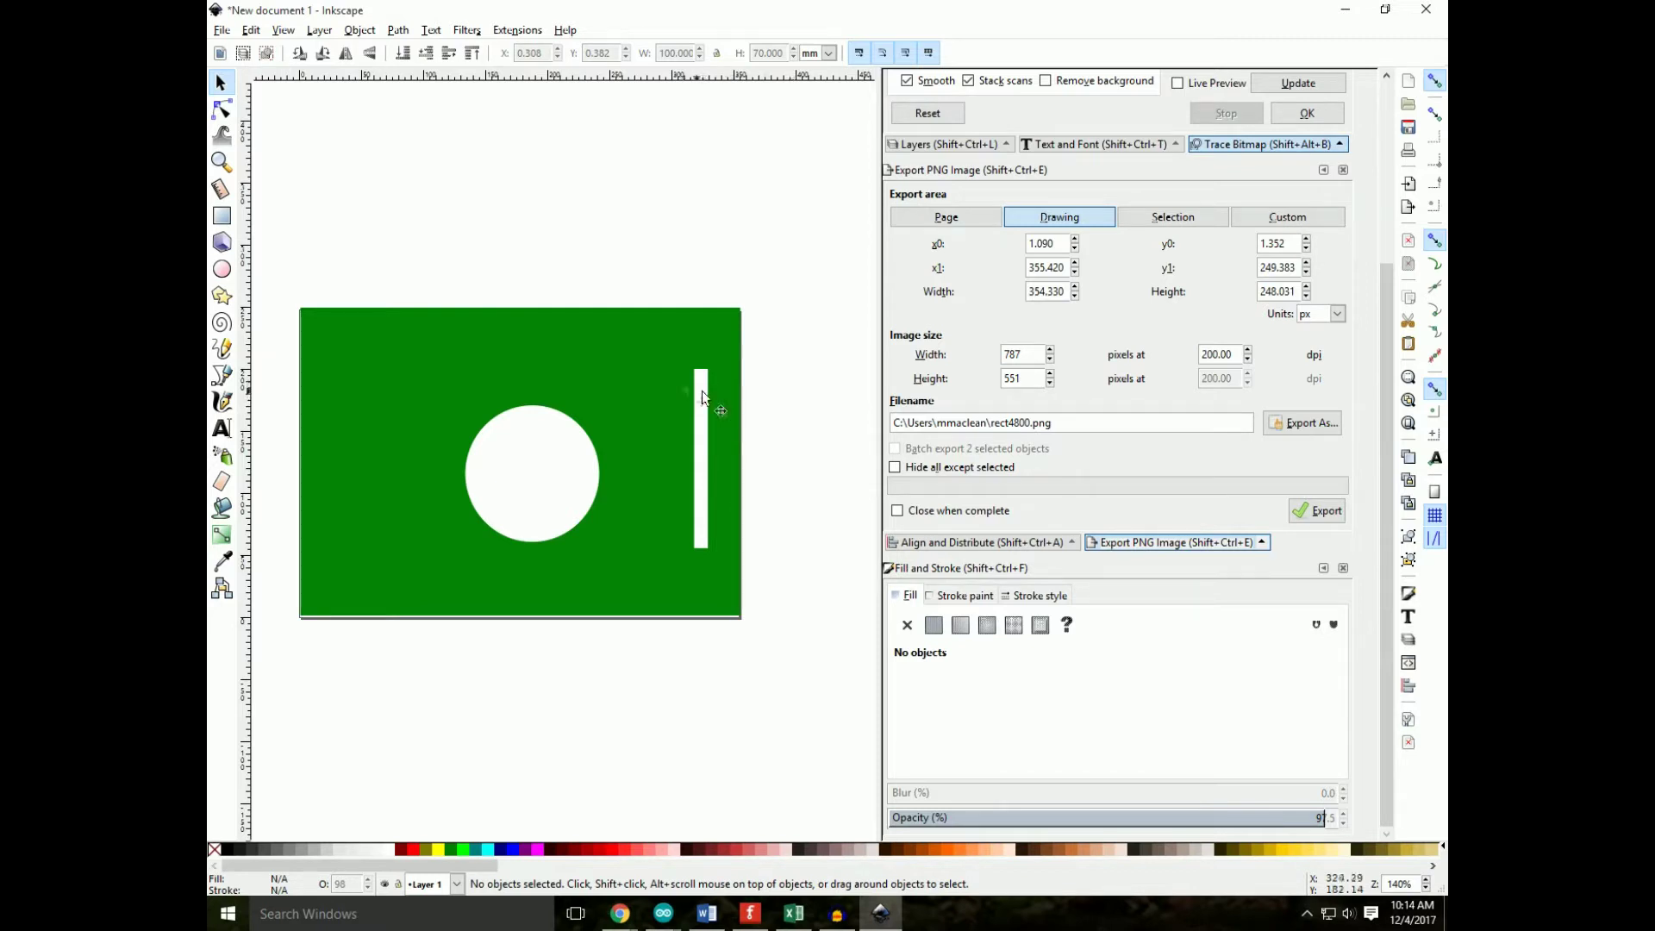
Step: Nudge the board slightly down so it snaps exactly onto the 100 × 70 mm page
{"action": "left_click_drag", "start_coordinate": [649, 365], "coordinate": [645, 374]}
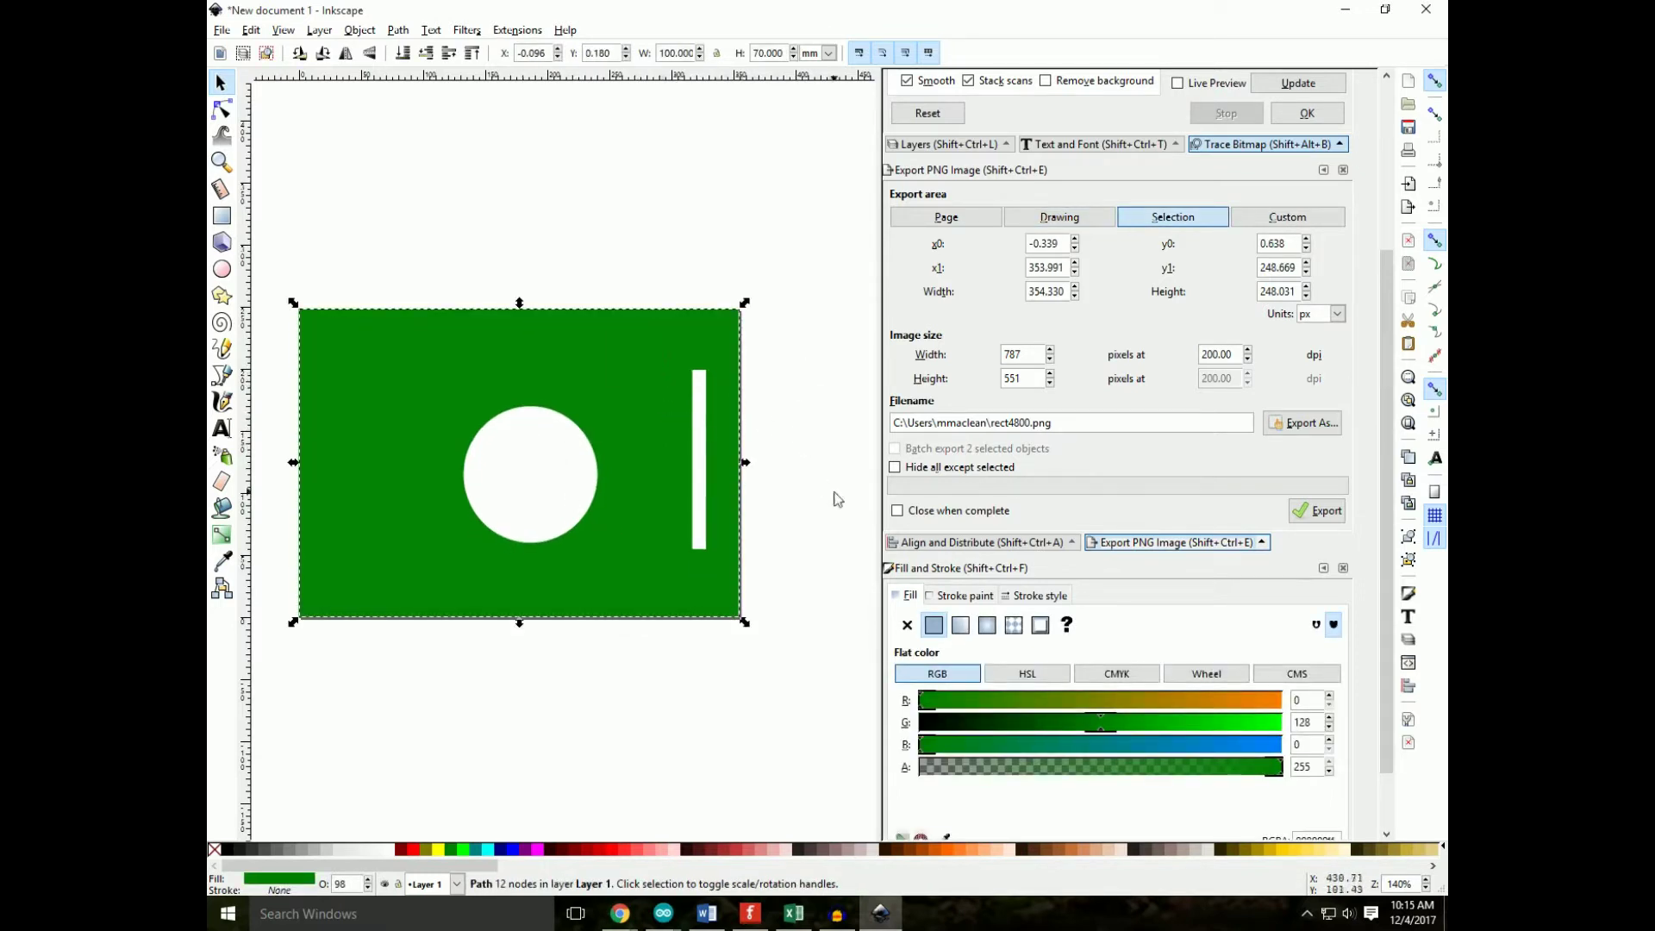
{"action": "scroll", "coordinate": [845, 466], "scroll_direction": "up", "scroll_amount": 3}
Step: Bring up the Layers panel and look over the layer commands and Layer 1's options
{"action": "scroll", "coordinate": [850, 445], "scroll_direction": "down", "scroll_amount": 1}
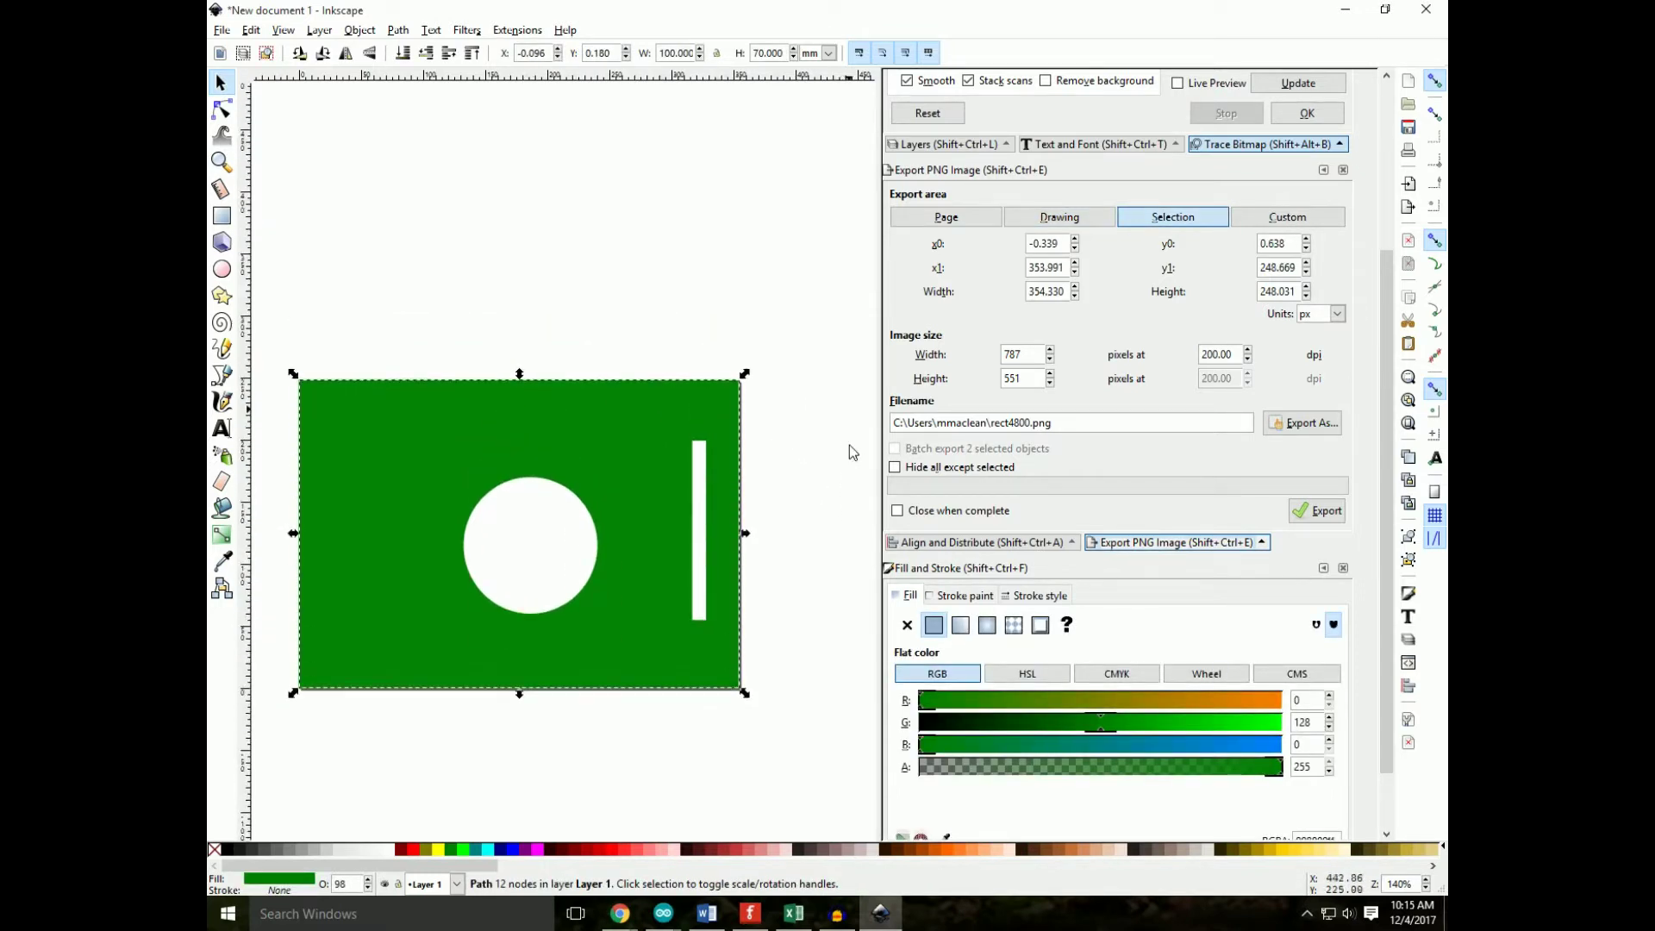
{"action": "left_click", "coordinate": [975, 542]}
{"action": "left_click", "coordinate": [1174, 543]}
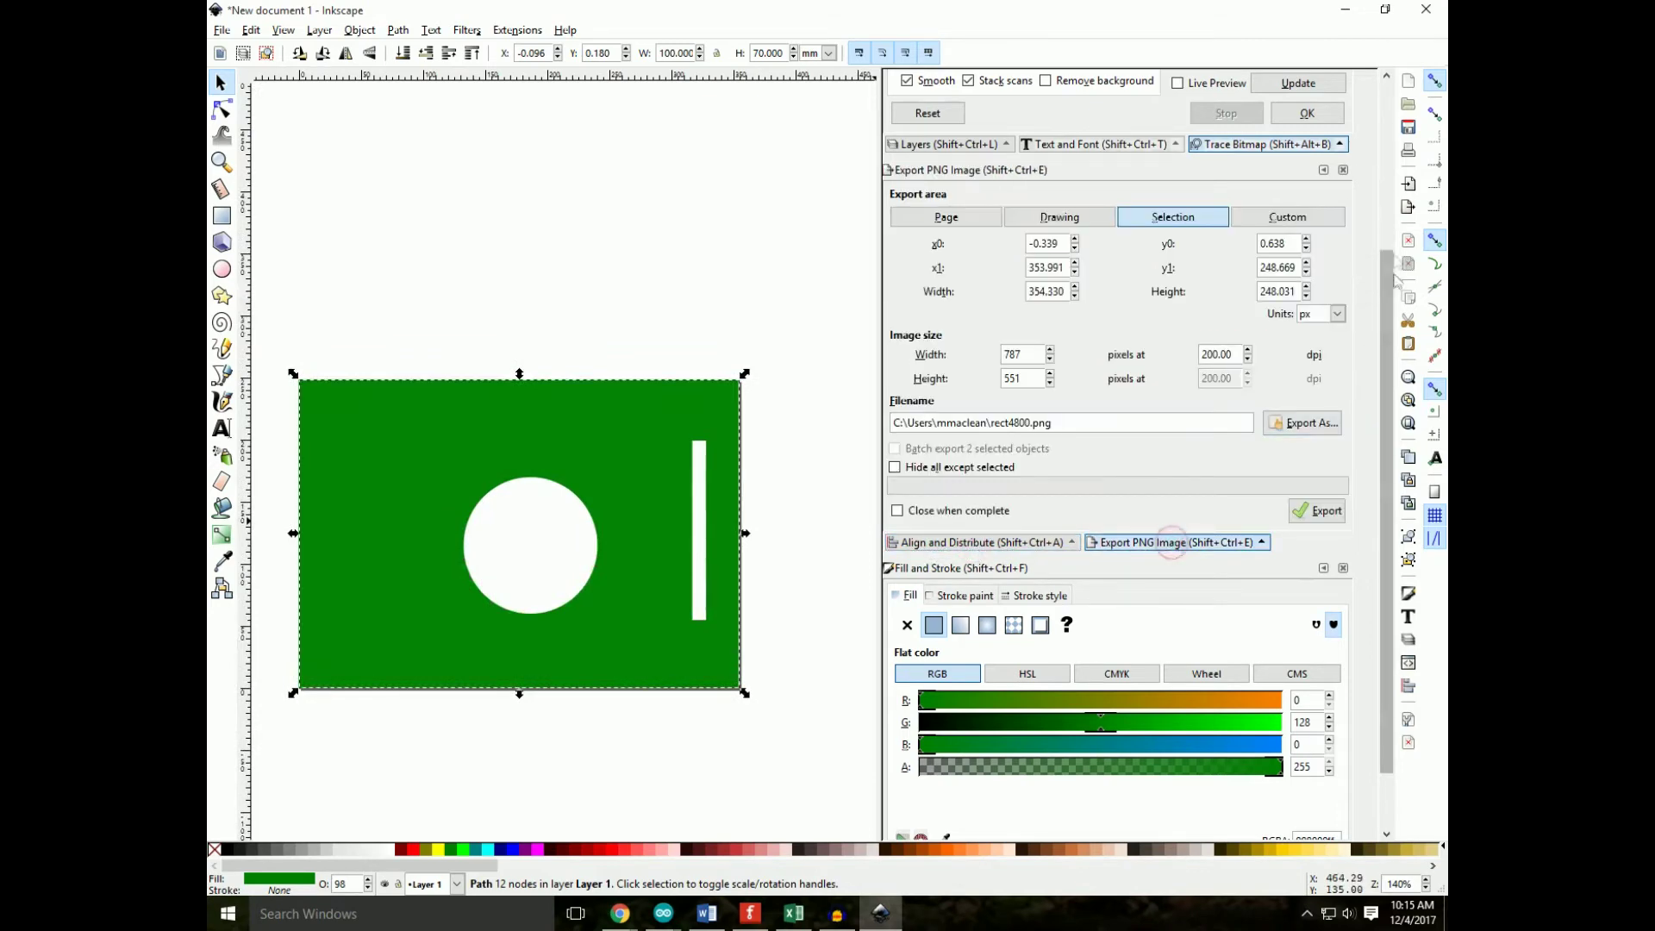
{"action": "scroll", "coordinate": [1392, 168], "scroll_direction": "up", "scroll_amount": 3}
{"action": "scroll", "coordinate": [1393, 168], "scroll_direction": "up", "scroll_amount": 2}
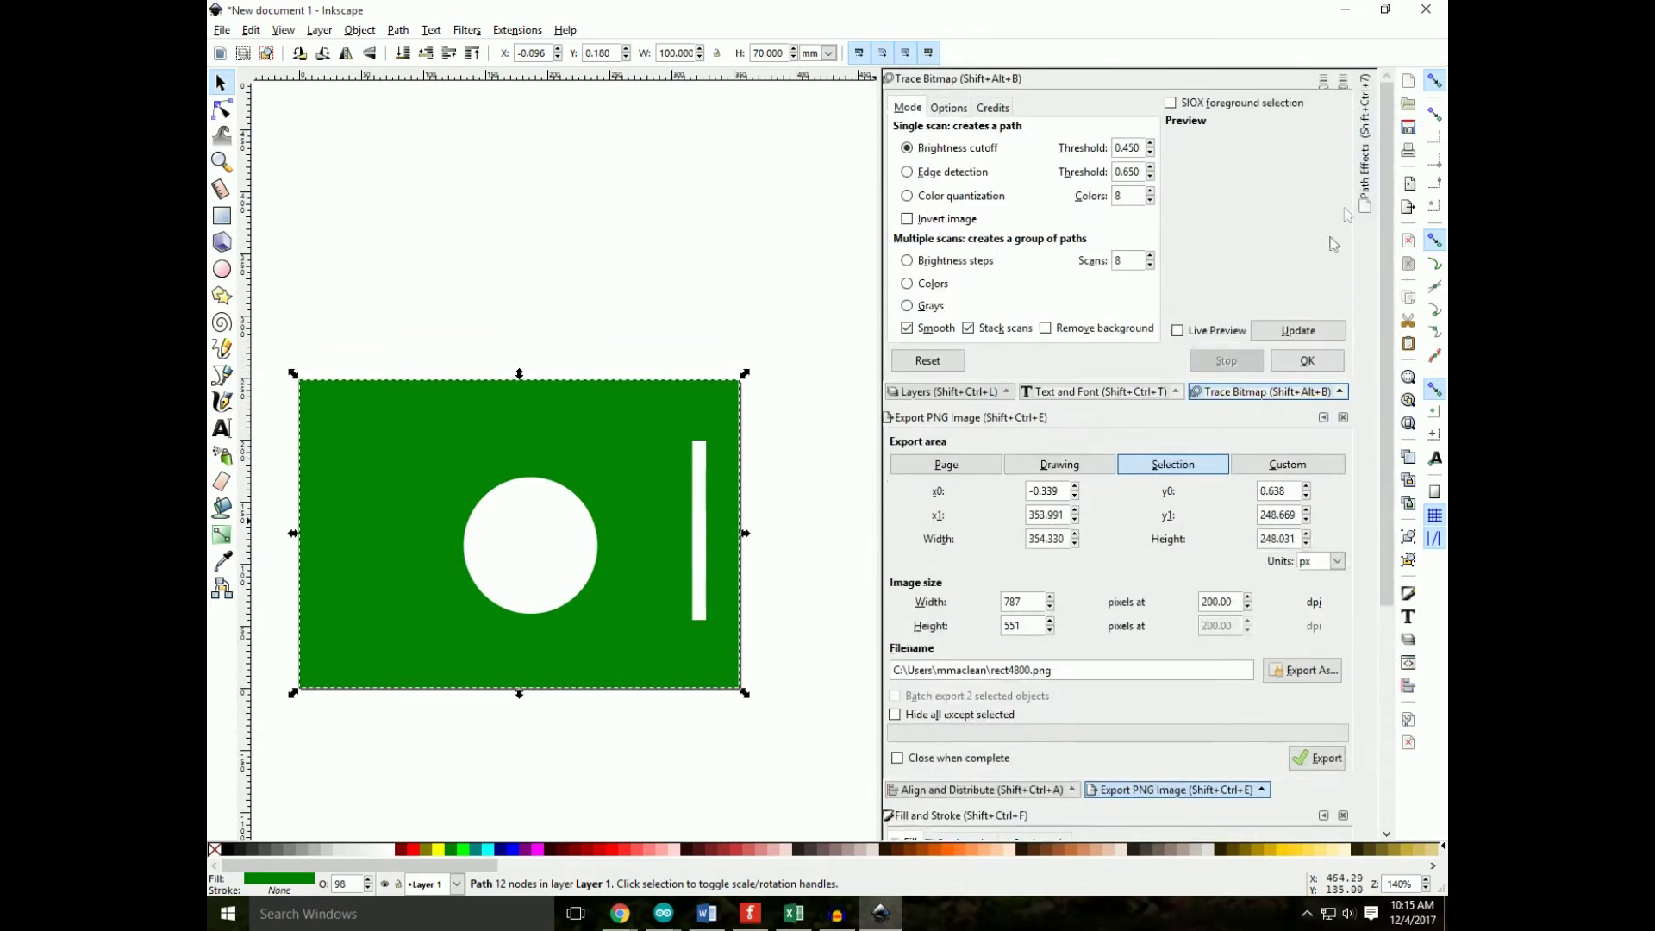
{"action": "left_click", "coordinate": [971, 393]}
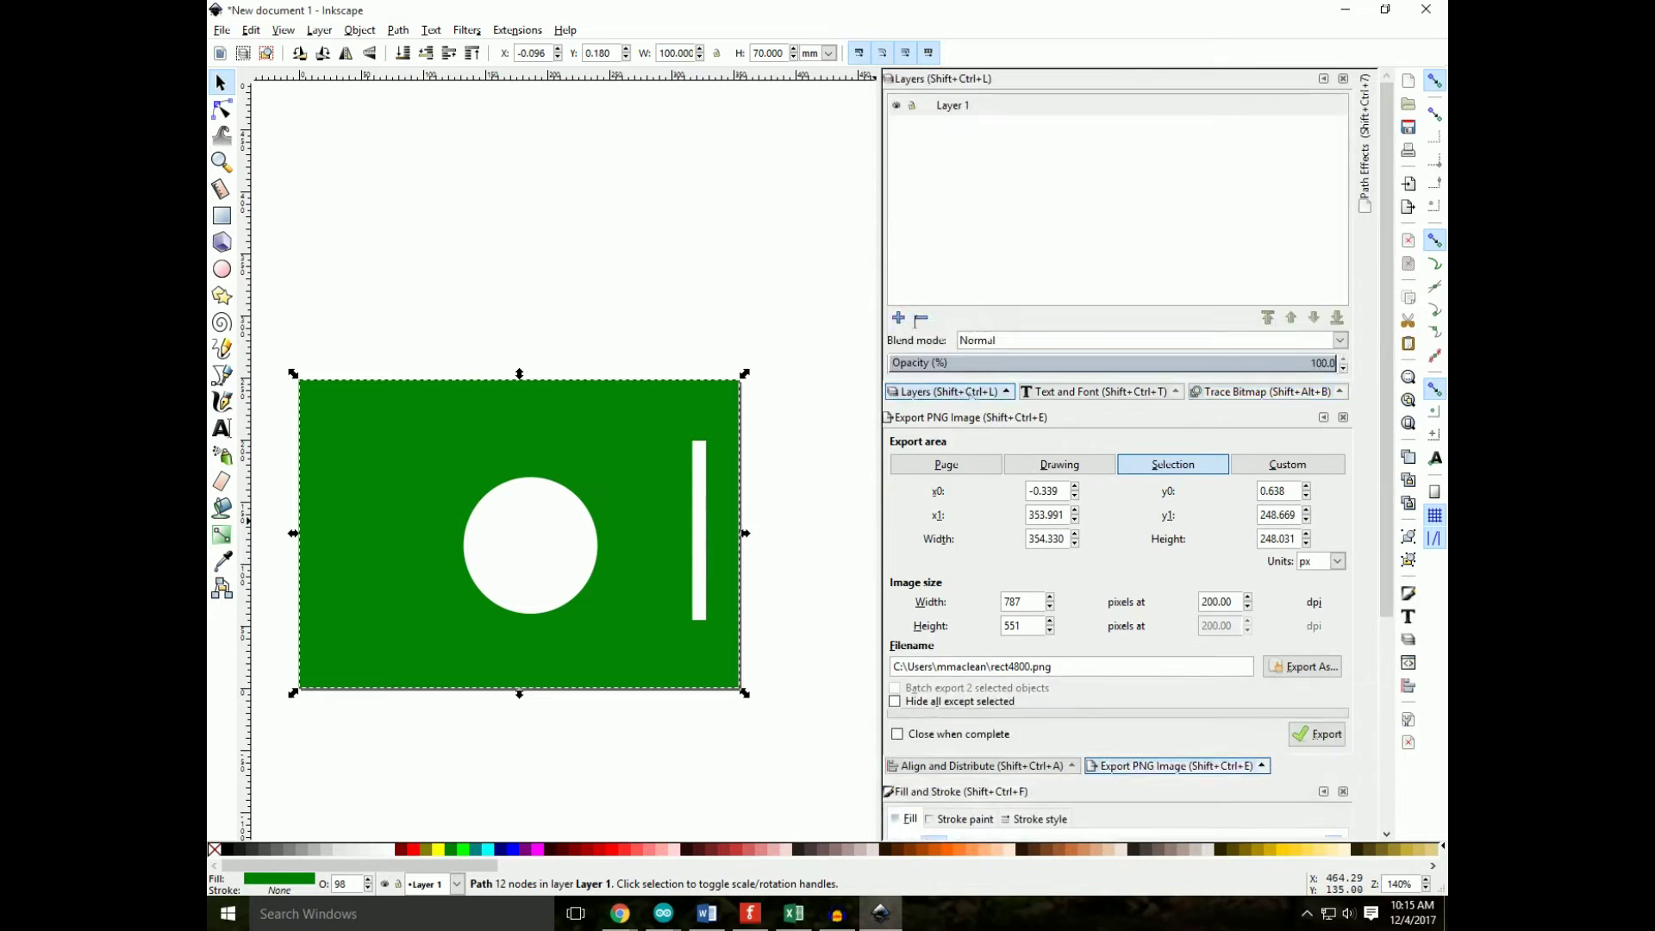
{"action": "left_click", "coordinate": [318, 31]}
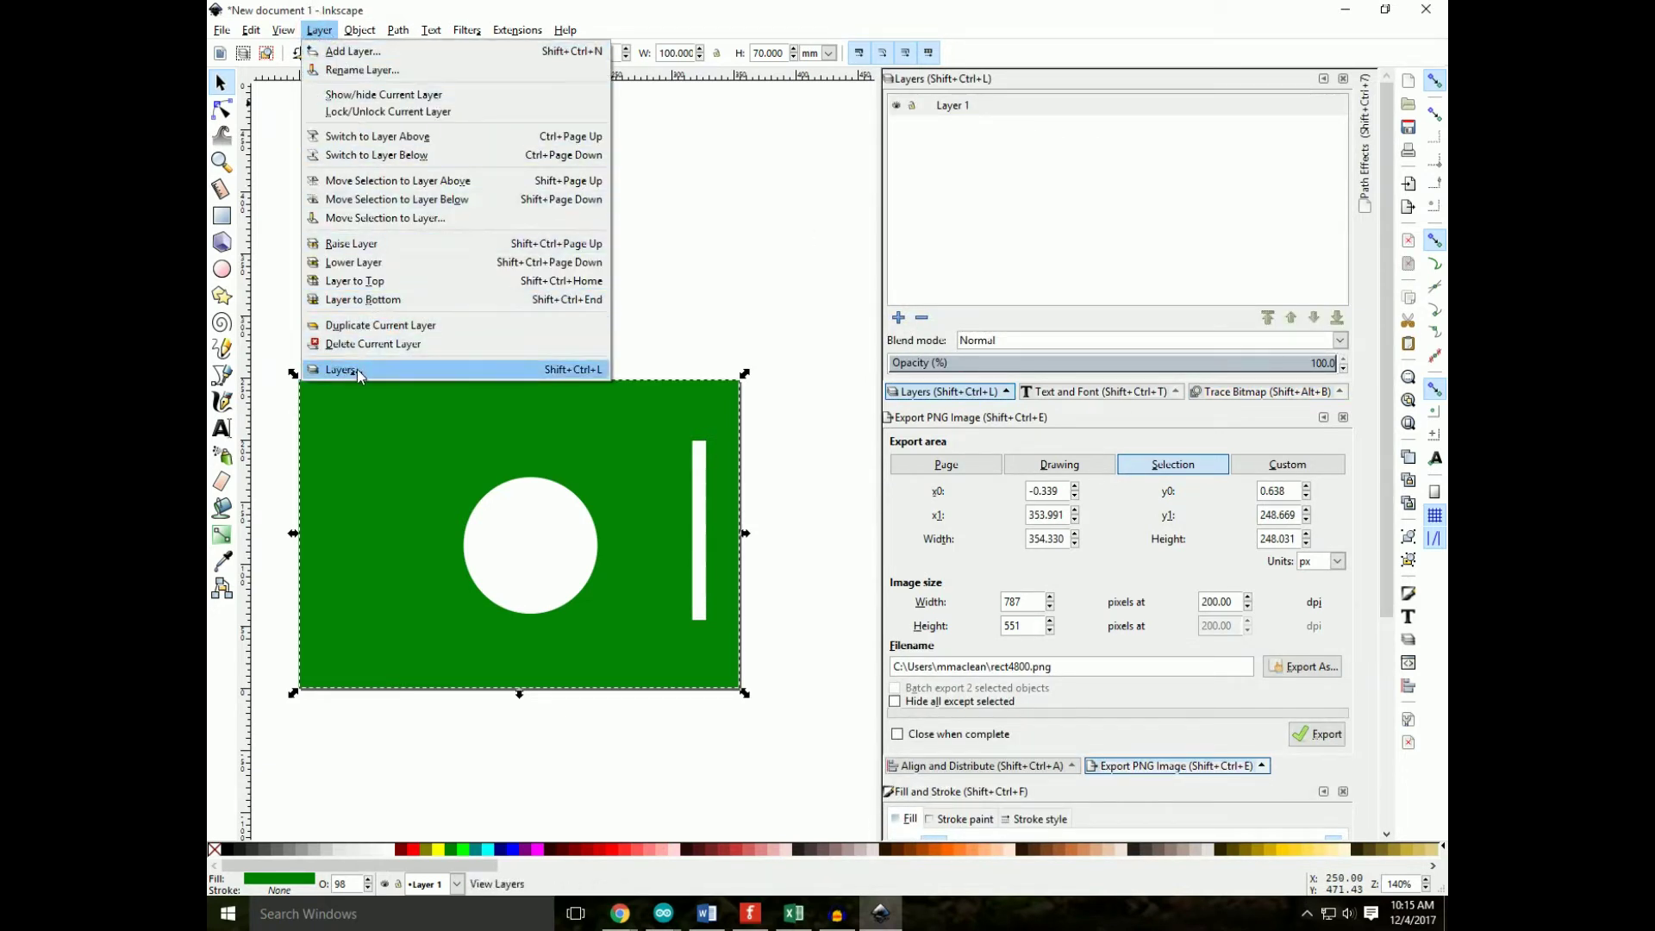
{"action": "left_click", "coordinate": [1009, 160]}
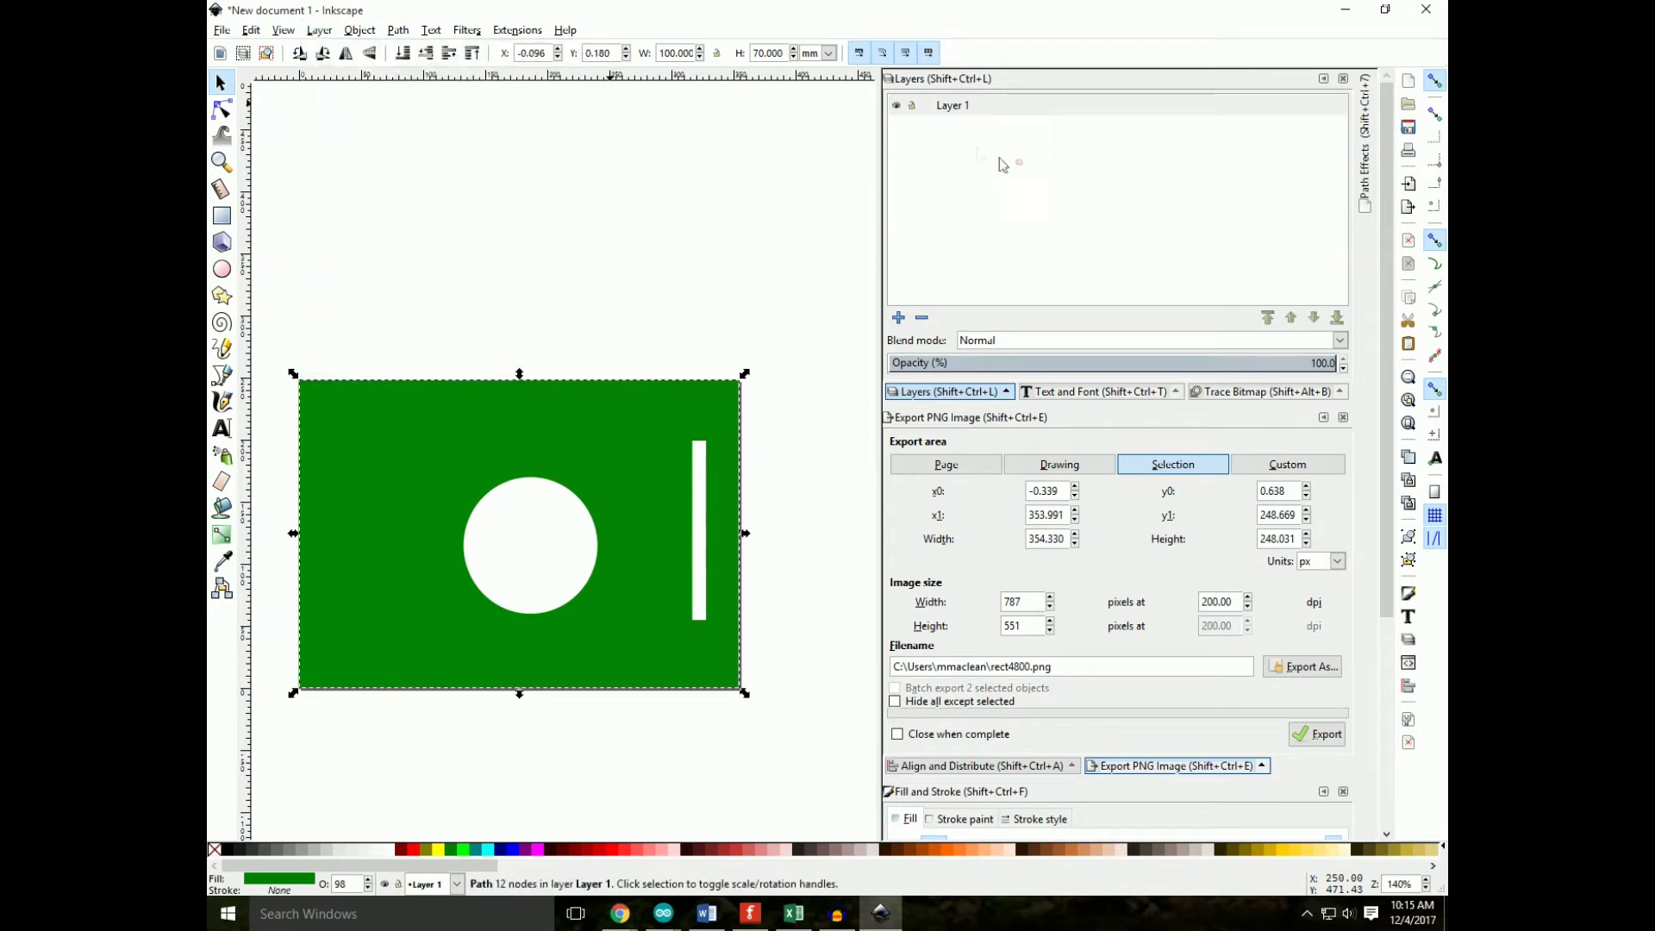
{"action": "right_click", "coordinate": [959, 107]}
{"action": "left_click", "coordinate": [914, 140]}
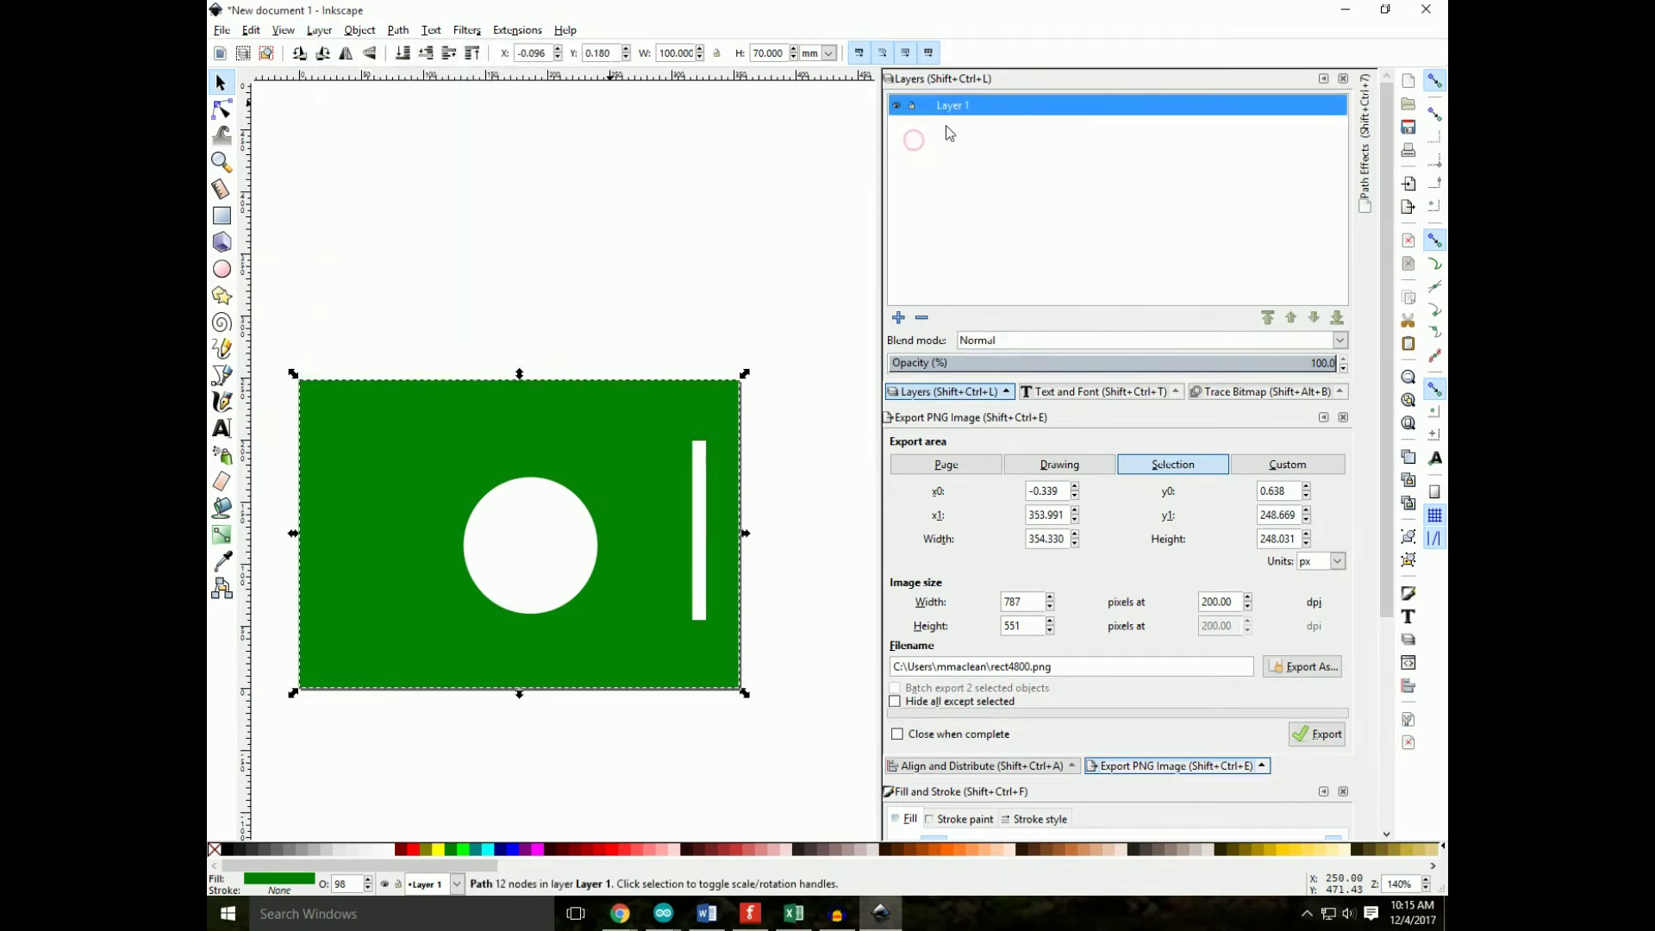
Step: Add a 'board' layer as a sublayer of Layer 1
{"action": "left_click", "coordinate": [900, 318]}
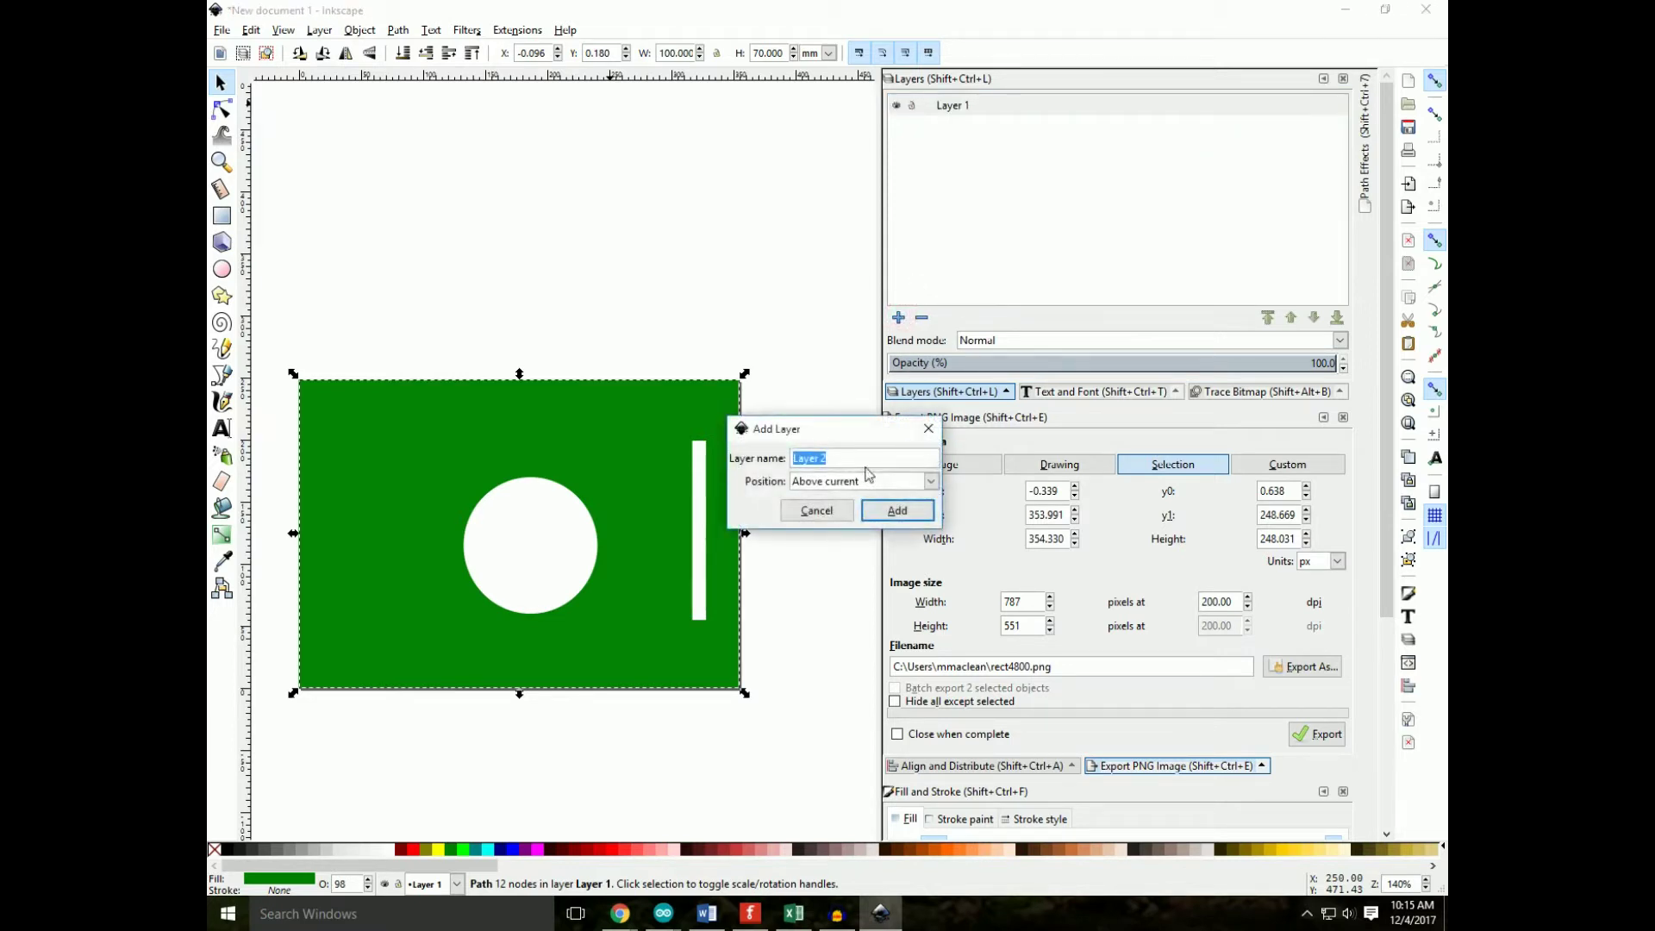
{"action": "type", "text": "board"}
{"action": "left_click", "coordinate": [872, 482]}
{"action": "left_click", "coordinate": [862, 543]}
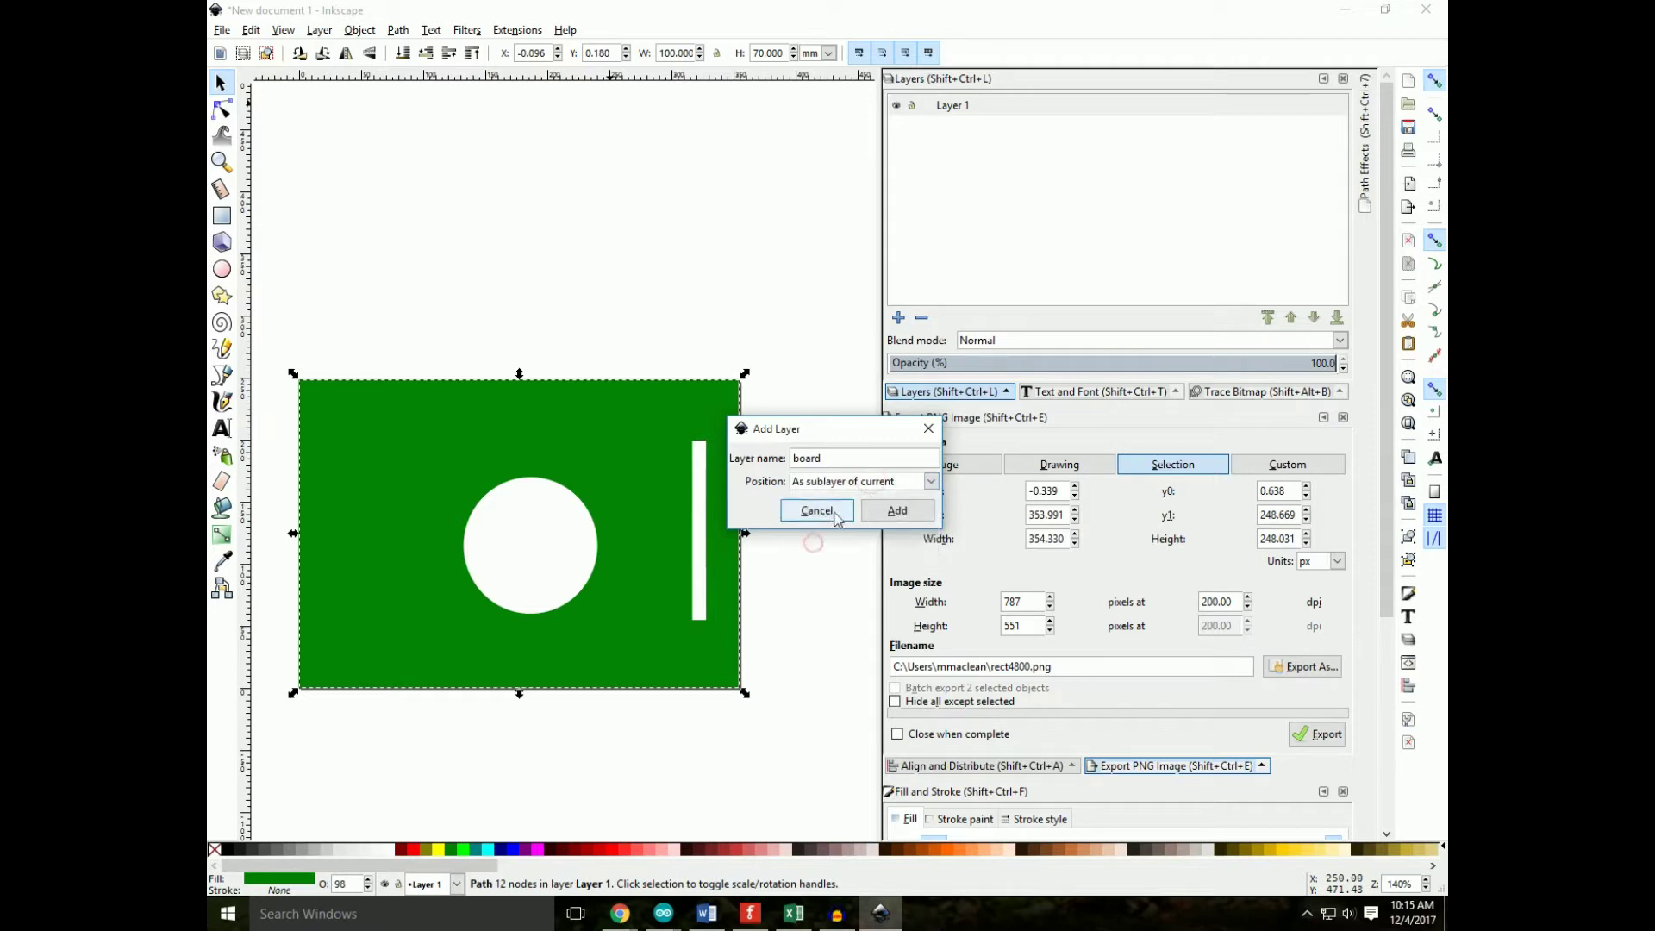
{"action": "left_click", "coordinate": [875, 516]}
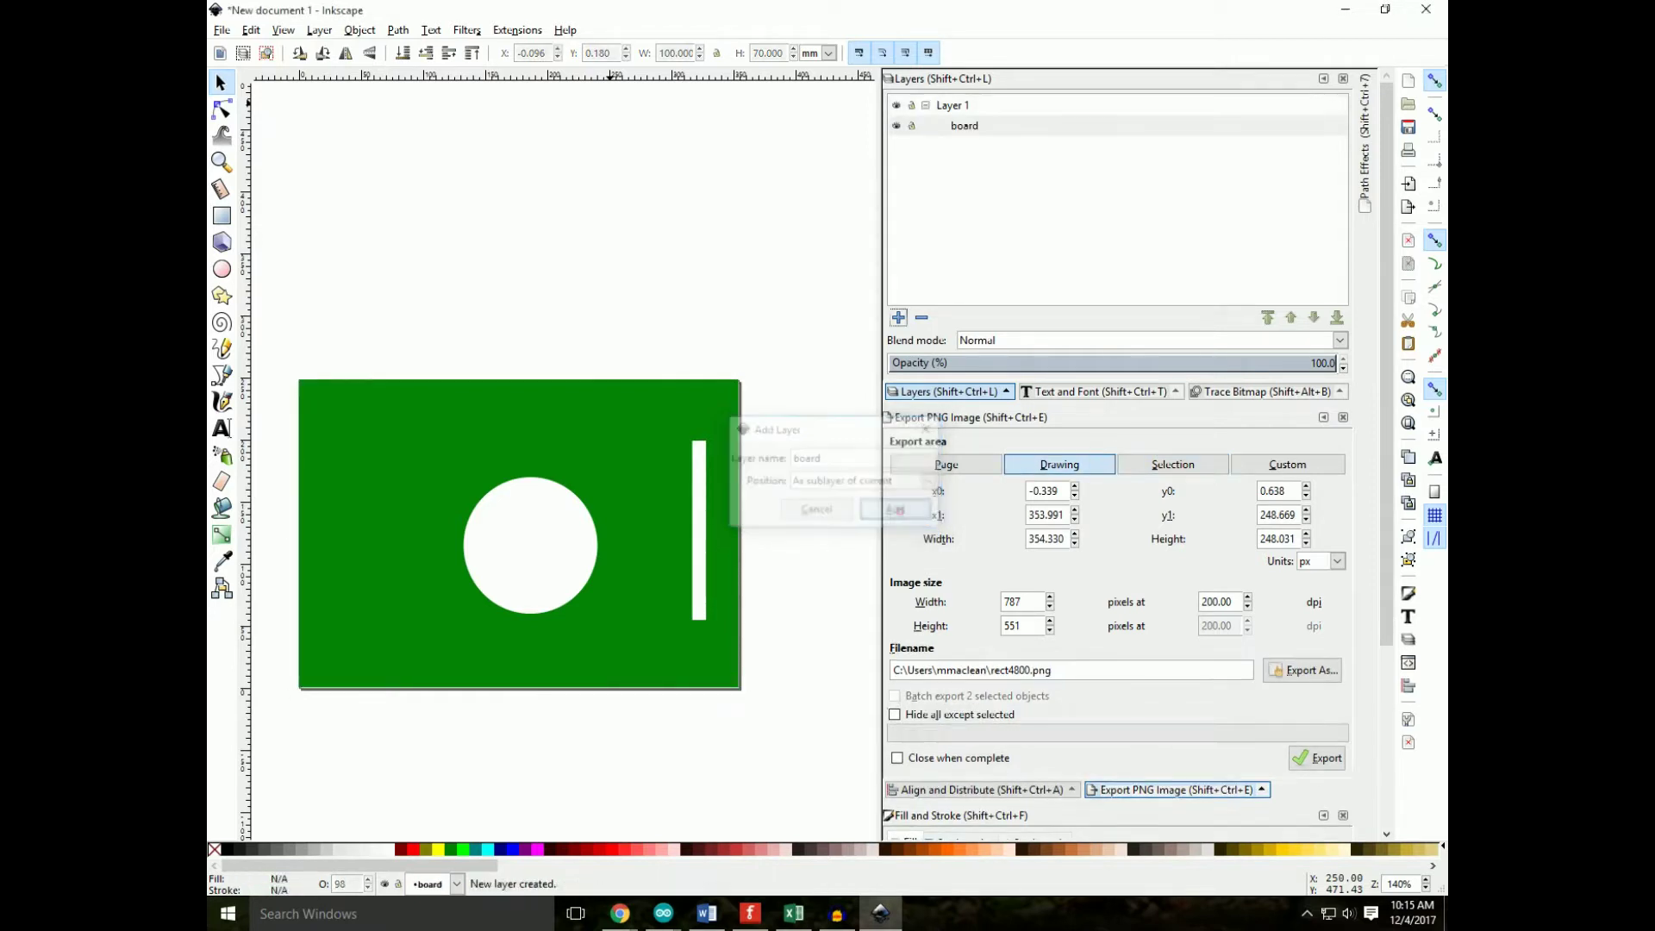
Step: Add a 'silkscreen' sublayer under Layer 1, then make board current and select the green board
{"action": "right_click", "coordinate": [961, 107]}
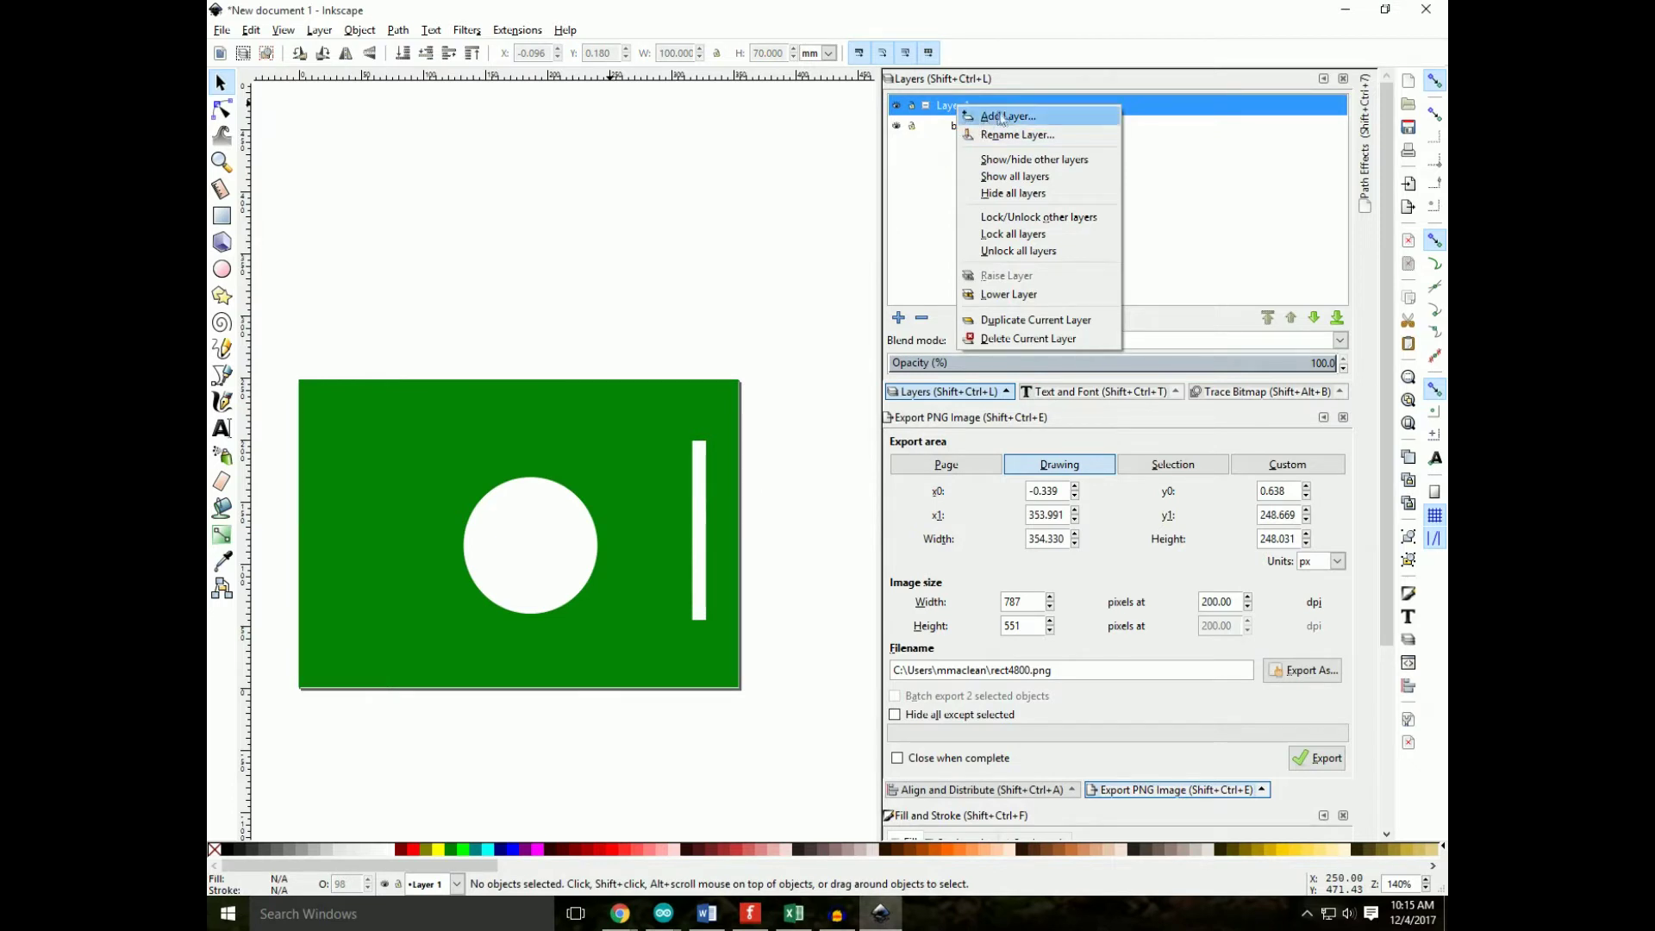
{"action": "left_click", "coordinate": [929, 200]}
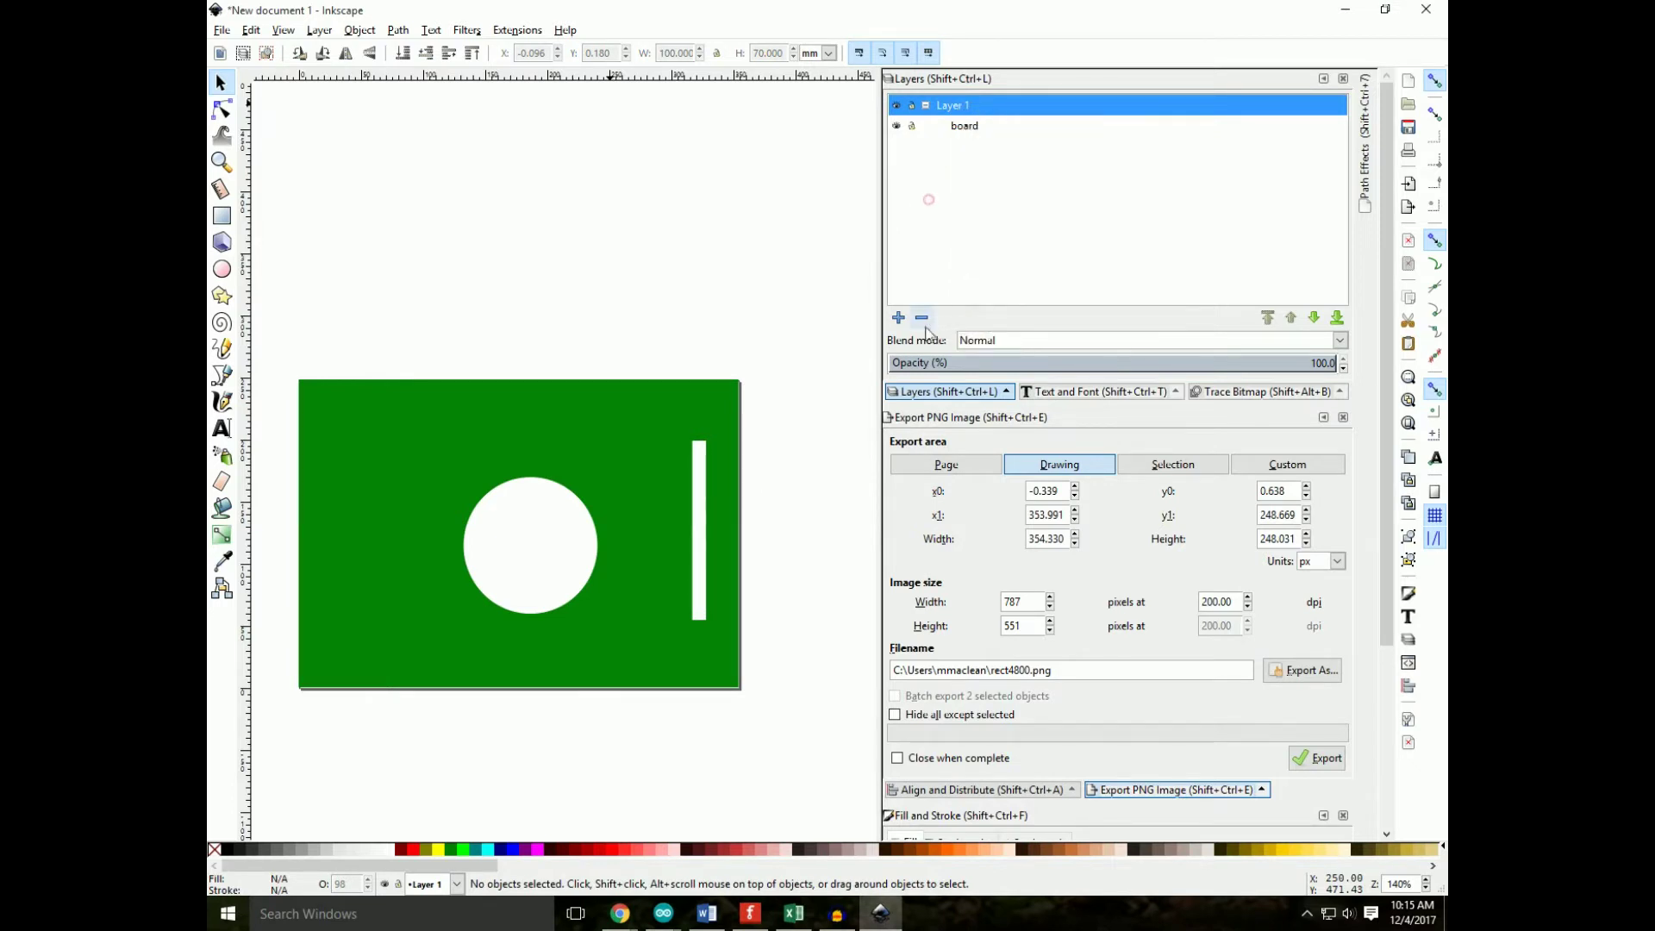
{"action": "left_click", "coordinate": [903, 318]}
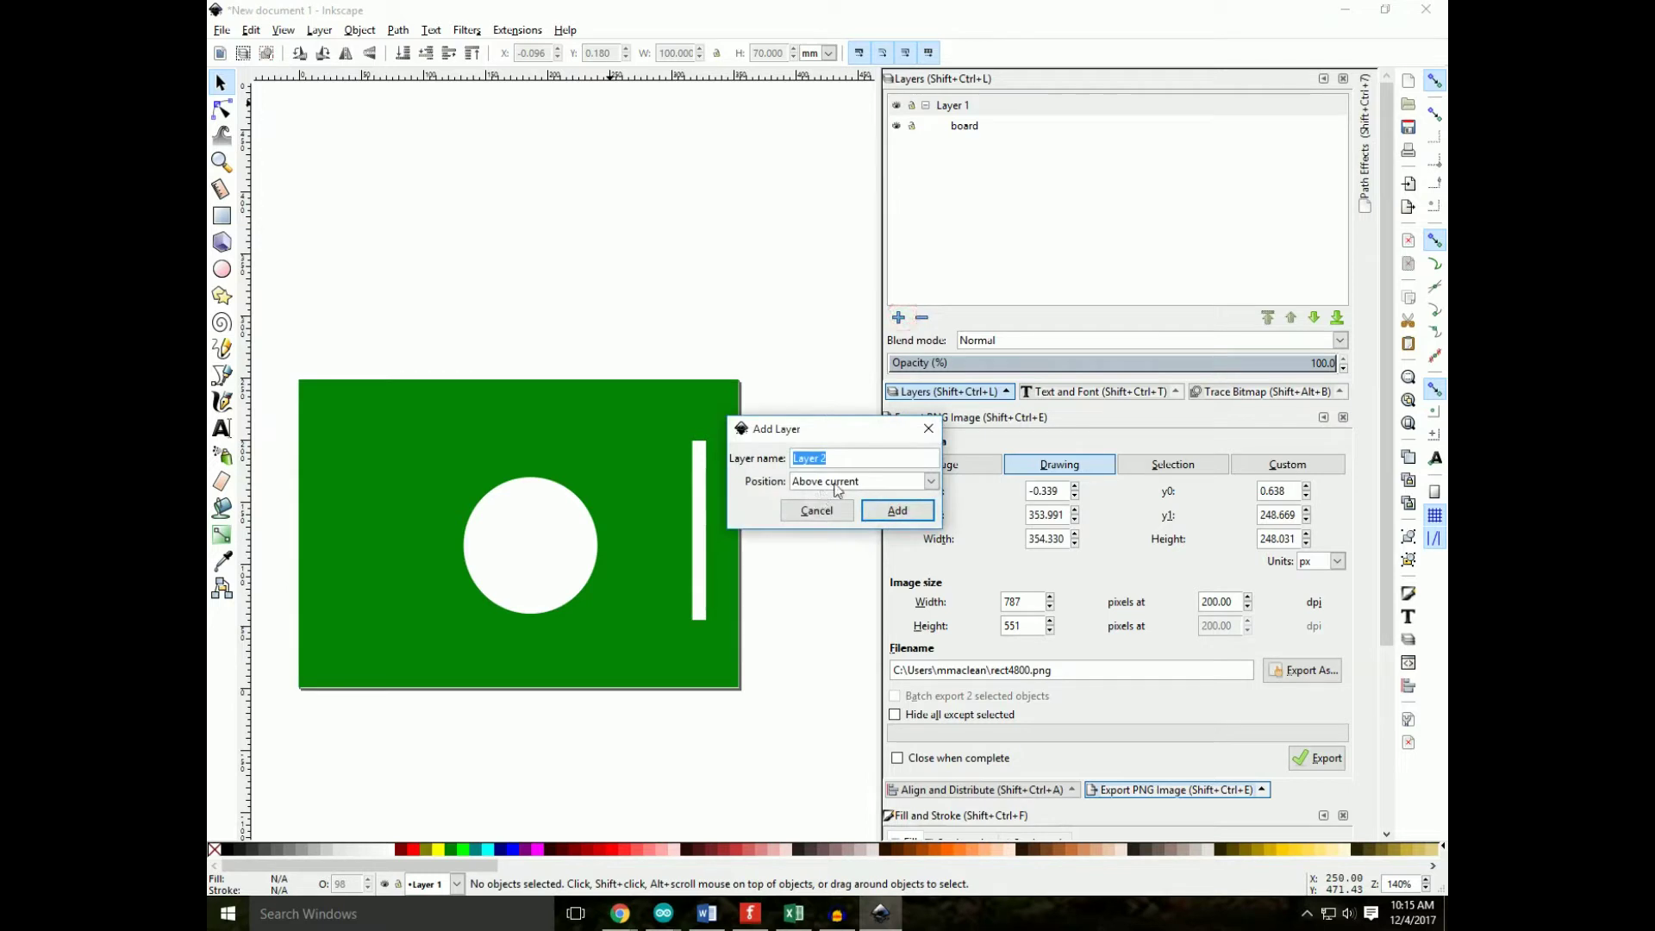
{"action": "type", "text": "silkscreen"}
{"action": "left_click", "coordinate": [838, 481]}
{"action": "left_click", "coordinate": [850, 540]}
{"action": "left_click", "coordinate": [885, 509]}
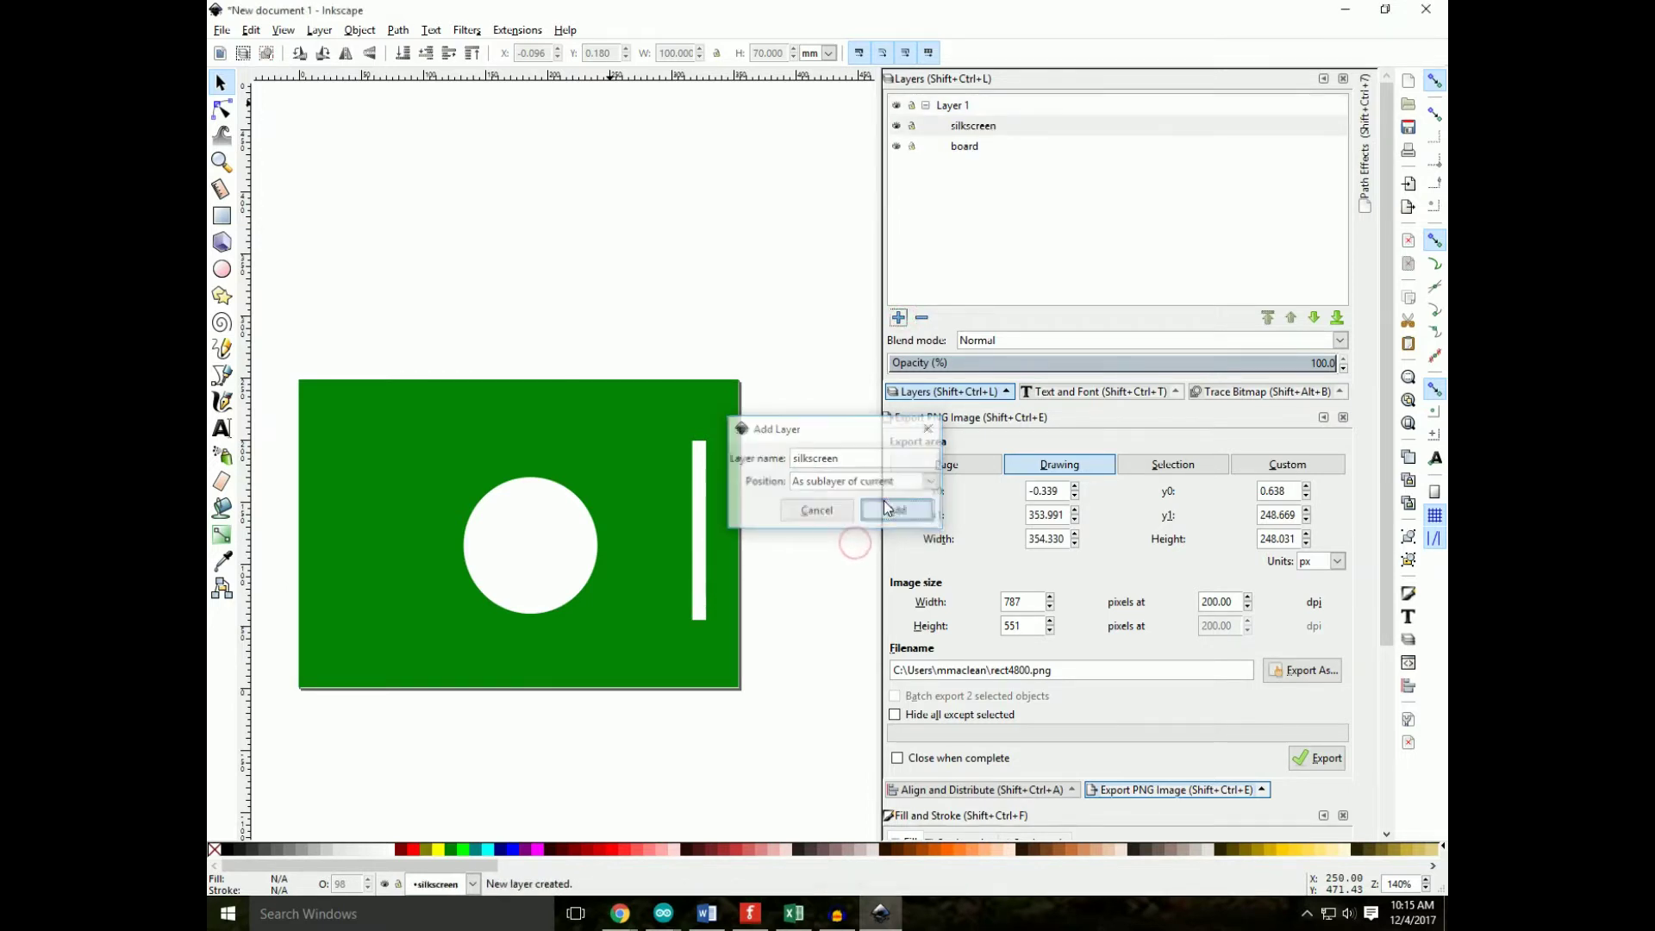
{"action": "left_click", "coordinate": [963, 146]}
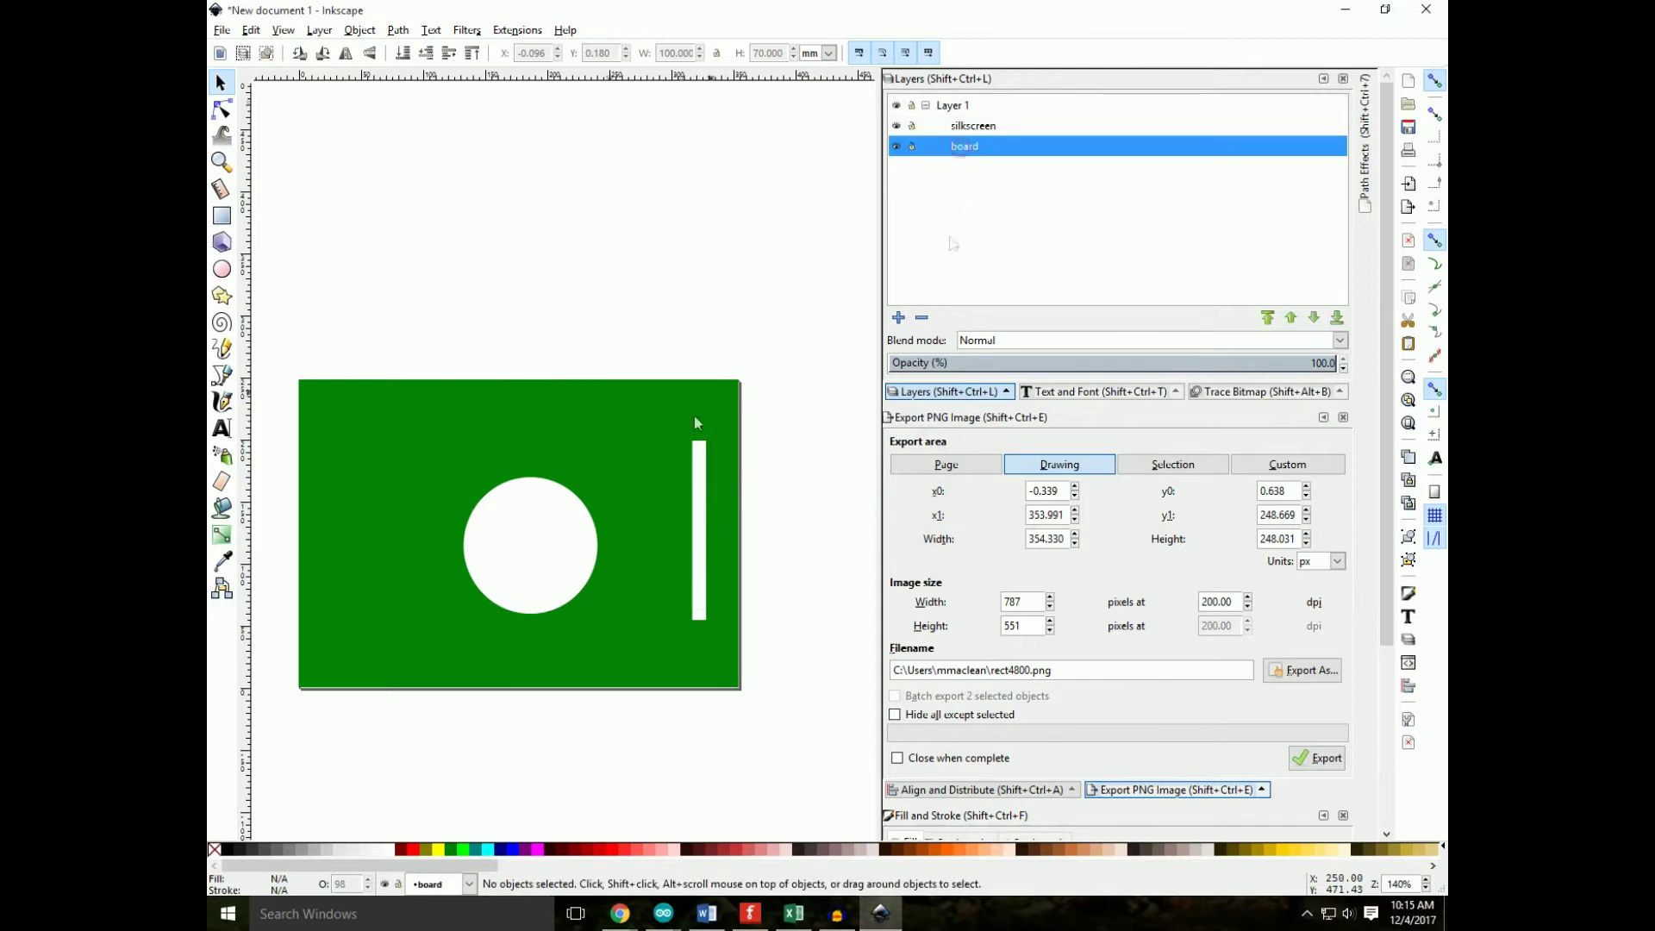
{"action": "left_click", "coordinate": [606, 424]}
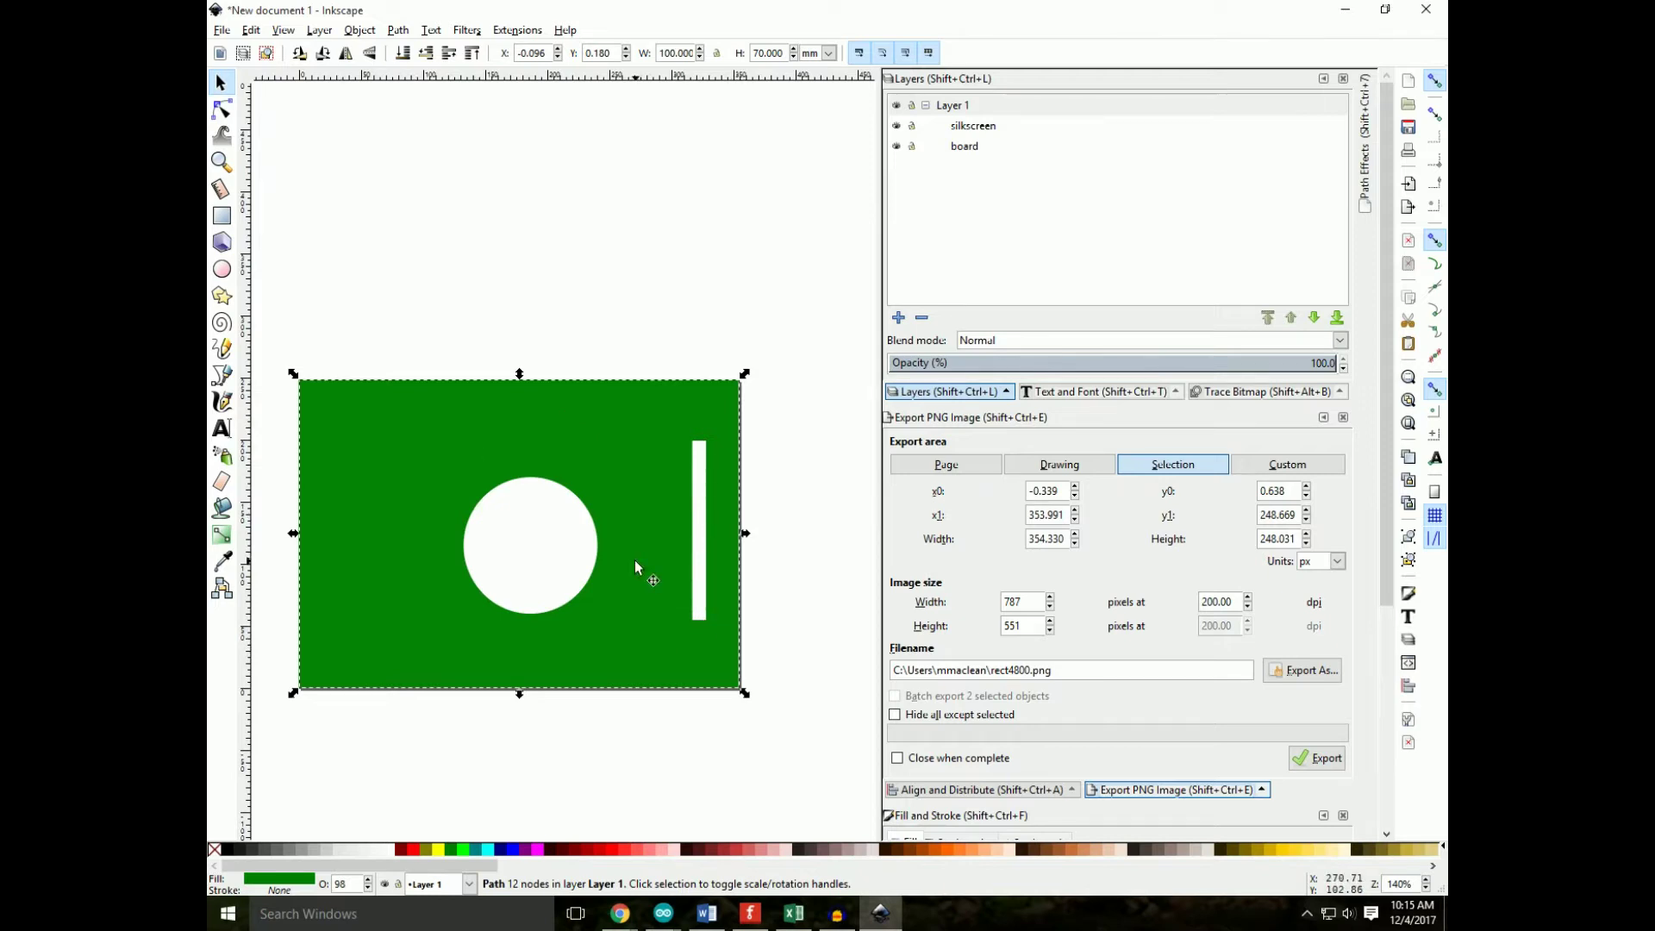
Step: Move the green board out of Layer 1 into the board layer
{"action": "key", "text": "Delete"}
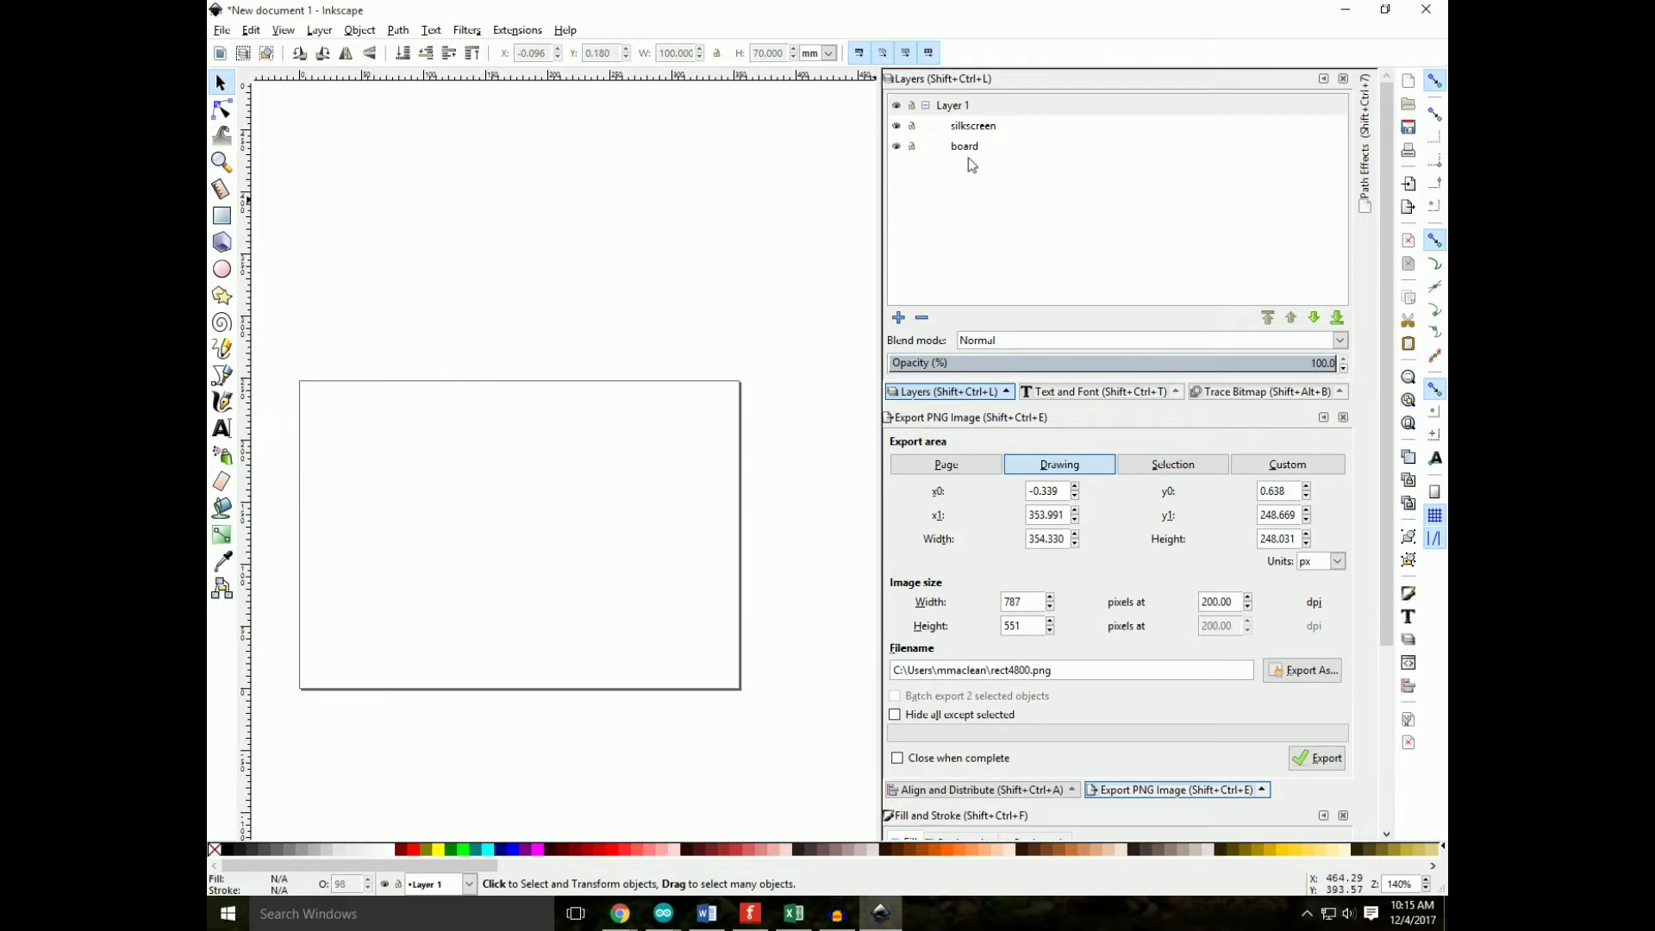
{"action": "left_click", "coordinate": [970, 148]}
{"action": "key", "text": "ctrl+z"}
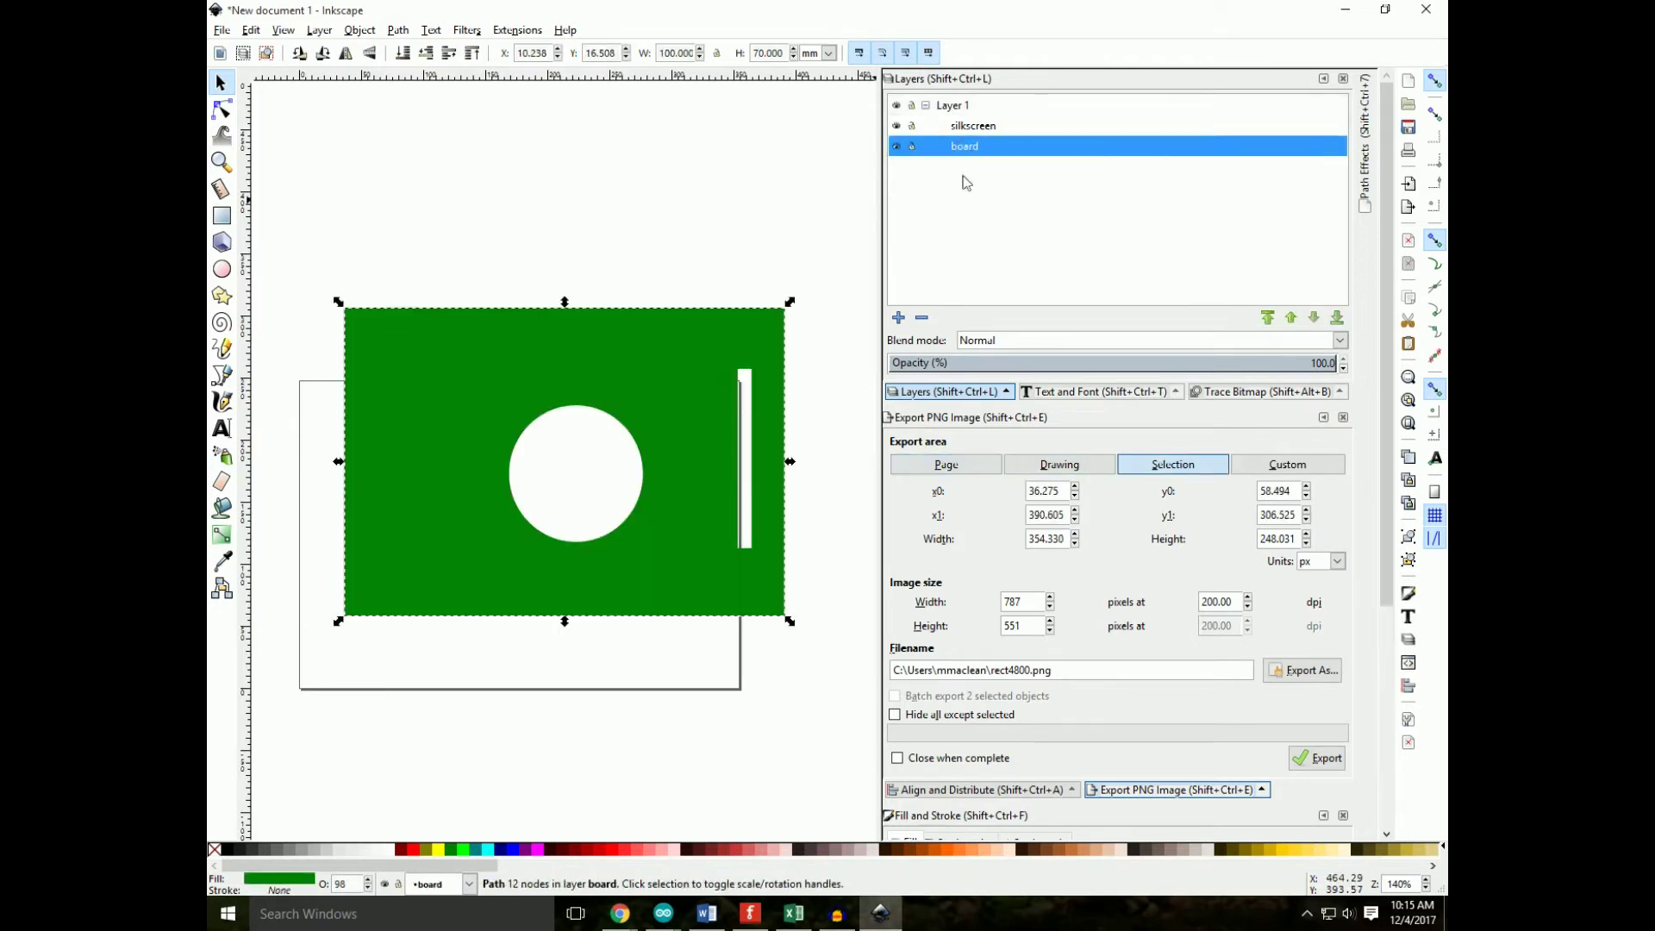
Step: Place a copy of the board in the silkscreen layer and shift it up and right
{"action": "left_click", "coordinate": [966, 128]}
{"action": "key", "text": "ctrl+a"}
{"action": "left_click_drag", "start_coordinate": [678, 454], "coordinate": [684, 340]}
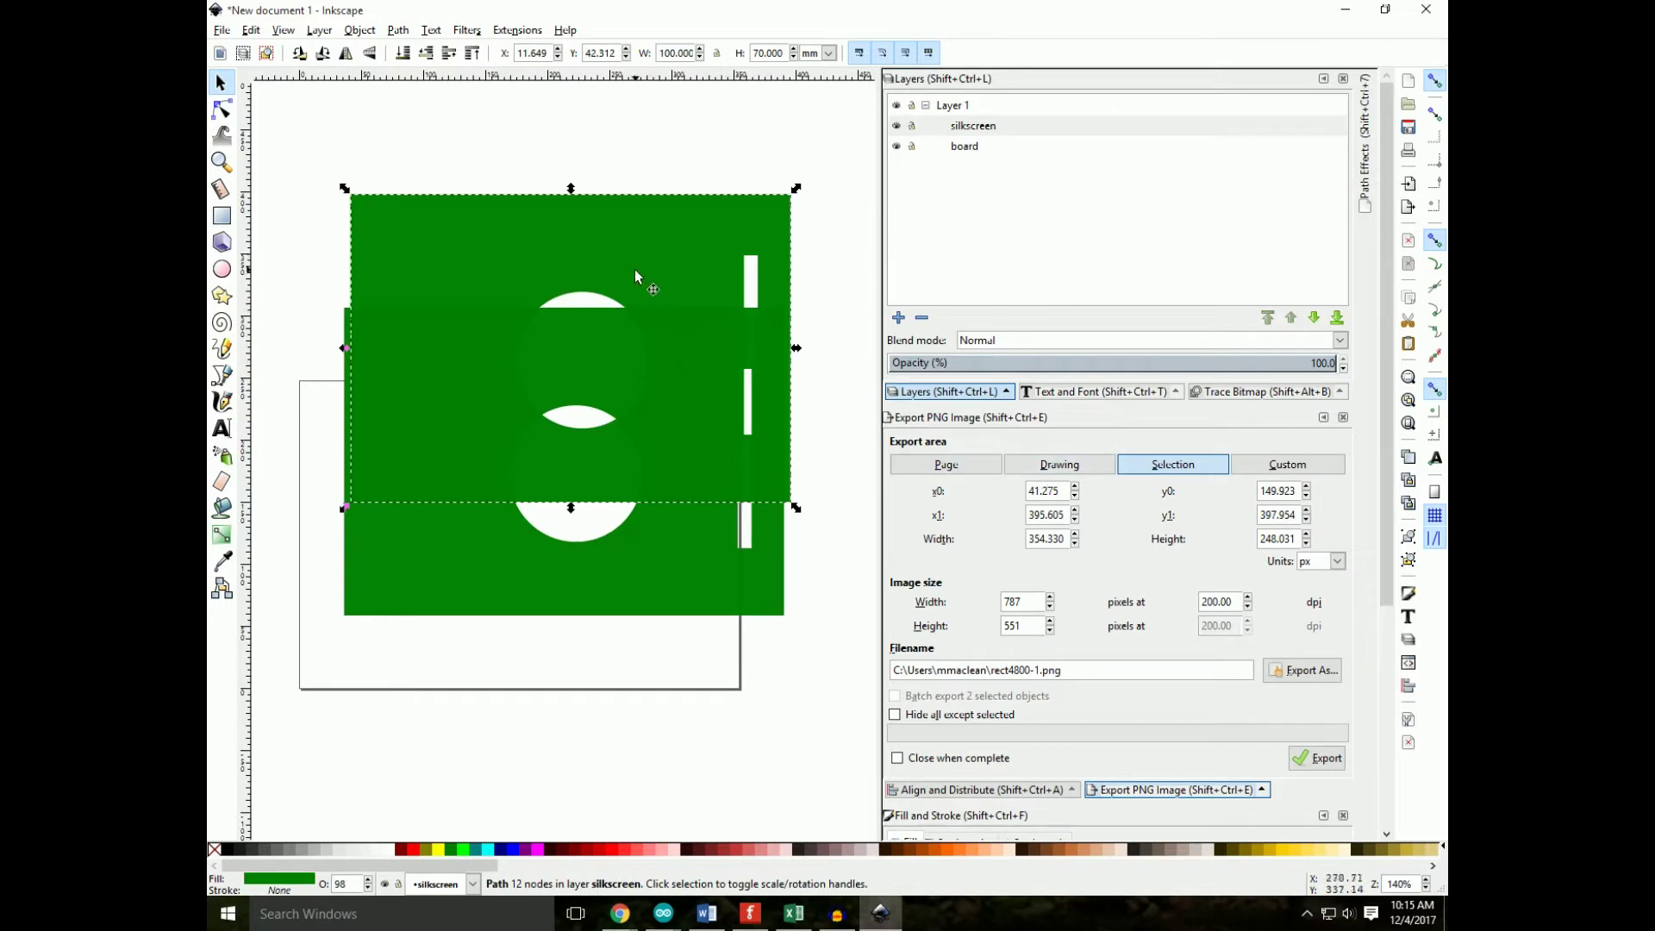
{"action": "left_click_drag", "start_coordinate": [658, 267], "coordinate": [712, 230]}
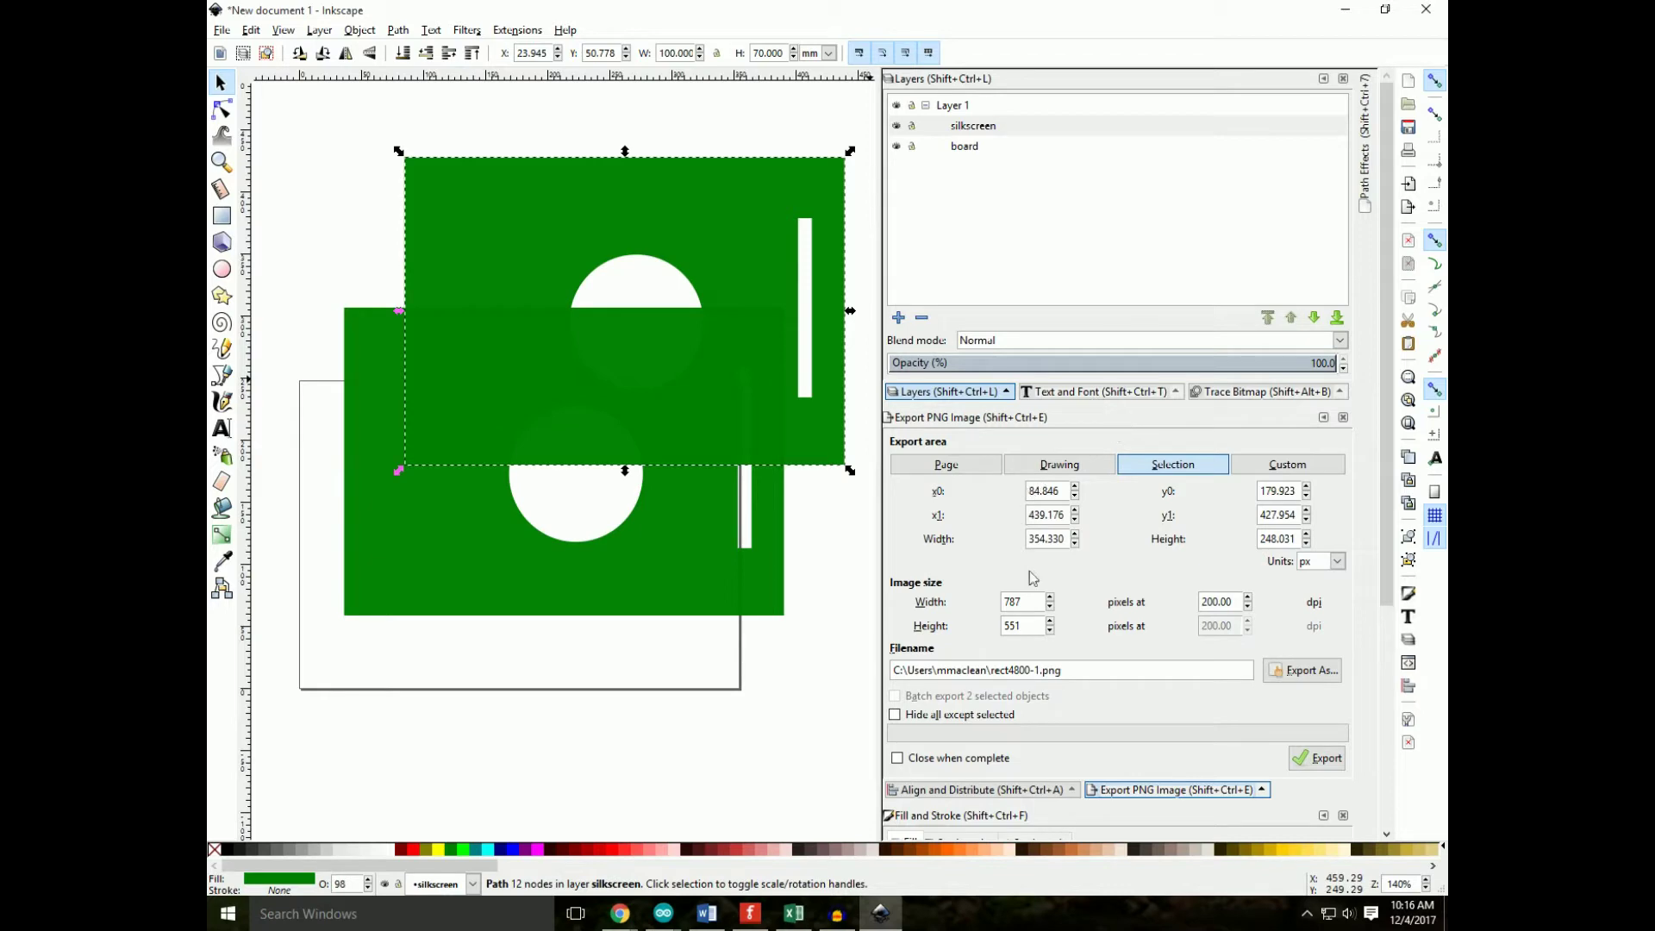
{"action": "scroll", "coordinate": [1385, 345], "scroll_direction": "down", "scroll_amount": 4}
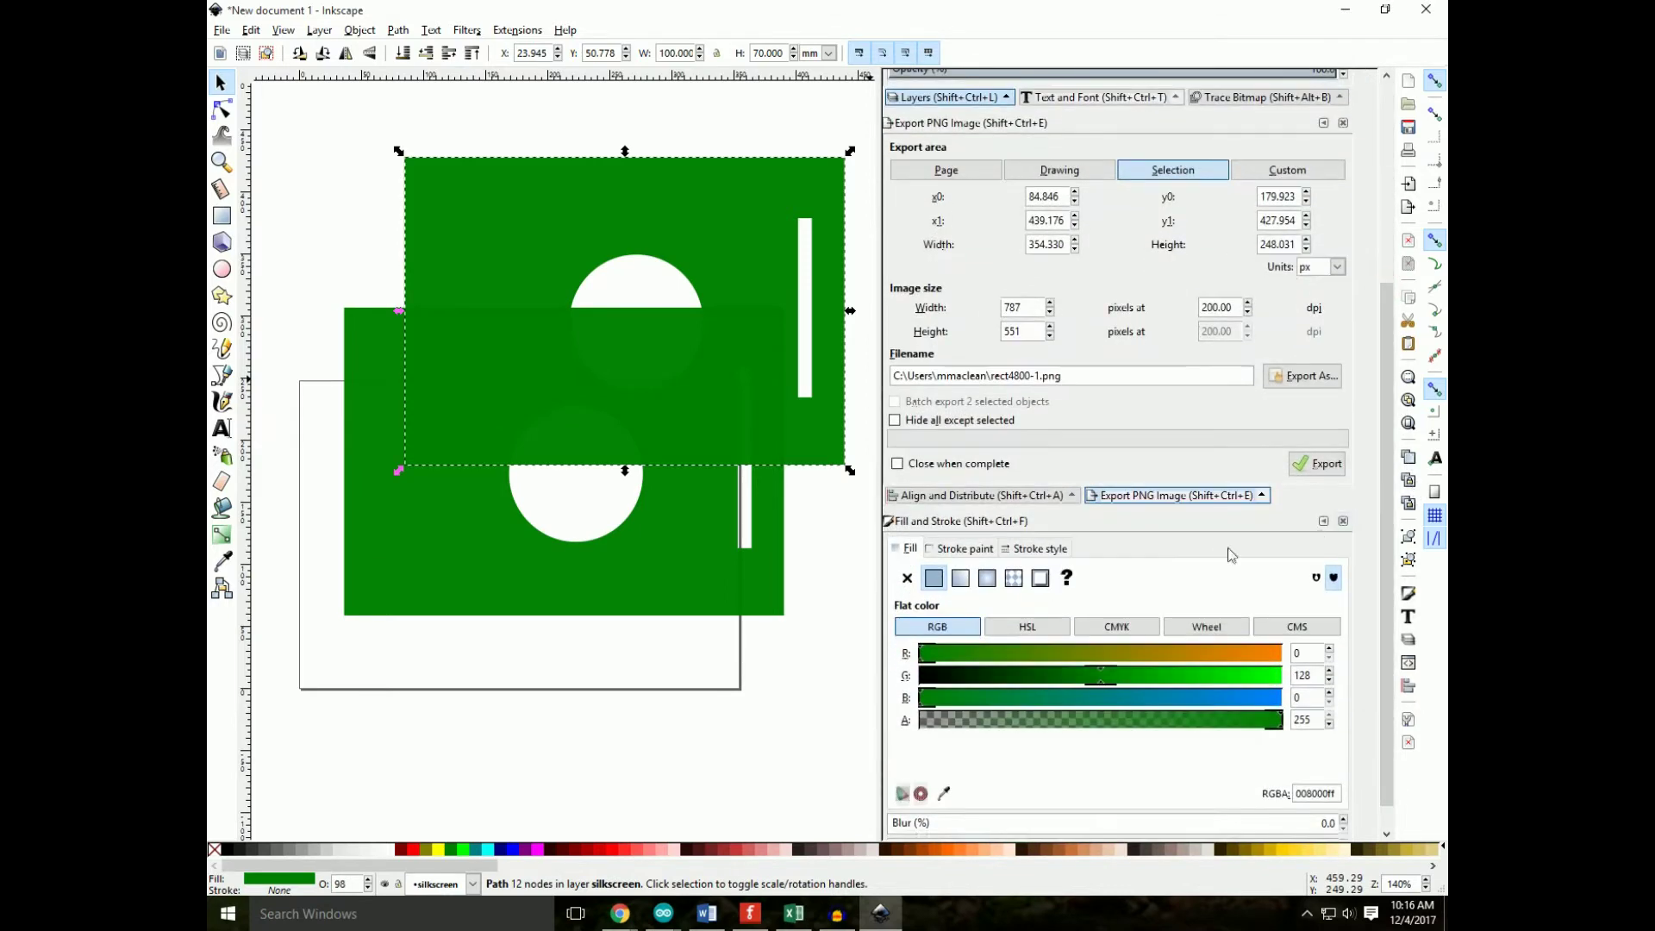
Step: Give the silkscreen copy no fill and a white RGB 255,255,255 stroke, then move it down over the board
{"action": "left_click", "coordinate": [906, 579]}
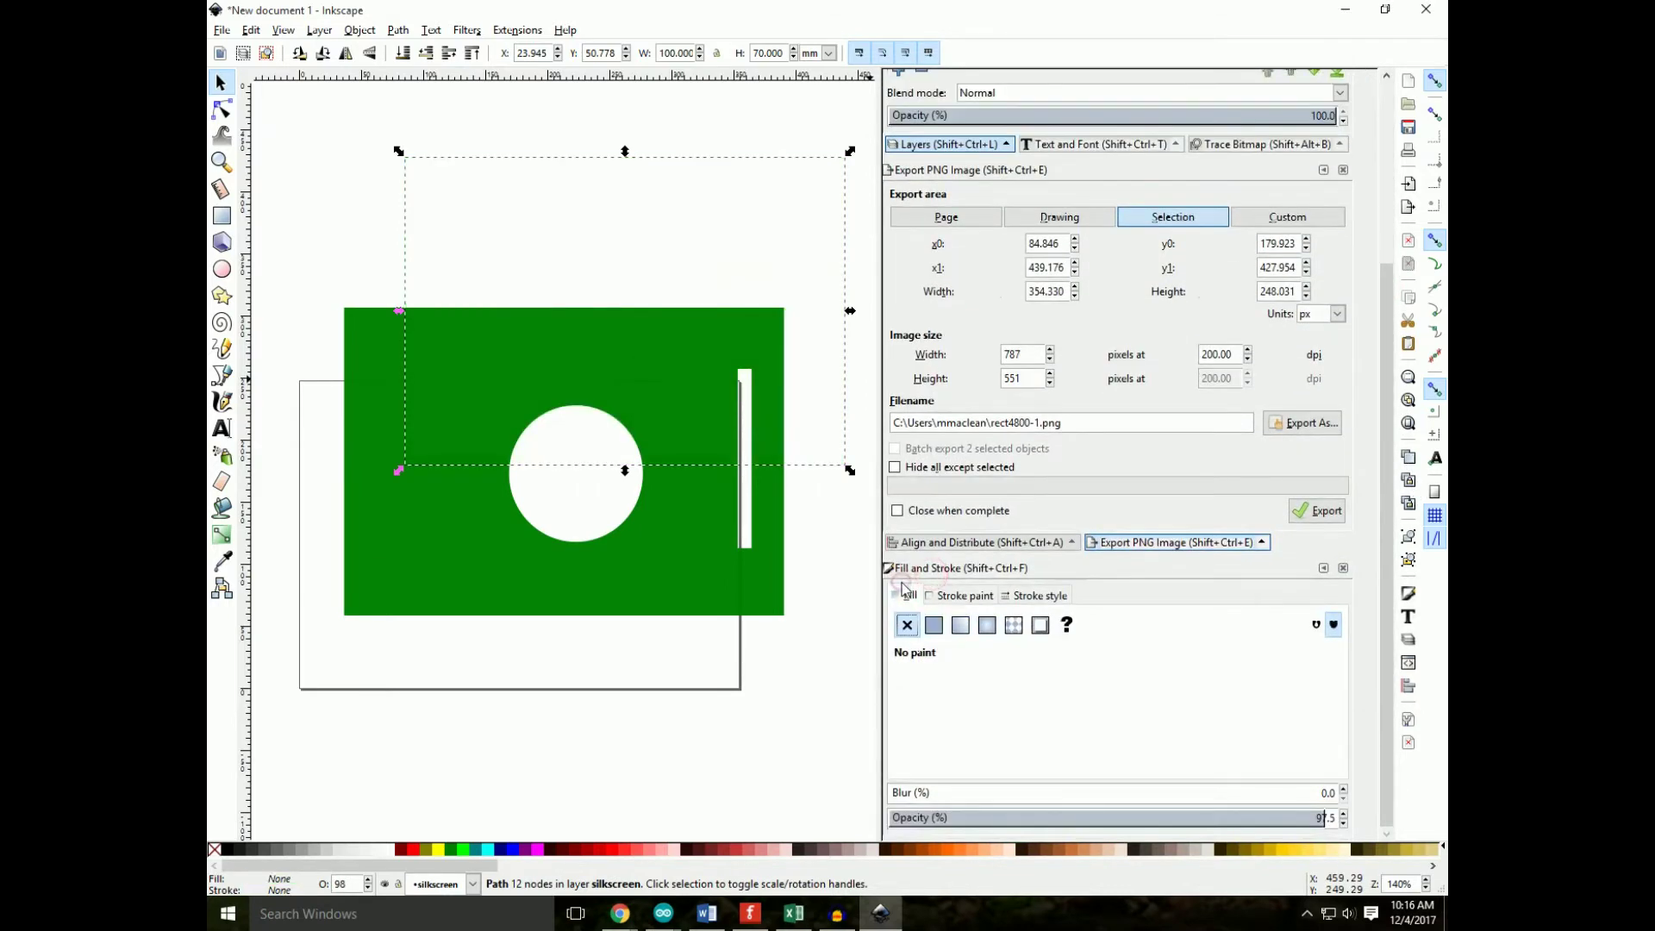
{"action": "left_click", "coordinate": [954, 595]}
{"action": "left_click", "coordinate": [934, 624]}
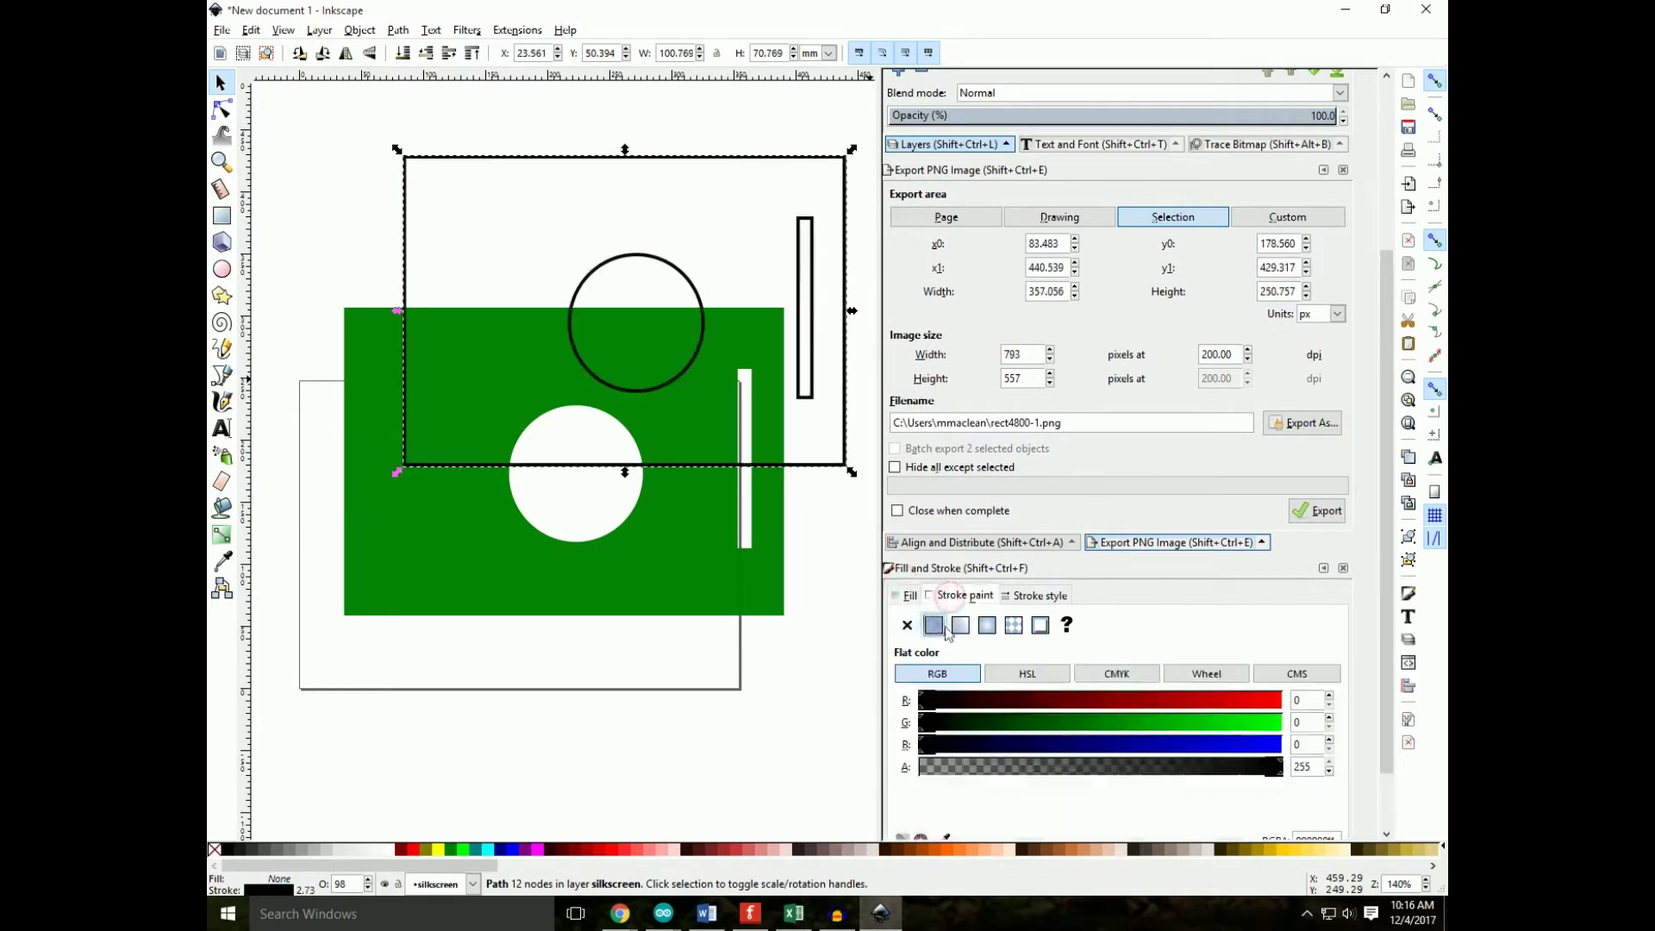
{"action": "double_click", "coordinate": [1306, 701]}
{"action": "type", "text": "2"}
{"action": "double_click", "coordinate": [1307, 722]}
{"action": "type", "text": "255"}
{"action": "double_click", "coordinate": [1304, 744]}
{"action": "type", "text": "25"}
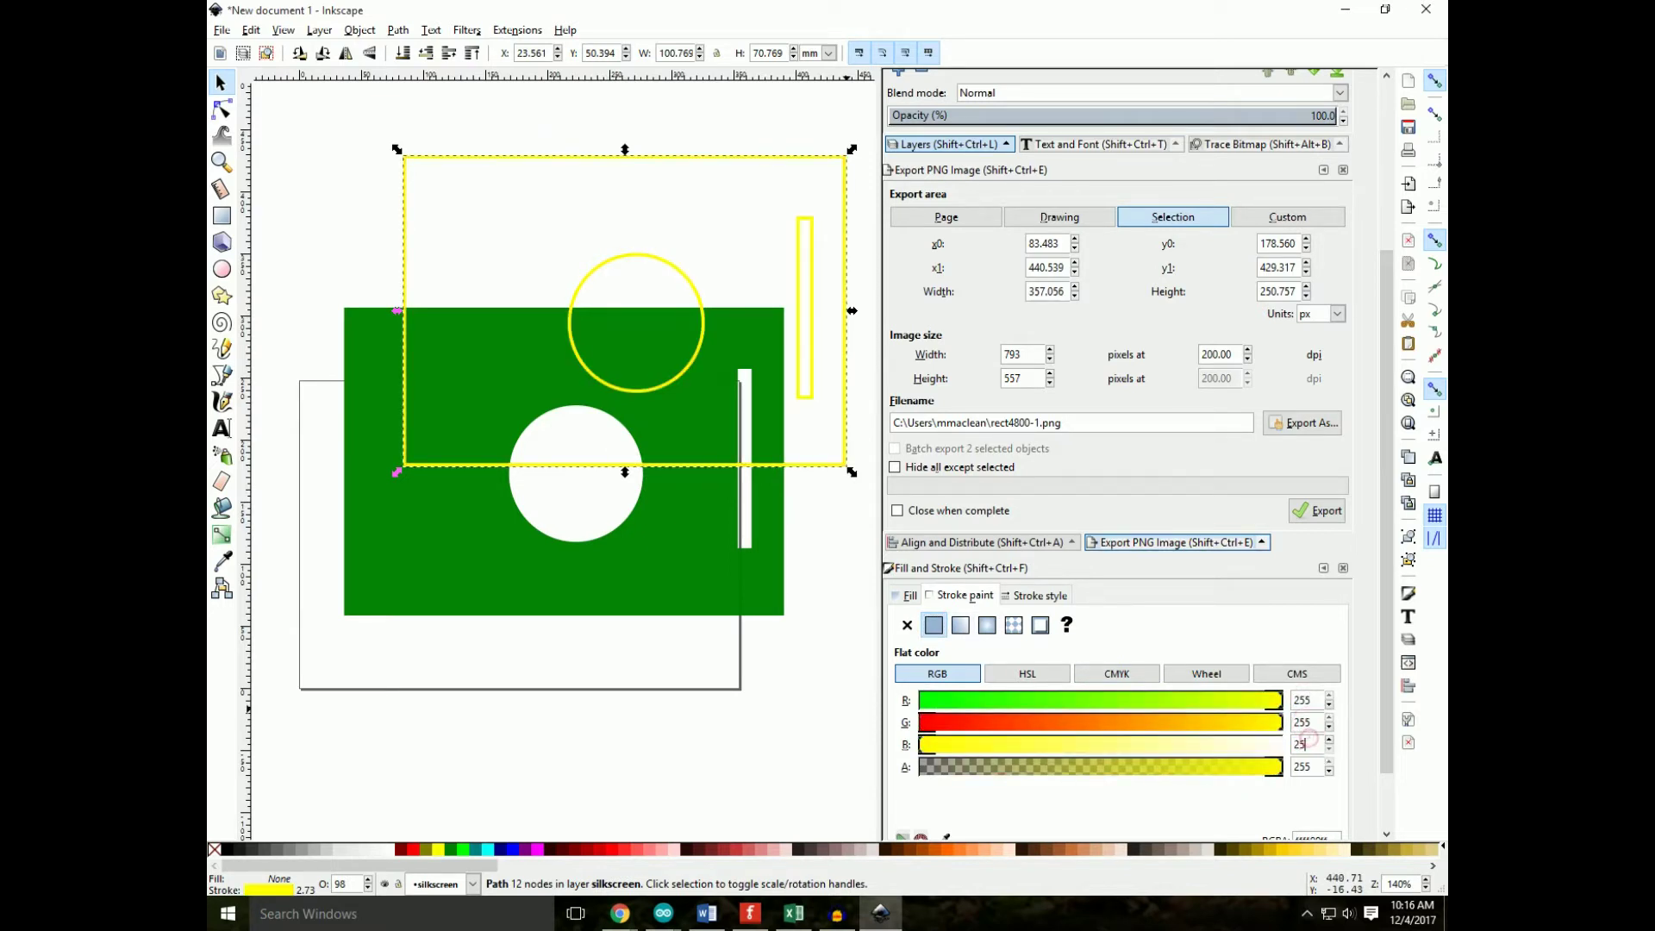
{"action": "type", "text": "5"}
{"action": "key", "text": "Return"}
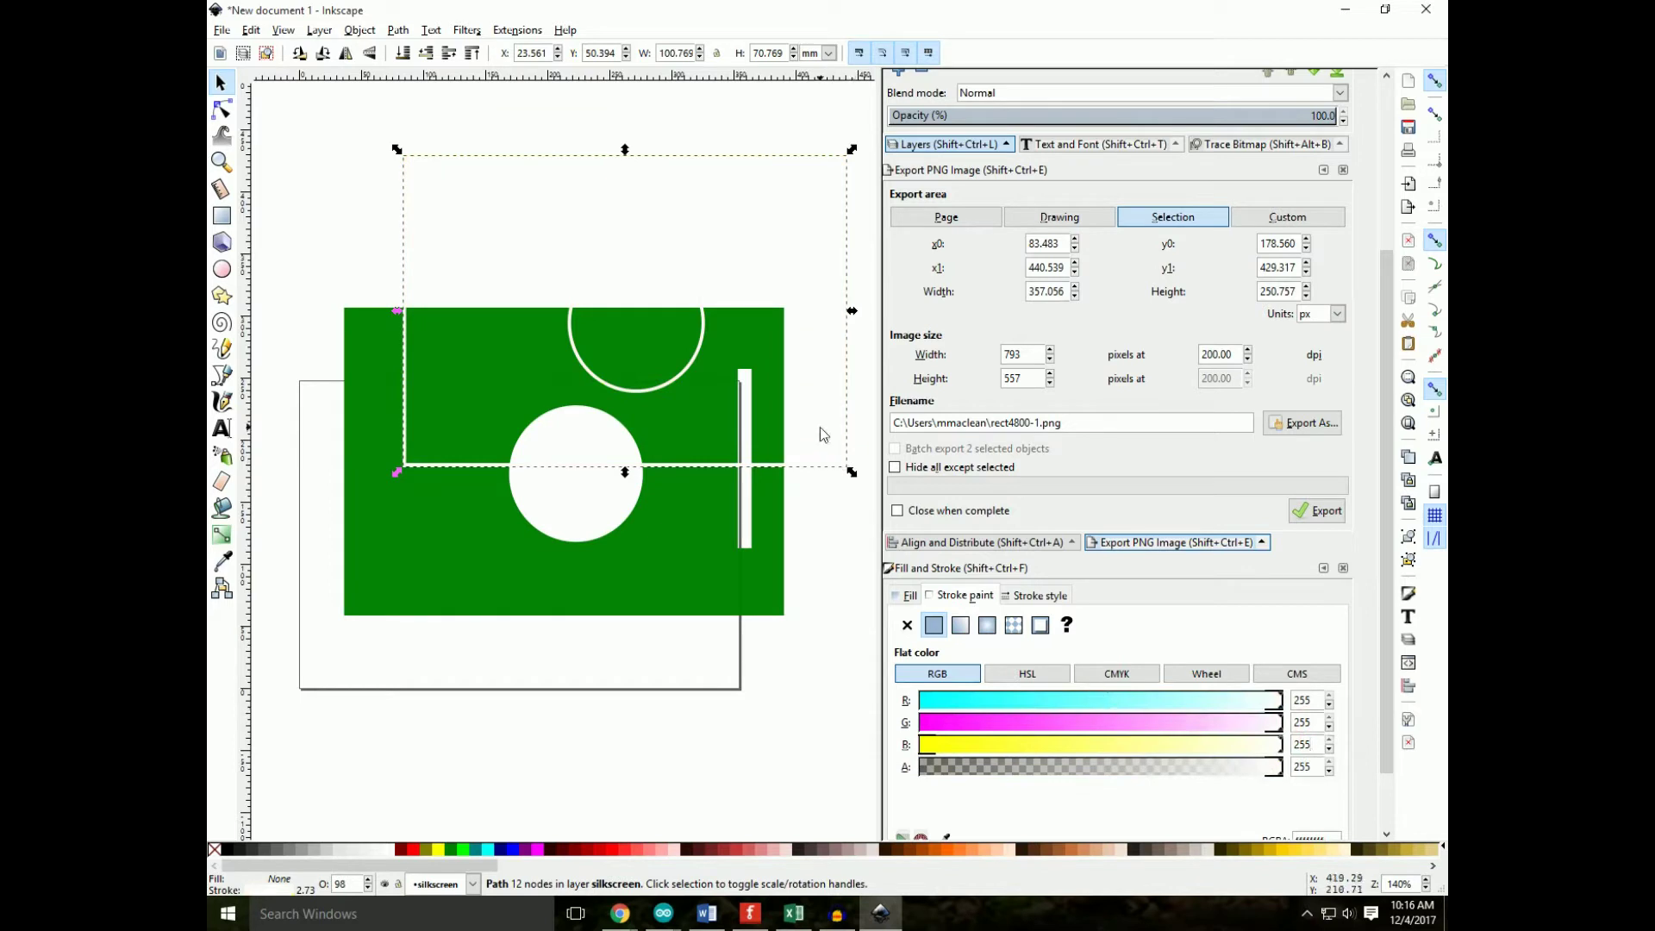
{"action": "left_click_drag", "start_coordinate": [844, 380], "coordinate": [840, 443]}
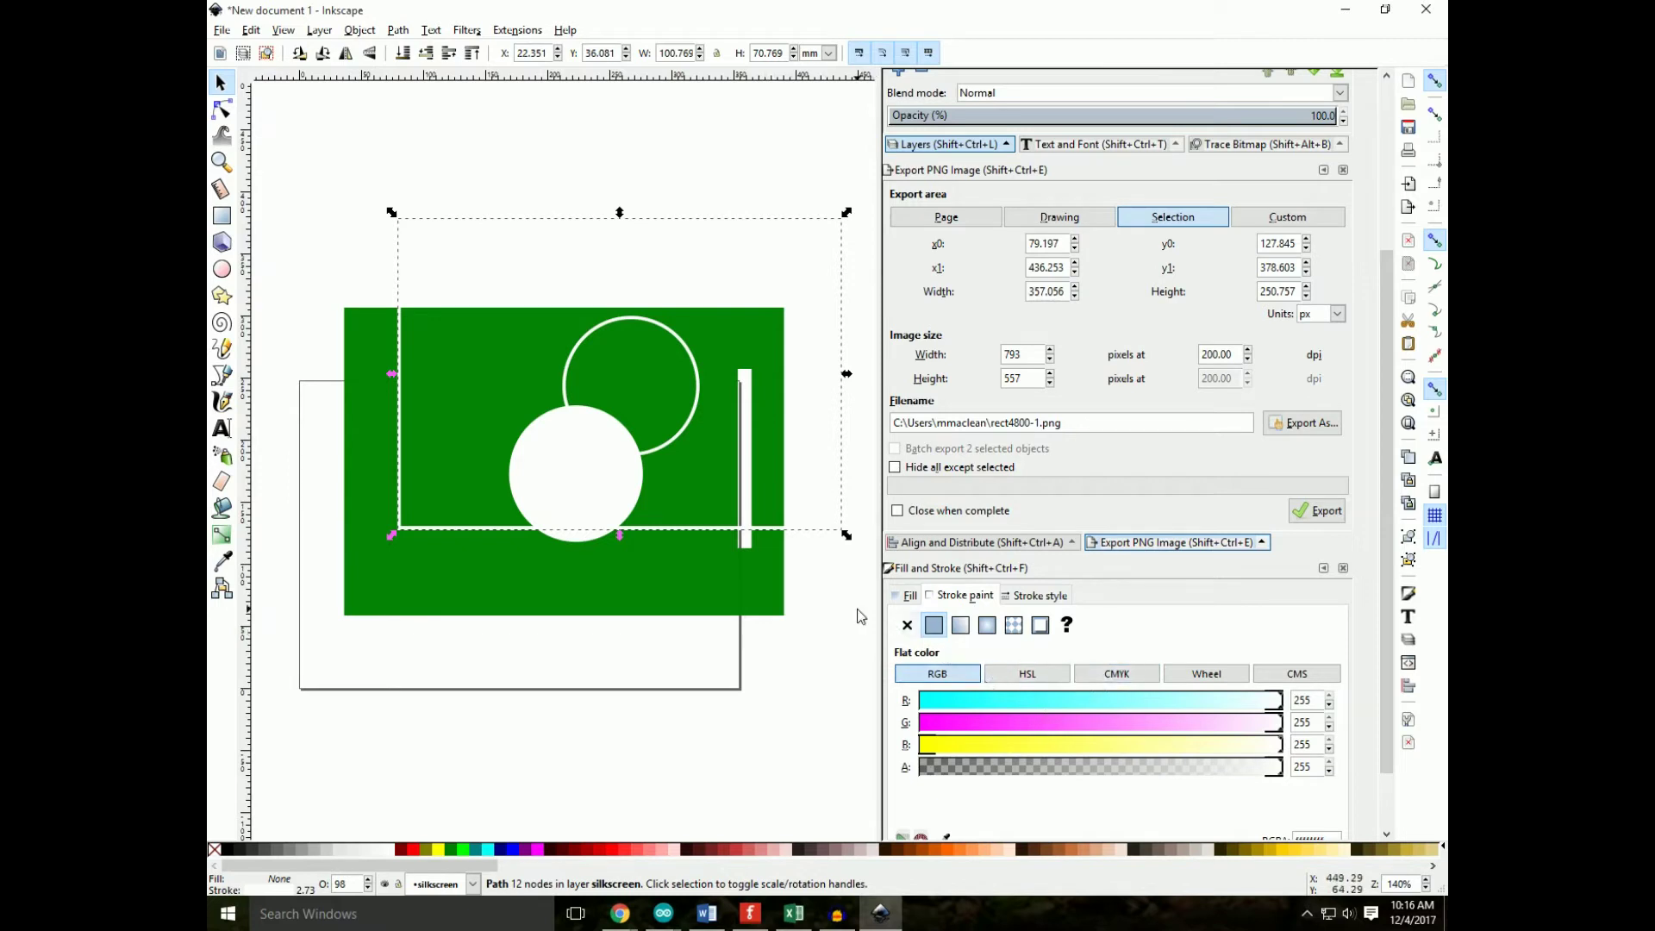
Step: Align the green rectangle and white outline relative to the page, centred on both axes, then deselect
{"action": "left_click", "coordinate": [688, 586]}
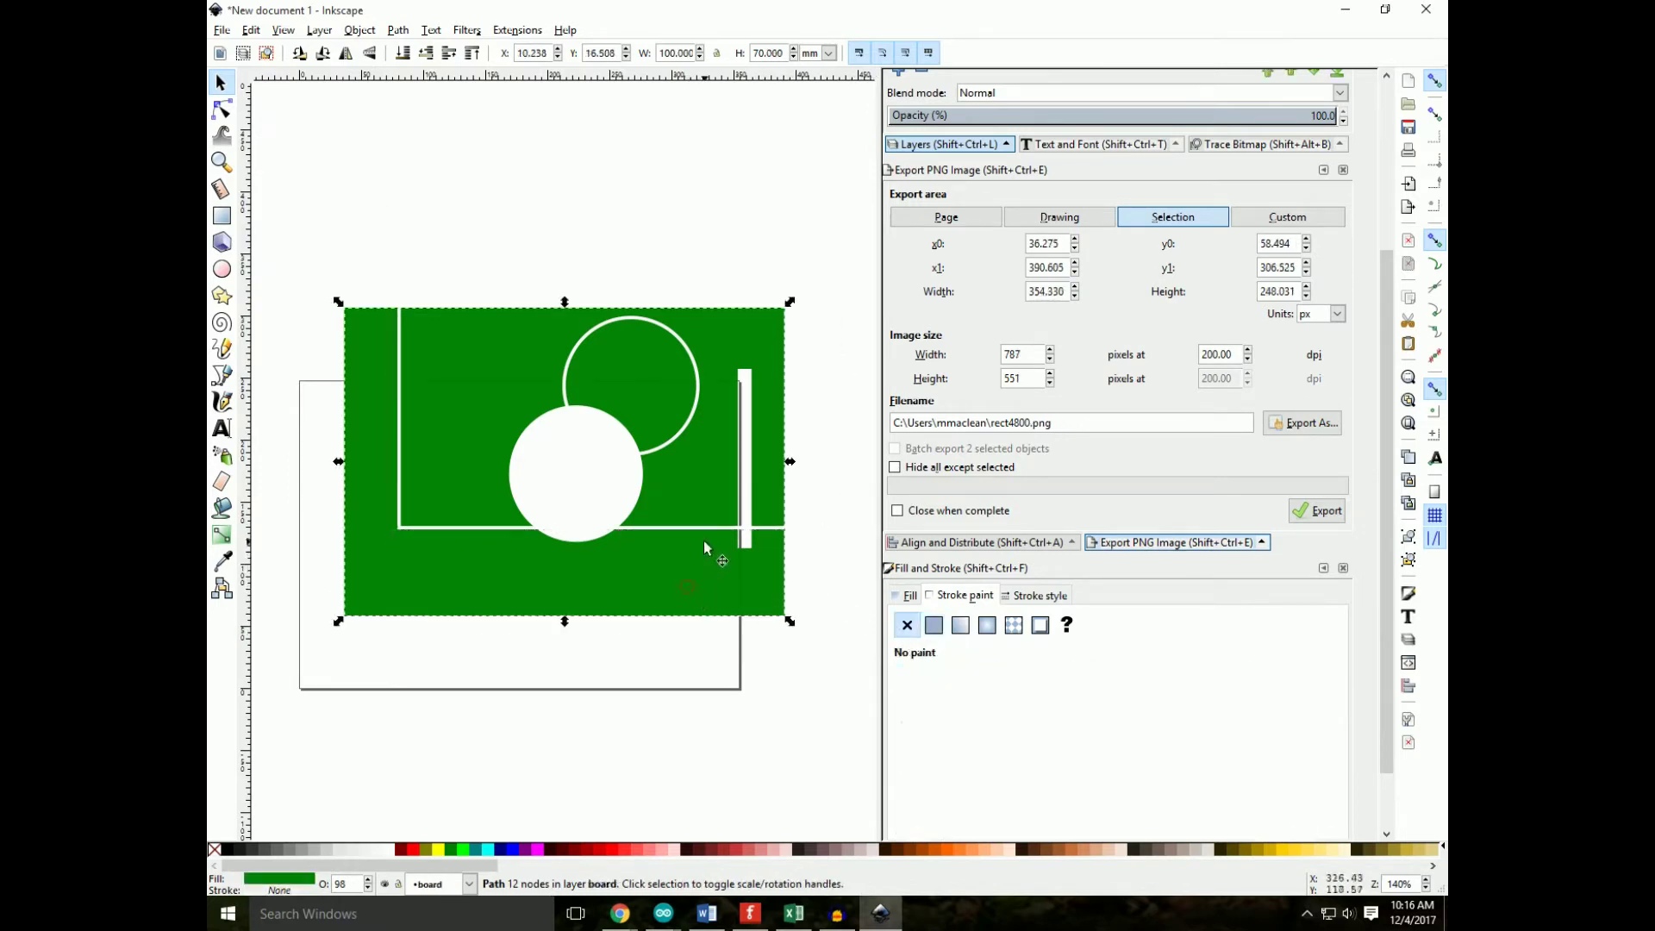
{"action": "left_click", "coordinate": [707, 530], "text": "shift"}
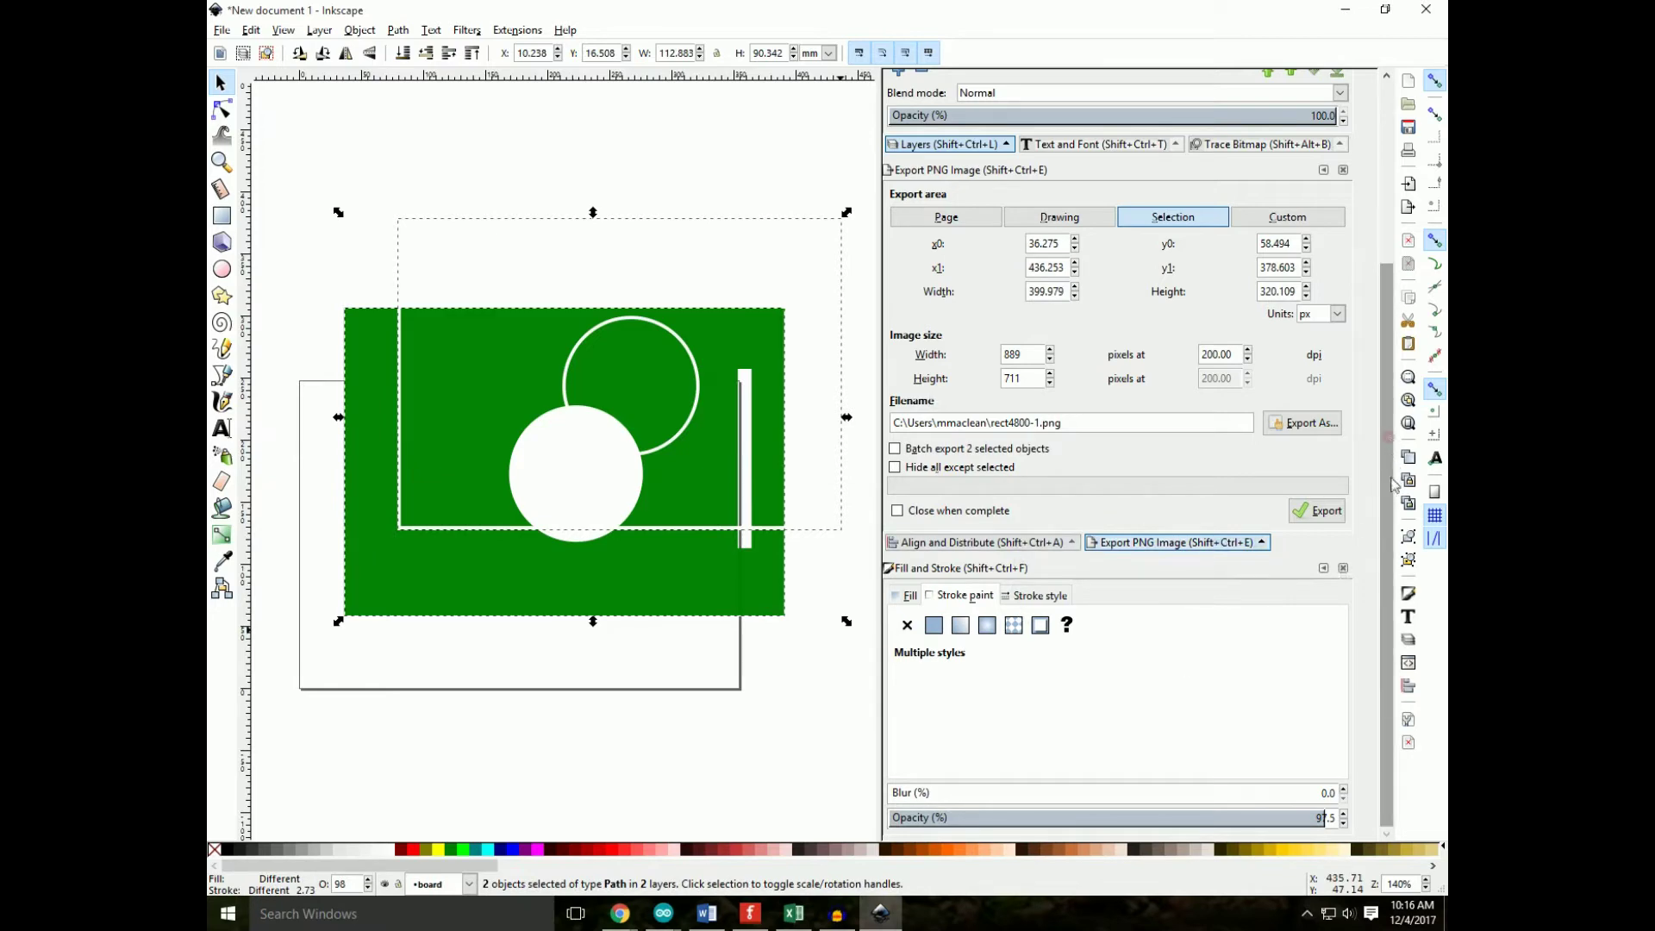
{"action": "left_click_drag", "start_coordinate": [1388, 336], "coordinate": [1389, 181]}
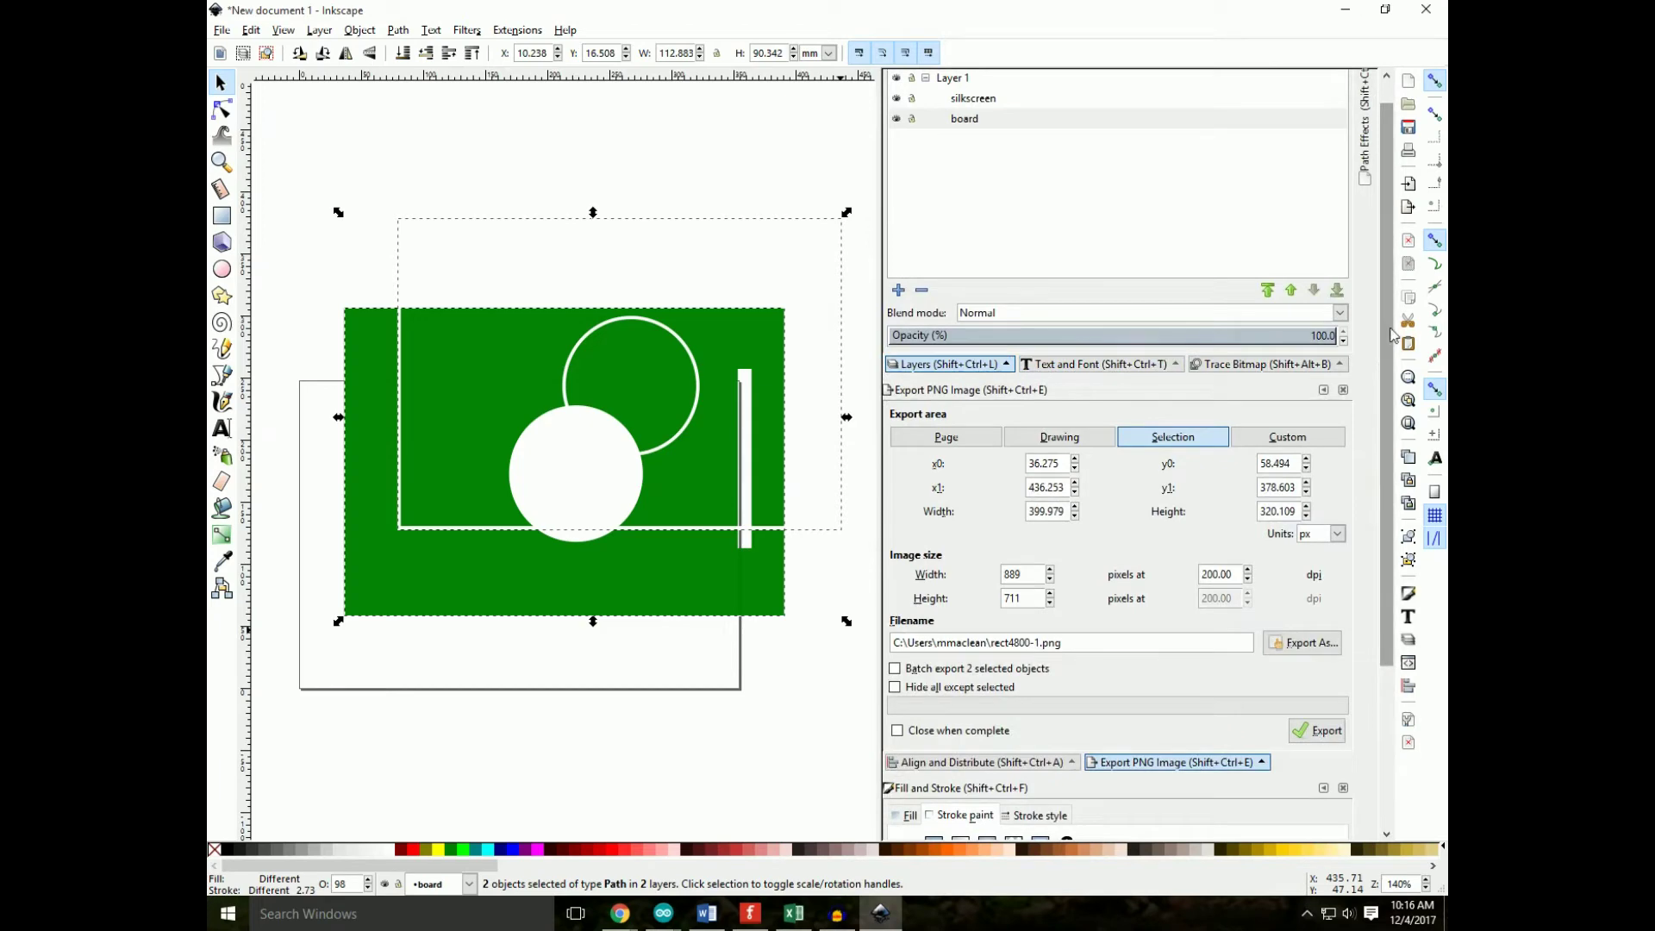
{"action": "left_click_drag", "start_coordinate": [1389, 263], "coordinate": [1429, 609]}
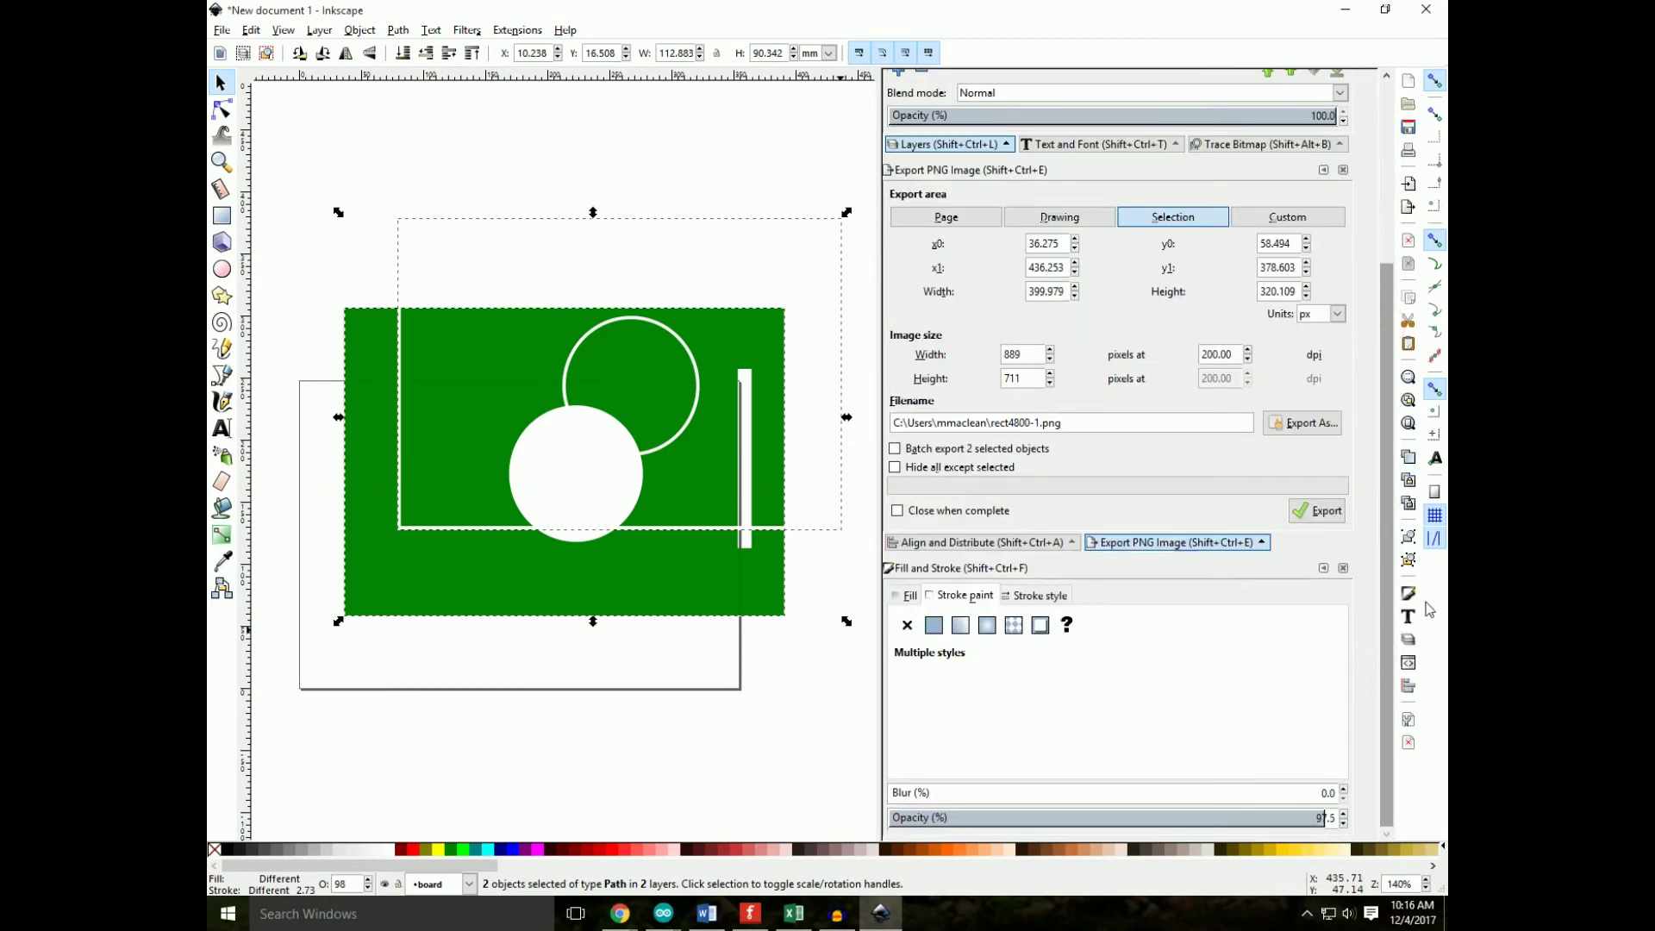
{"action": "left_click", "coordinate": [1006, 544]}
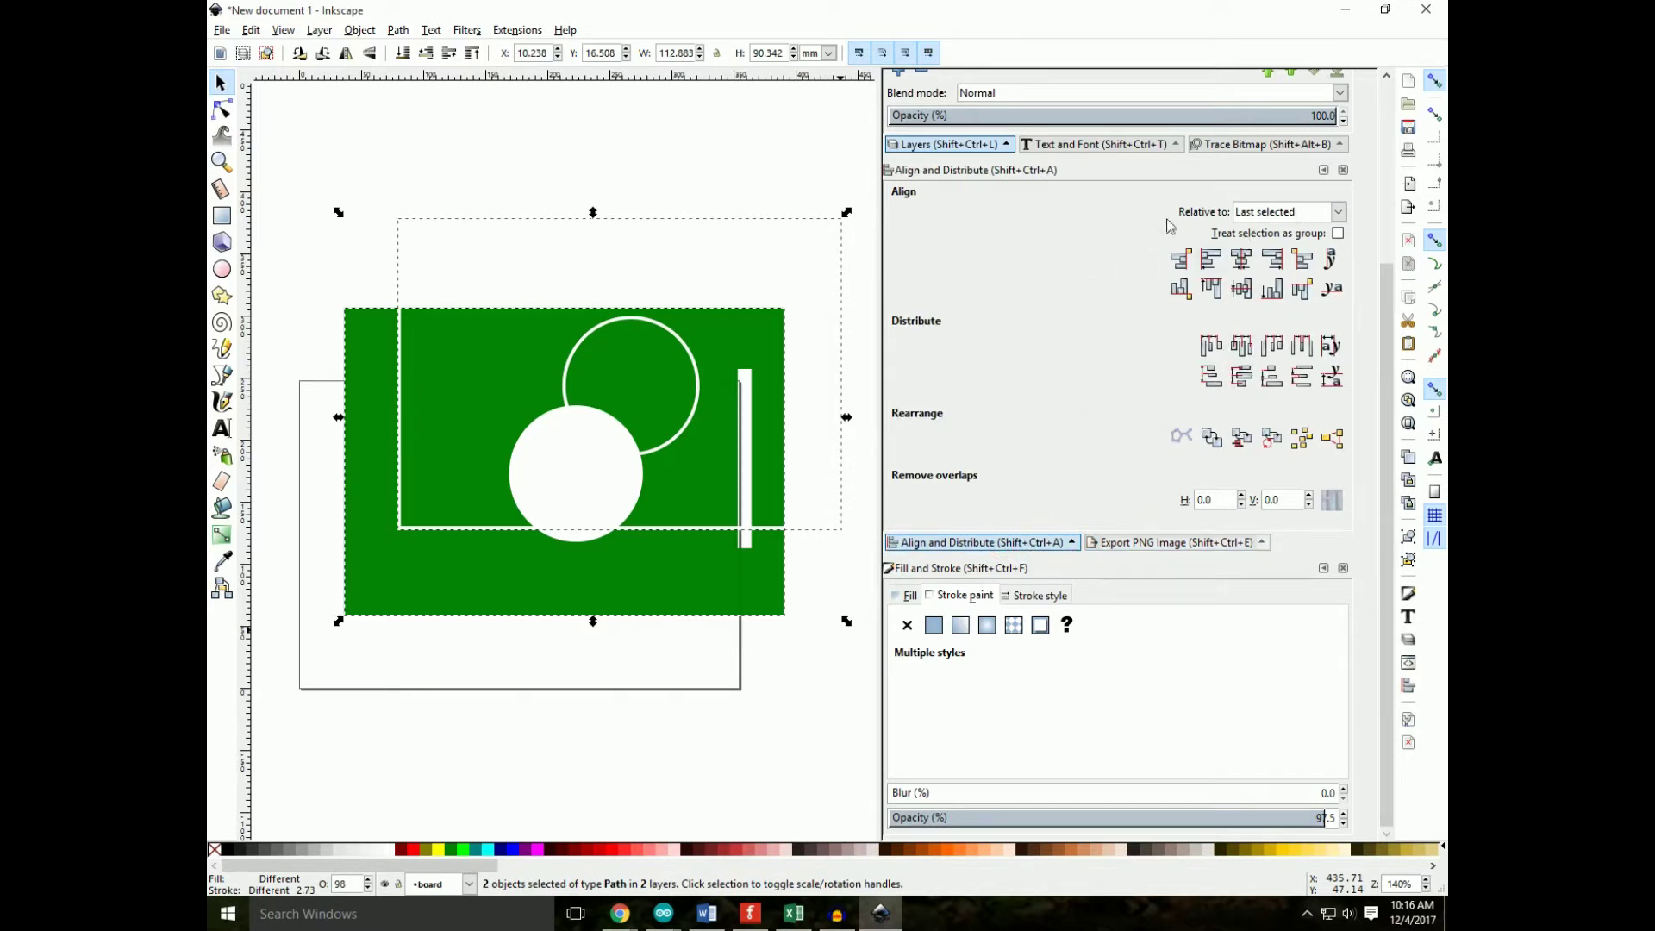
{"action": "left_click", "coordinate": [1336, 212]}
{"action": "left_click", "coordinate": [1269, 318]}
{"action": "left_click", "coordinate": [1242, 259]}
{"action": "left_click", "coordinate": [1242, 289]}
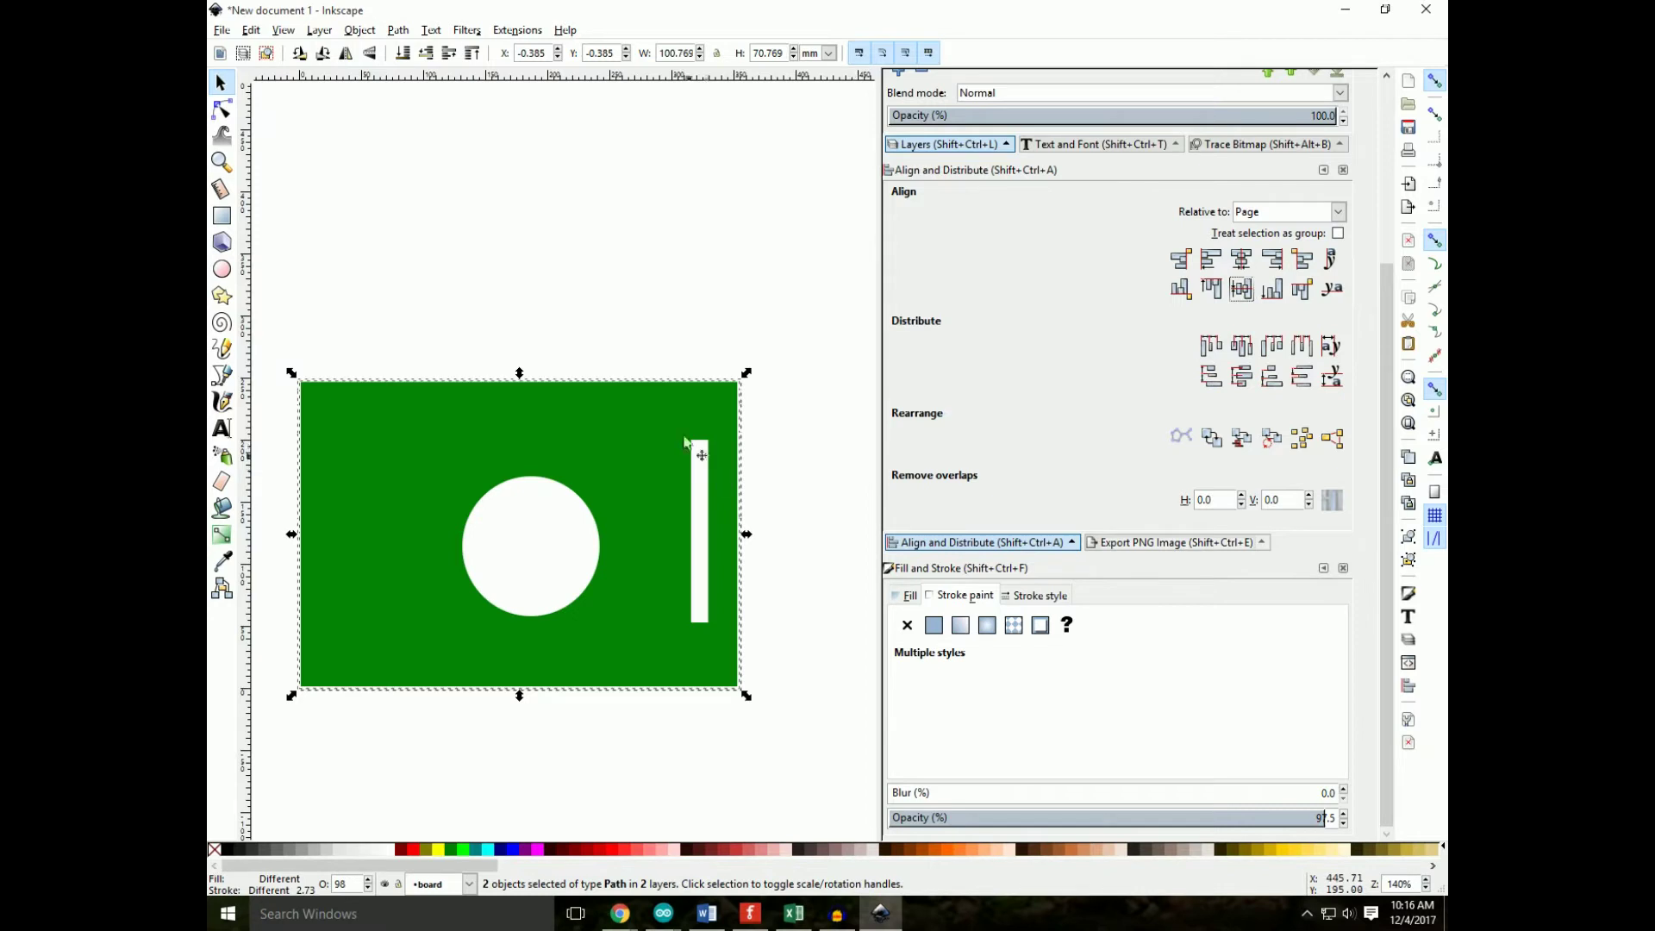
{"action": "left_click", "coordinate": [739, 310]}
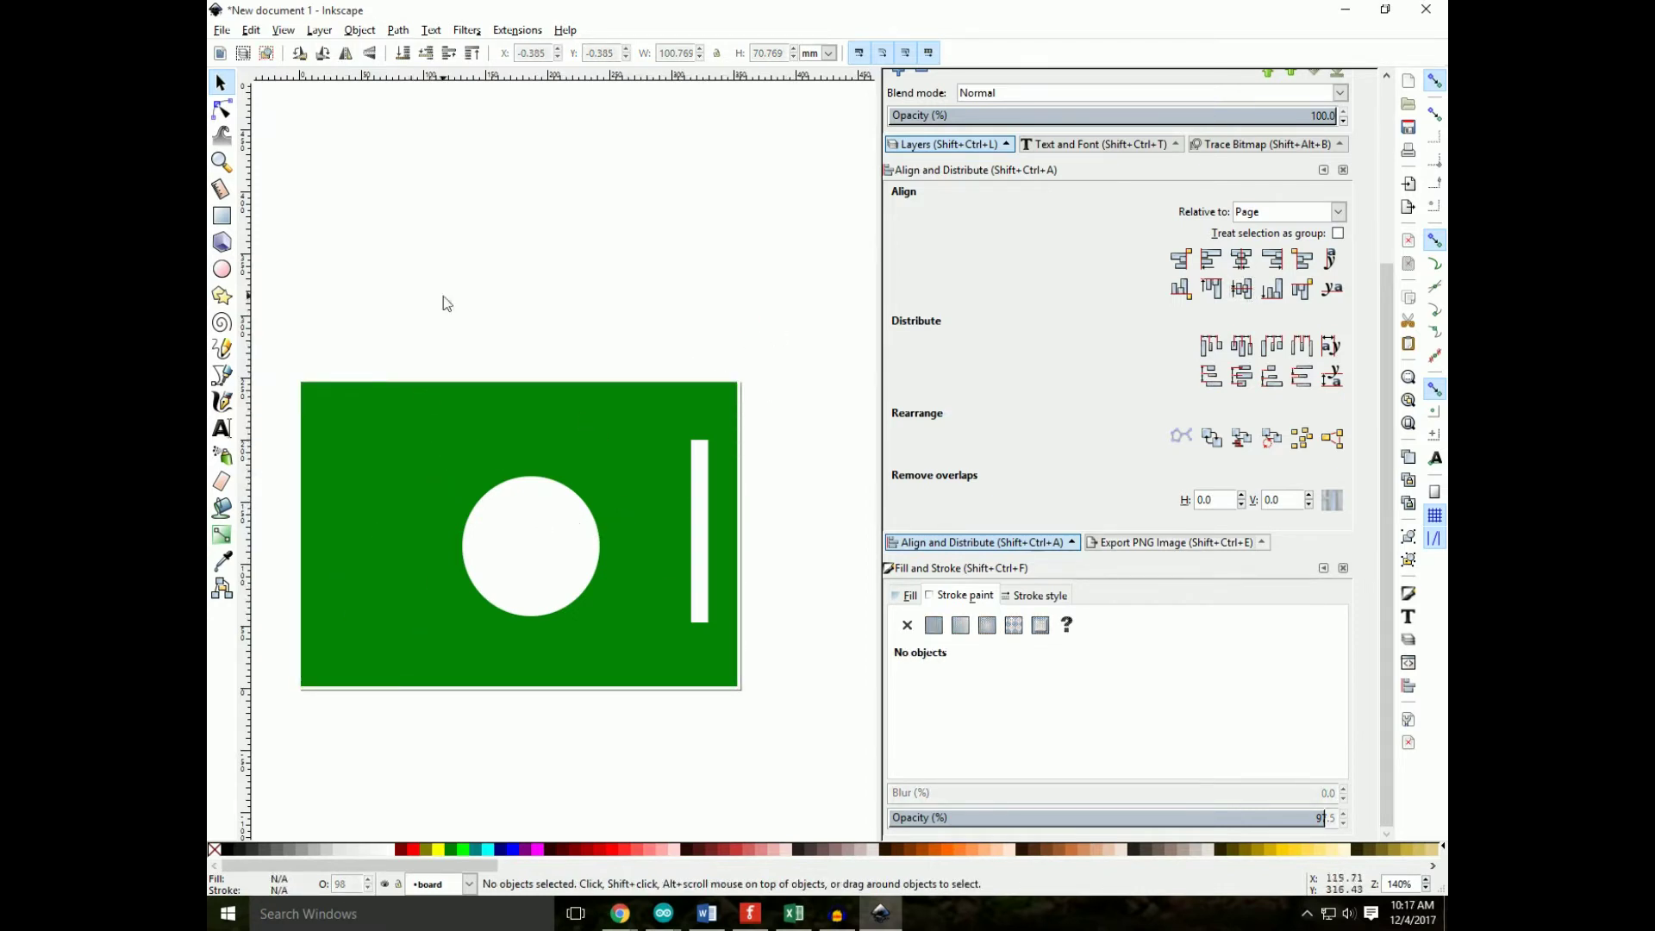
Step: Open the XML Editor from the Edit menu, expand layer1 and select the layer2 node
{"action": "left_click", "coordinate": [251, 31]}
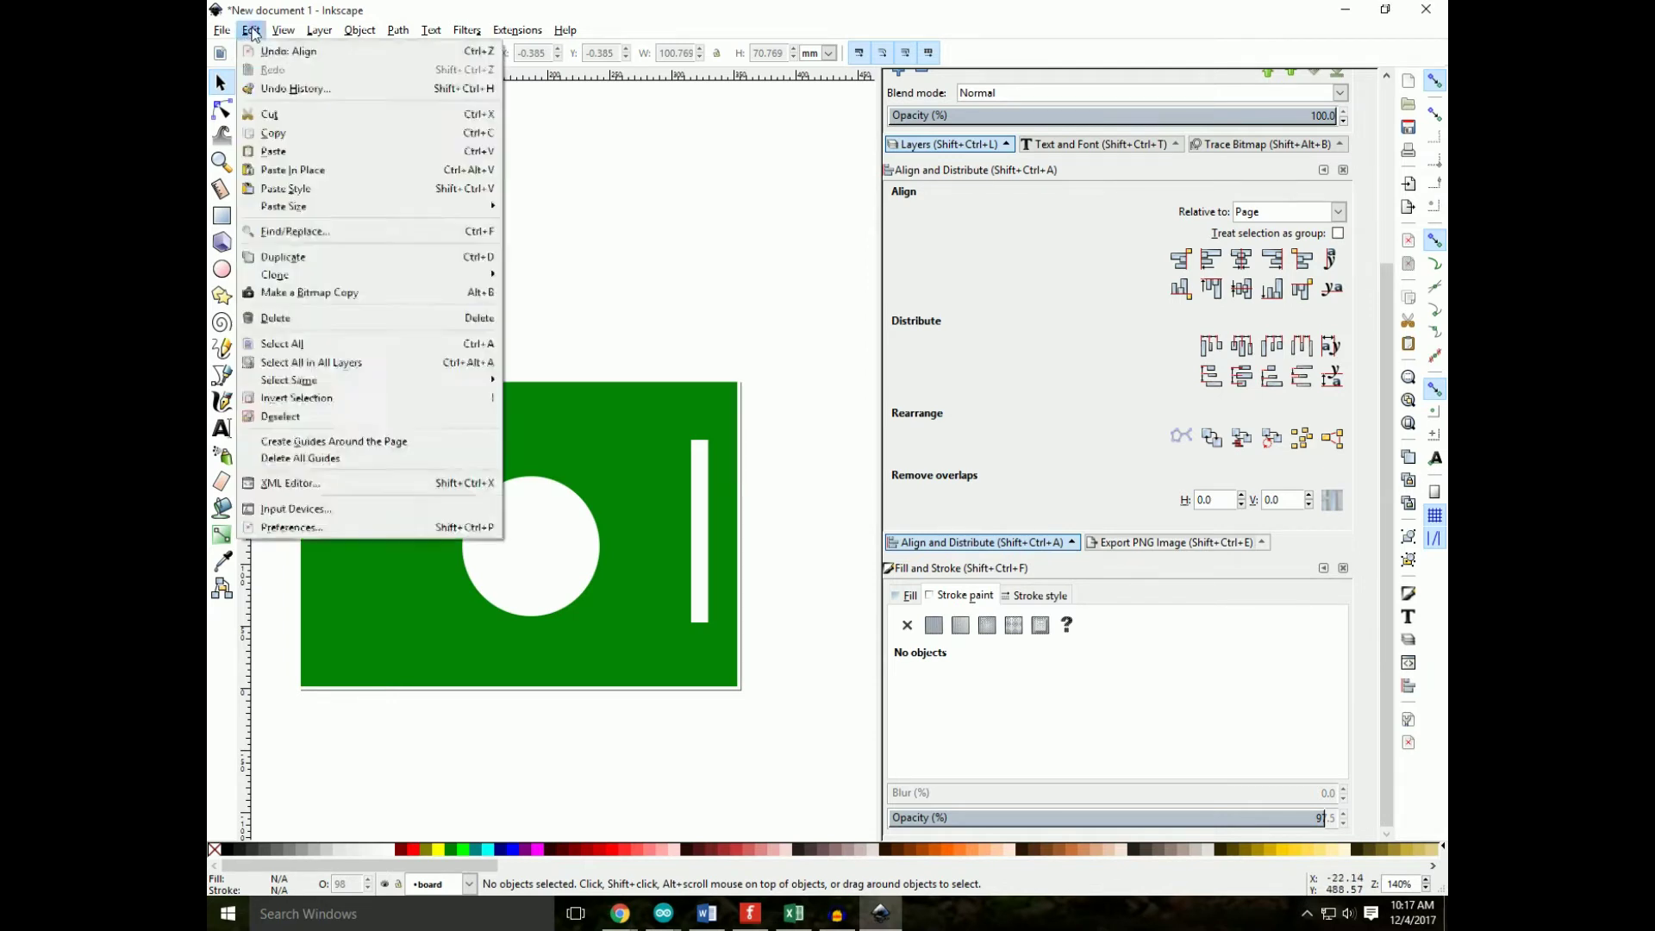
{"action": "left_click", "coordinate": [301, 483]}
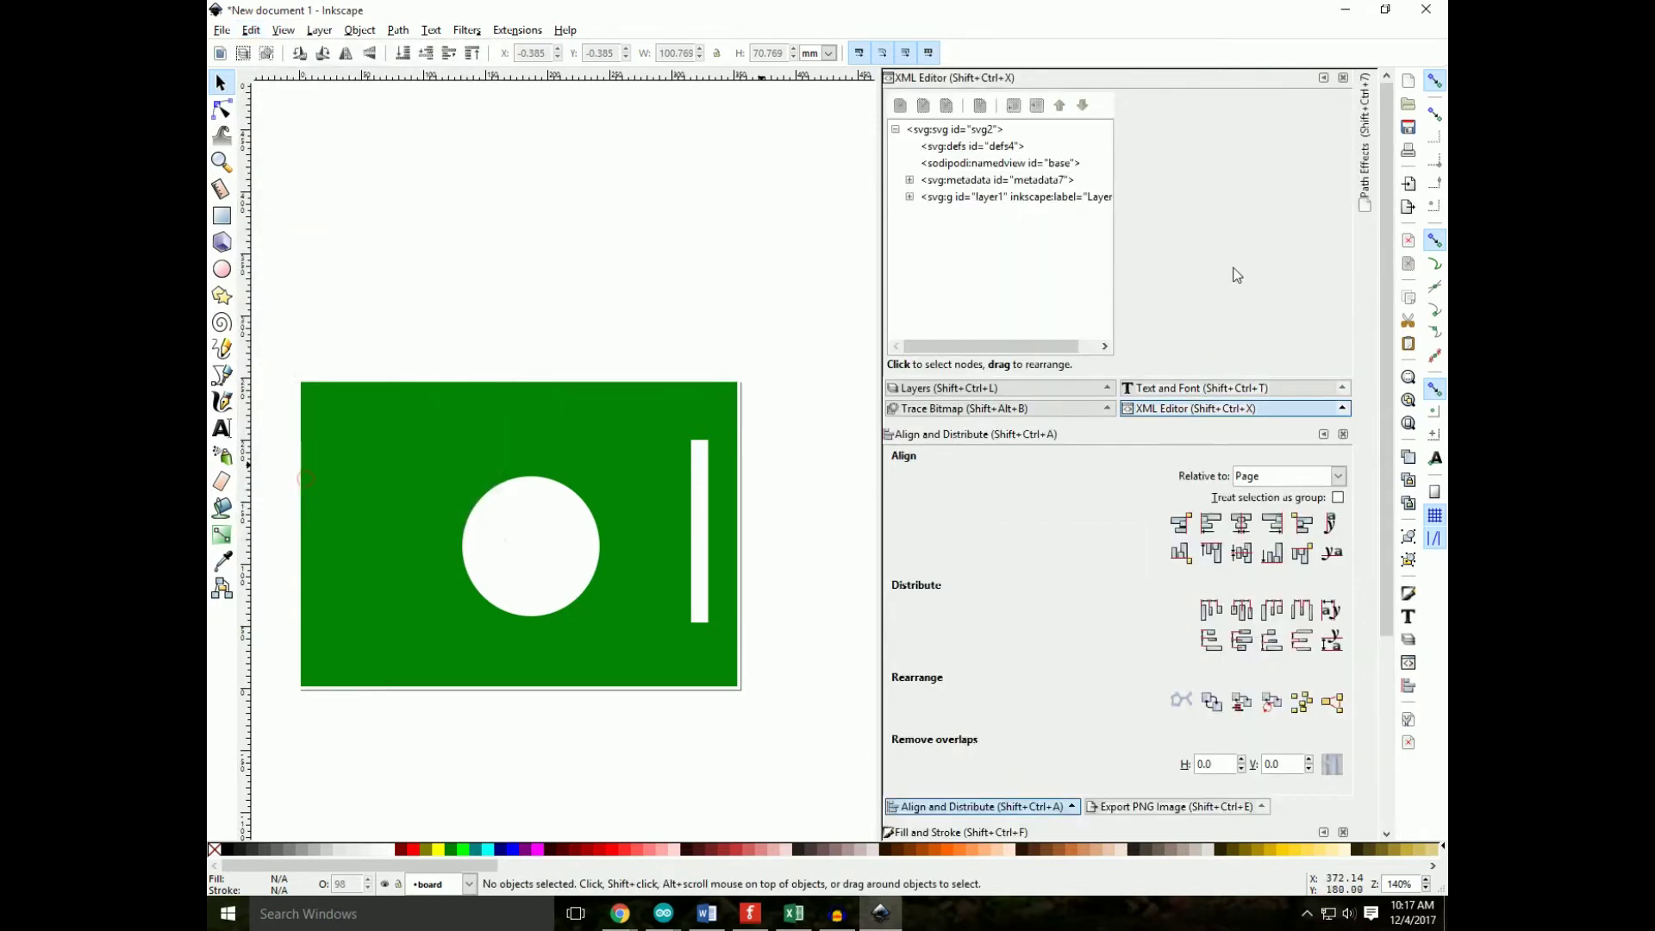
{"action": "left_click", "coordinate": [910, 197]}
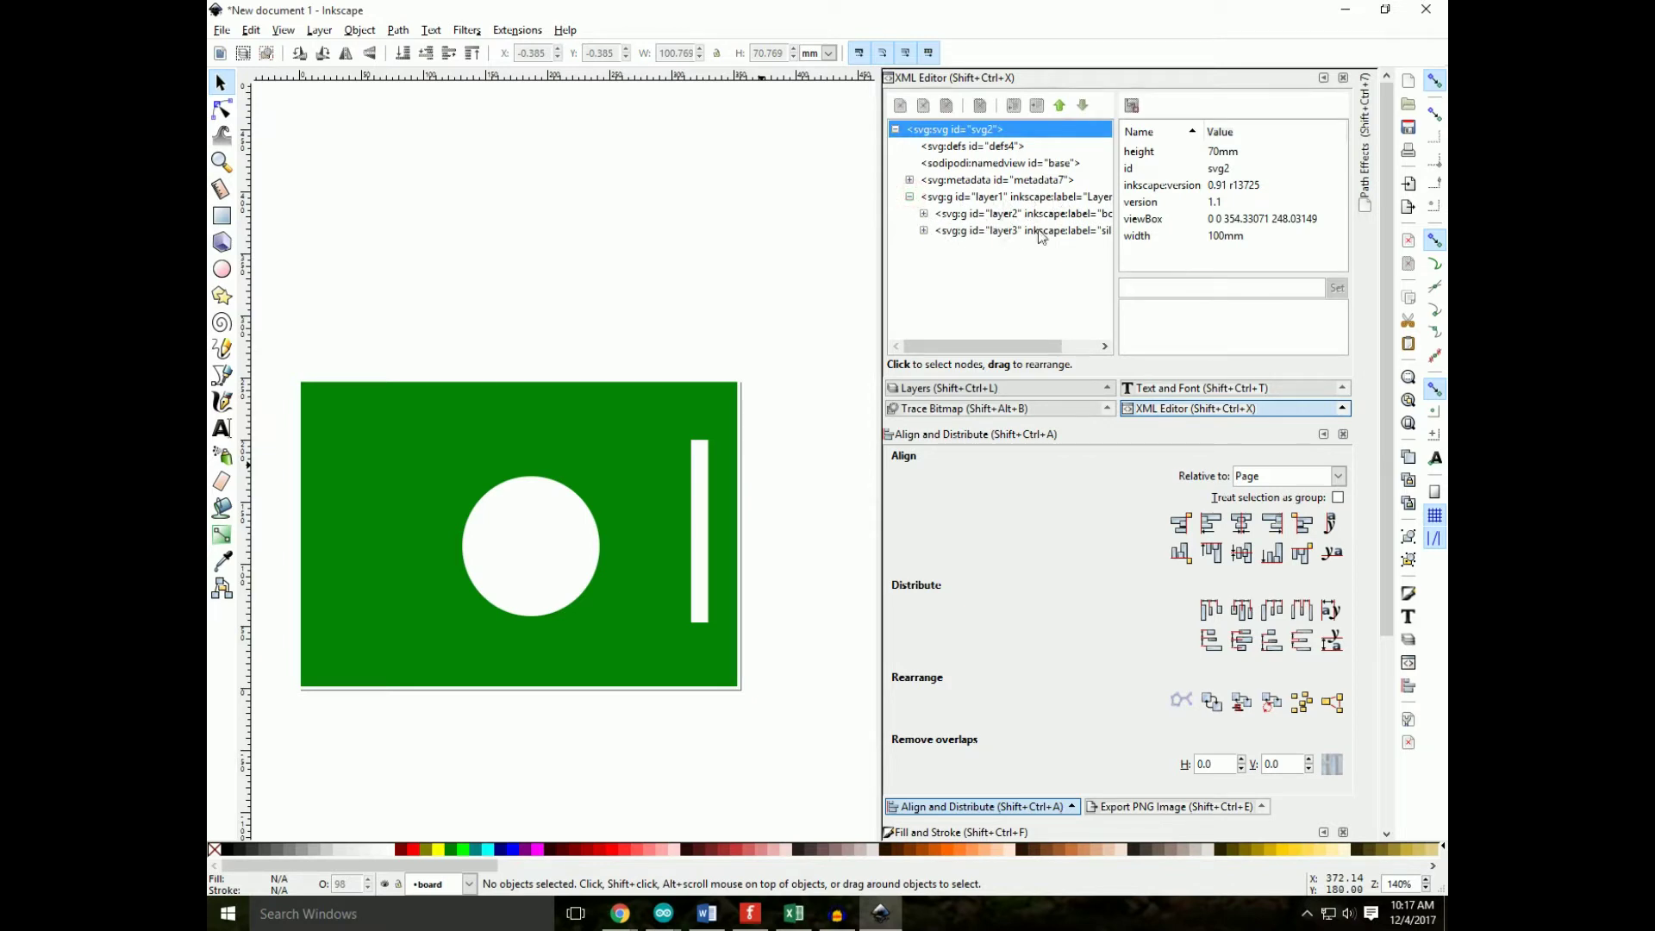
{"action": "left_click", "coordinate": [973, 216]}
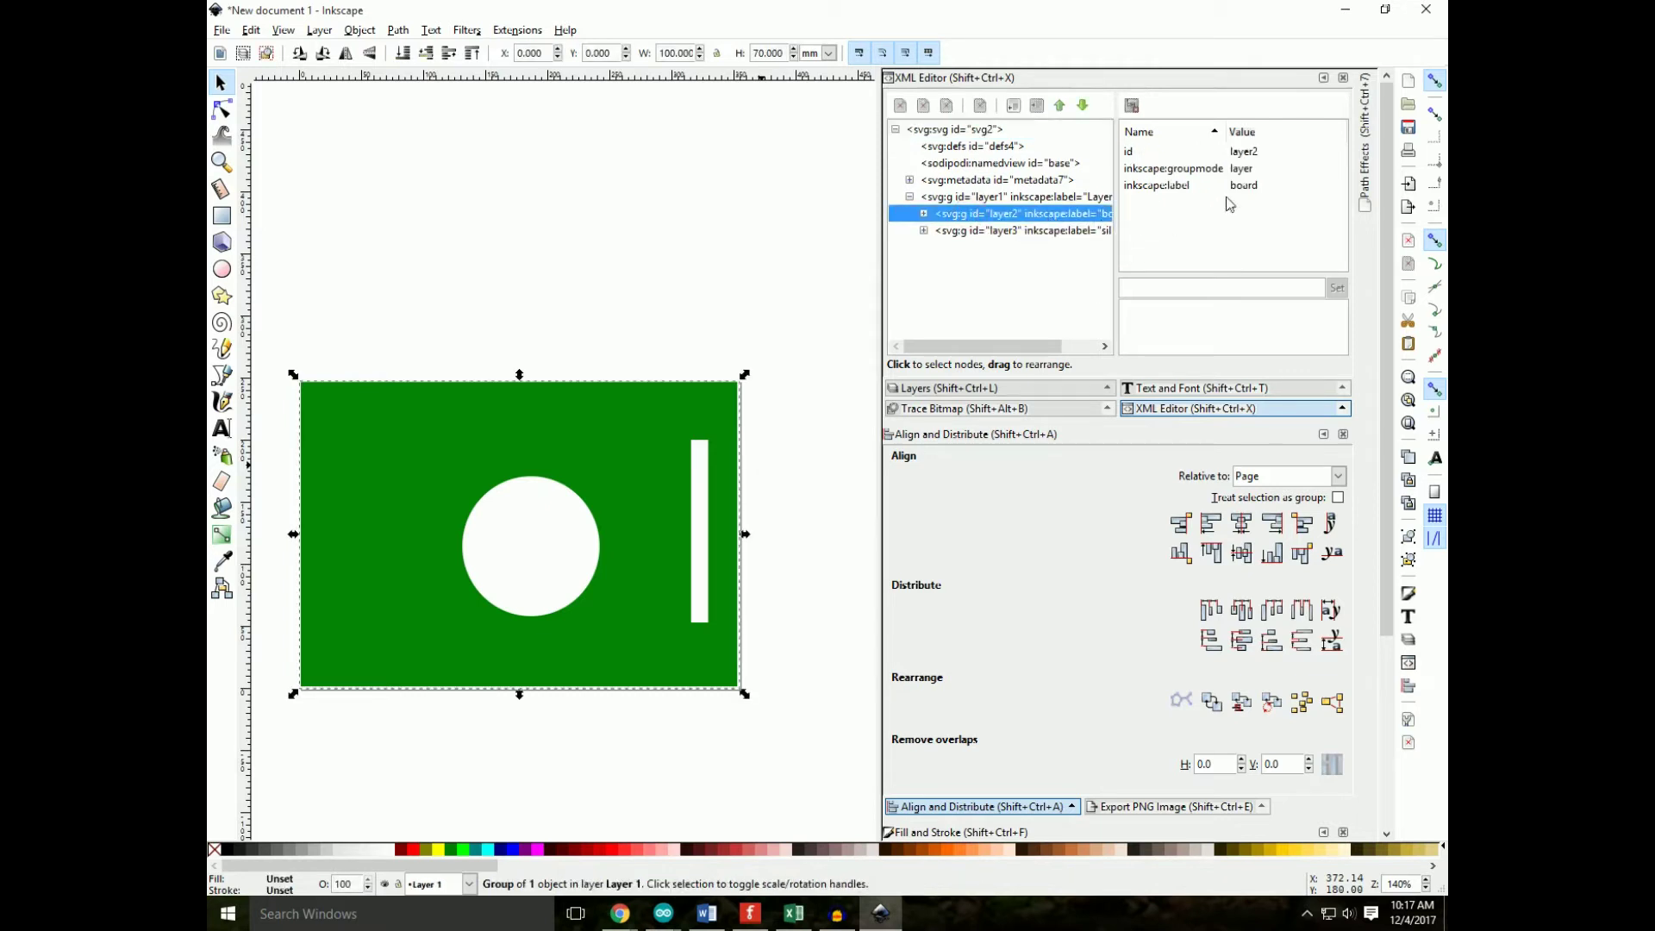
Step: Change the layer2 sub-layer's id to 'board'
{"action": "left_click", "coordinate": [1252, 155]}
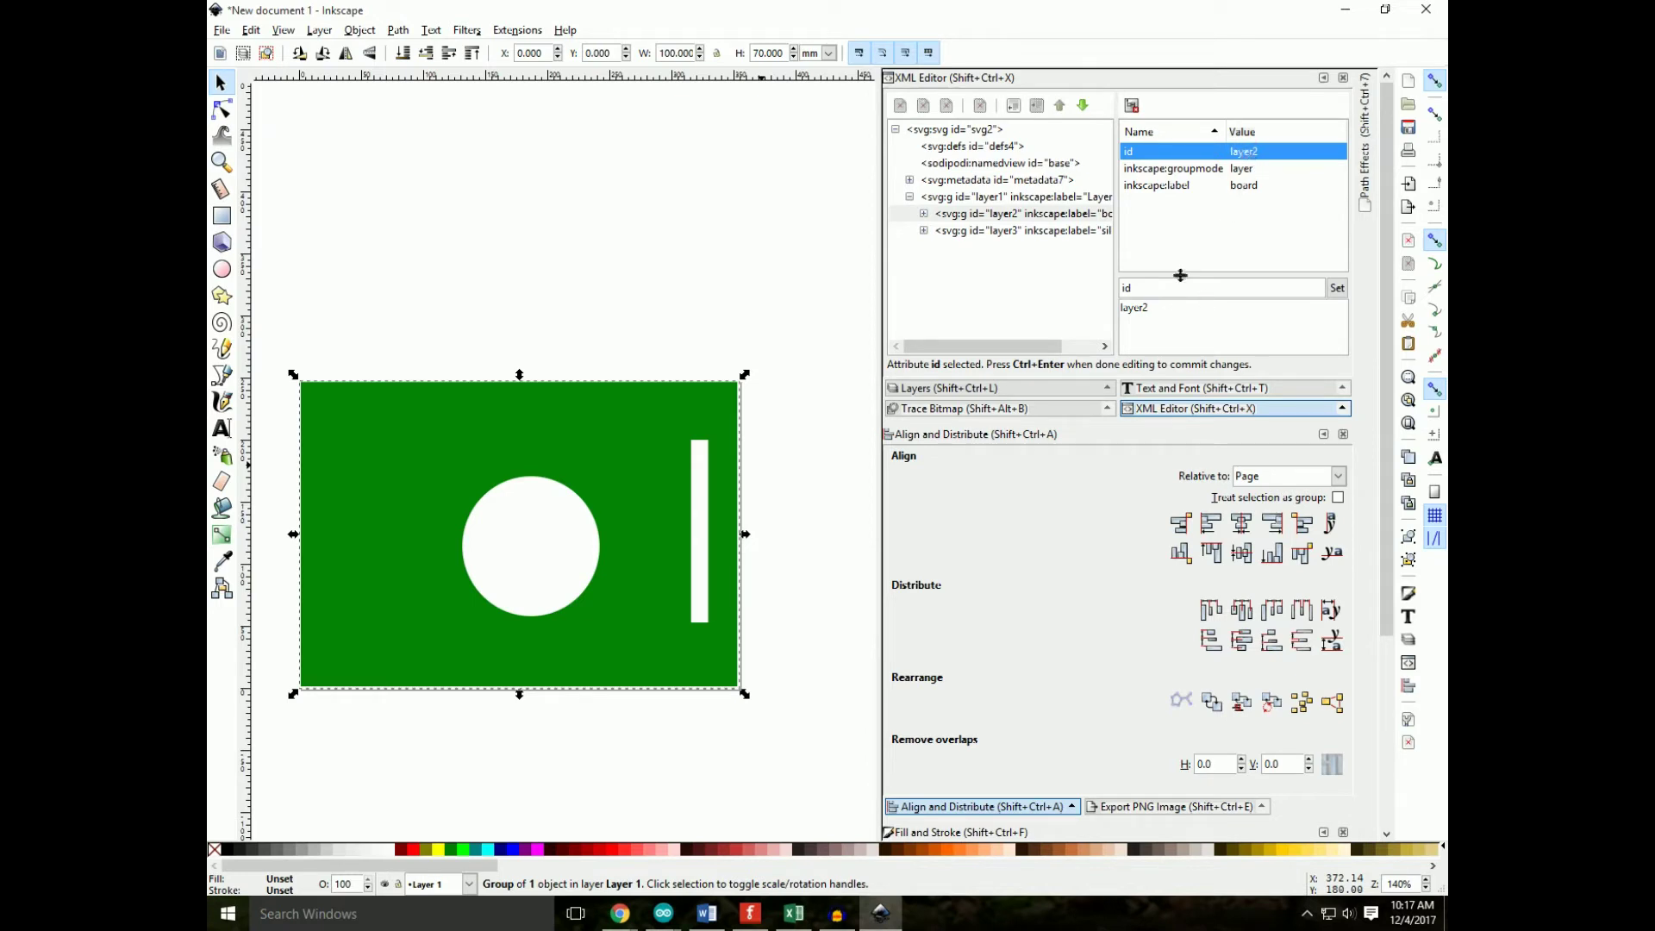
{"action": "left_click", "coordinate": [1174, 308]}
{"action": "key", "text": "ctrl+a"}
{"action": "type", "text": "b"}
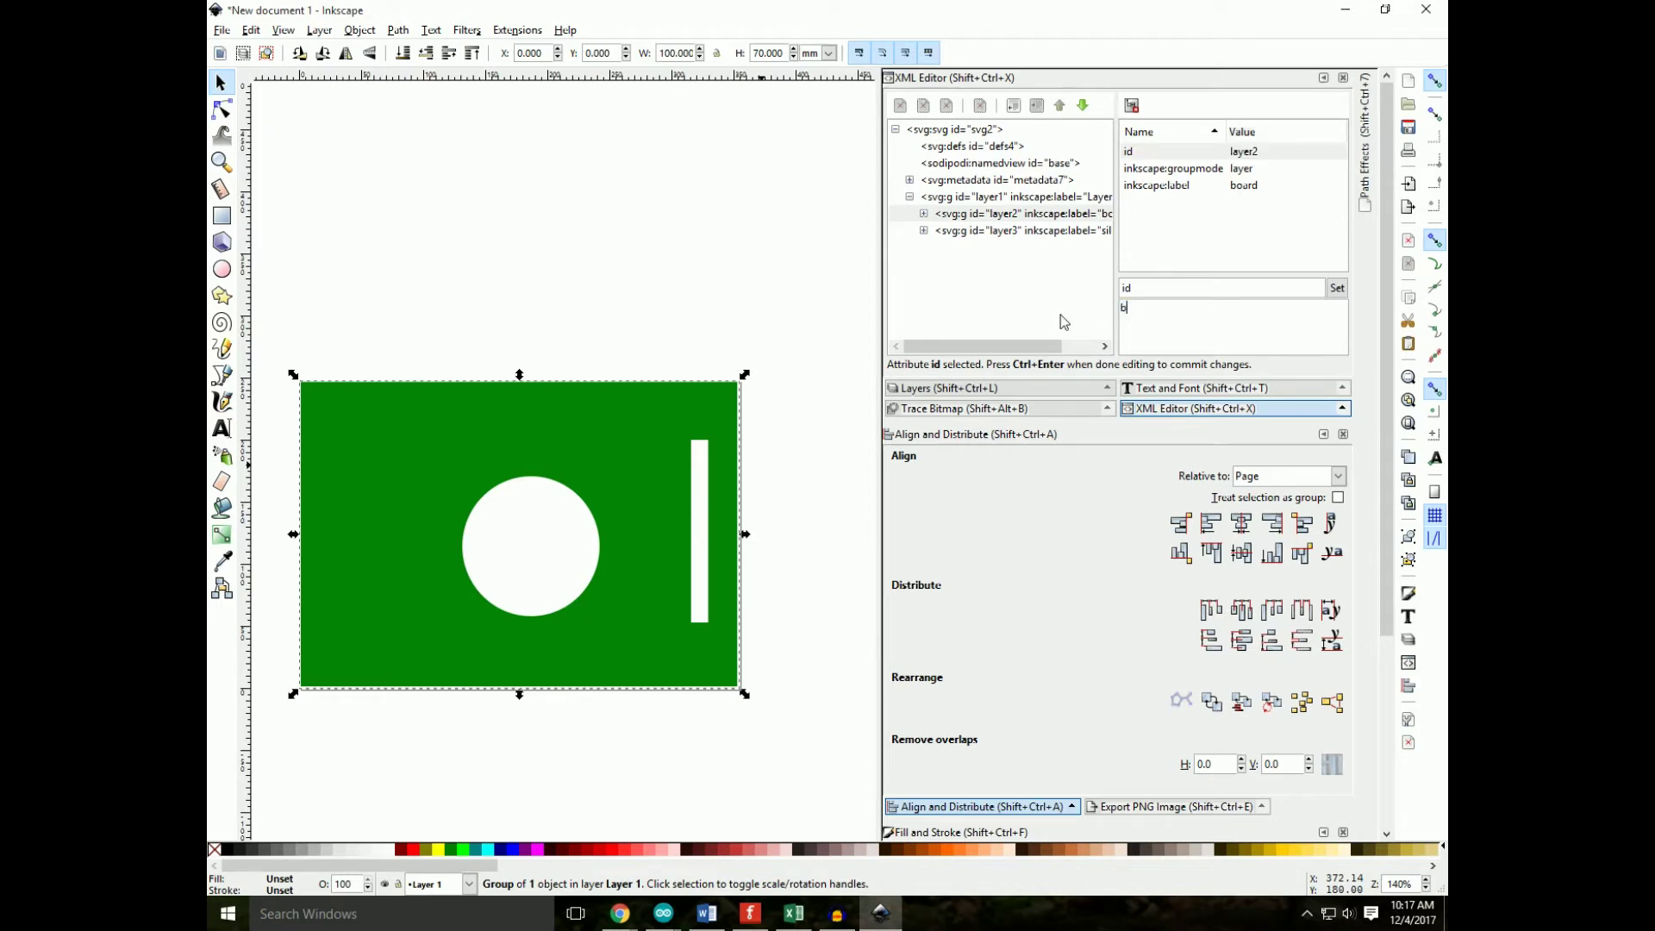
{"action": "left_click", "coordinate": [1337, 288]}
Step: Change the layer3 sub-layer's id to 'silkscreen'
{"action": "left_click", "coordinate": [1051, 234]}
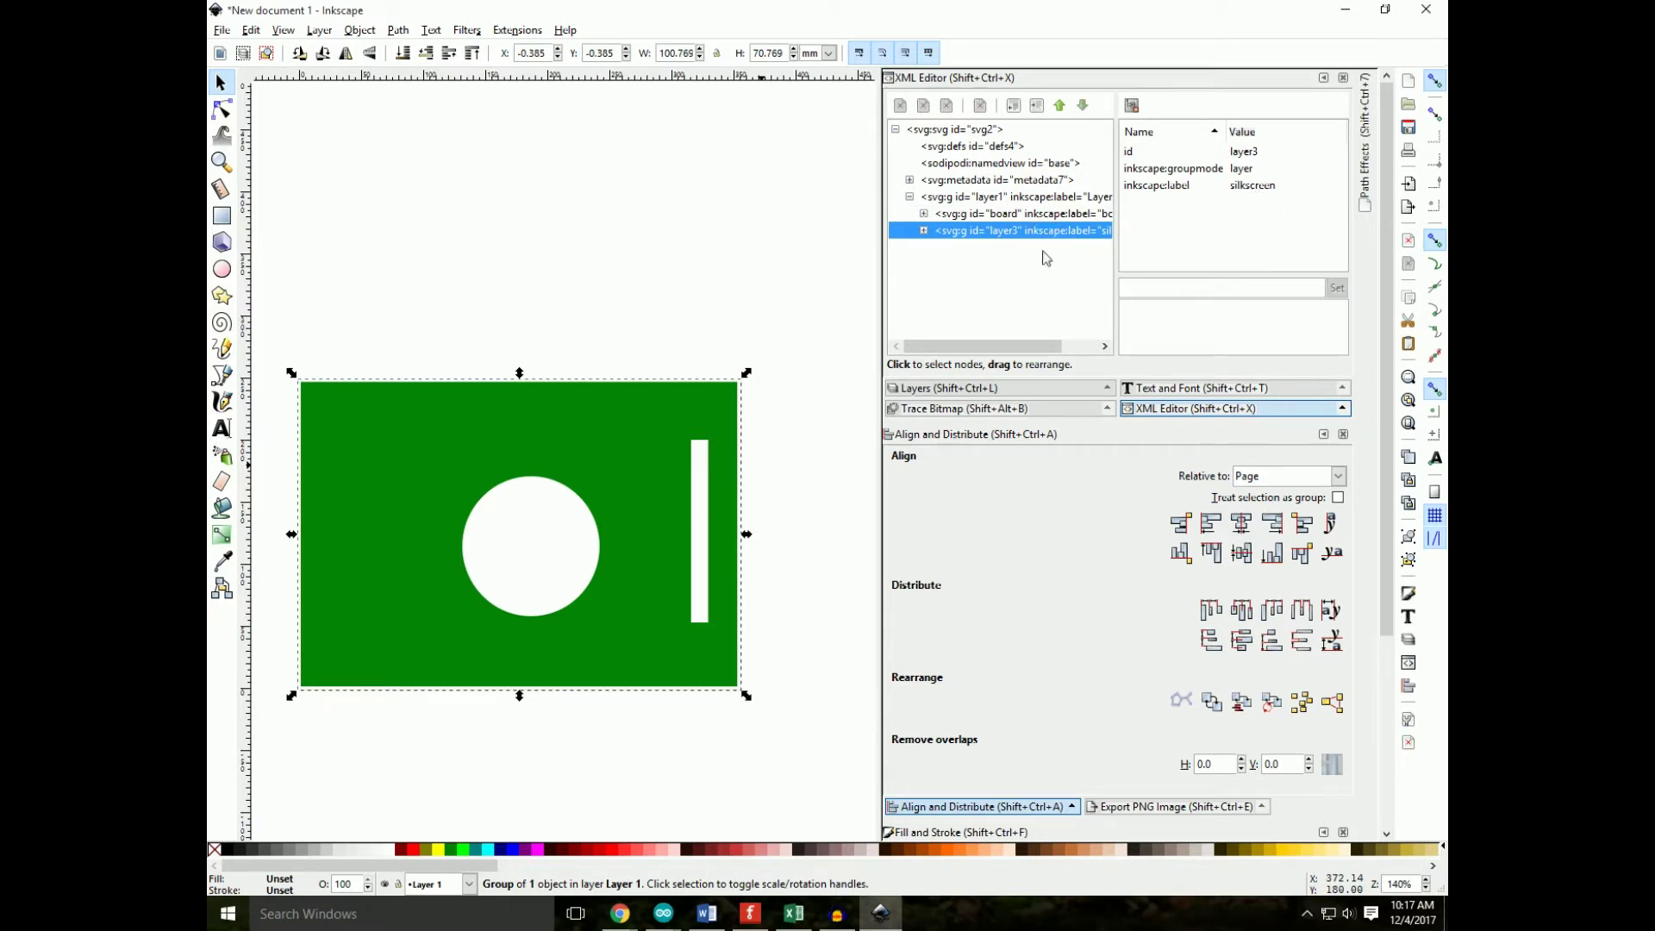
{"action": "left_click", "coordinate": [1242, 152]}
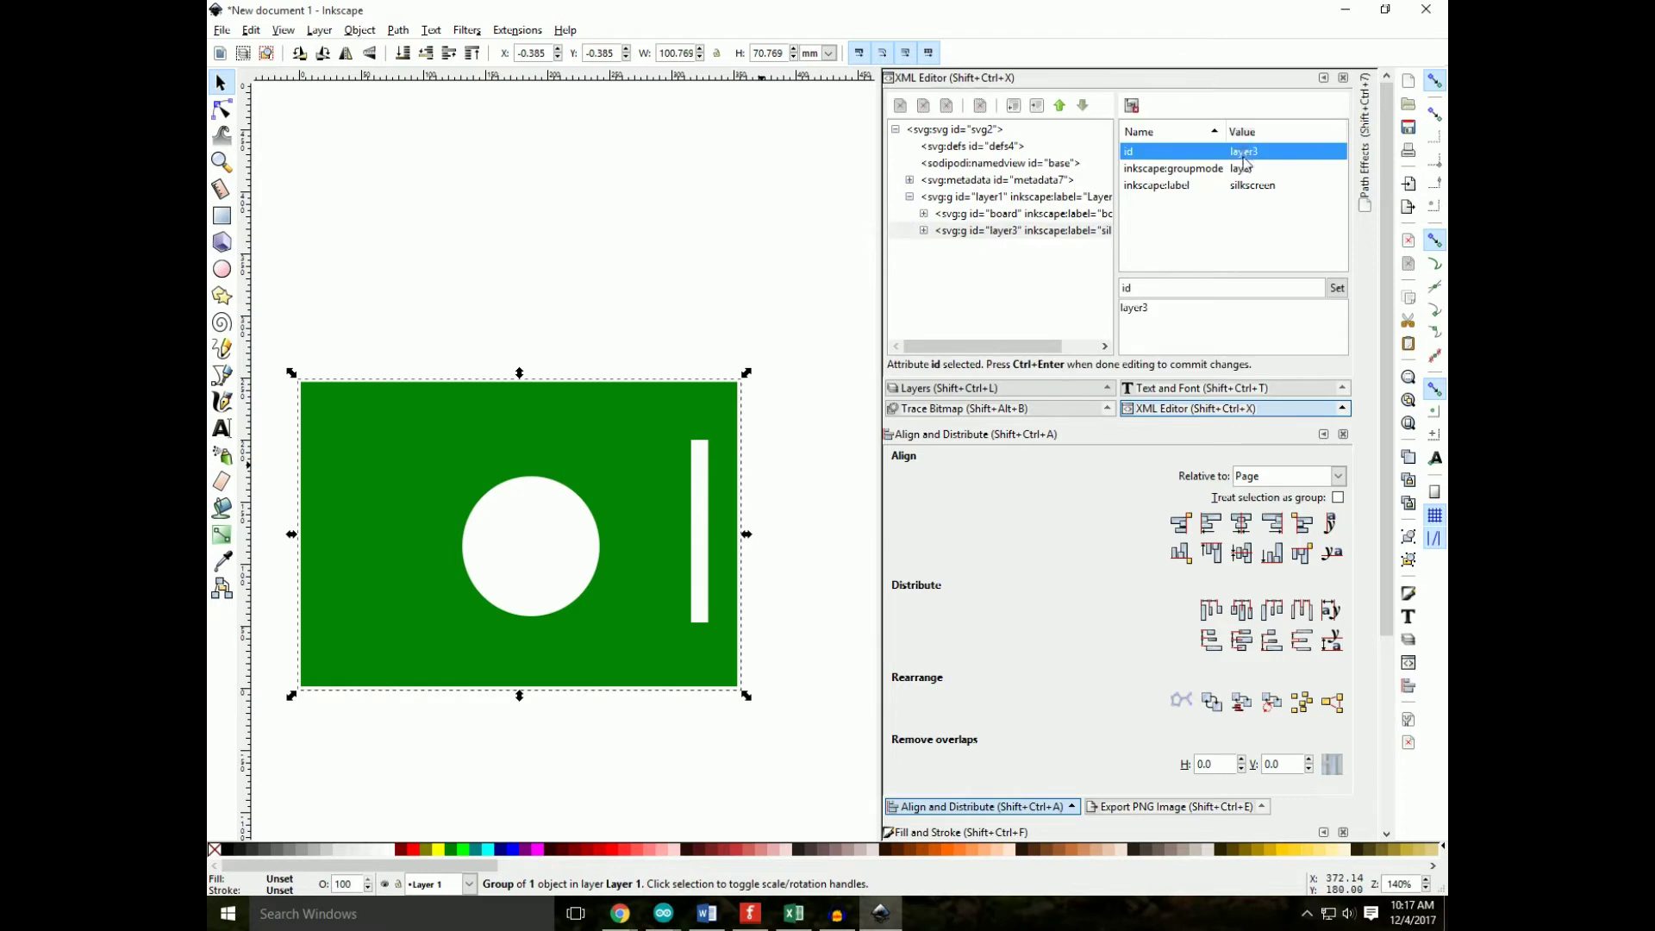
{"action": "left_click", "coordinate": [1176, 312]}
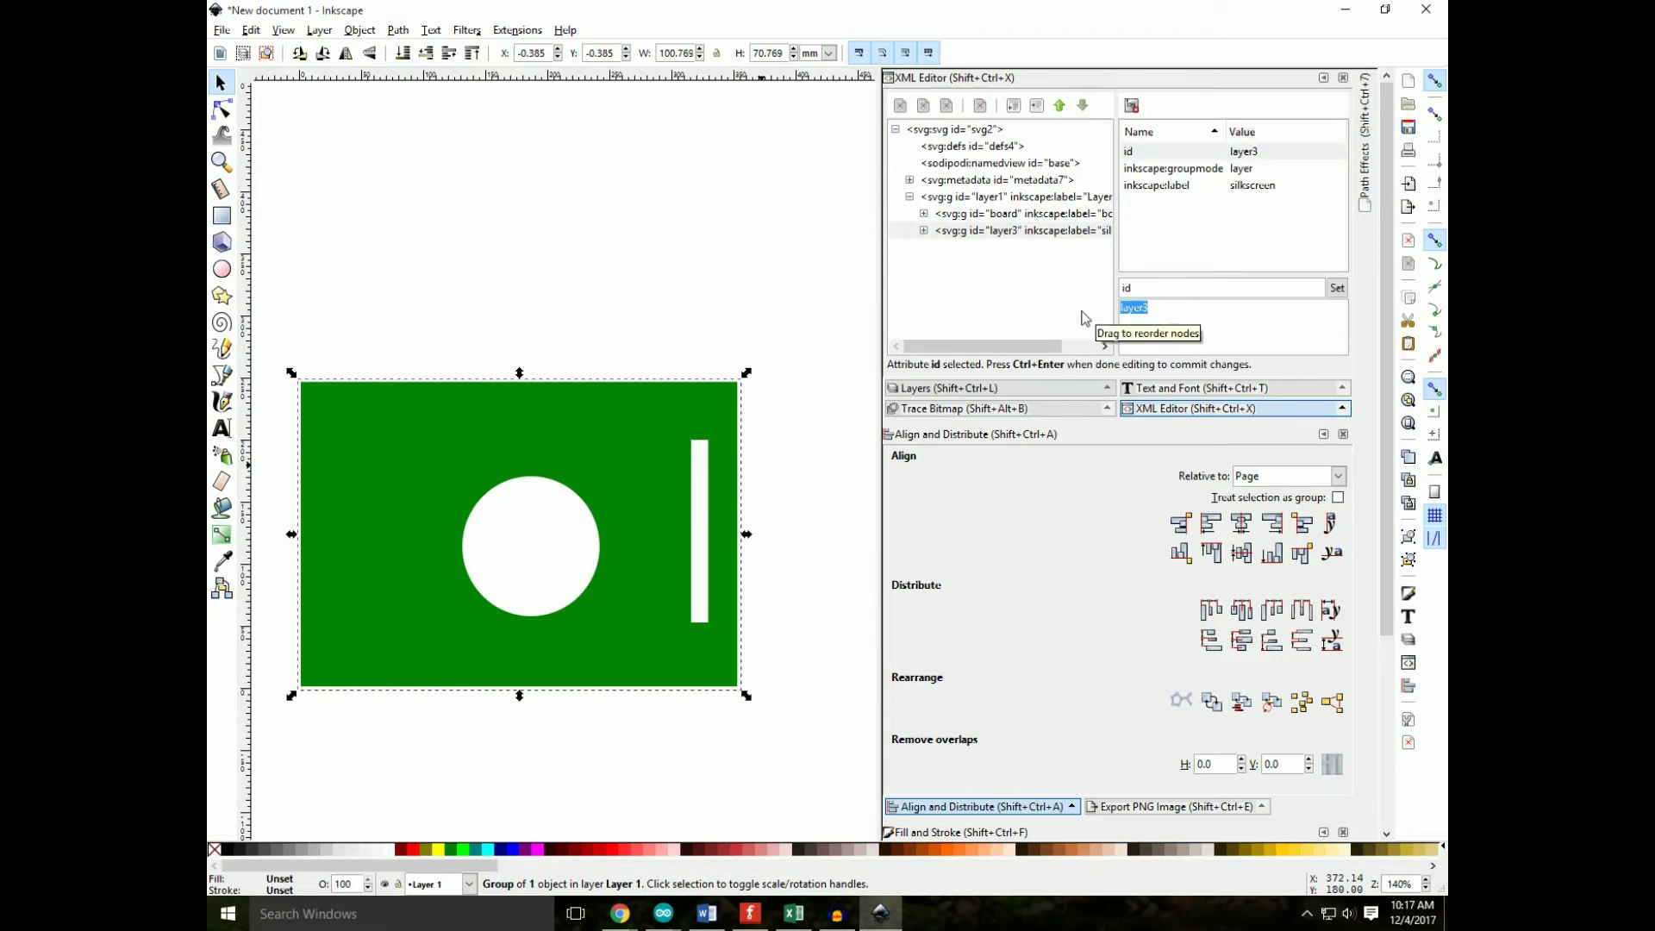
{"action": "type", "text": "silkscreen"}
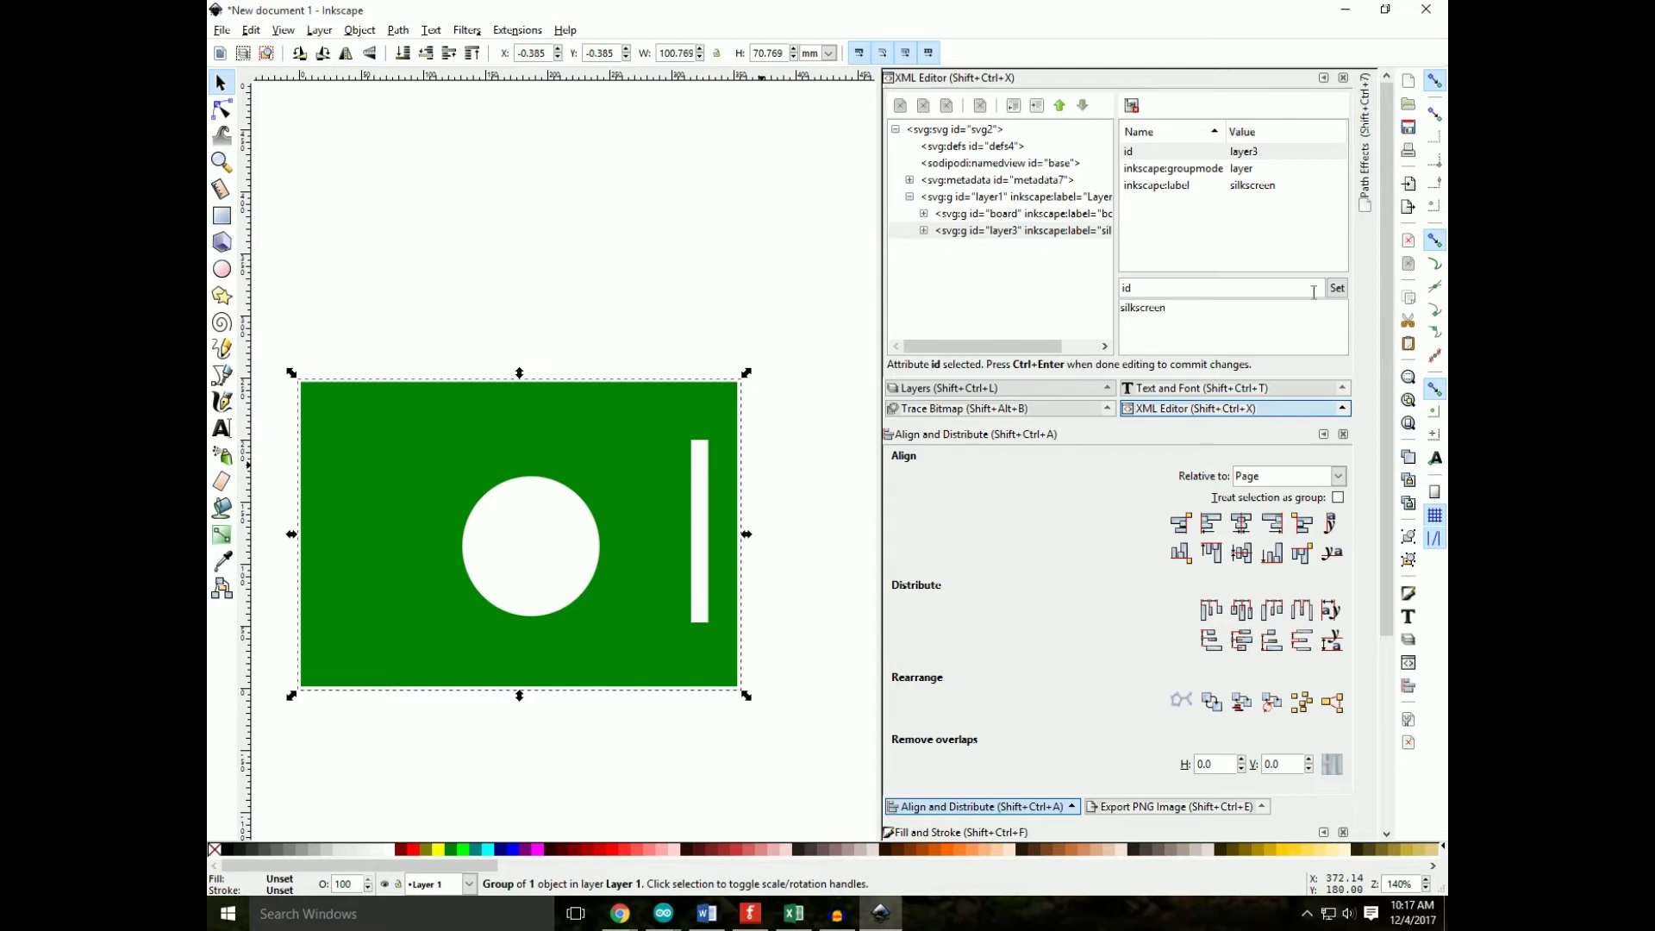
{"action": "left_click", "coordinate": [1337, 288]}
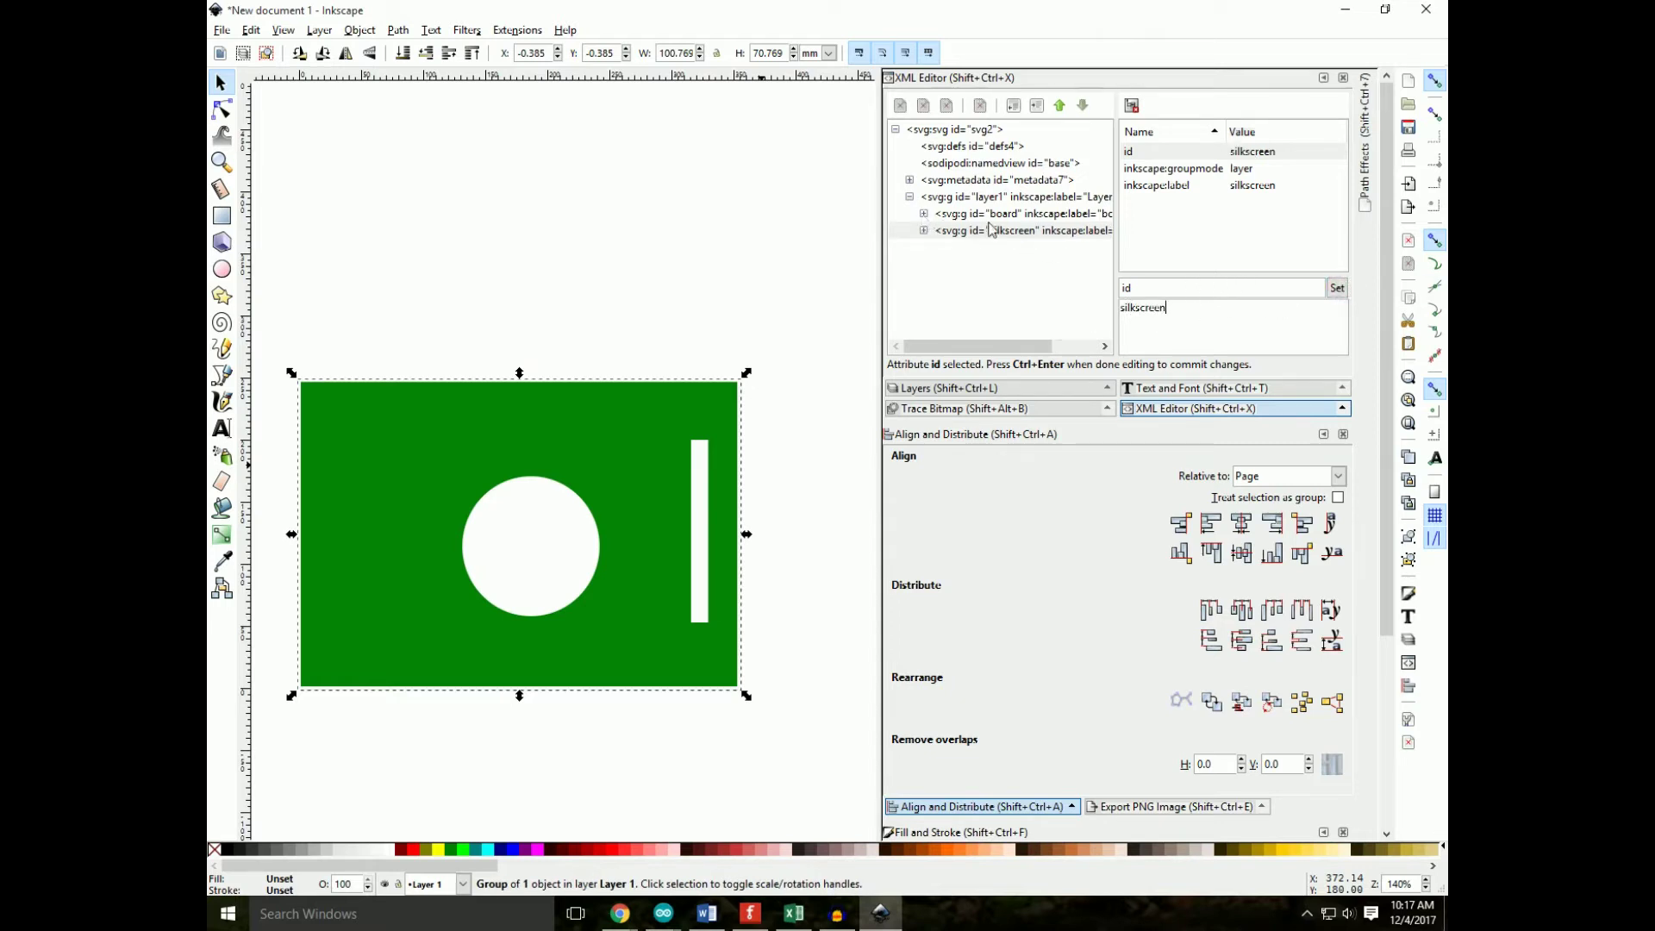
{"action": "left_click", "coordinate": [924, 215]}
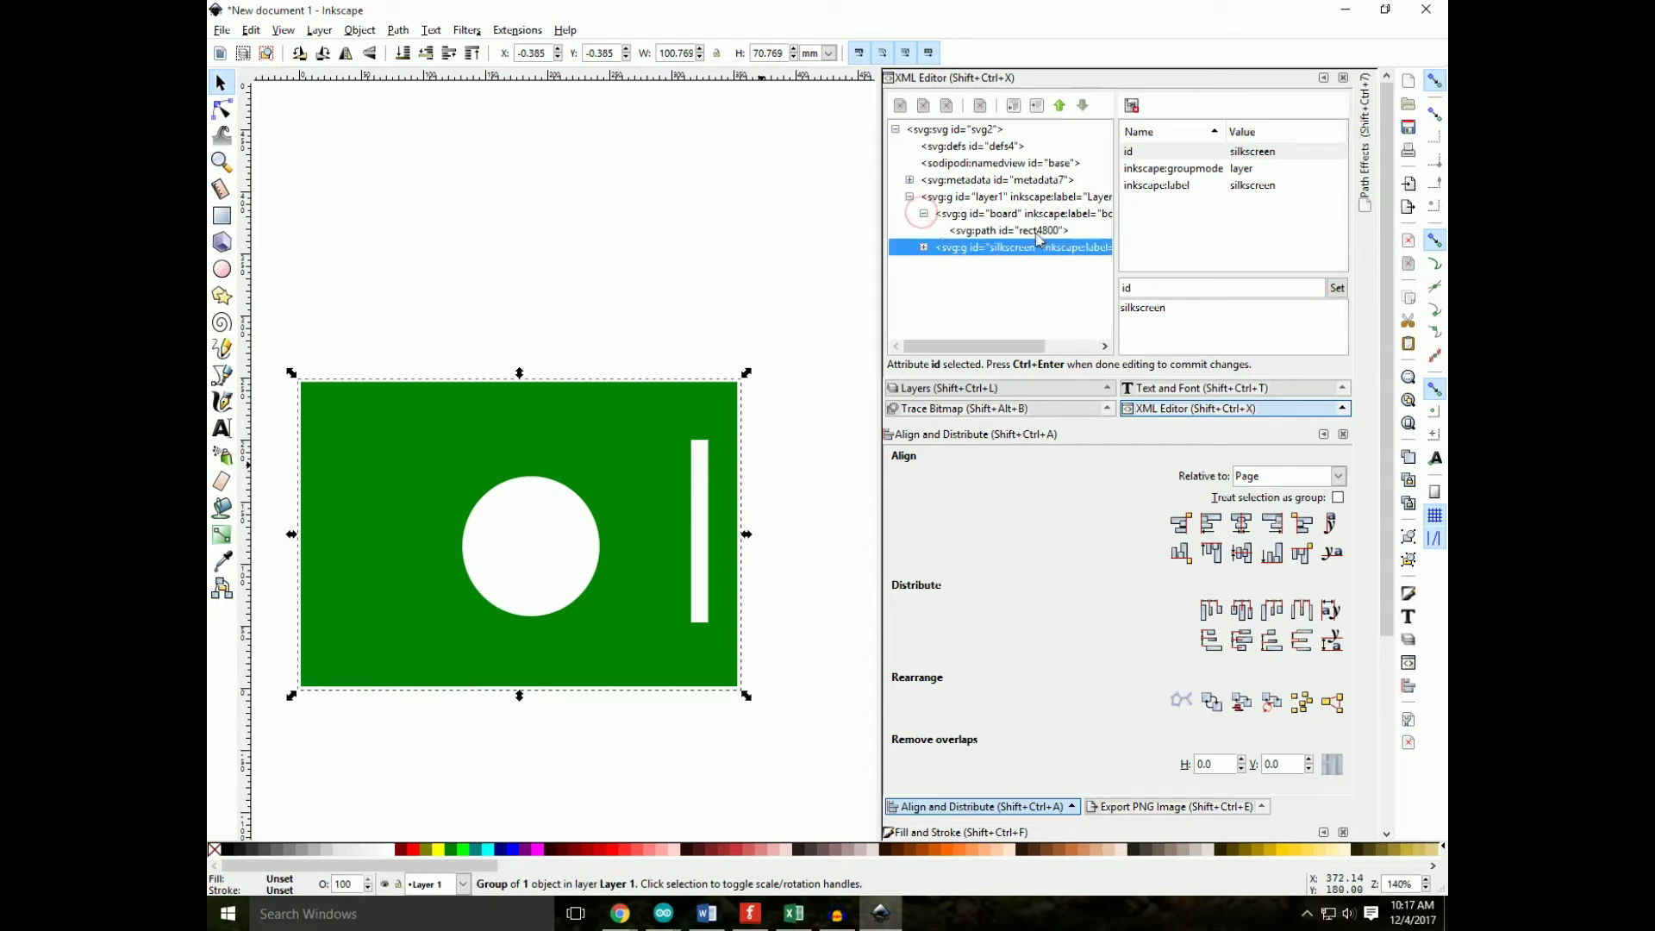
Step: Change the rect4800 path's id inside the board group to 'boardoutline'
{"action": "left_click", "coordinate": [1006, 233]}
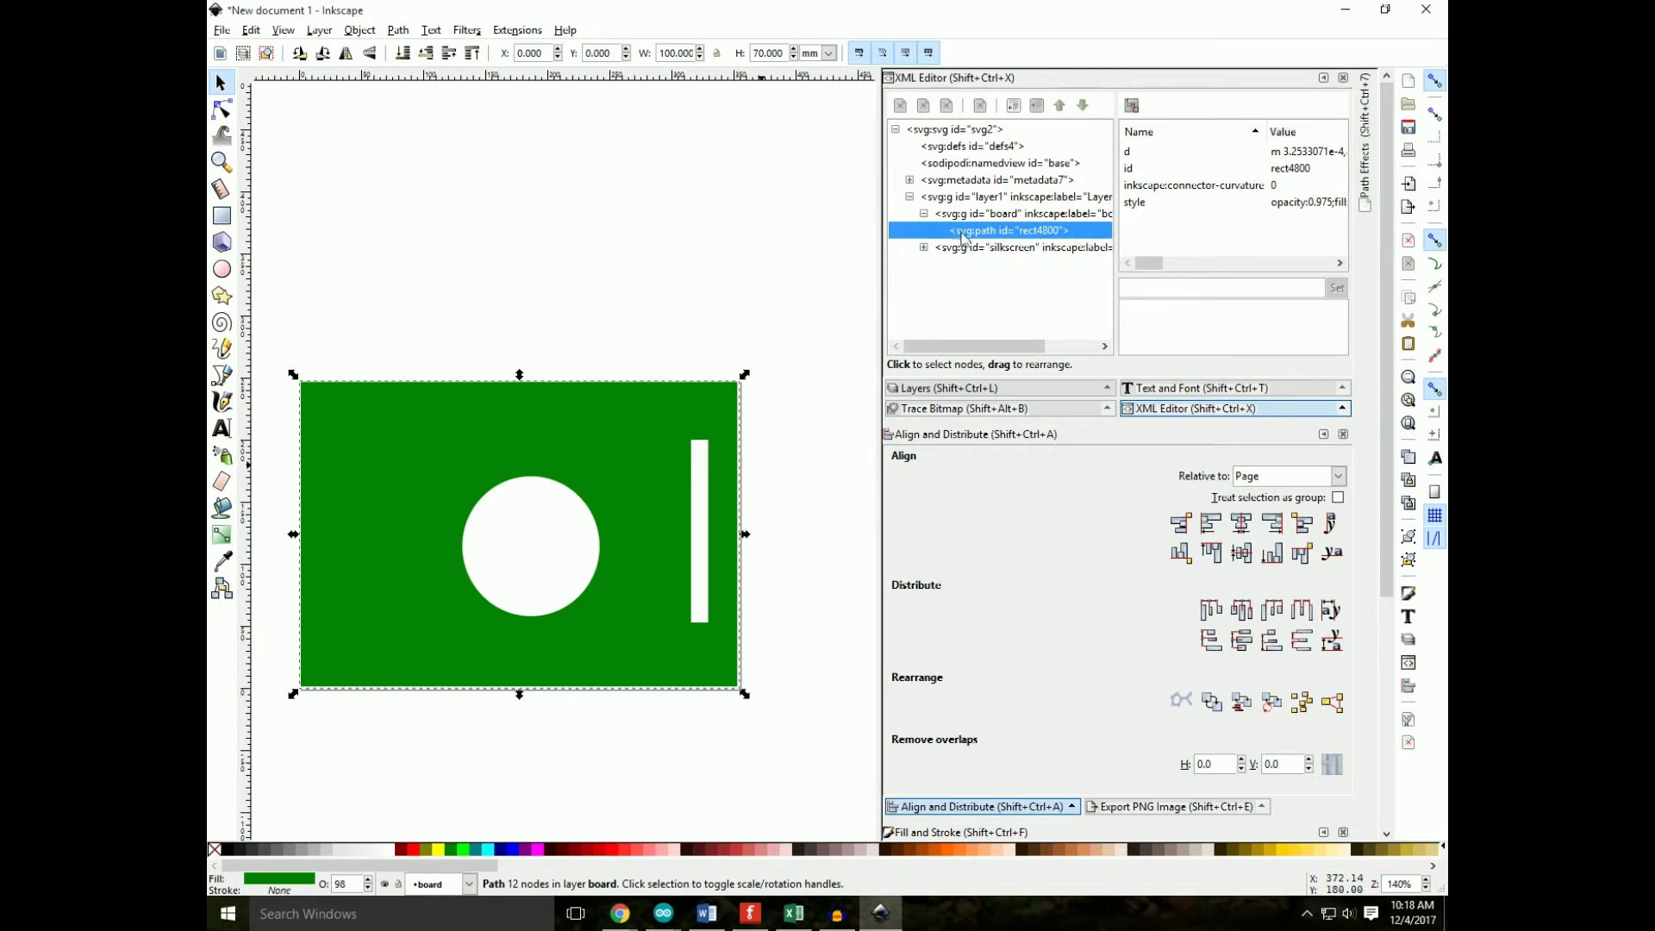
{"action": "left_click", "coordinate": [1290, 170]}
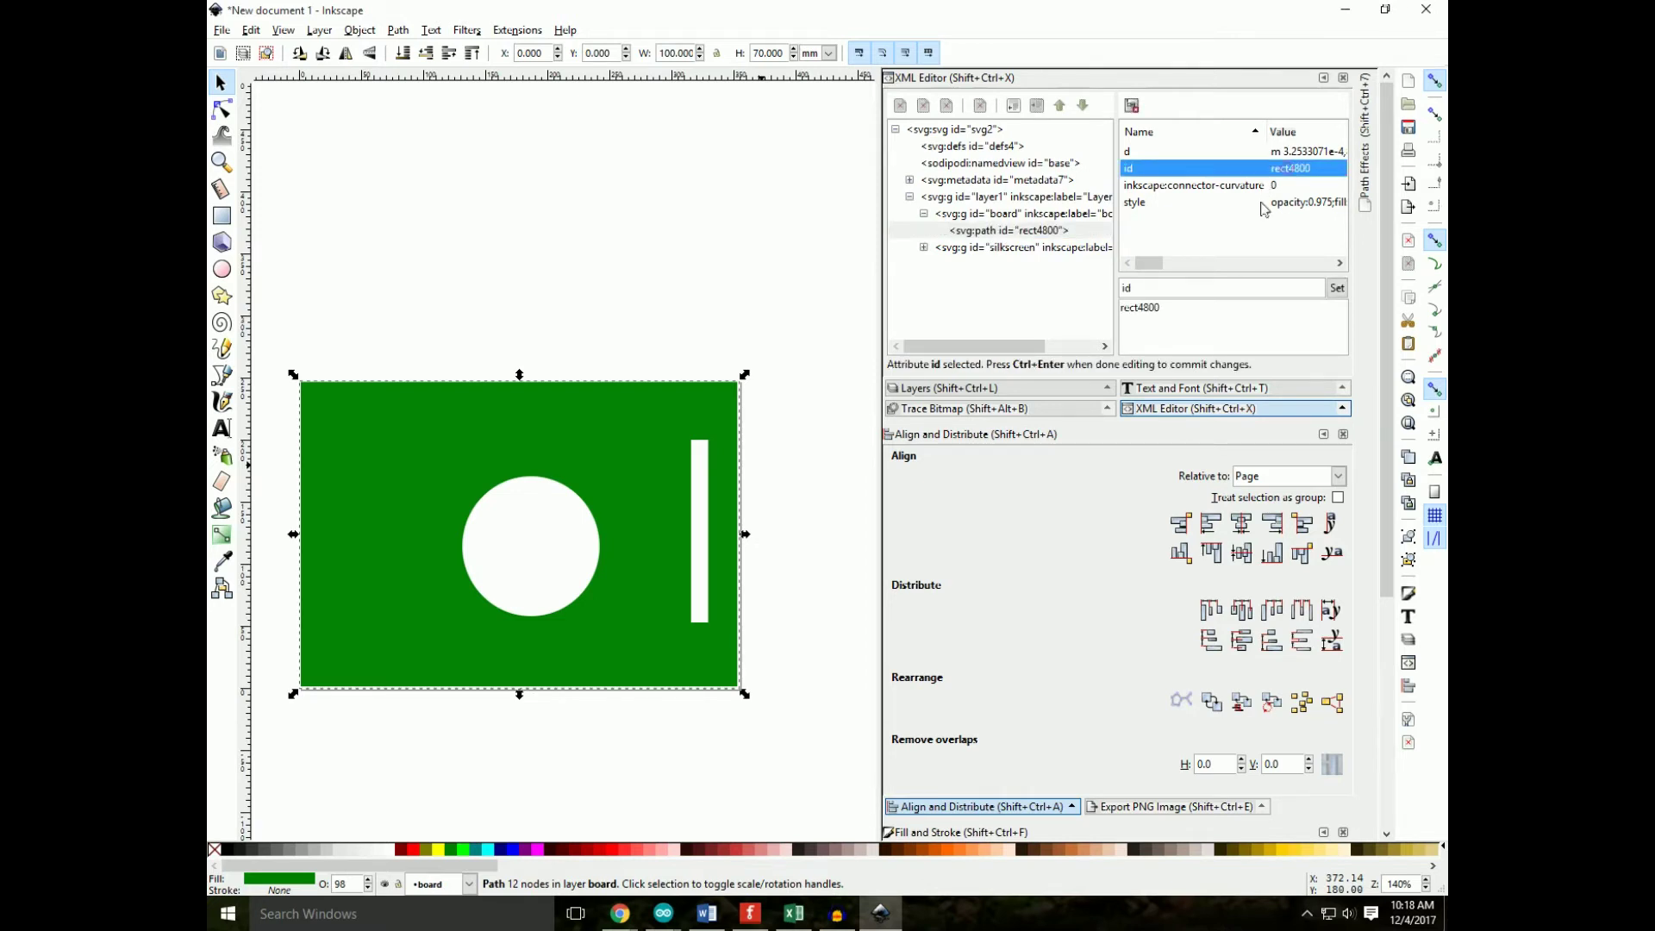
{"action": "double_click", "coordinate": [1172, 306]}
{"action": "type", "text": "bourdoutline"}
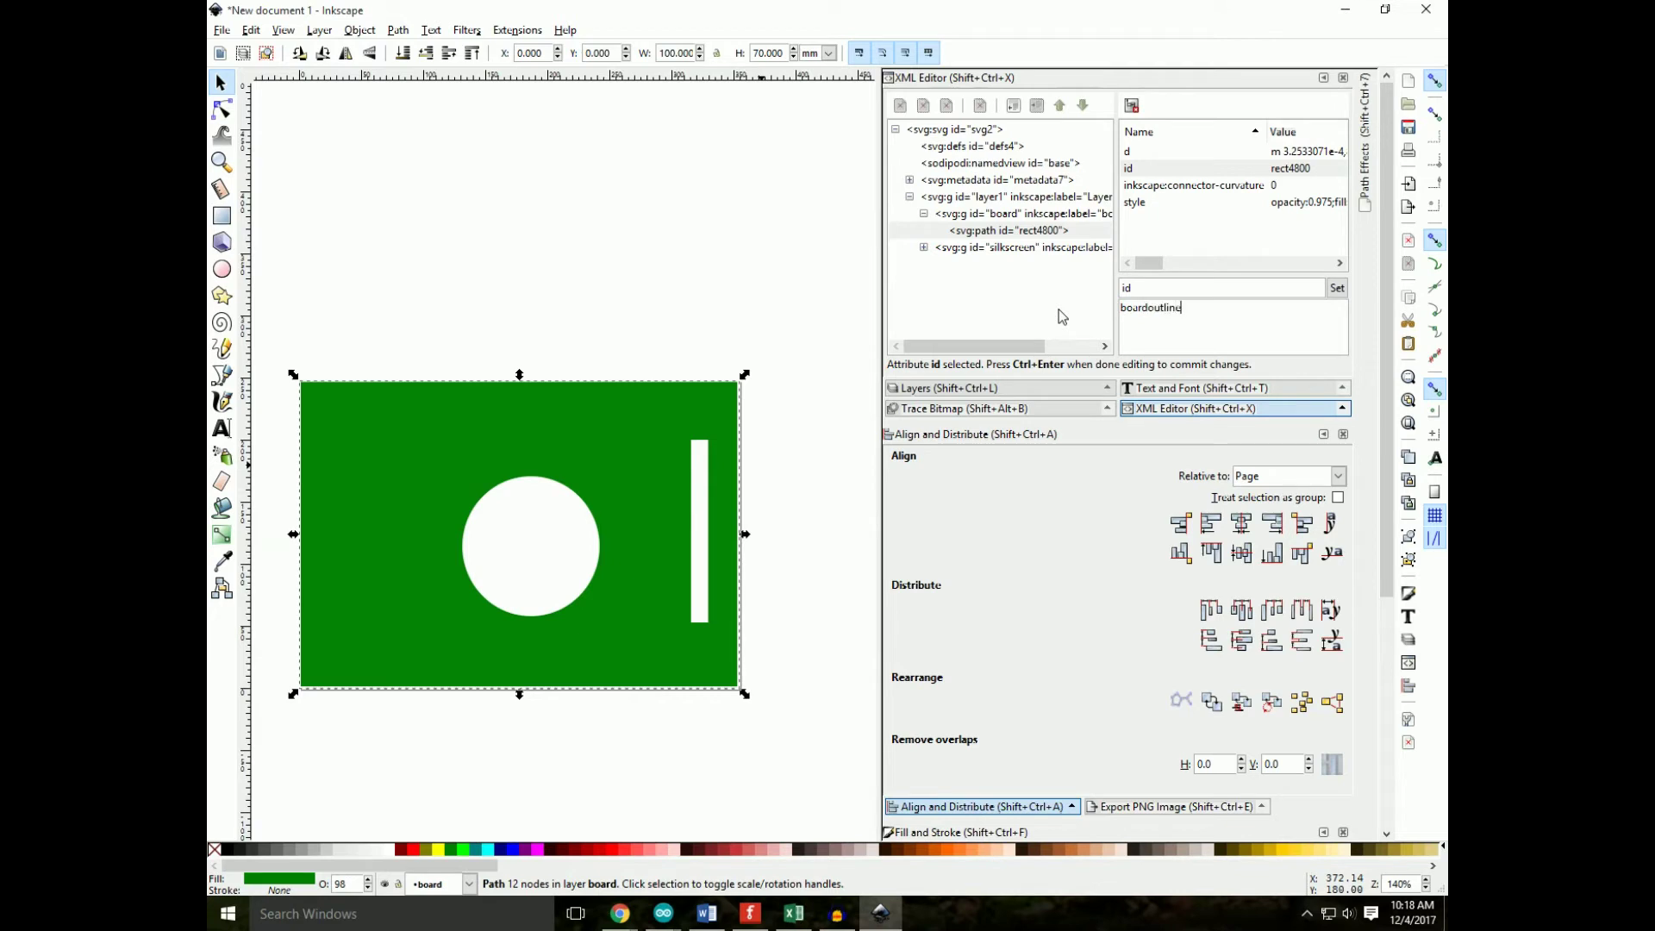
{"action": "type", "text": "oardoutline"}
{"action": "left_click", "coordinate": [1338, 288]}
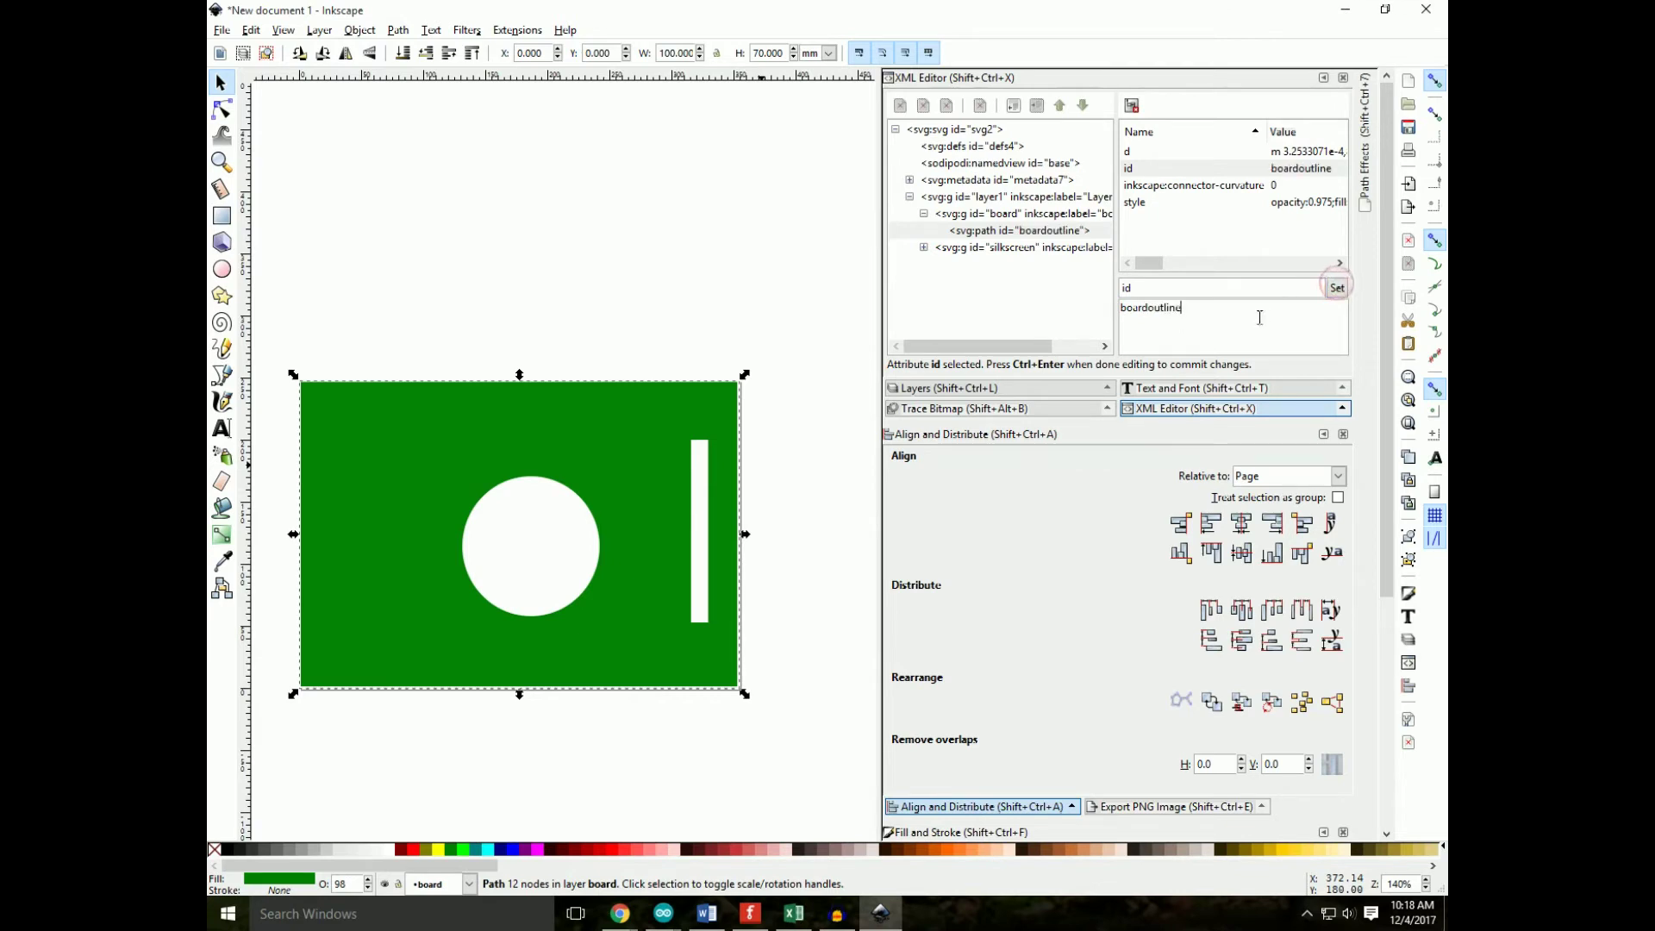
{"action": "left_click", "coordinate": [222, 31]}
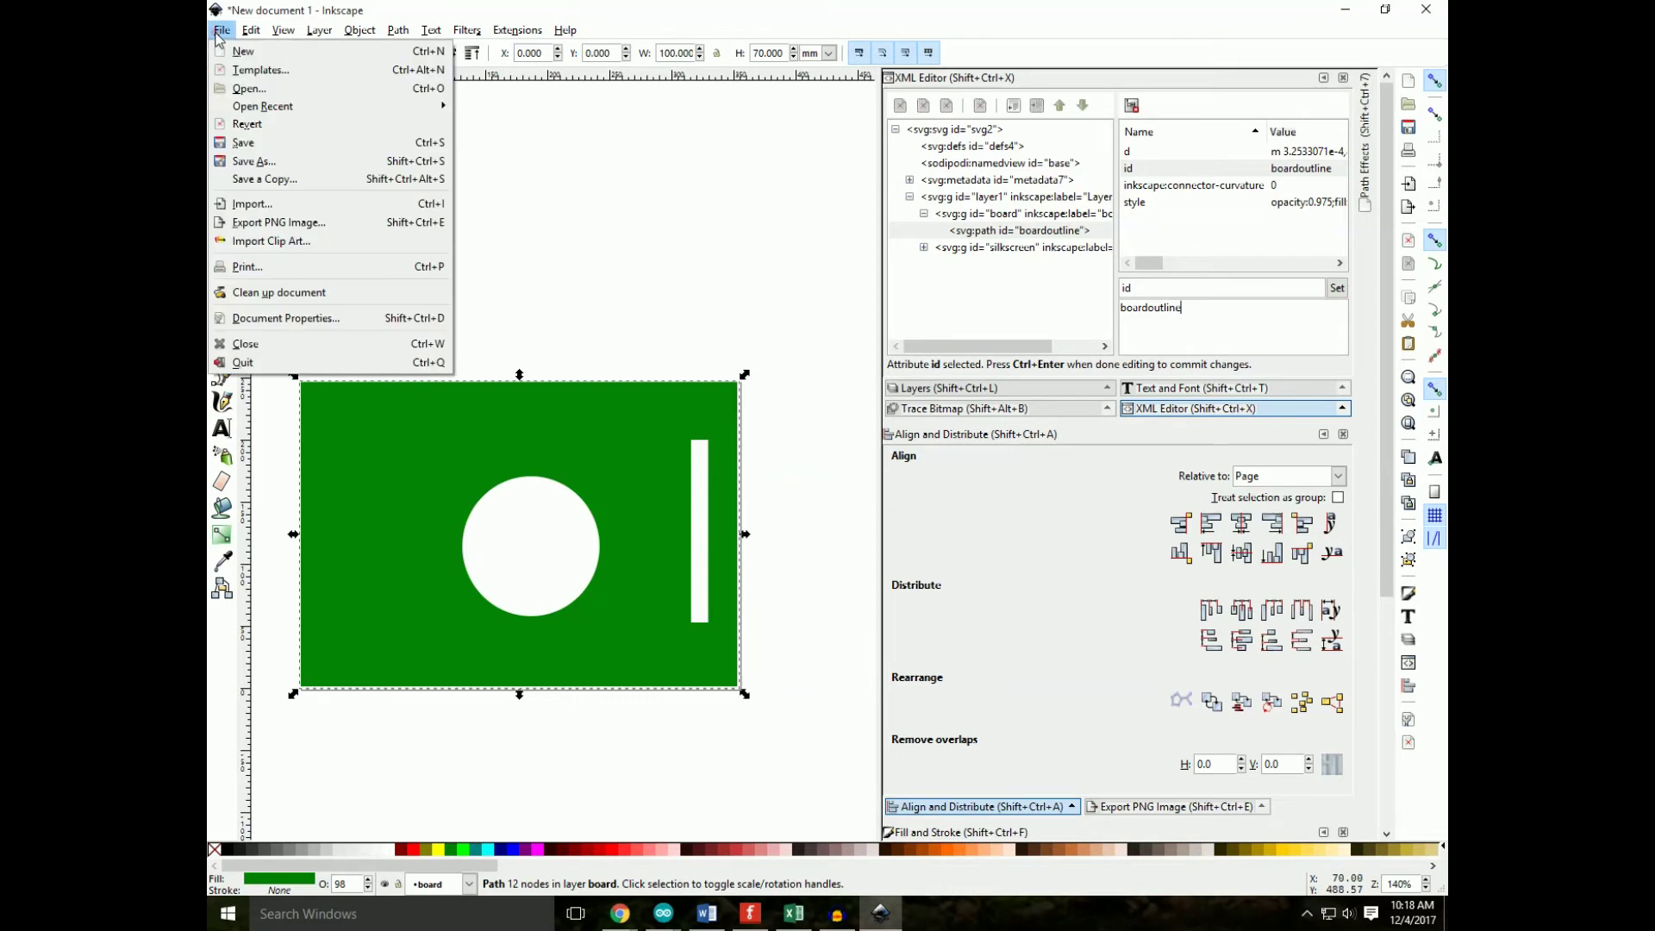
Step: Save the drawing to Local Disk 2 (D:) as Plain SVG named customPCB.svg
{"action": "left_click", "coordinate": [245, 143]}
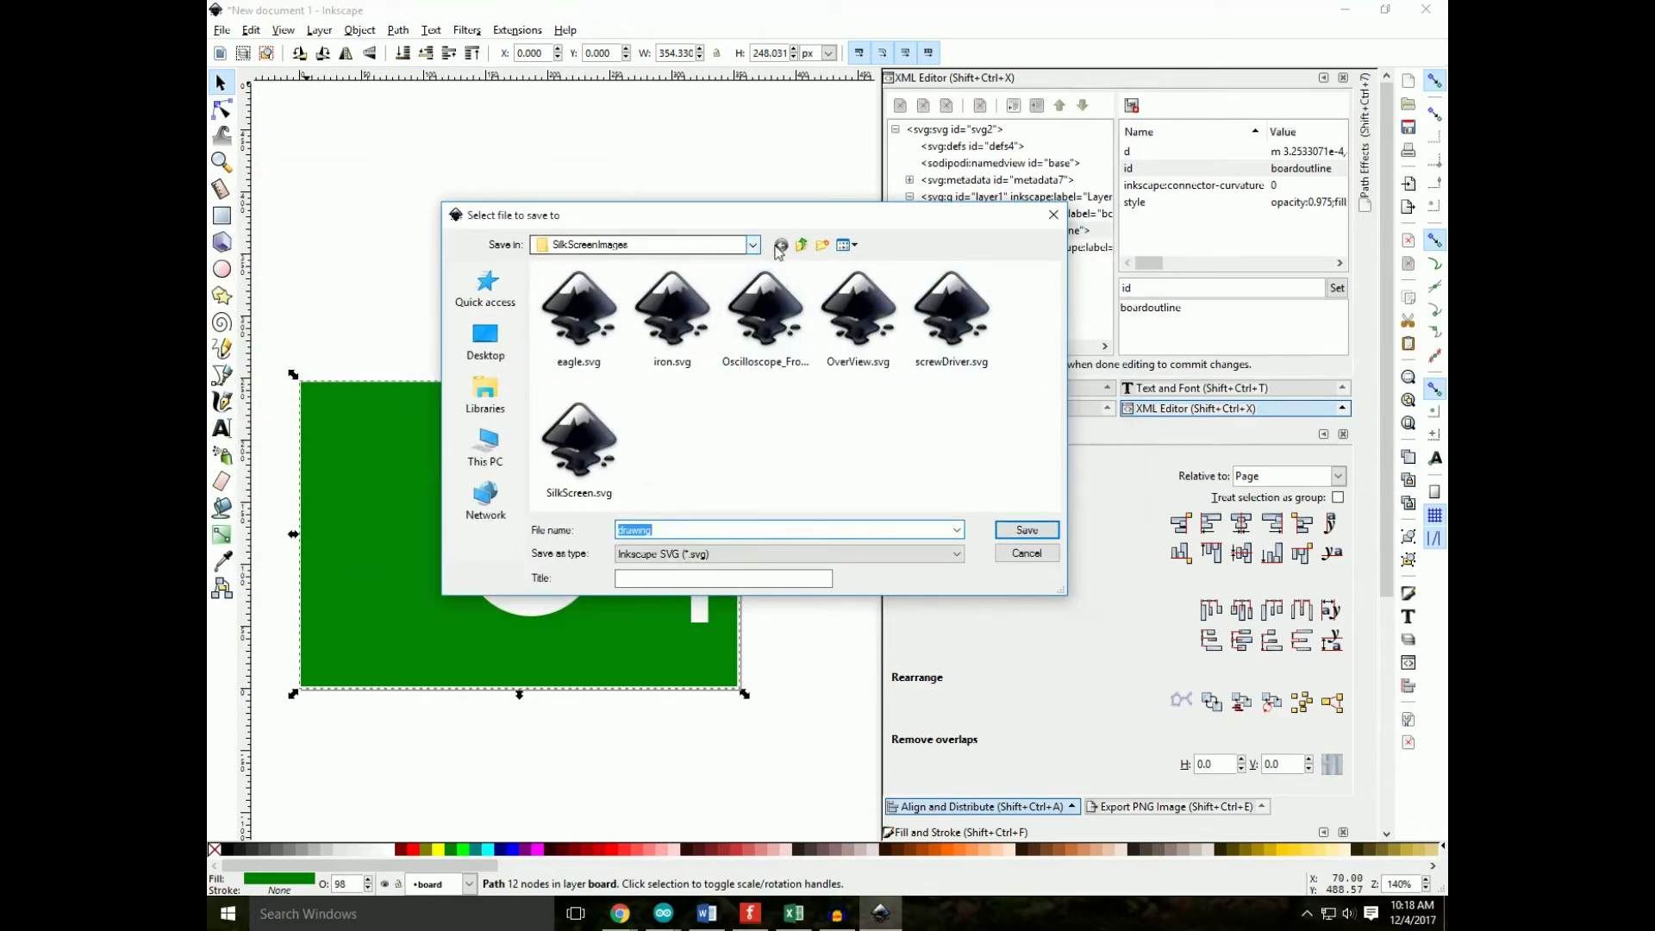
{"action": "left_click", "coordinate": [749, 250]}
{"action": "left_click", "coordinate": [753, 249]}
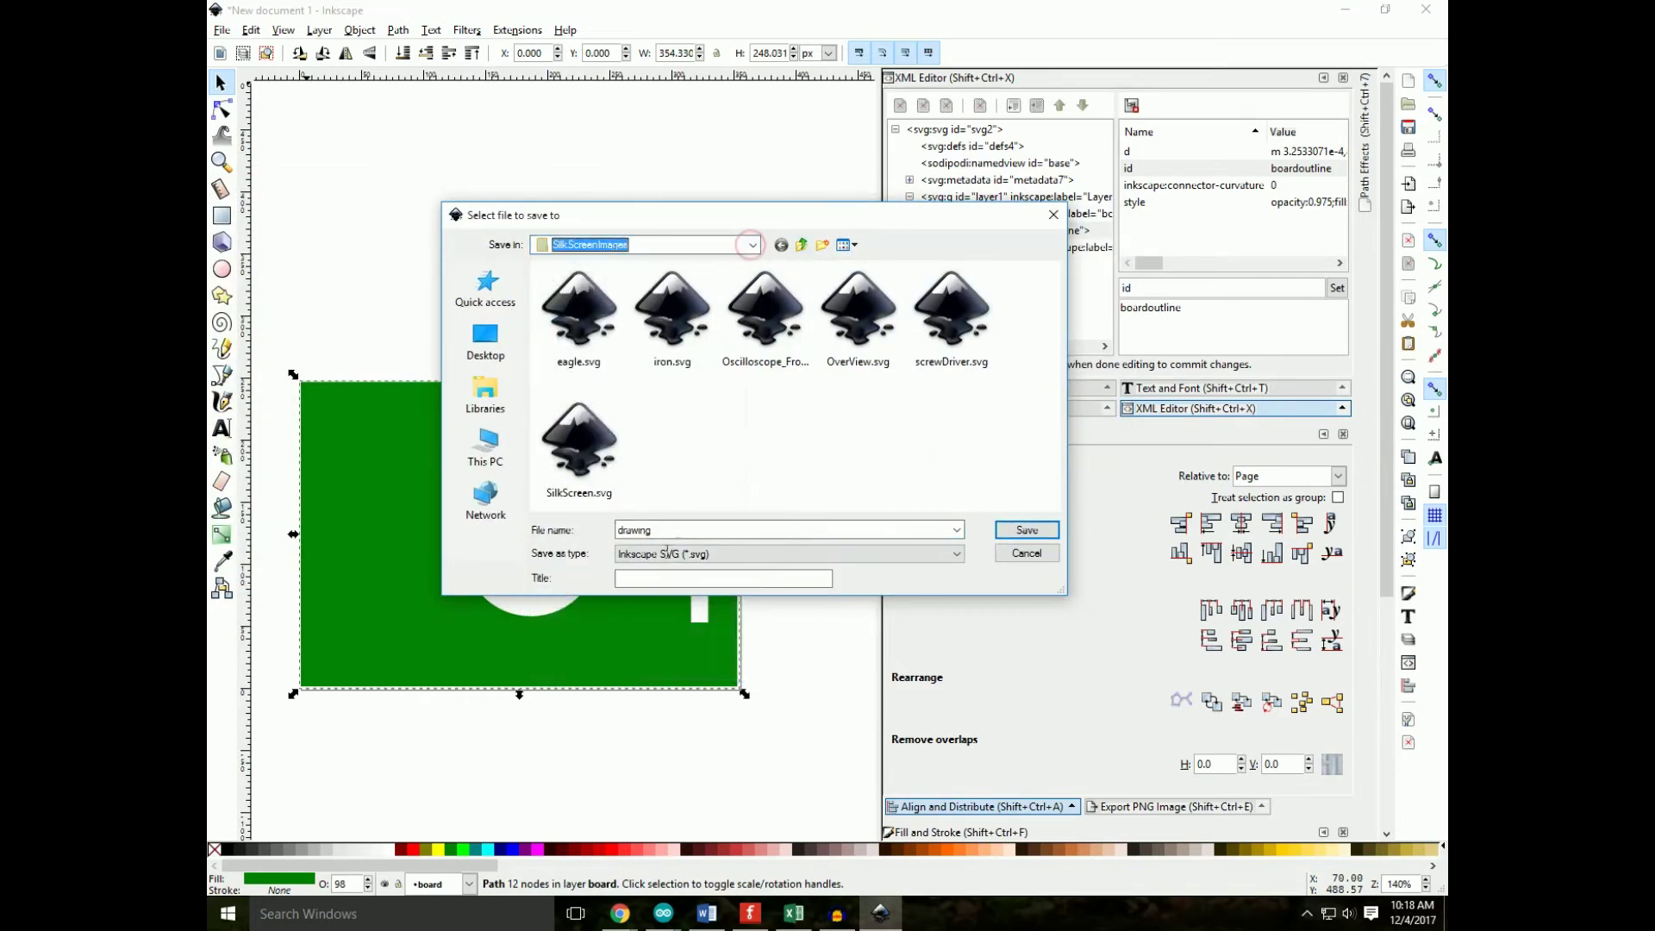
{"action": "left_click", "coordinate": [755, 249]}
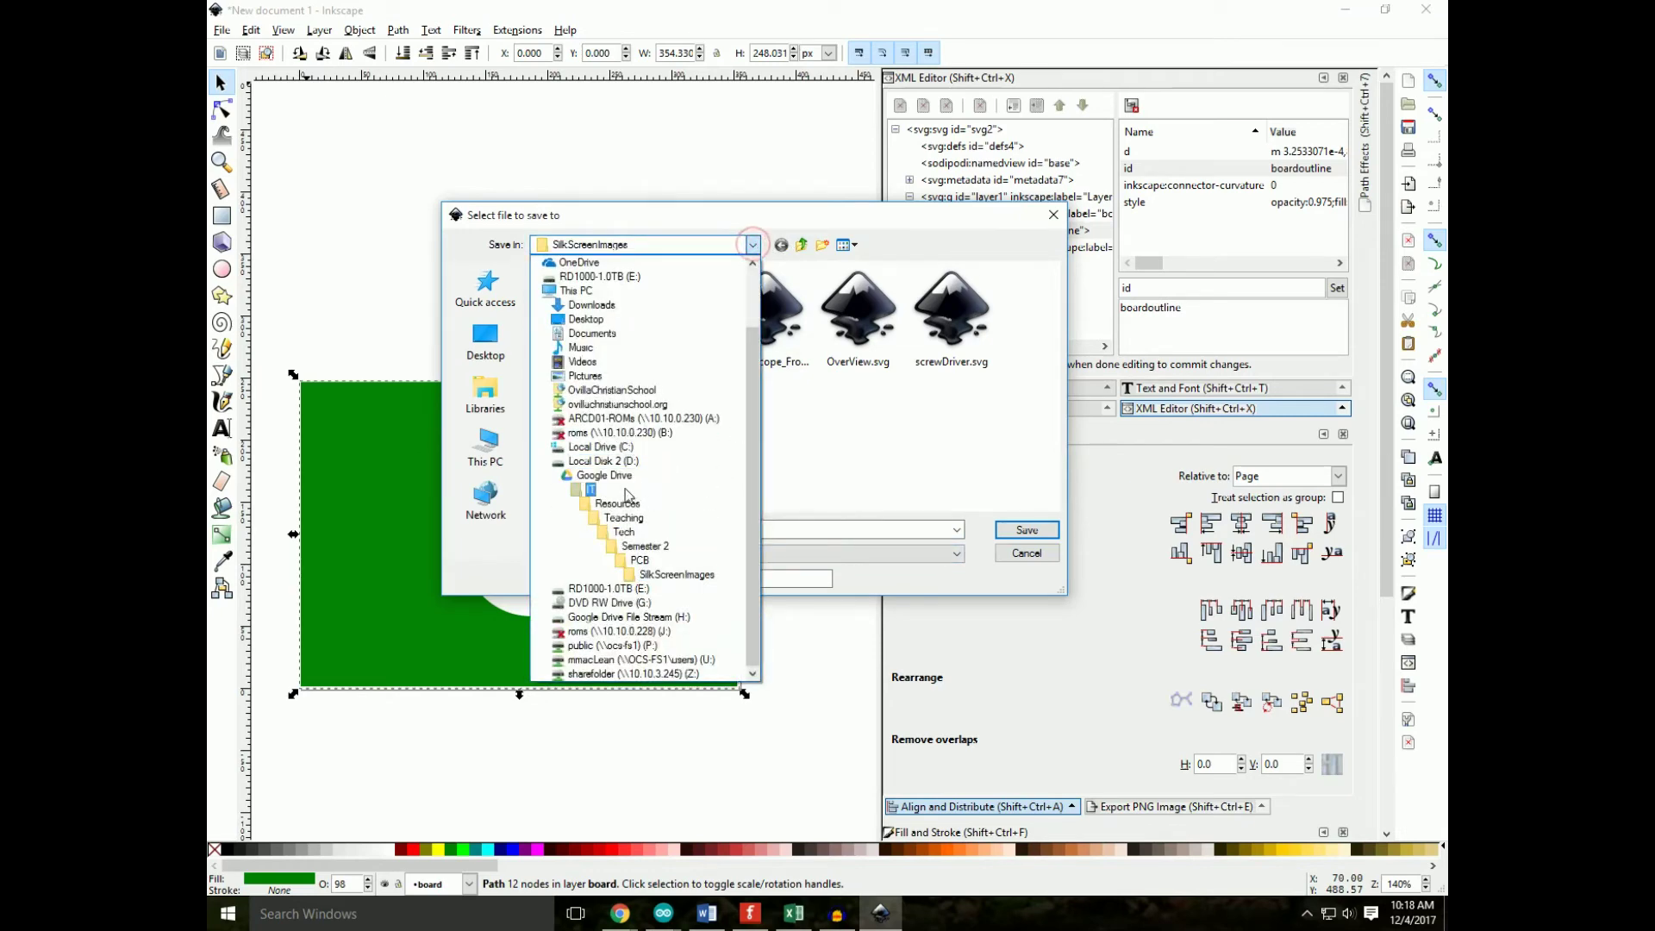
{"action": "left_click", "coordinate": [672, 449]}
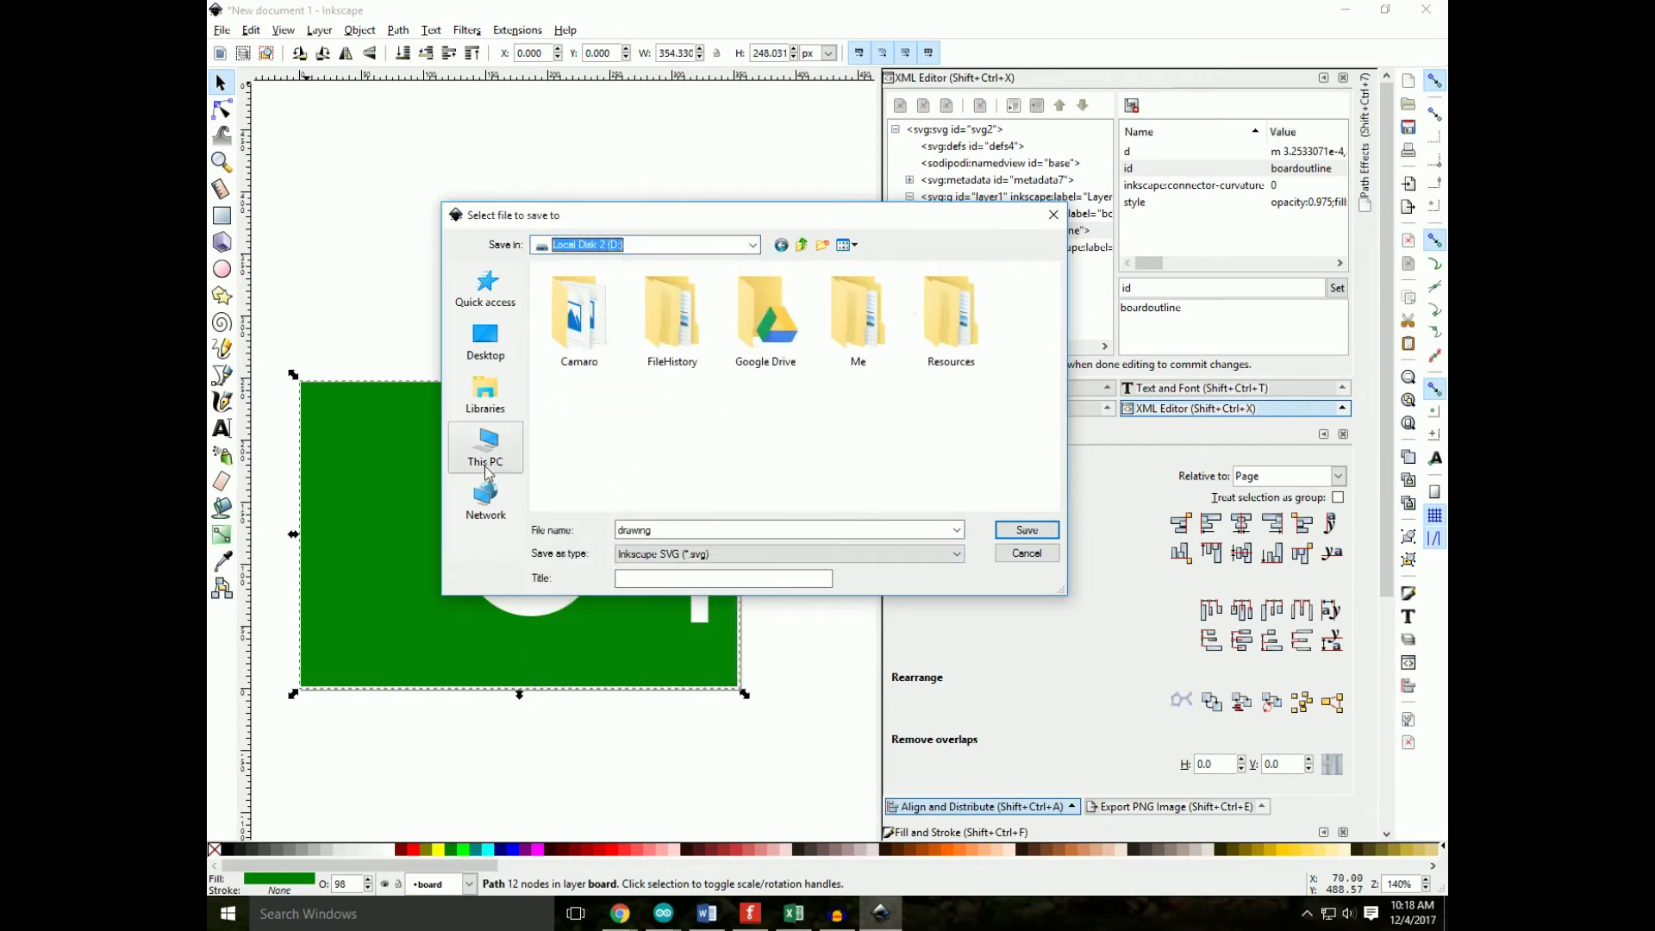
{"action": "left_click", "coordinate": [741, 554]}
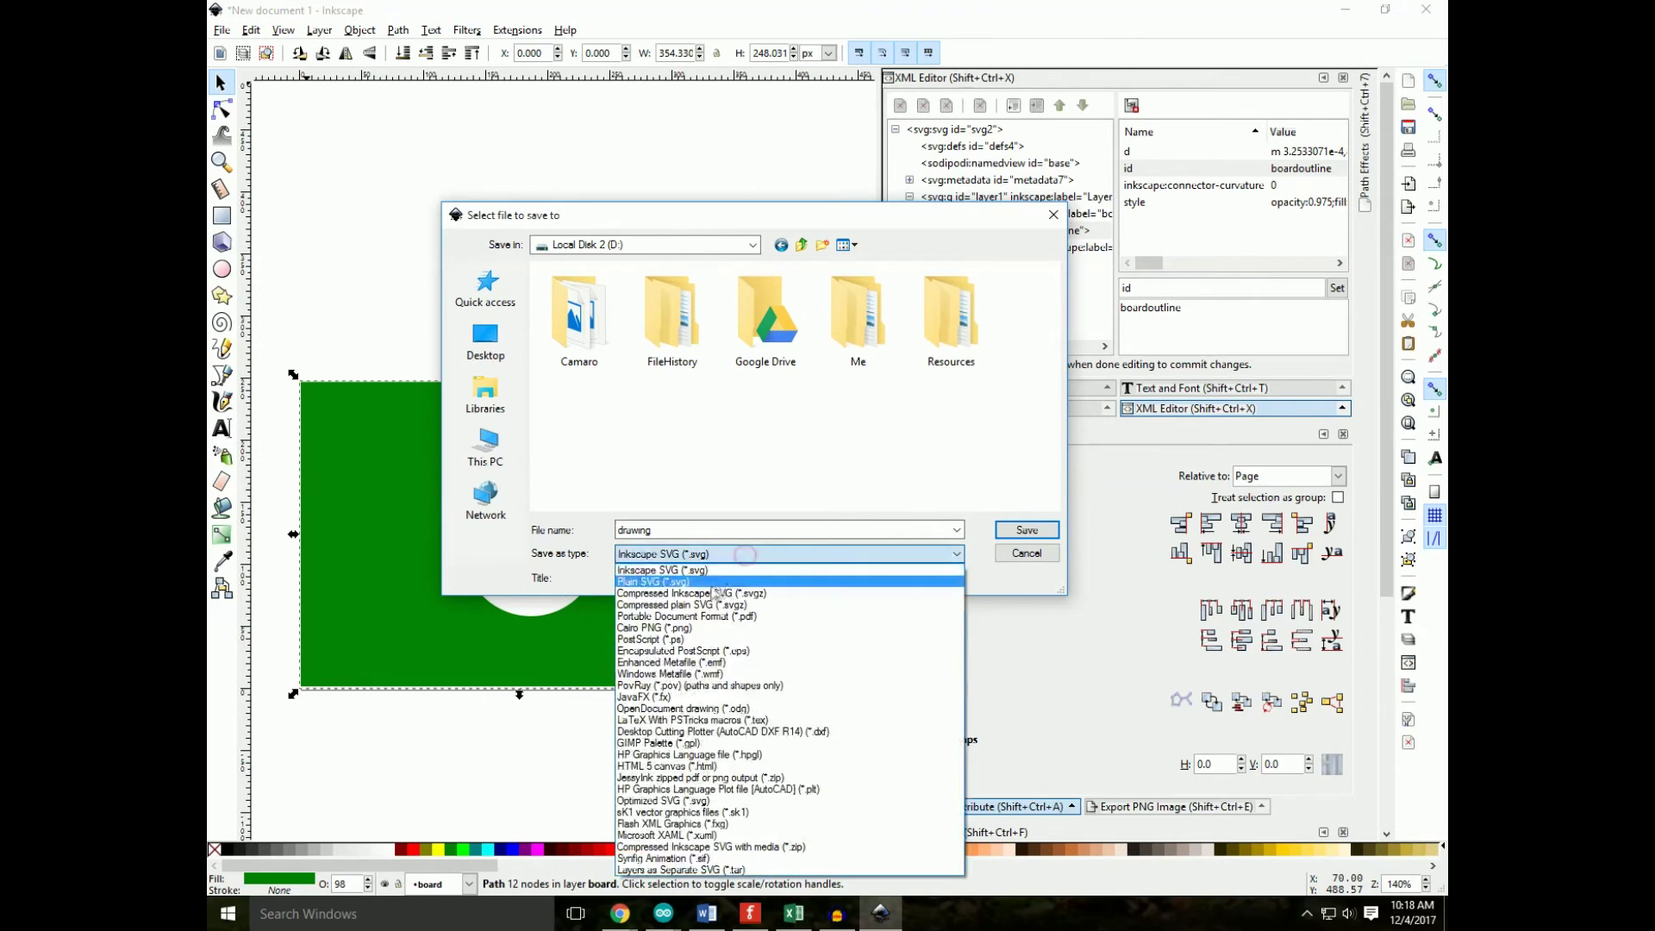
{"action": "left_click", "coordinate": [696, 595]}
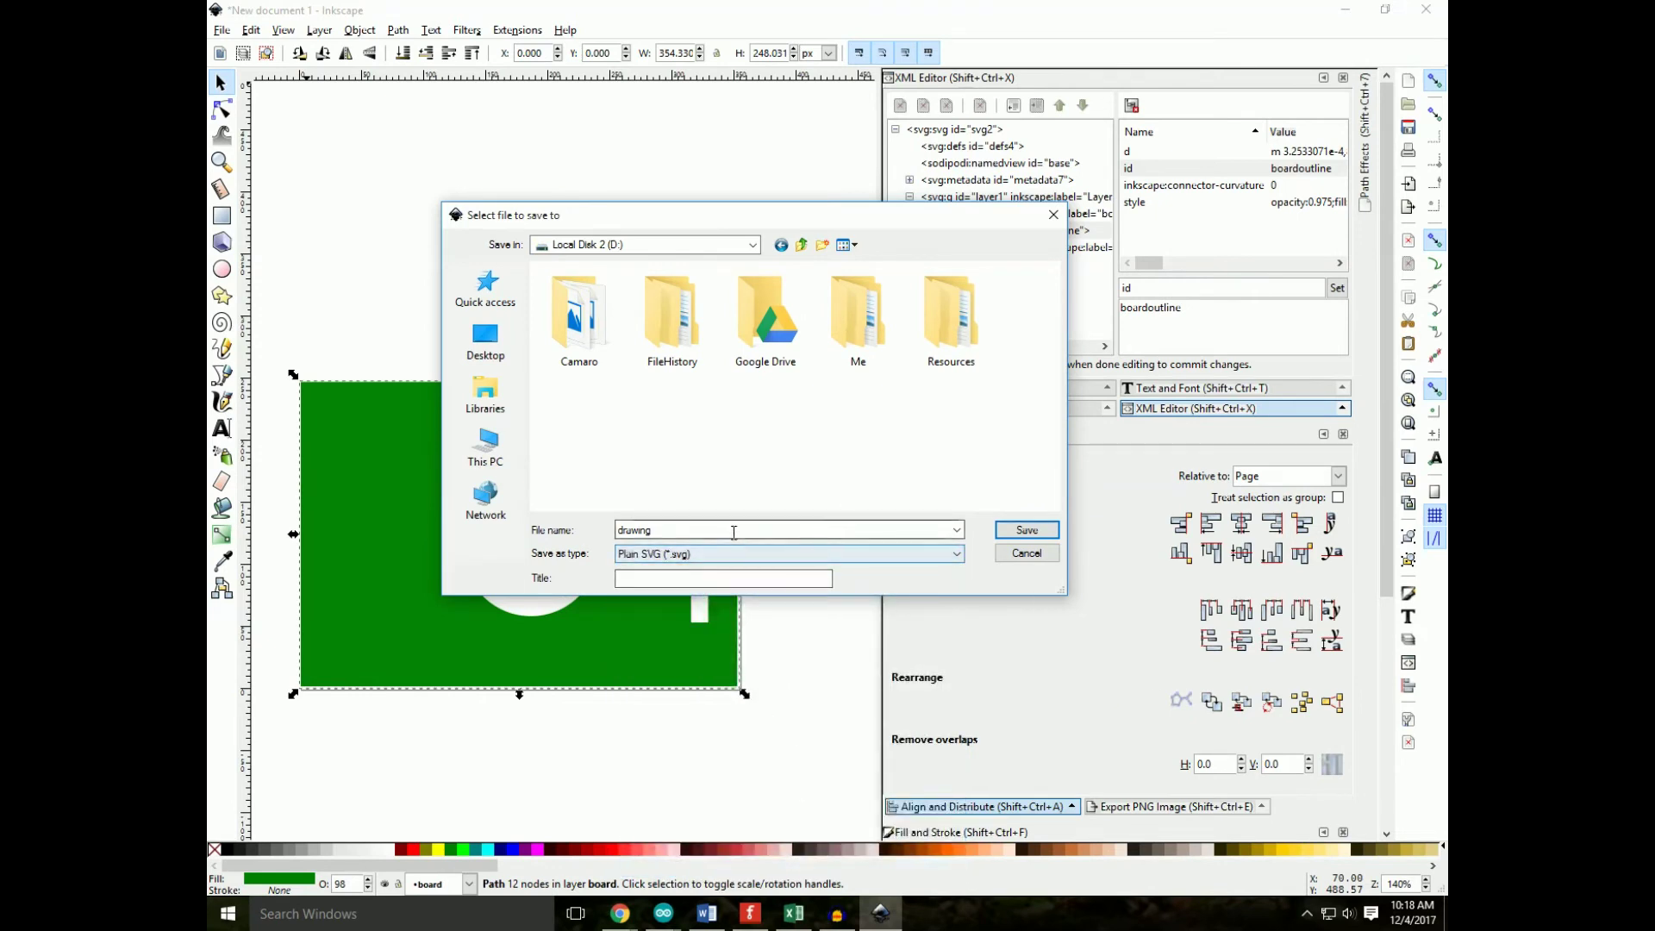
{"action": "double_click", "coordinate": [684, 530]}
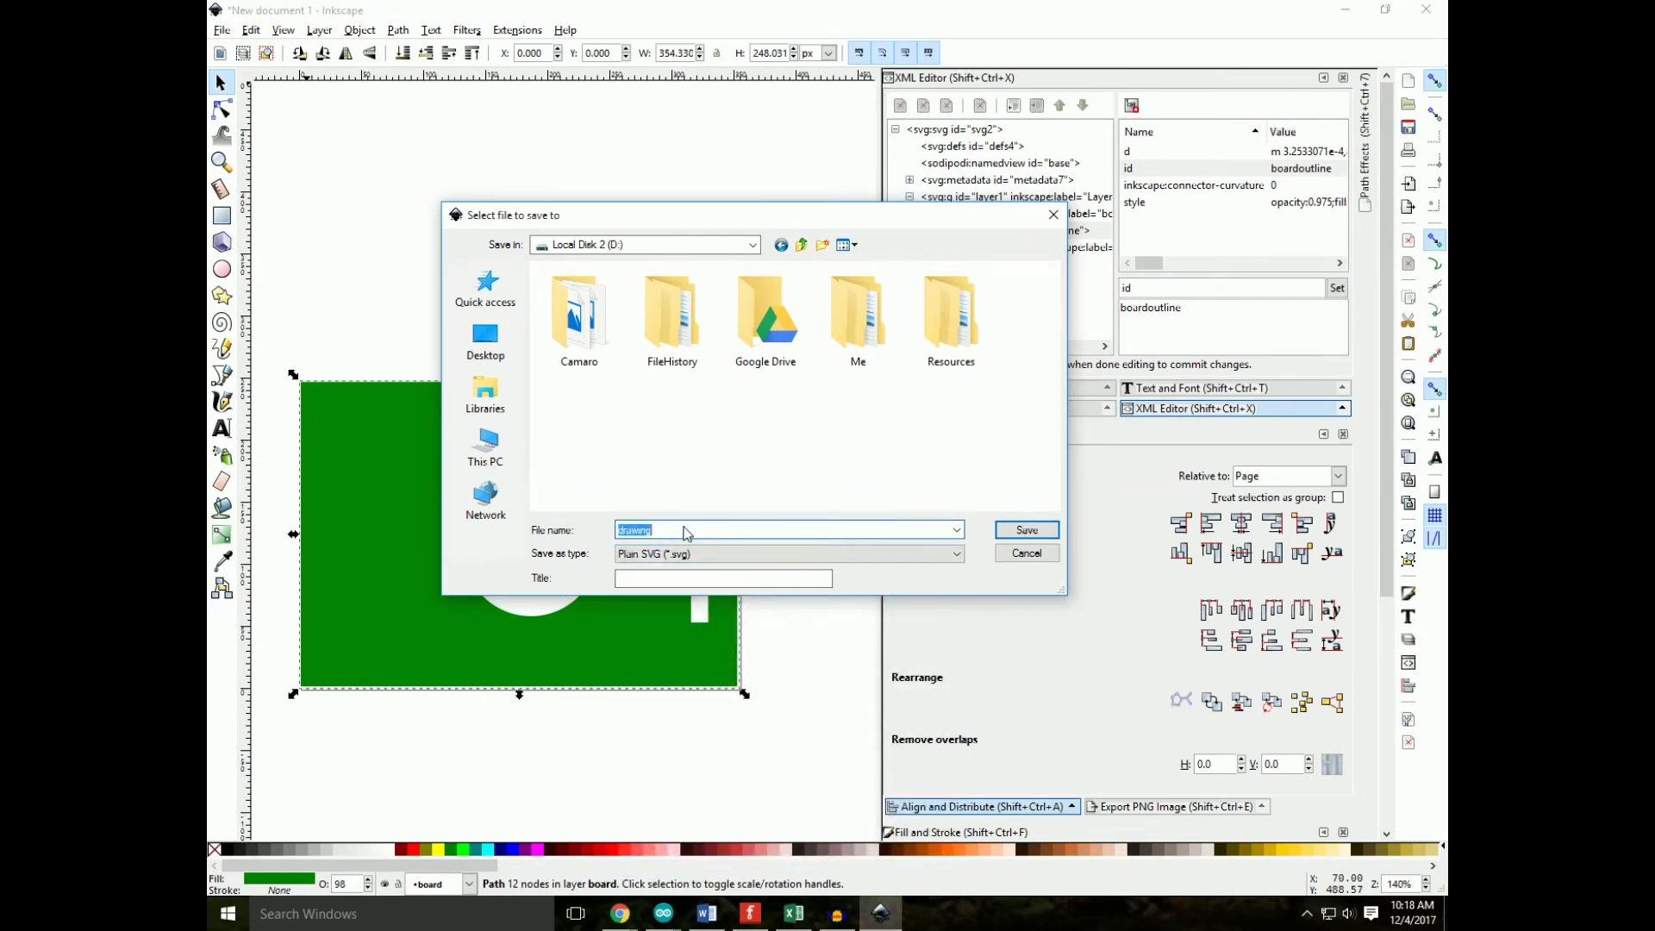
{"action": "type", "text": "customPCB"}
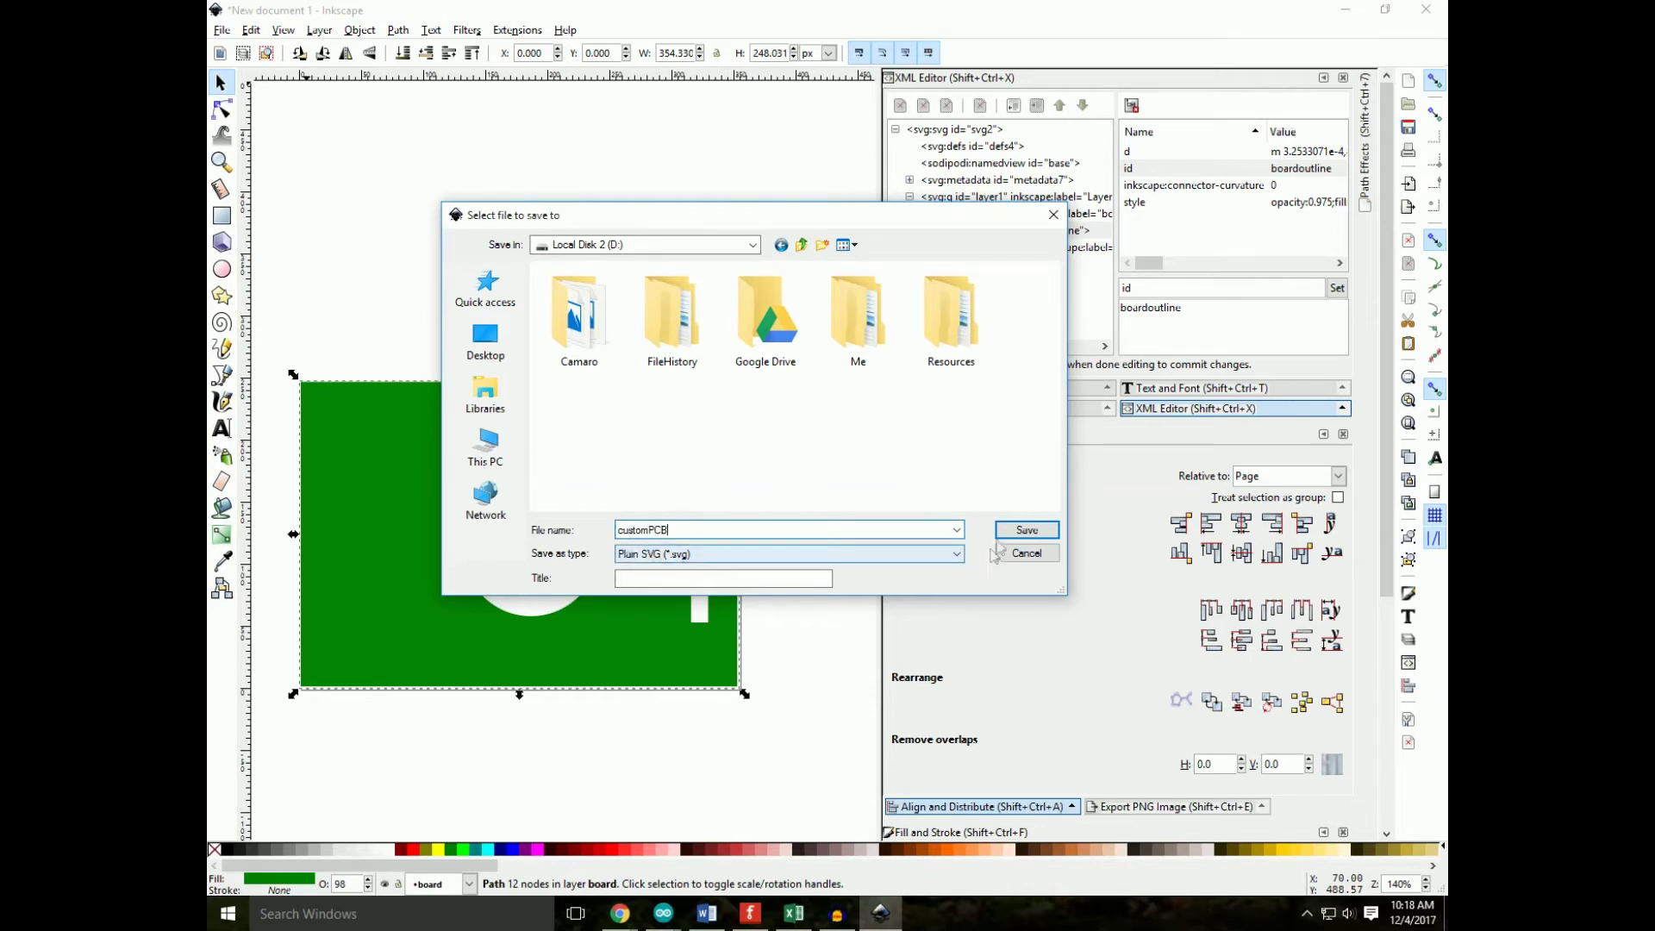
{"action": "left_click", "coordinate": [1027, 529]}
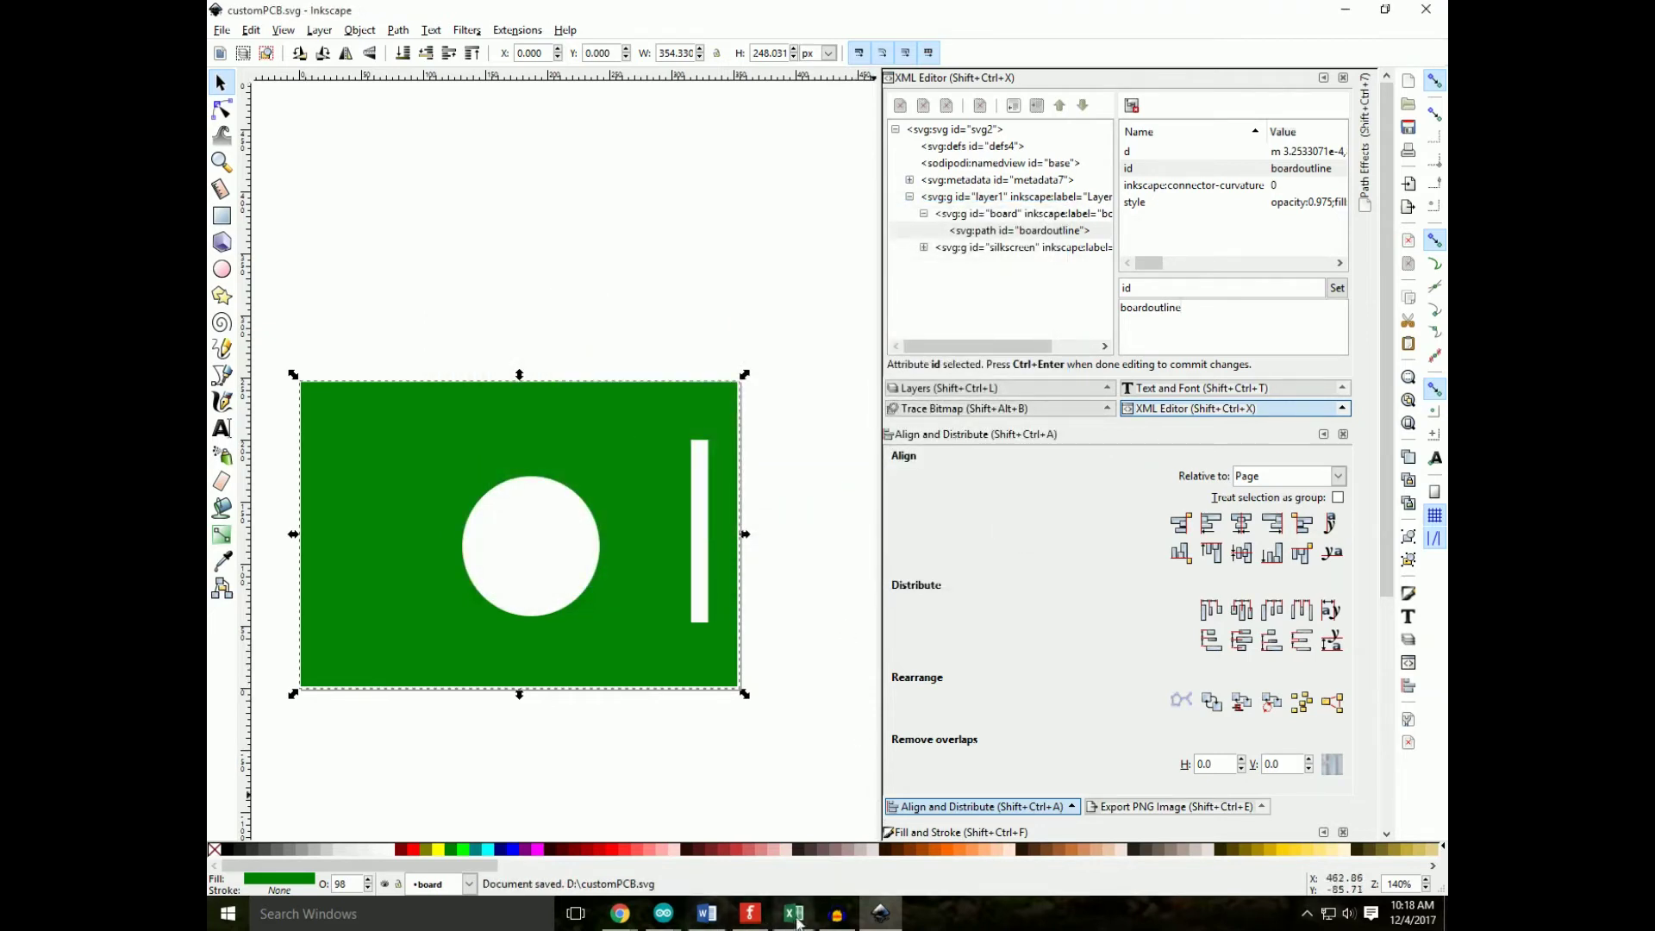
Step: Switch to Fritzing, create a new sketch, and select the rectangular board PCB1 in the PCB view
{"action": "left_click", "coordinate": [754, 918]}
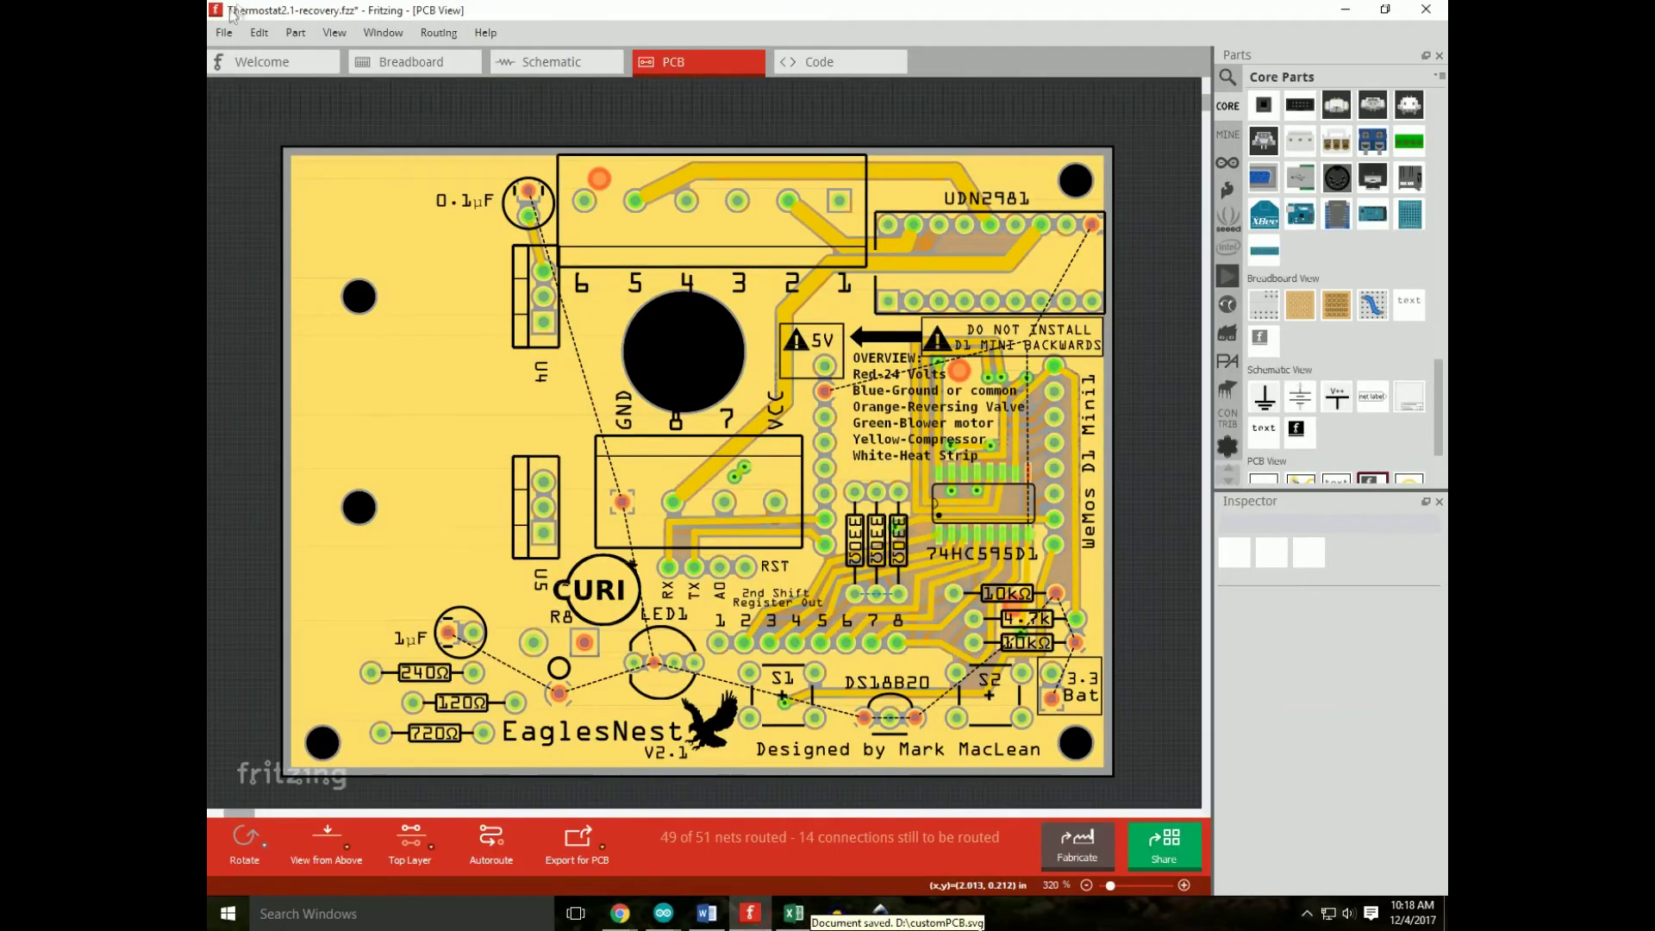
{"action": "left_click", "coordinate": [223, 32]}
{"action": "left_click", "coordinate": [236, 56]}
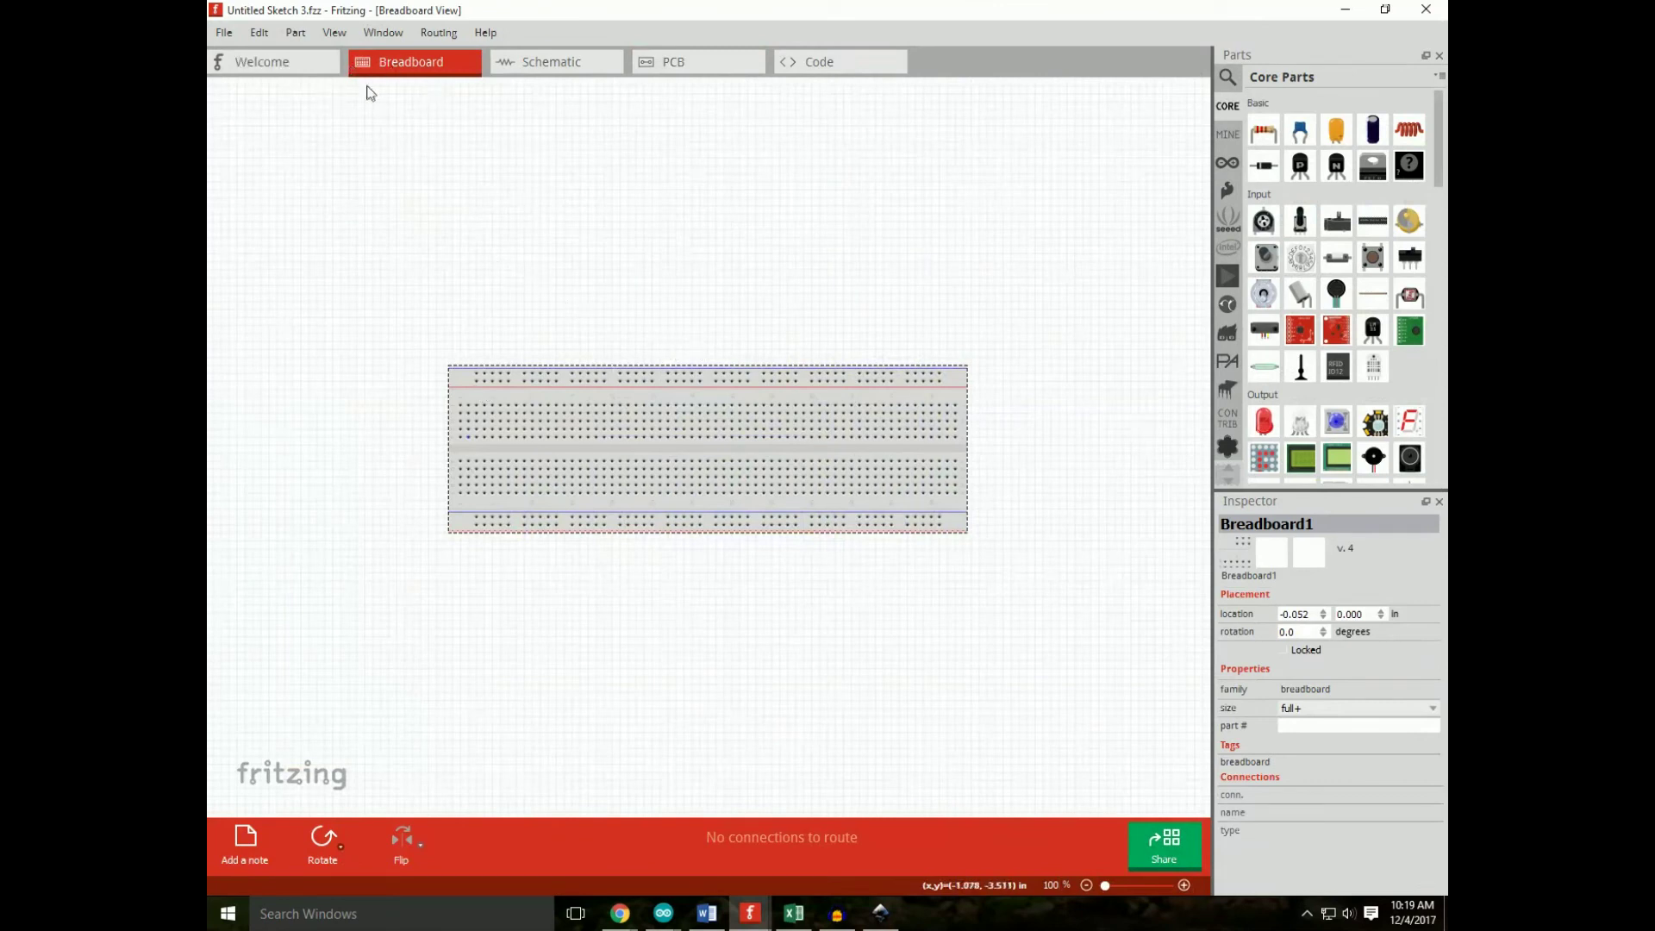
{"action": "left_click", "coordinate": [703, 62]}
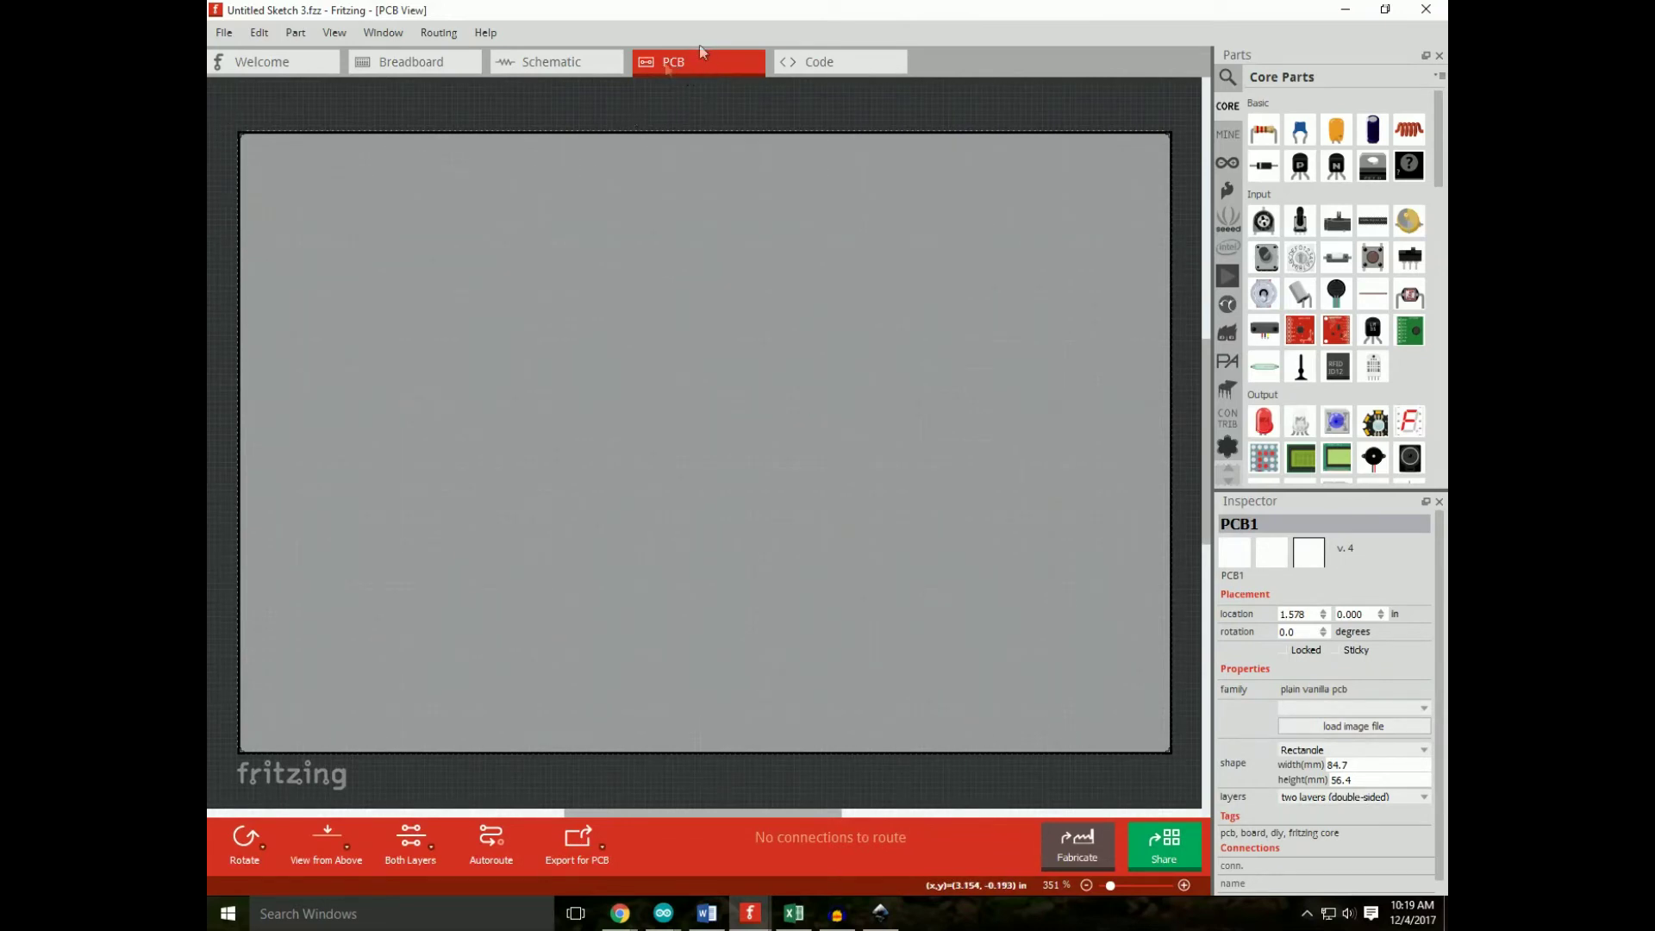
{"action": "left_click", "coordinate": [810, 488]}
{"action": "scroll", "coordinate": [1444, 585], "scroll_direction": "down", "scroll_amount": 1}
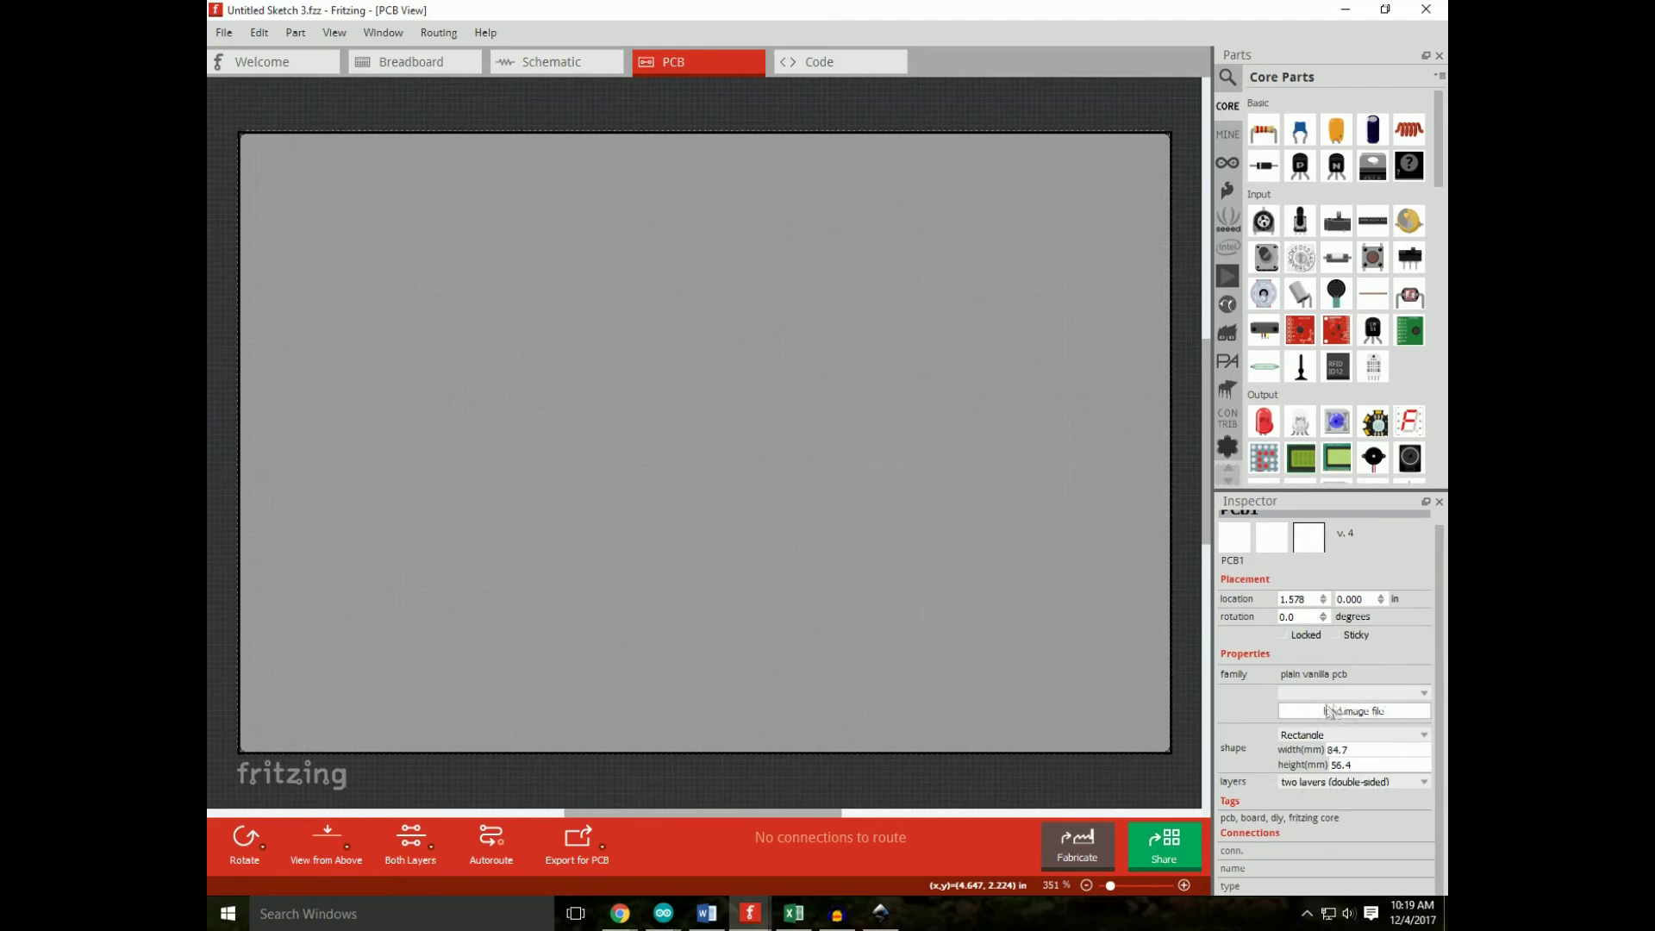
Step: Load D:\customPCB.svg as PCB1's board shape and dismiss the custom shape notice
{"action": "left_click", "coordinate": [1373, 712]}
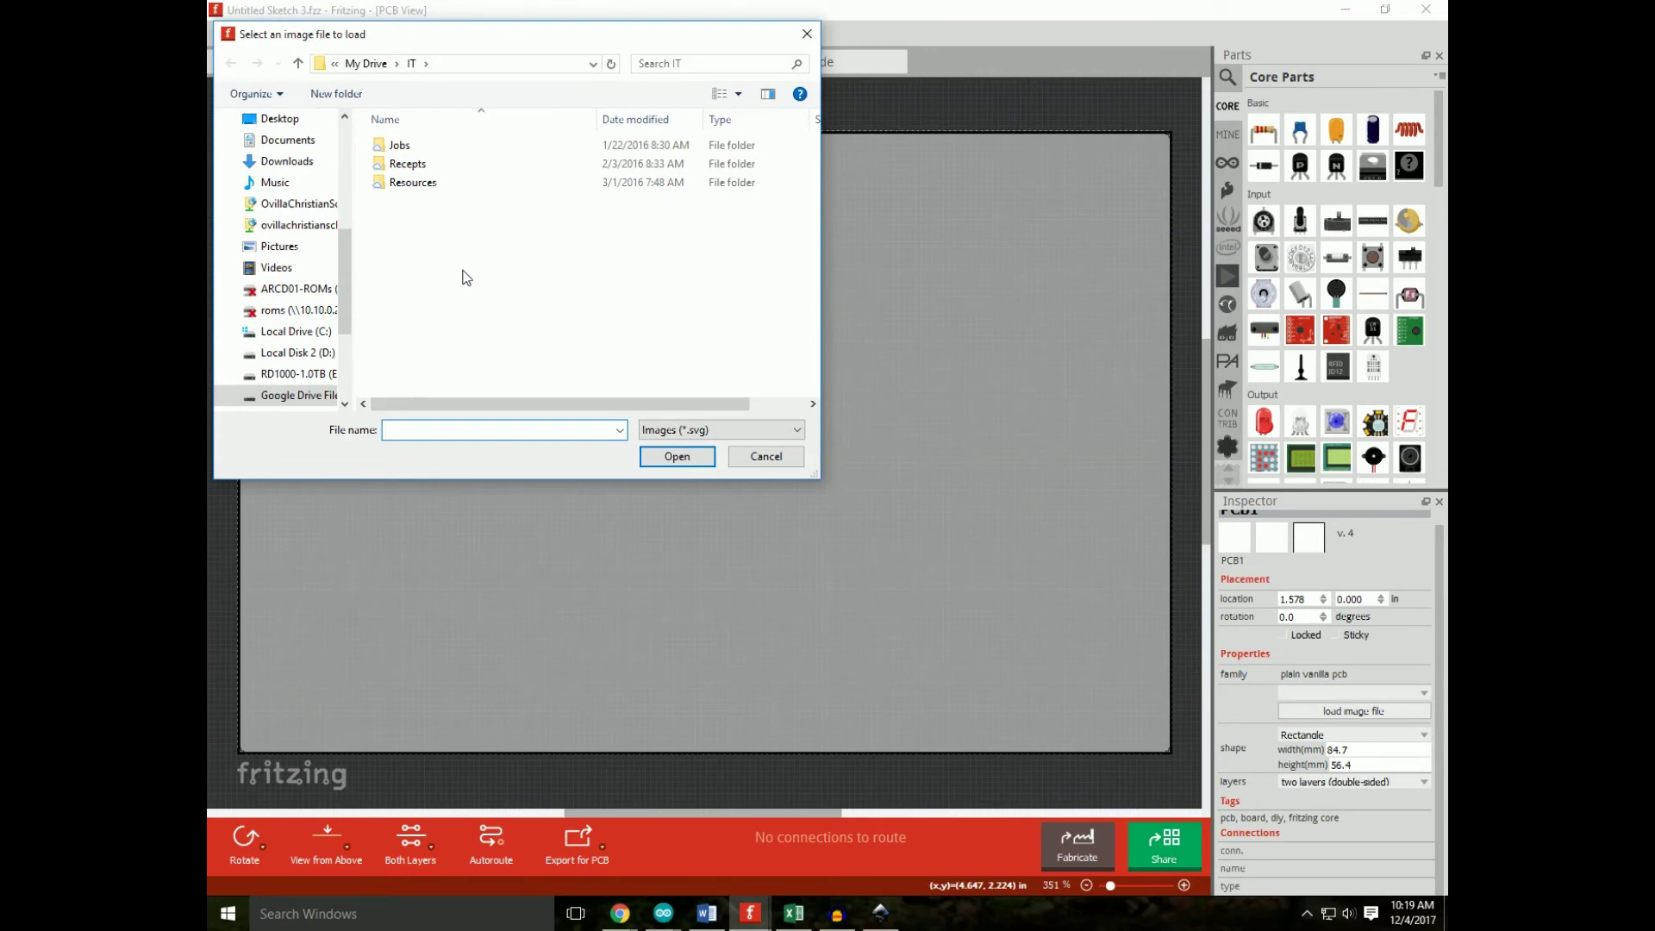
{"action": "left_click", "coordinate": [306, 354]}
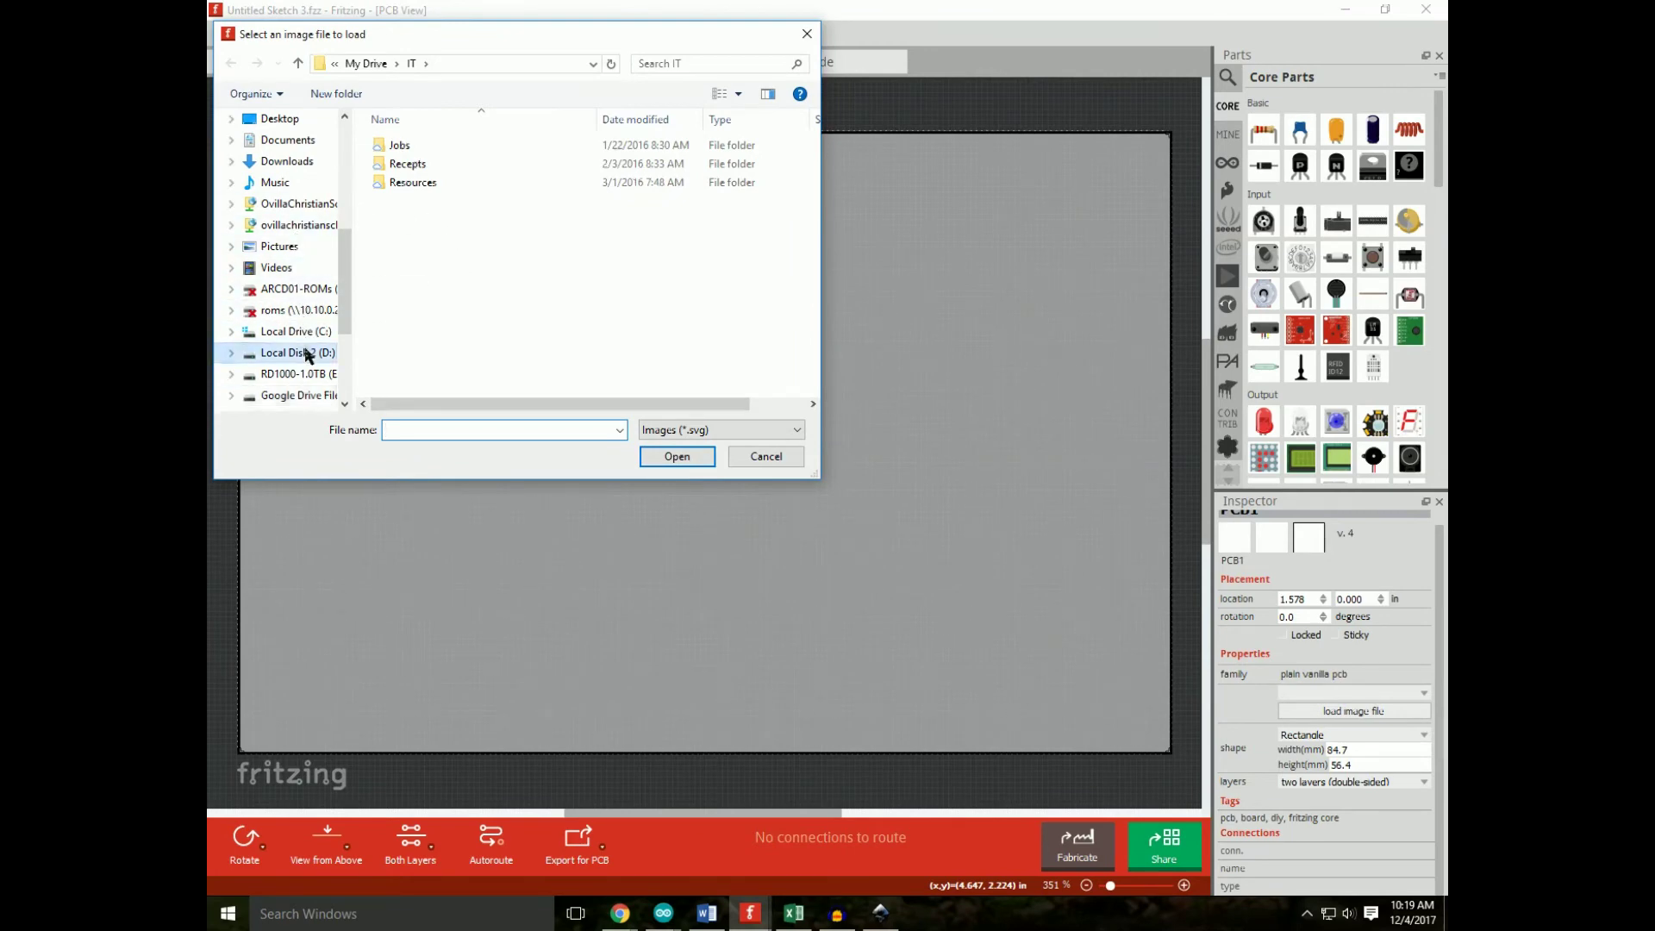
{"action": "double_click", "coordinate": [535, 264]}
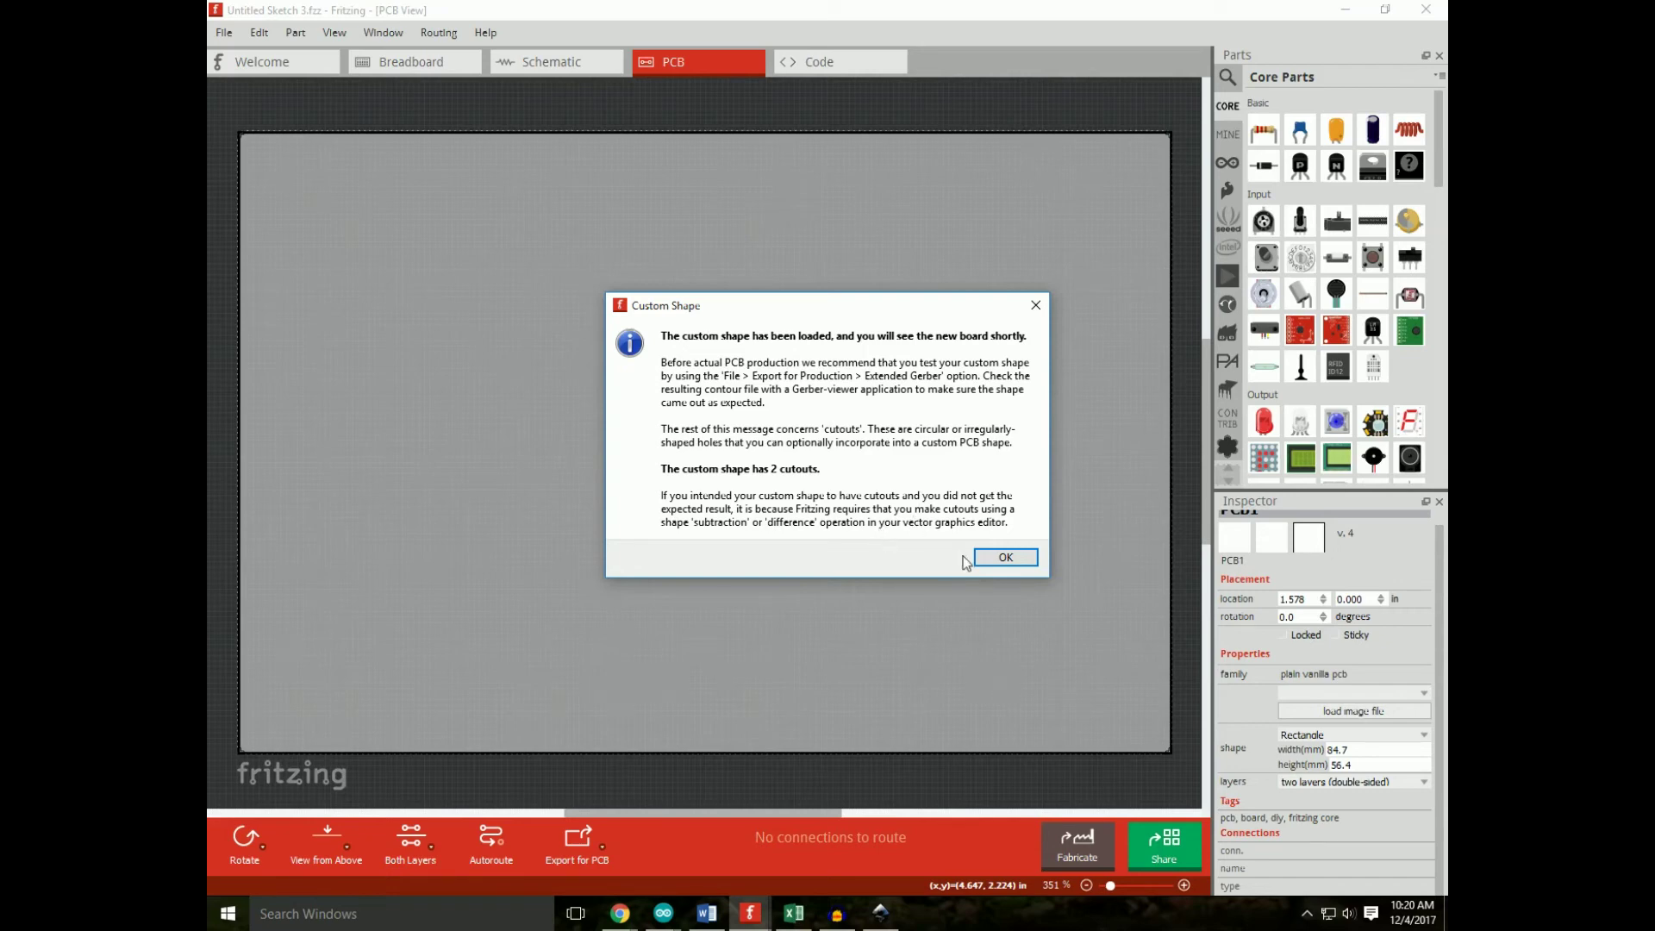
{"action": "left_click", "coordinate": [994, 558]}
{"action": "scroll", "coordinate": [365, 326], "scroll_direction": "down", "scroll_amount": 4}
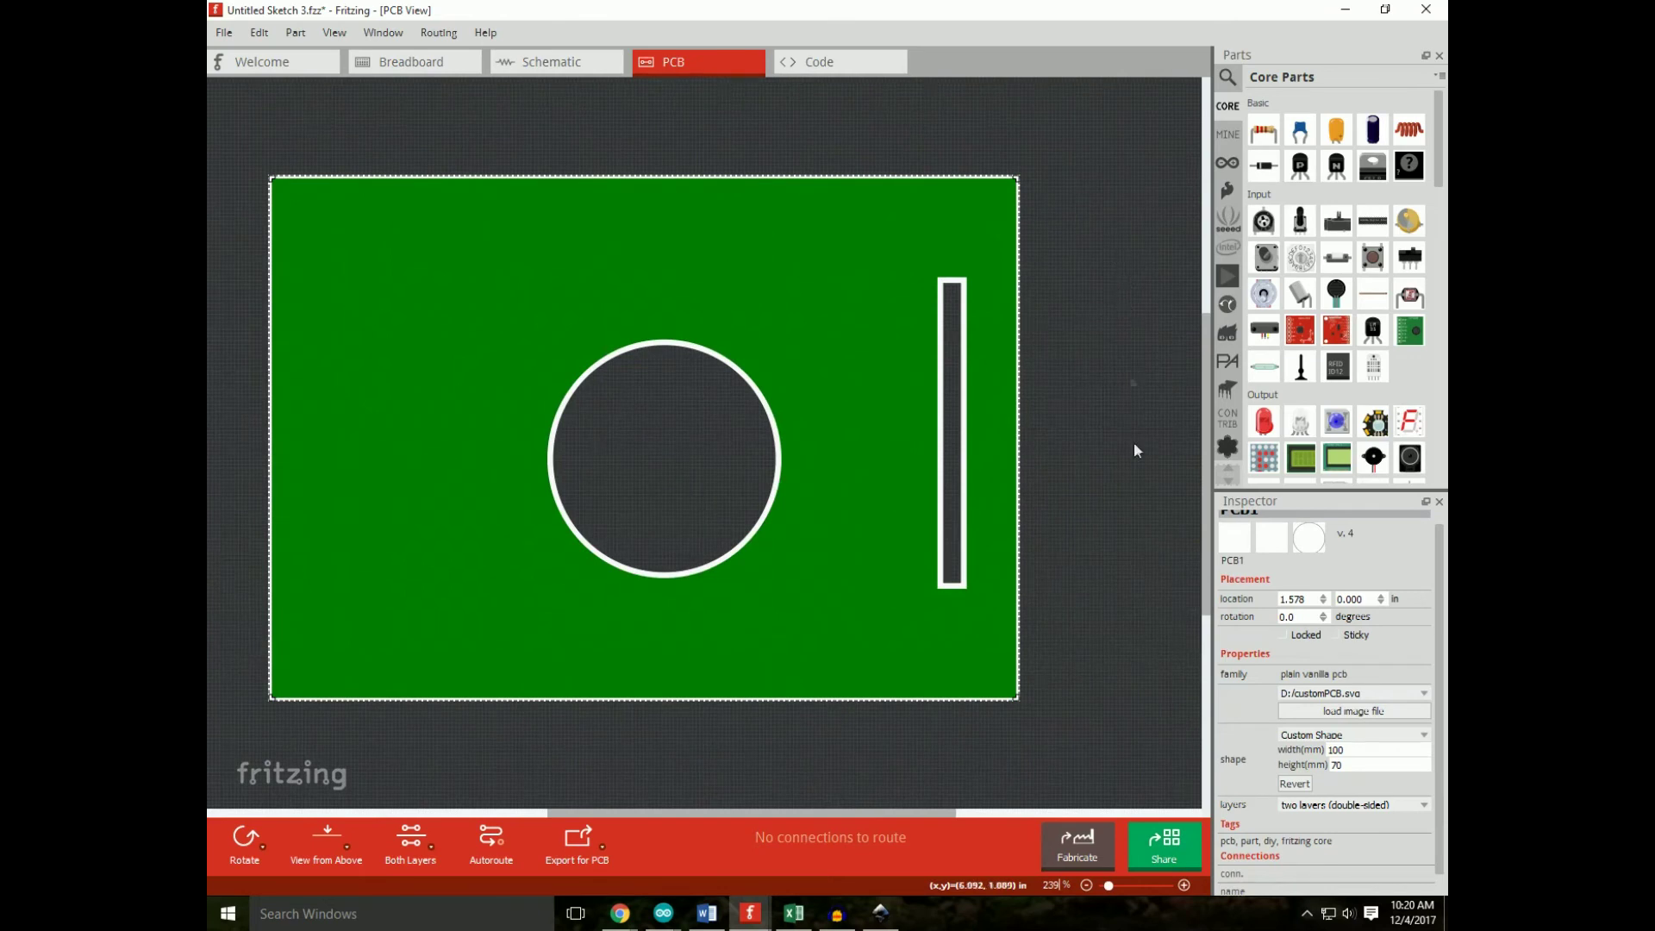
Step: Place a 220Ω resistor R1 at the board's top right, viewing from above with the top copper layer active
{"action": "right_click", "coordinate": [818, 293]}
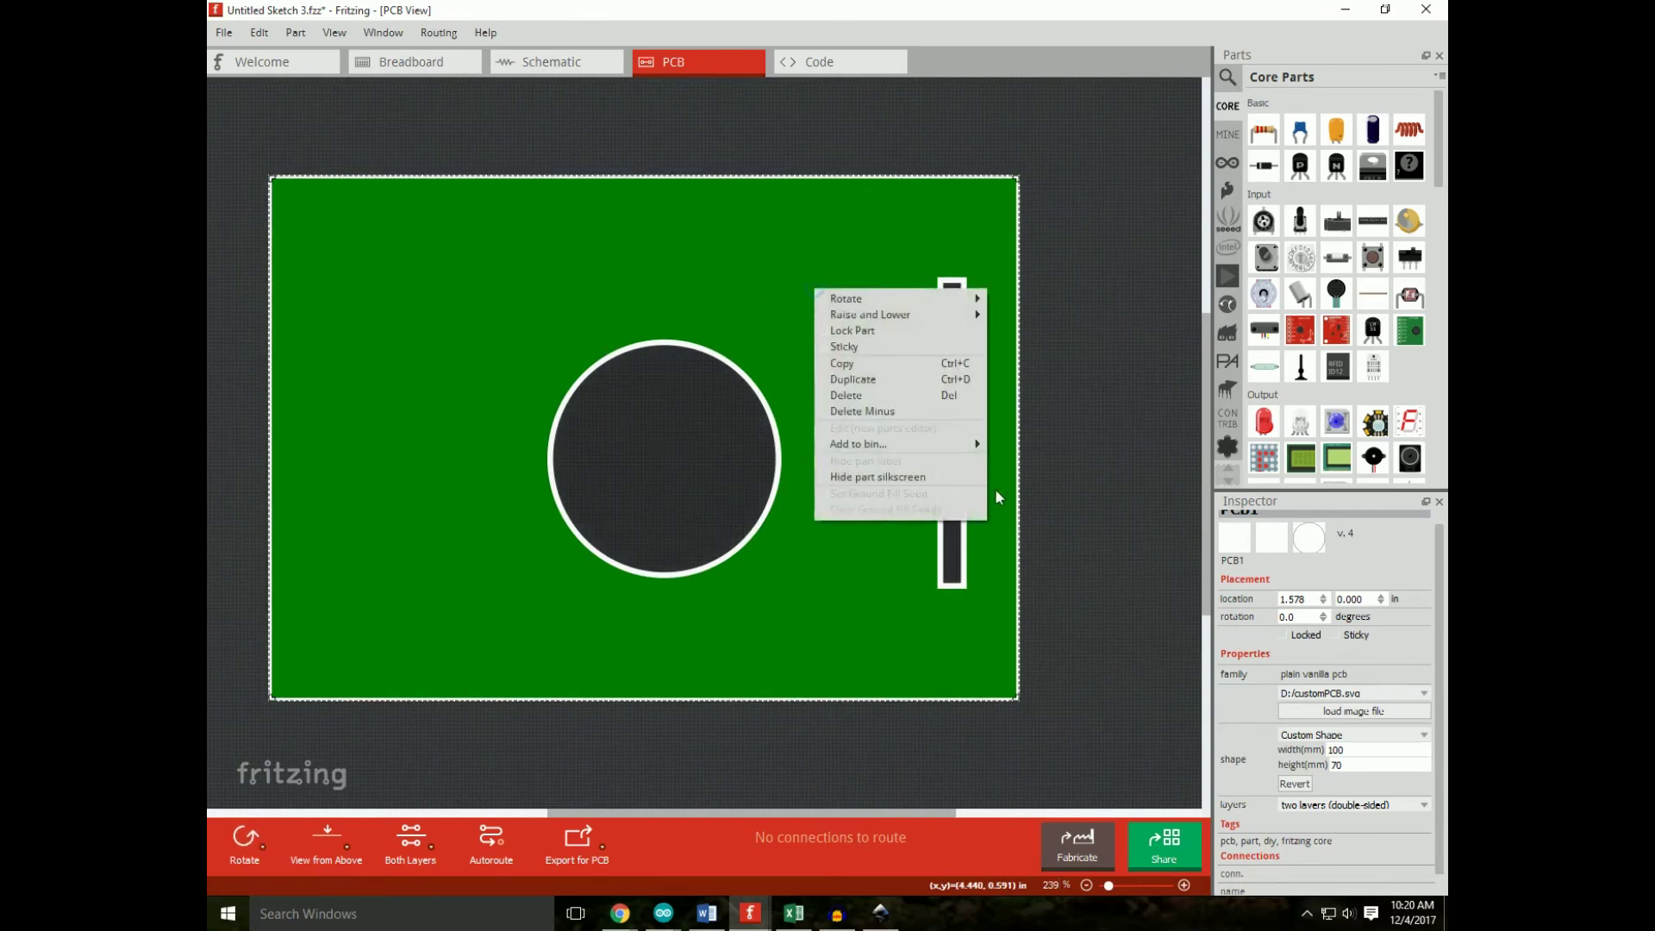
{"action": "left_click", "coordinate": [1062, 483]}
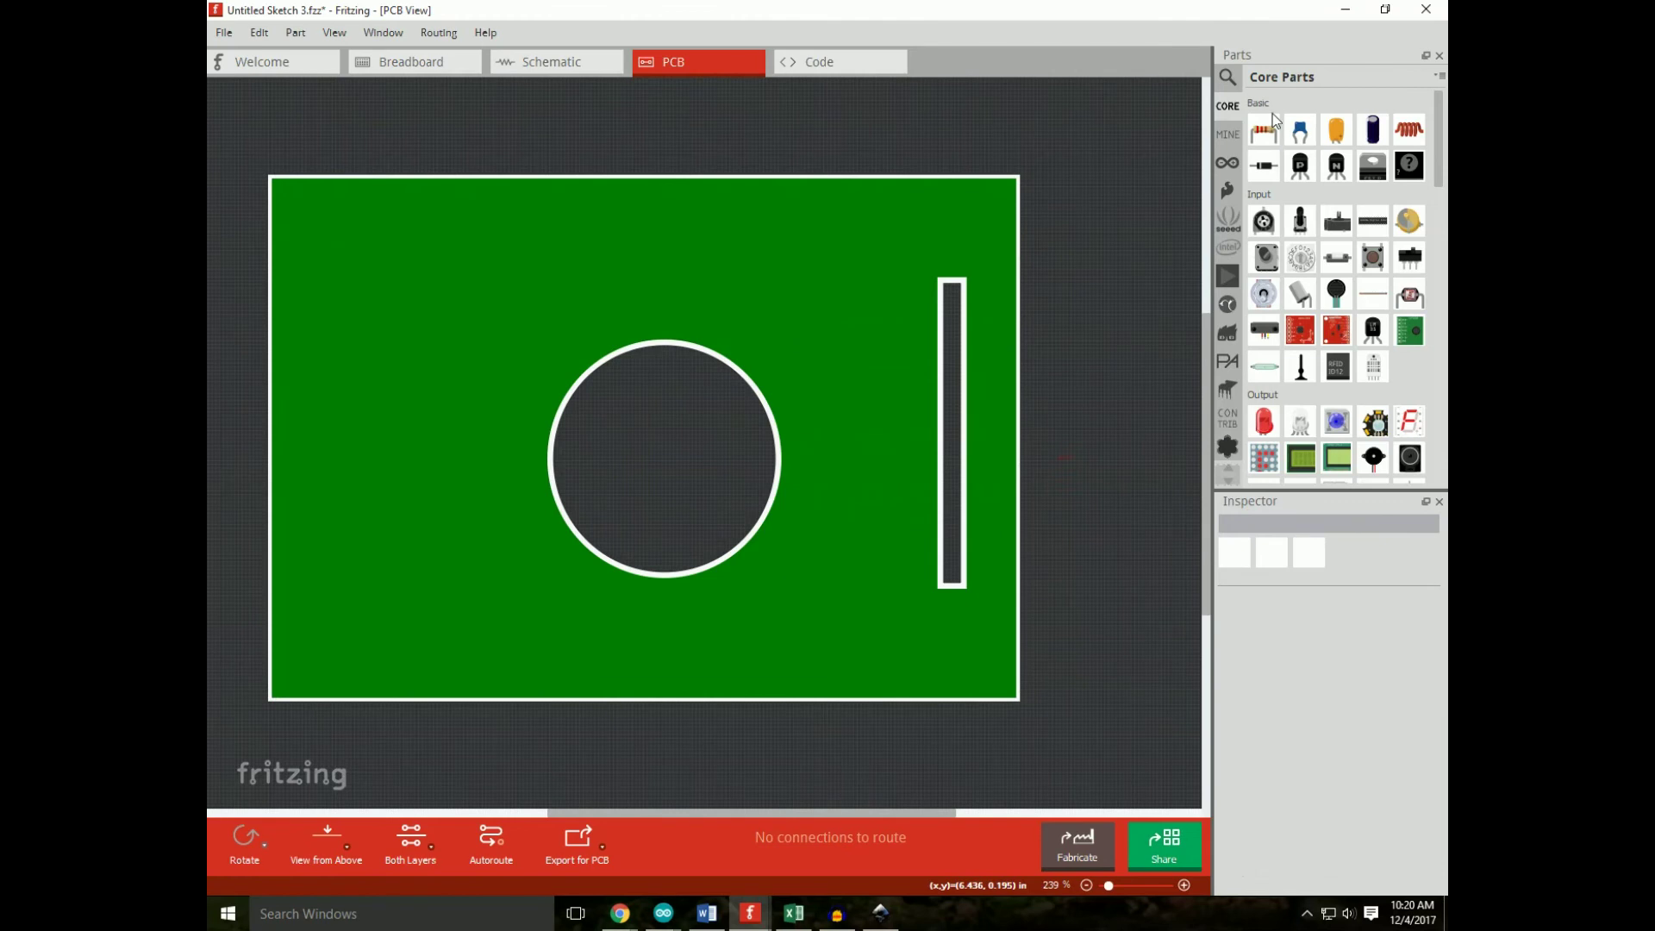
{"action": "left_click_drag", "start_coordinate": [1275, 133], "coordinate": [859, 297]}
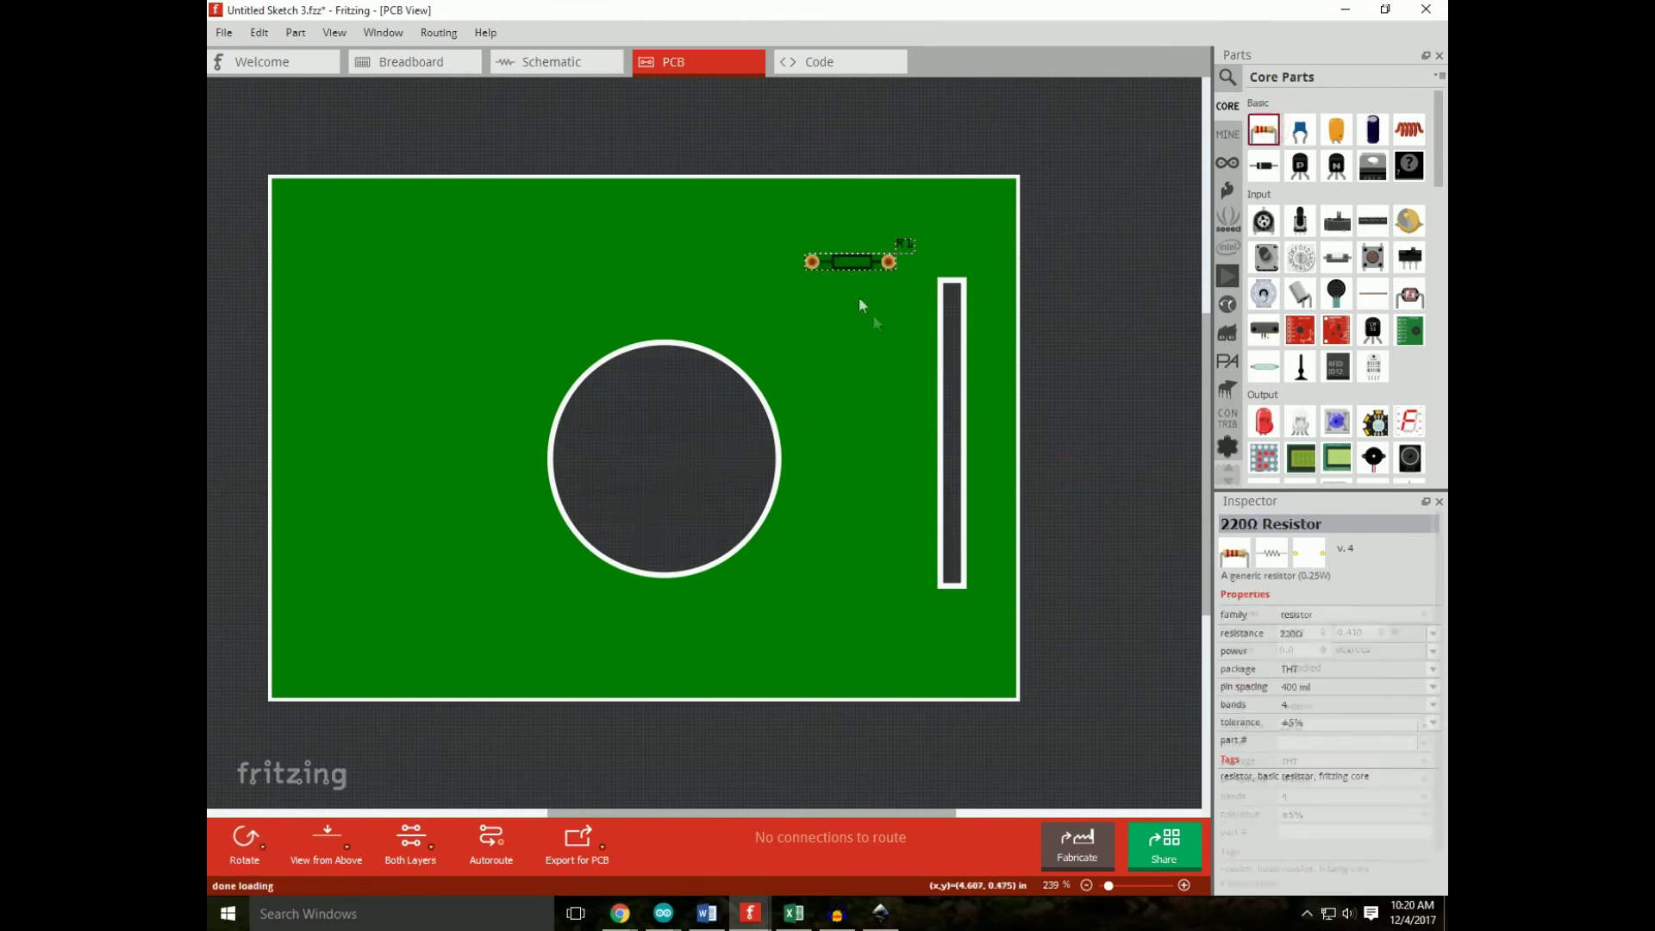
{"action": "left_click", "coordinate": [316, 840]}
{"action": "left_click", "coordinate": [331, 845]}
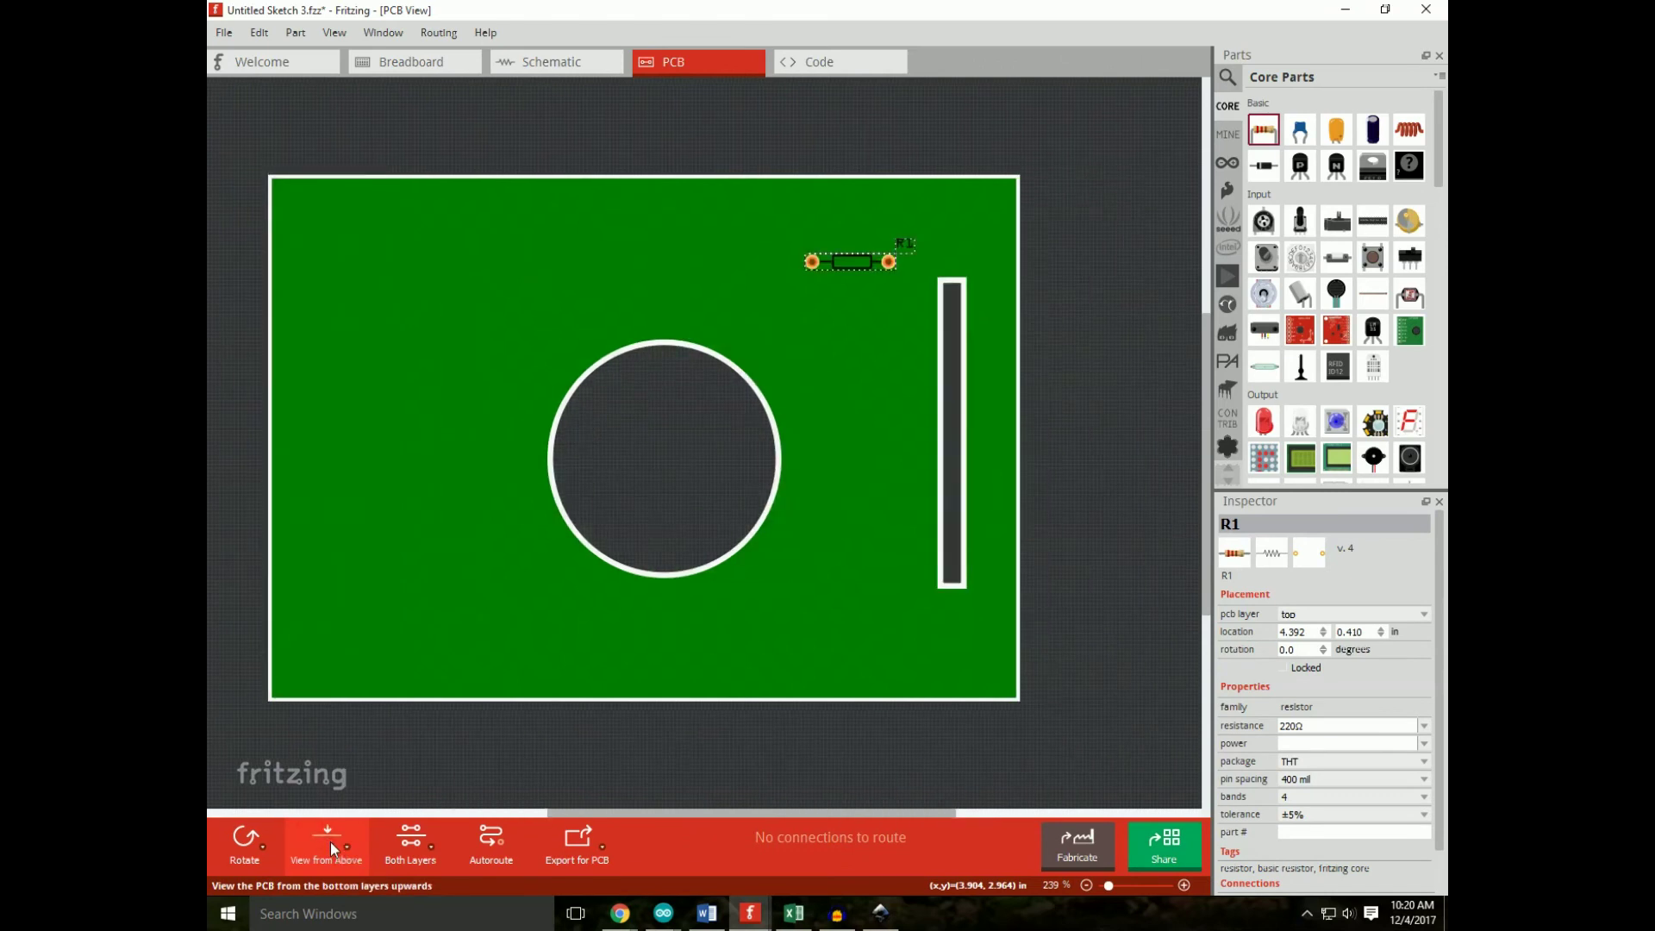
{"action": "left_click", "coordinate": [412, 845]}
{"action": "left_click", "coordinate": [412, 846]}
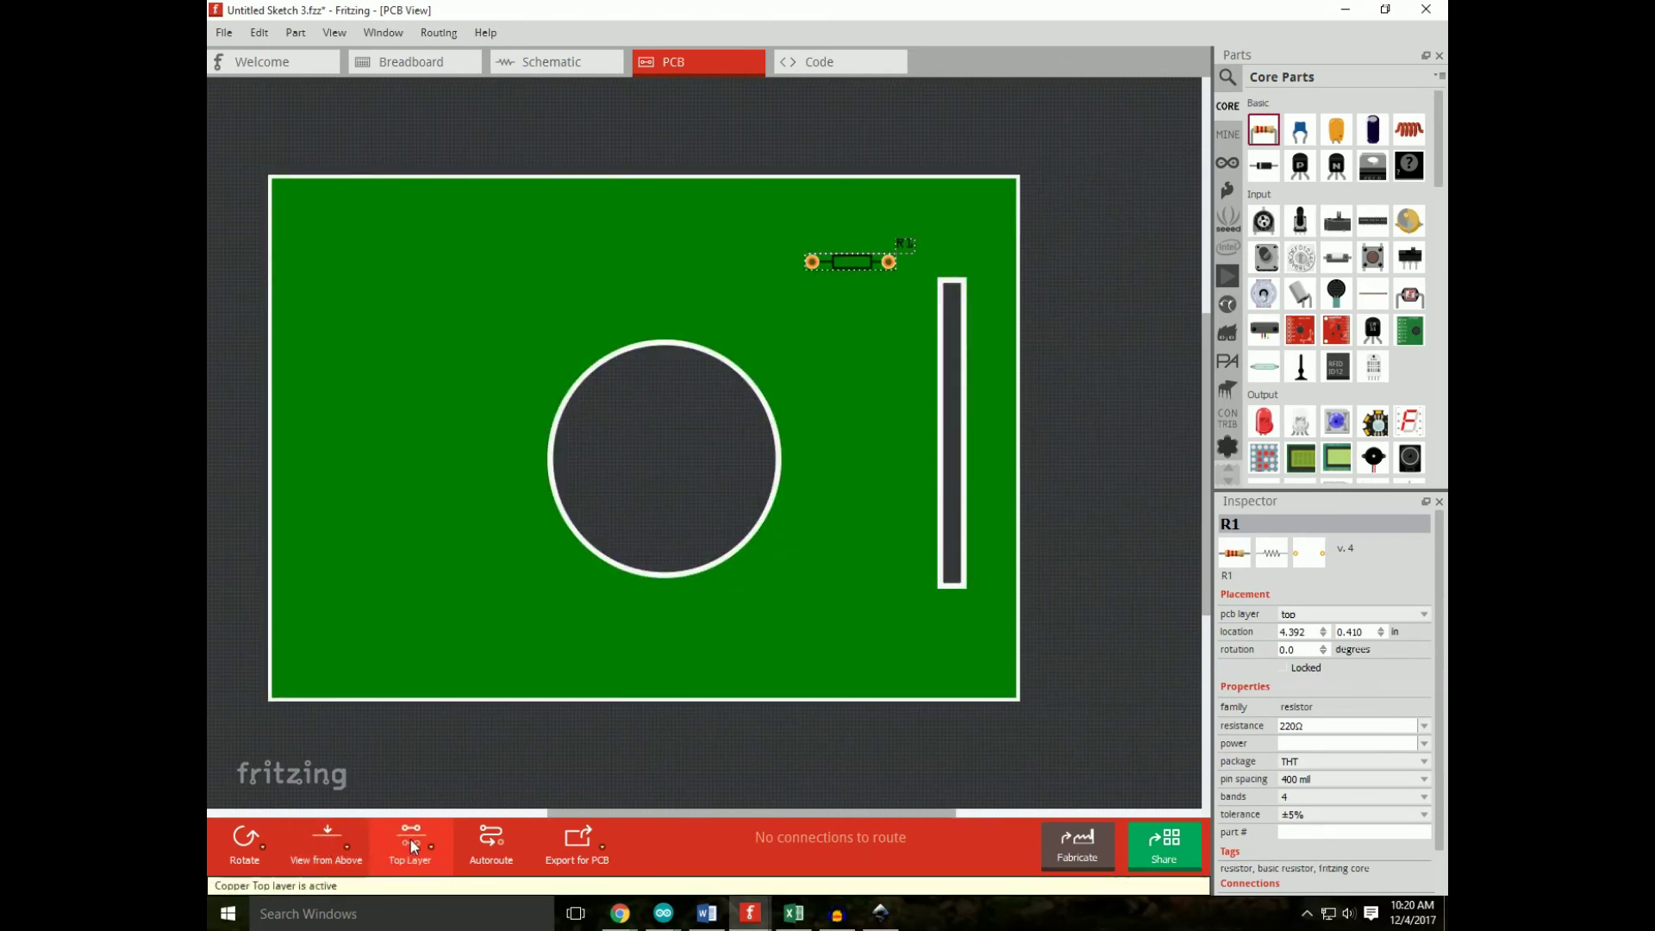
{"action": "left_click", "coordinate": [1114, 448]}
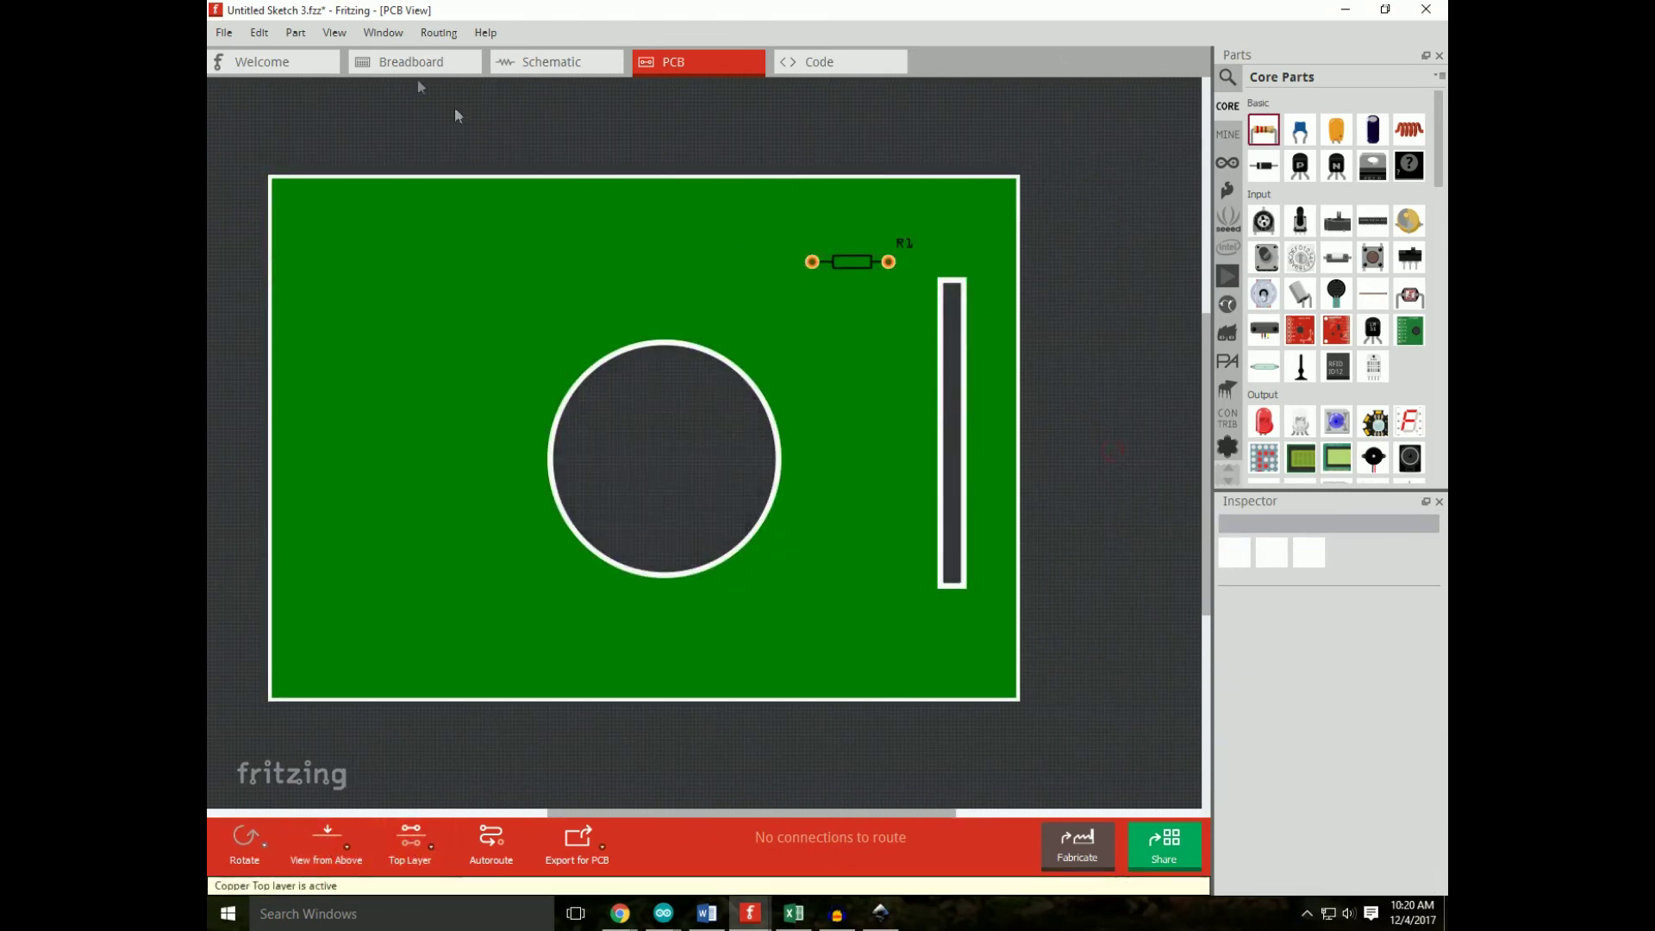
{"action": "left_click", "coordinate": [440, 34]}
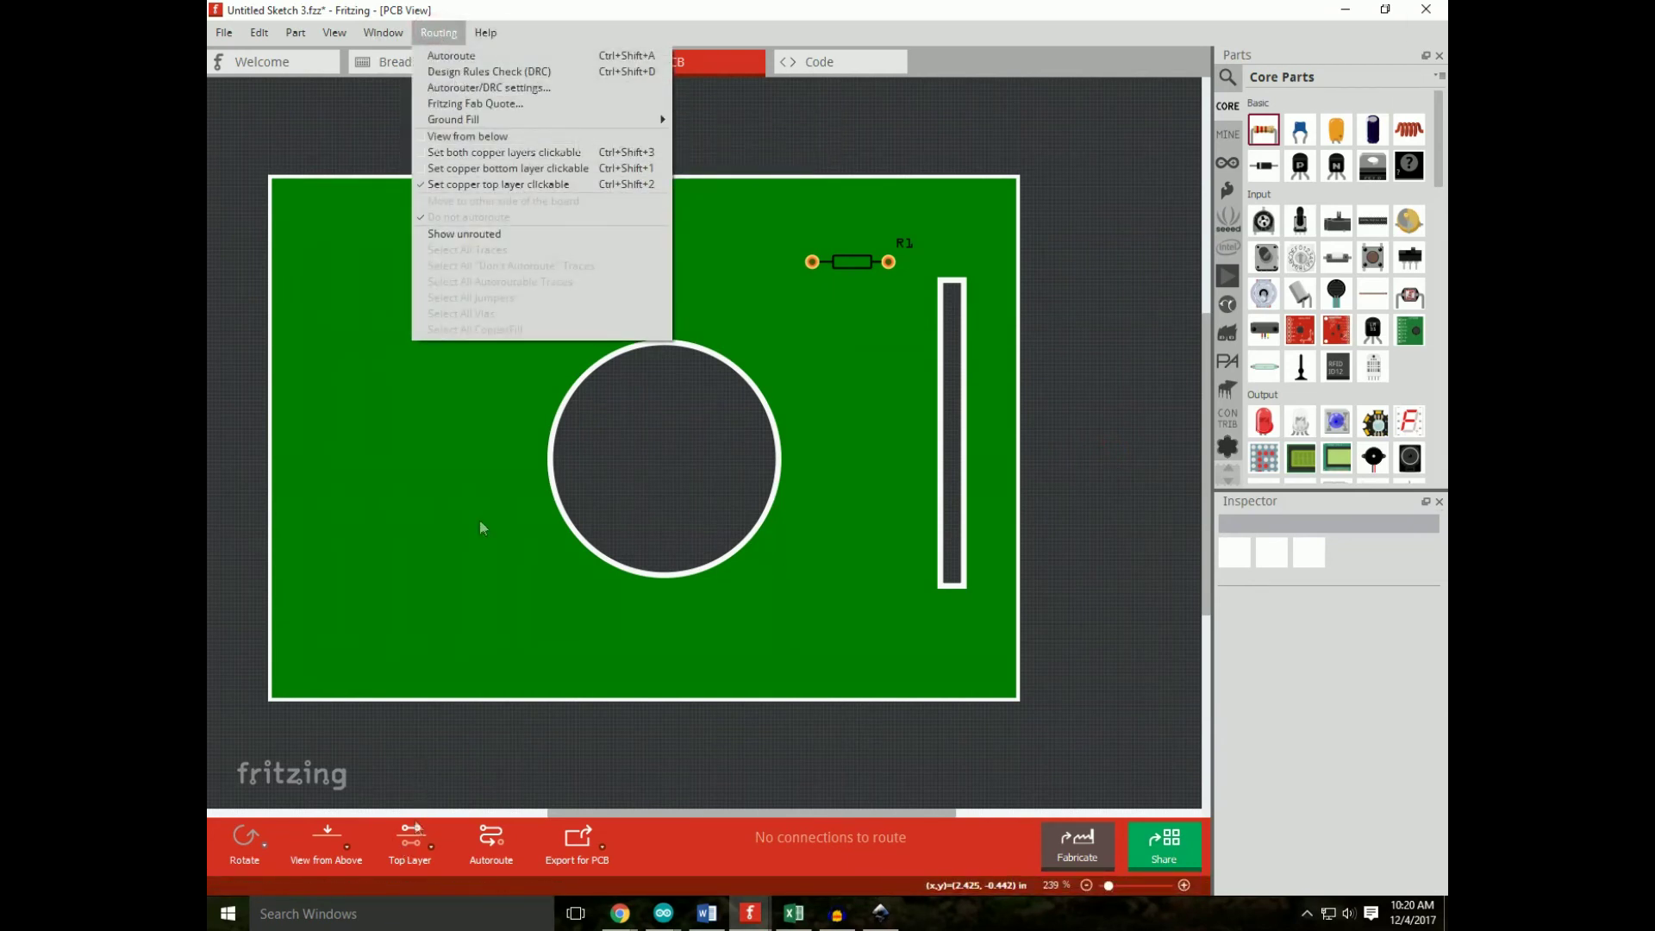
Step: Set R1 as the ground fill seed and generate a top-layer ground fill, Copper Fill1
{"action": "mouse_move", "coordinate": [541, 119]}
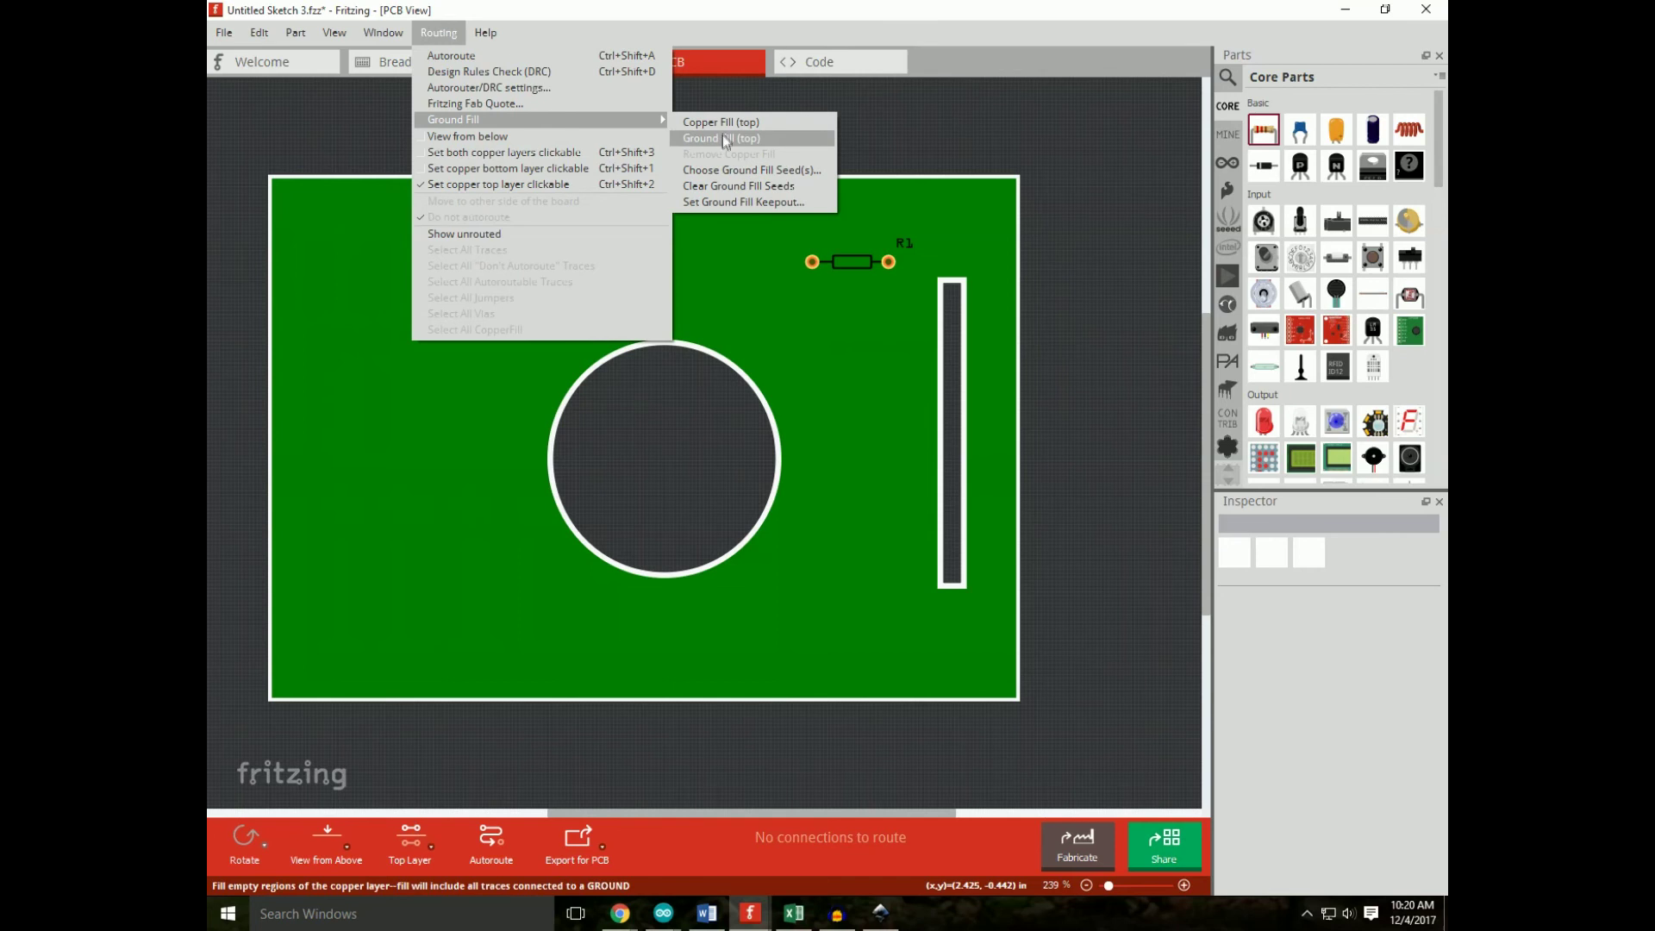
{"action": "left_click", "coordinate": [724, 141]}
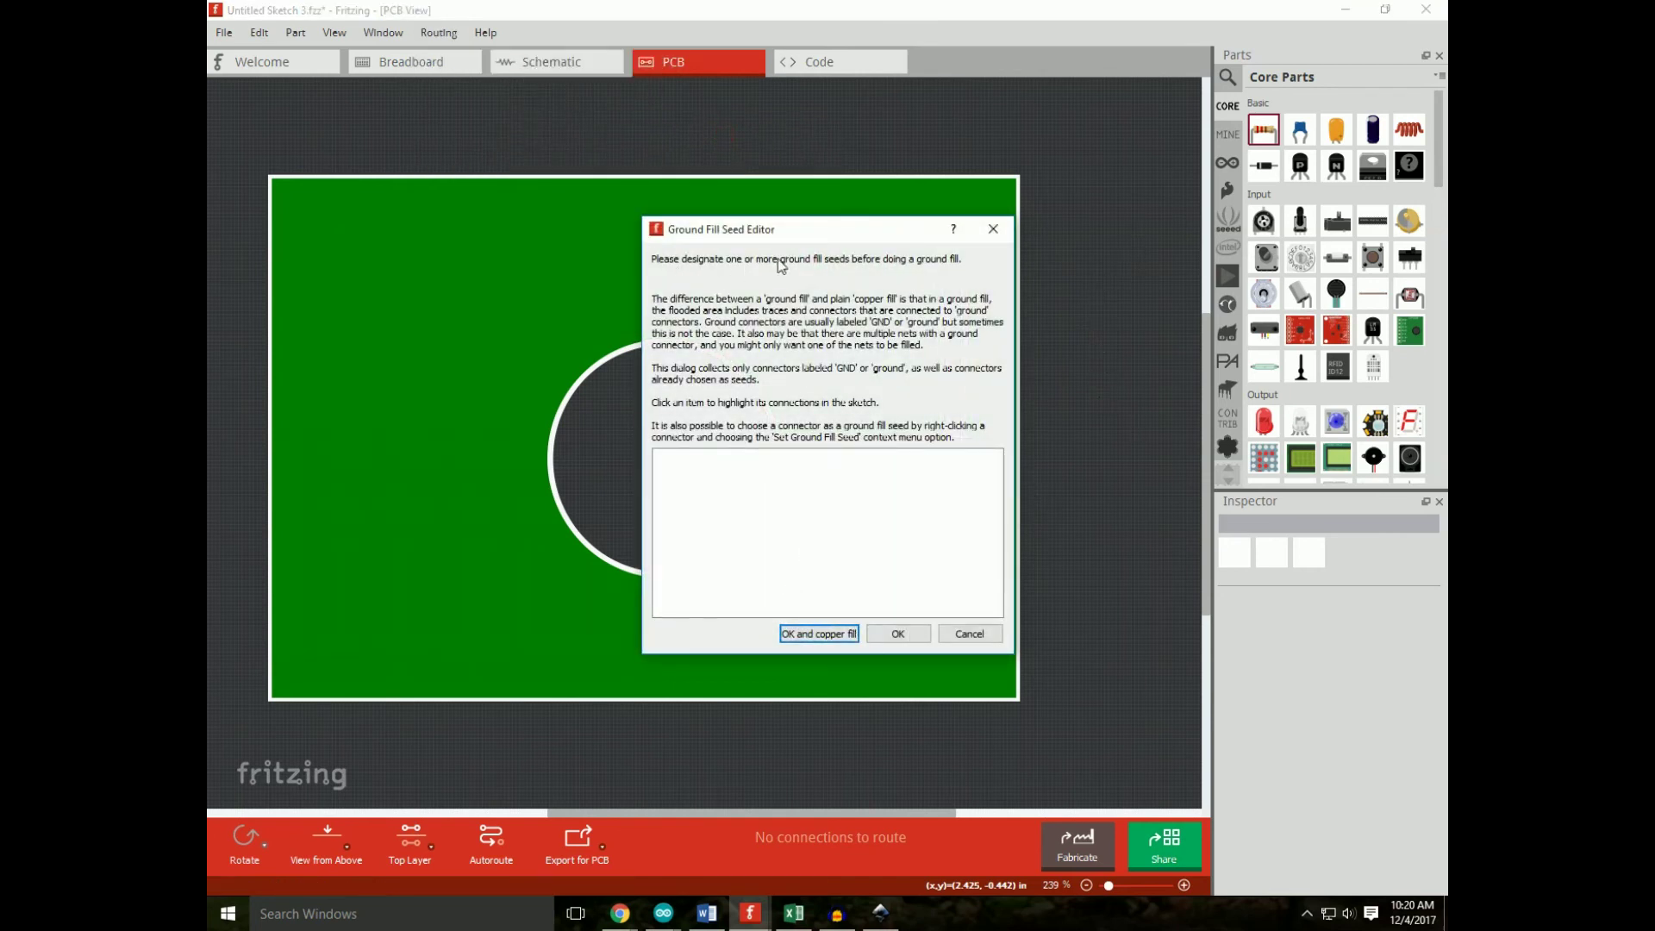
{"action": "left_click", "coordinate": [898, 634]}
{"action": "right_click", "coordinate": [888, 262]}
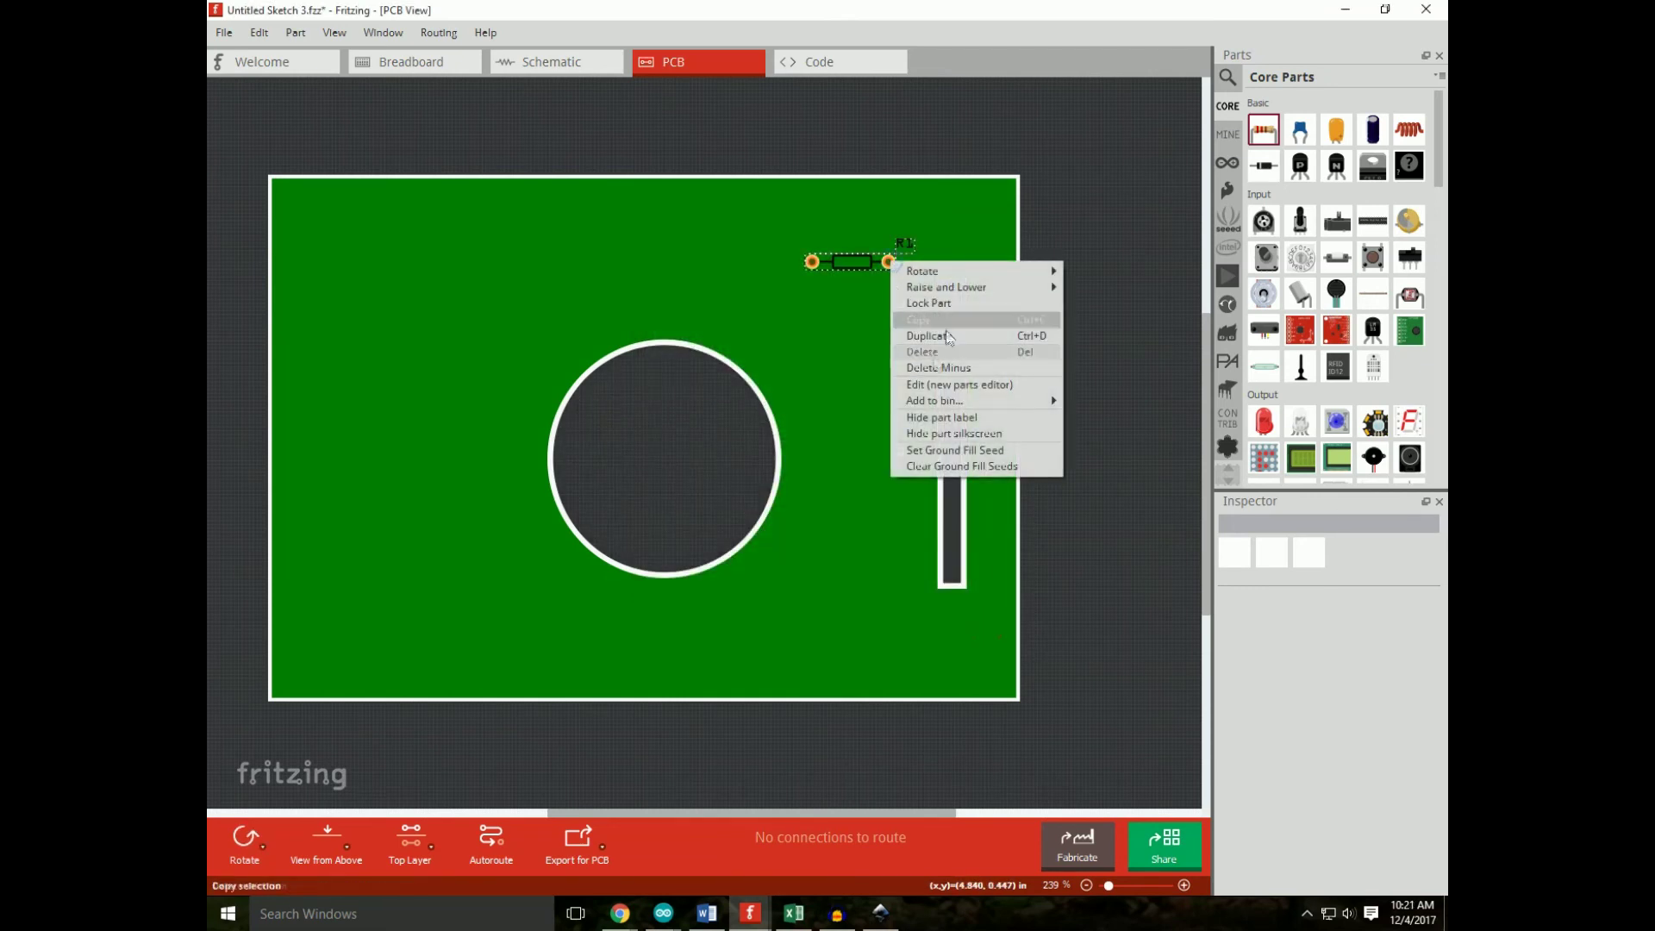
{"action": "left_click", "coordinate": [979, 452]}
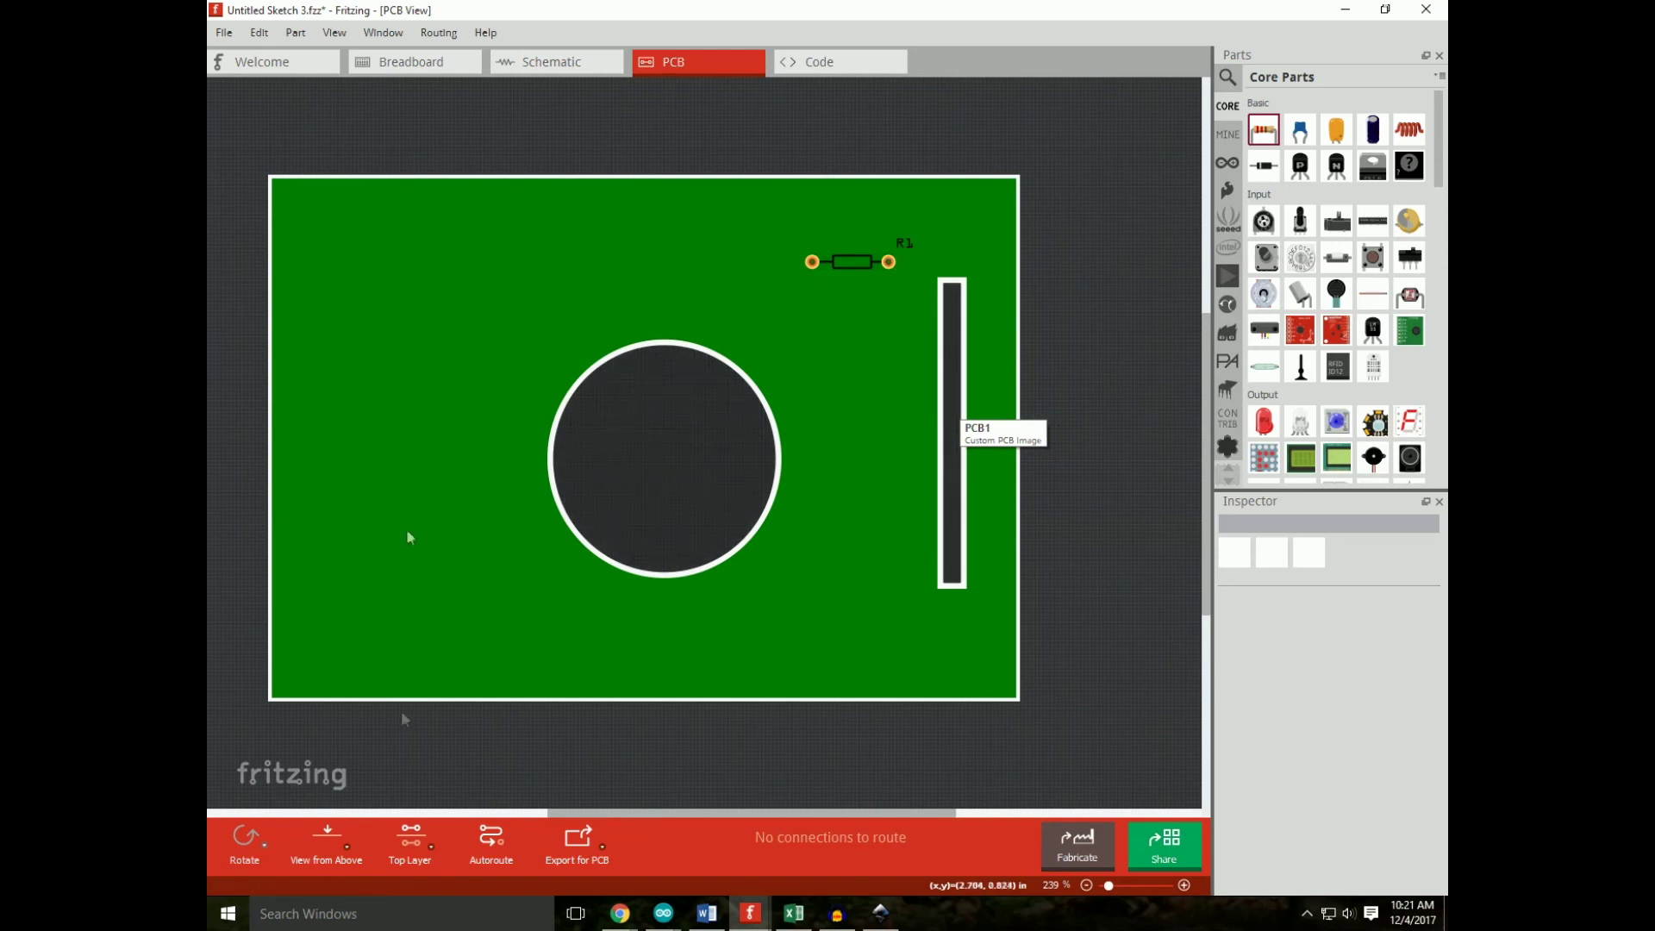
{"action": "left_click", "coordinate": [439, 32]}
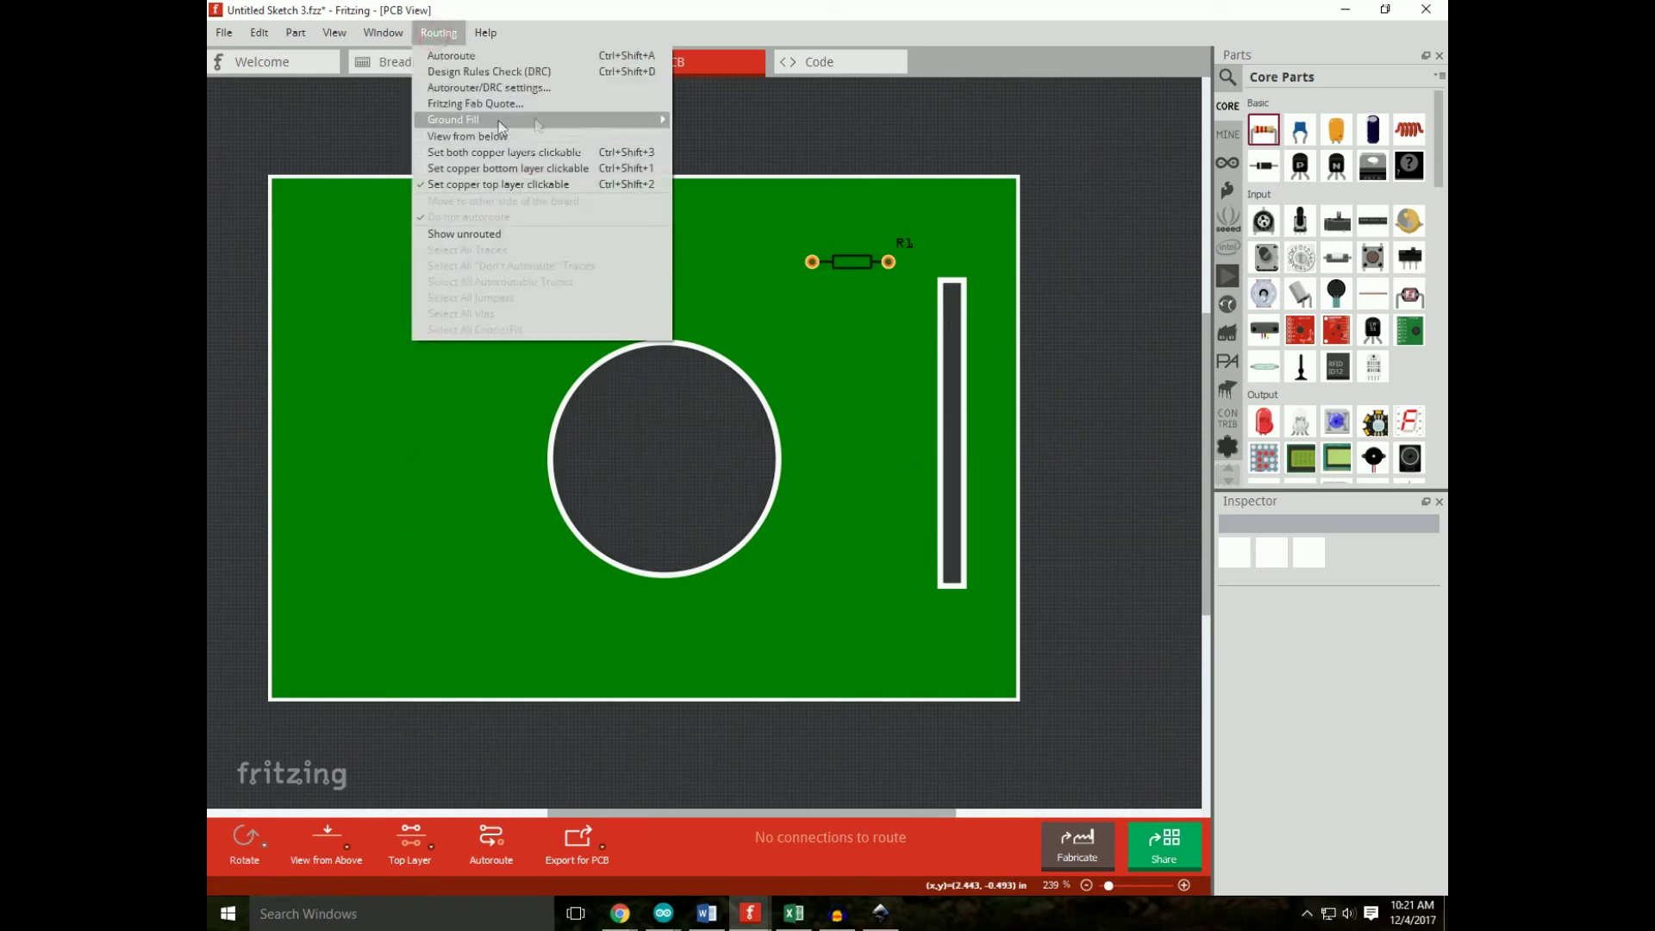
{"action": "mouse_move", "coordinate": [517, 121]}
{"action": "left_click", "coordinate": [717, 129]}
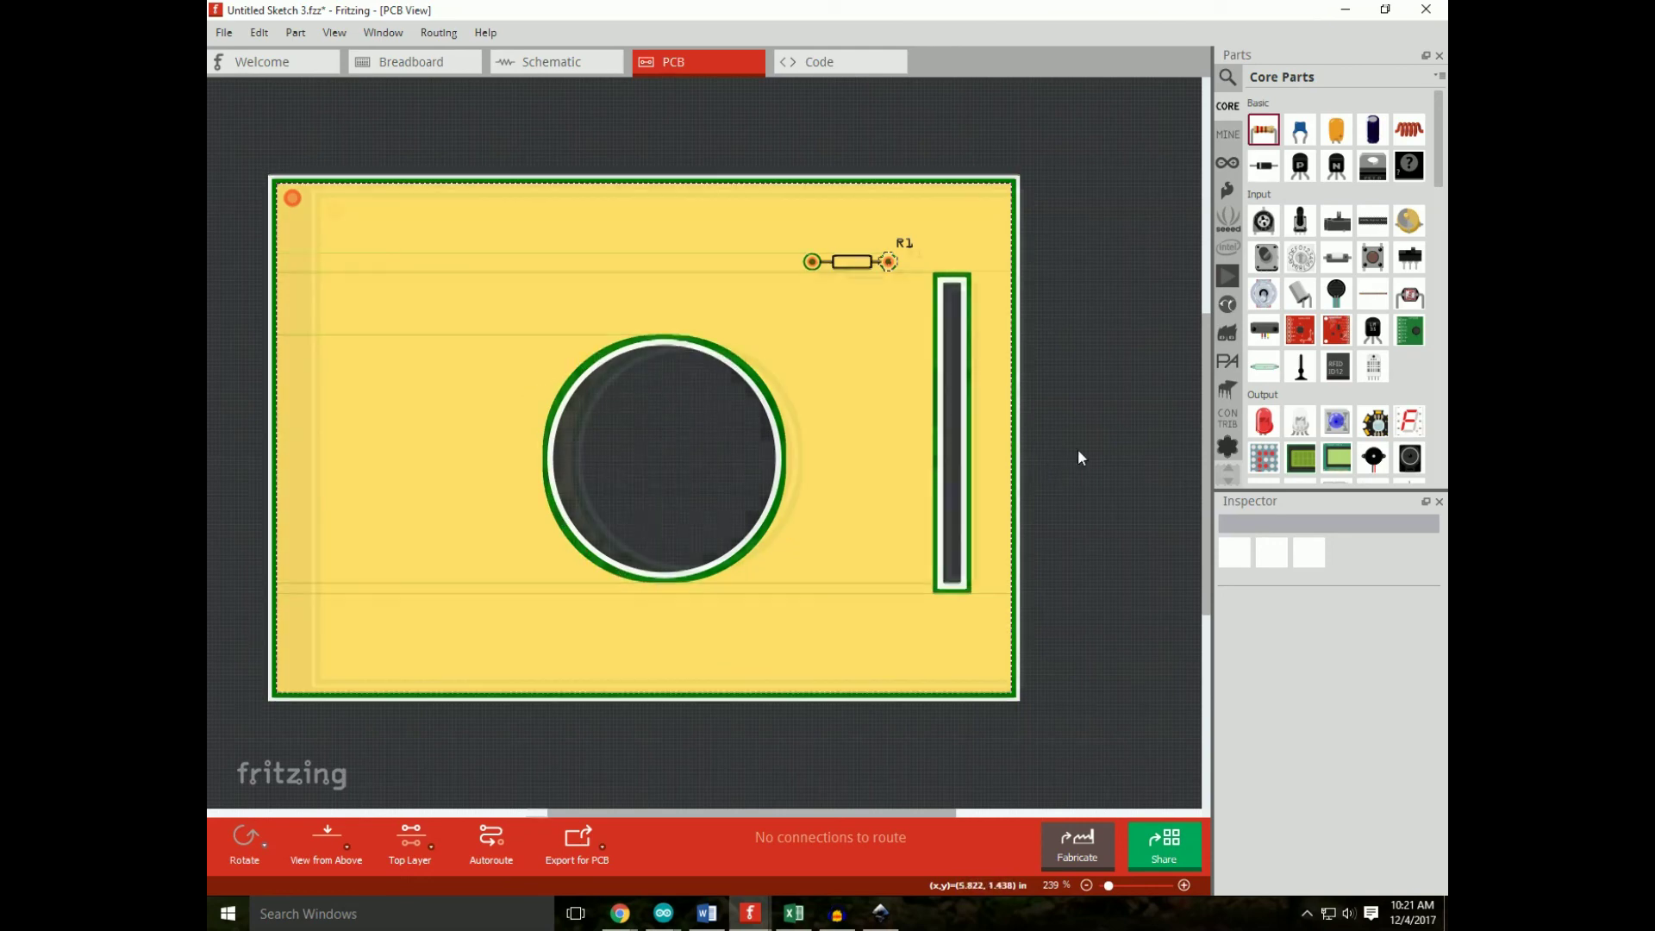
{"action": "scroll", "coordinate": [1078, 449], "scroll_direction": "down", "scroll_amount": 3}
{"action": "scroll", "coordinate": [867, 301], "scroll_direction": "up", "scroll_amount": 8}
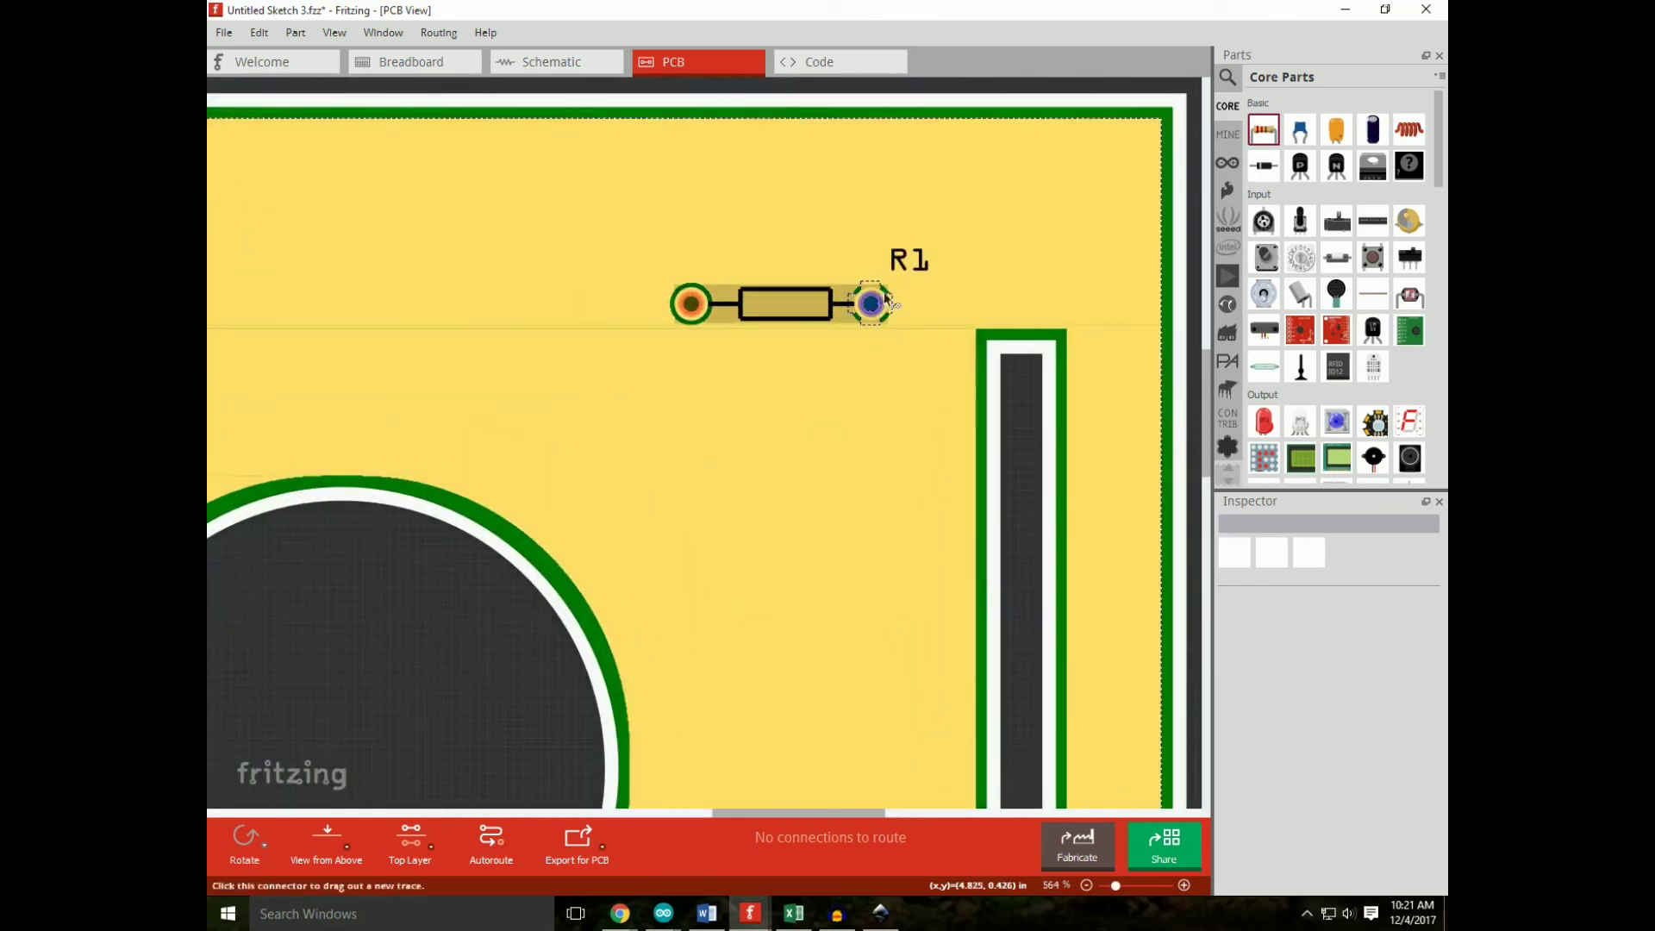
{"action": "scroll", "coordinate": [972, 226], "scroll_direction": "down", "scroll_amount": 4}
{"action": "scroll", "coordinate": [971, 215], "scroll_direction": "down", "scroll_amount": 2}
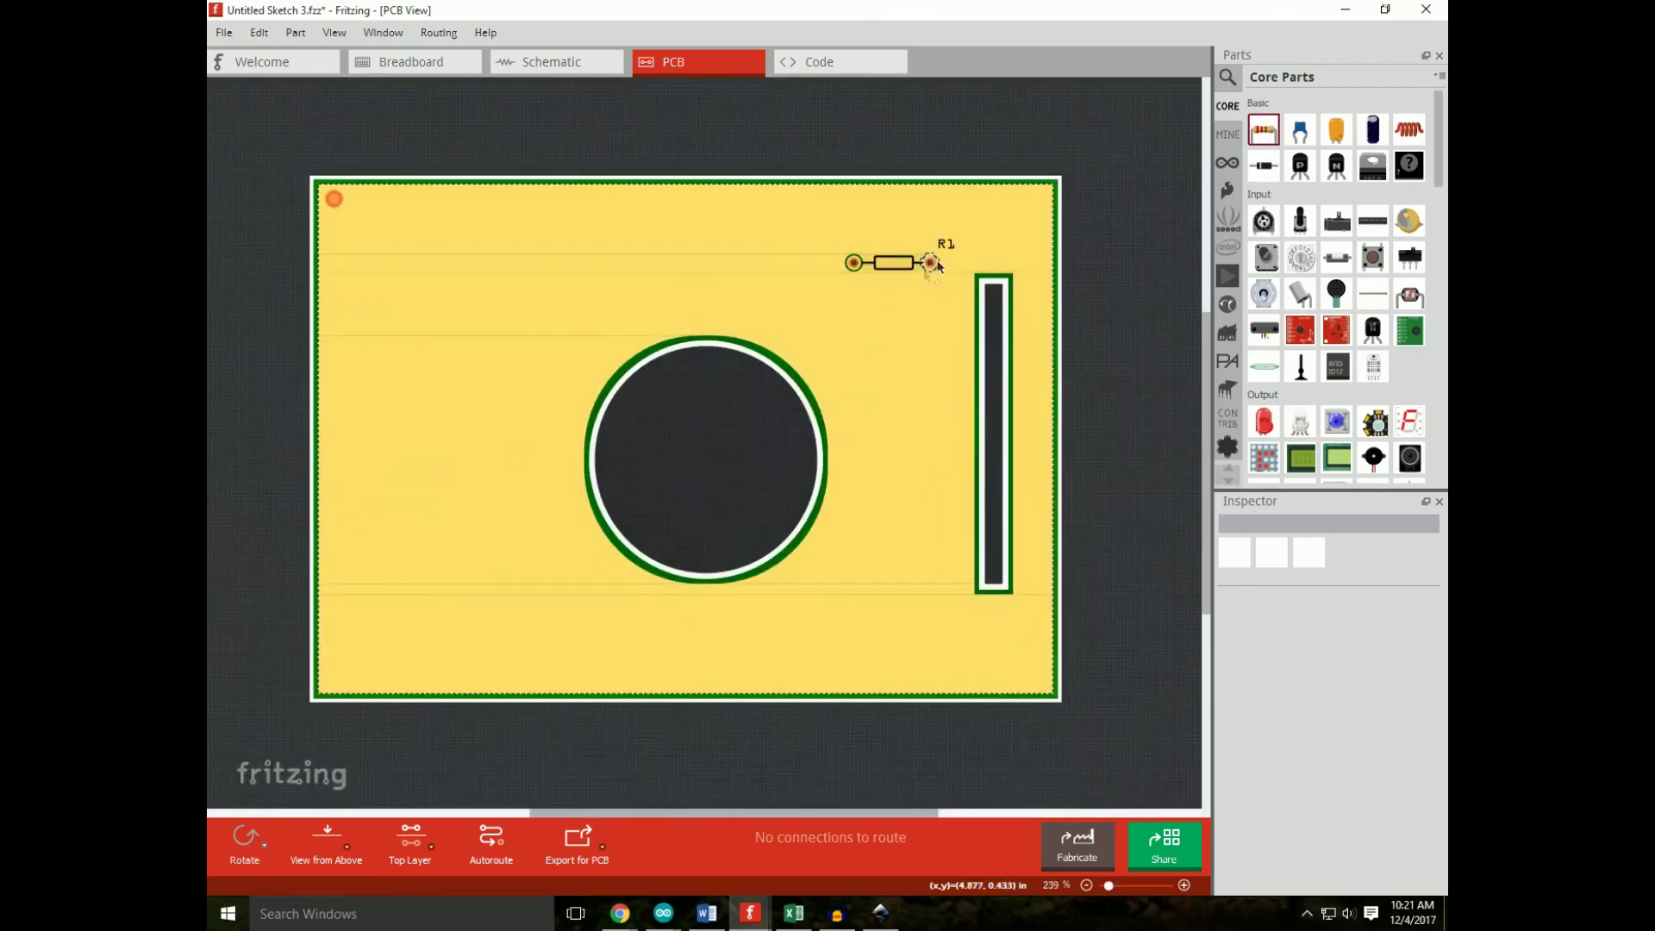